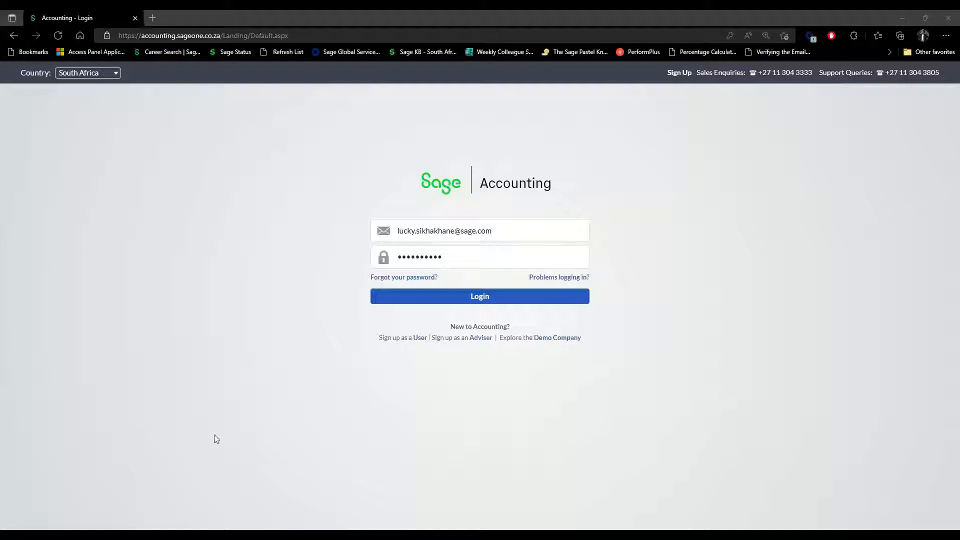
Log in to Sage Accounting and dismiss Edge's Update password prompt.
click(486, 302)
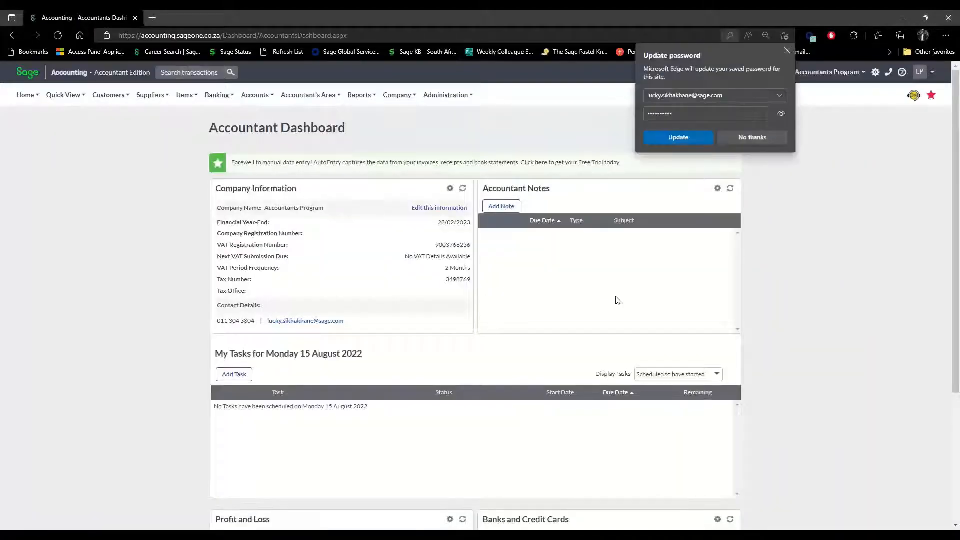
click(788, 50)
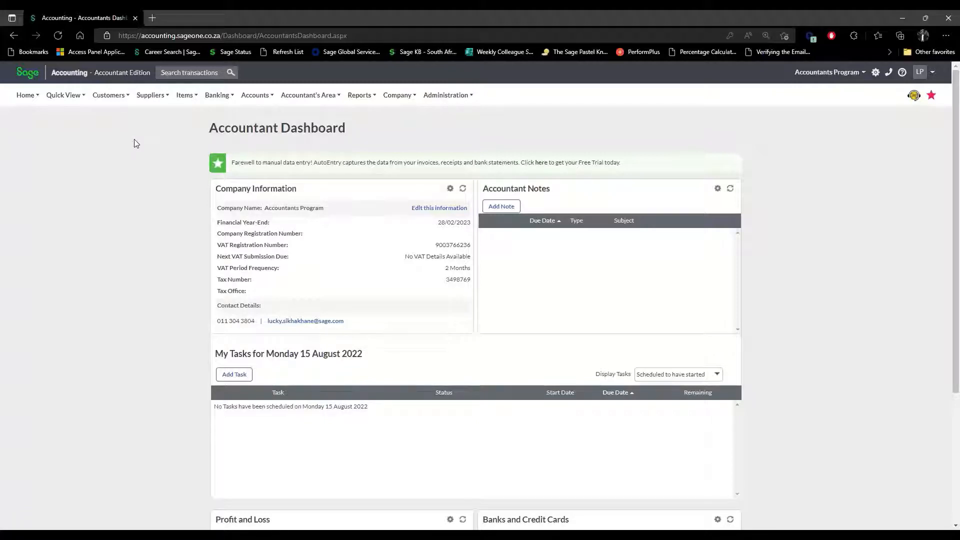
mouse_move(21, 99)
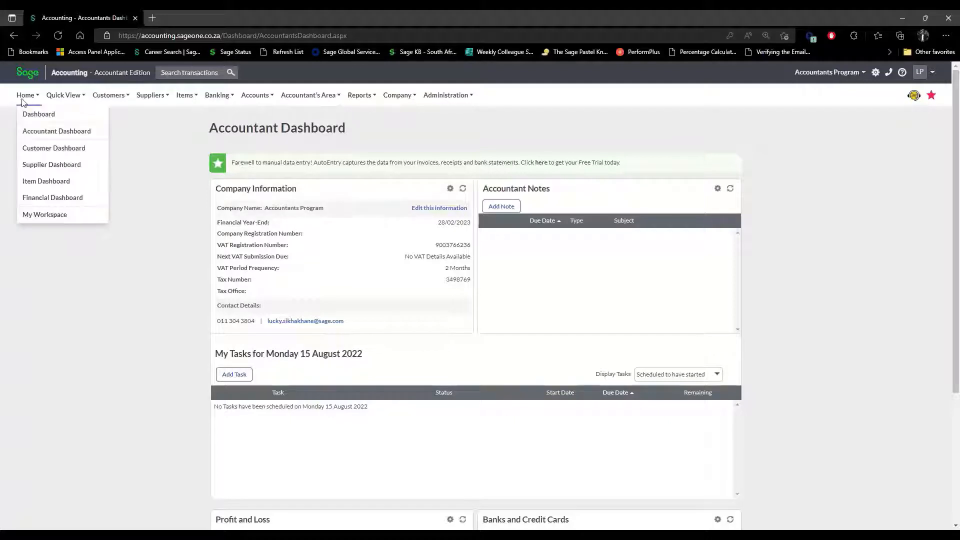
mouse_move(213, 103)
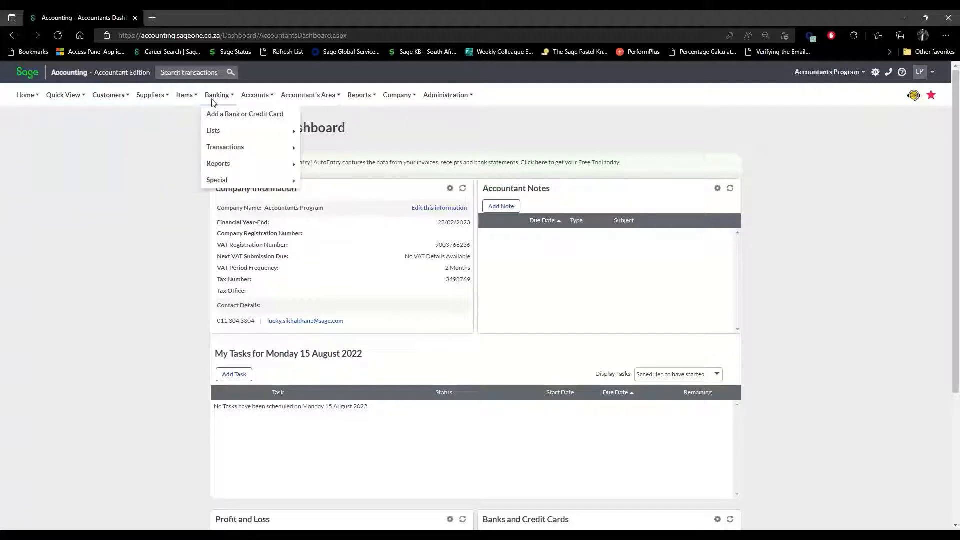
mouse_move(452, 103)
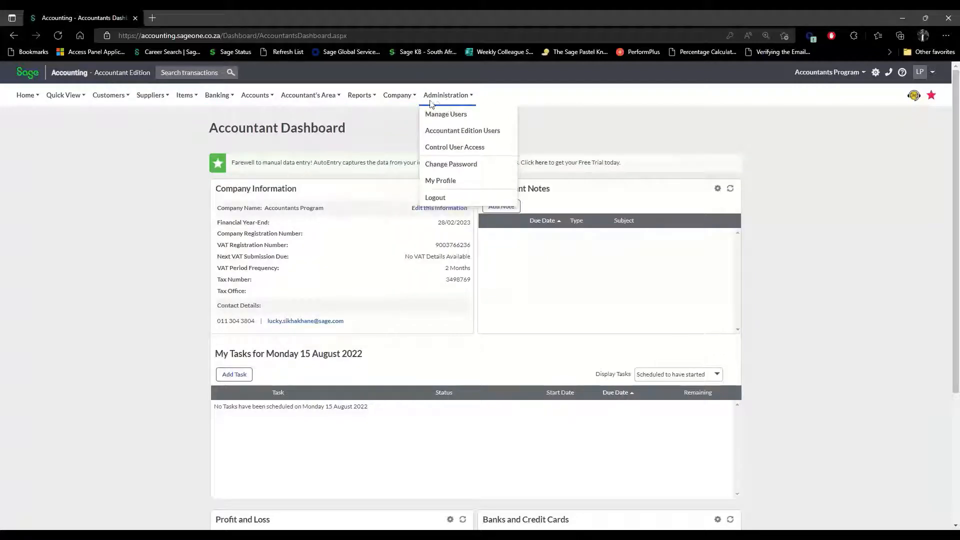
mouse_move(406, 102)
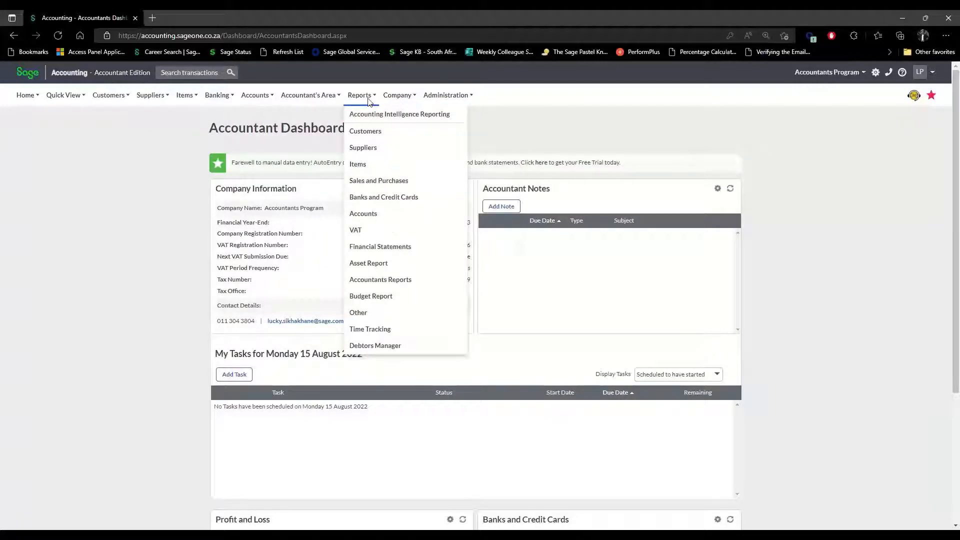
mouse_move(339, 101)
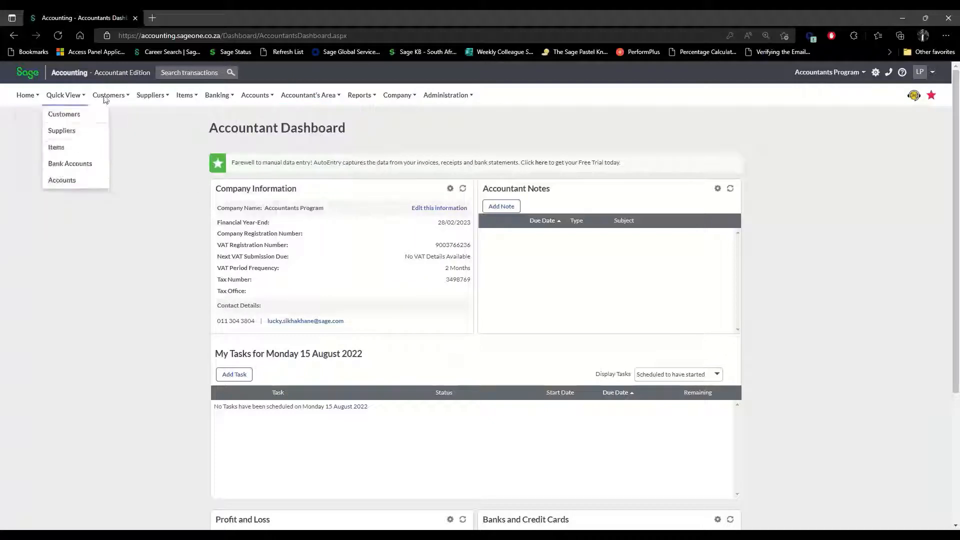
mouse_move(301, 105)
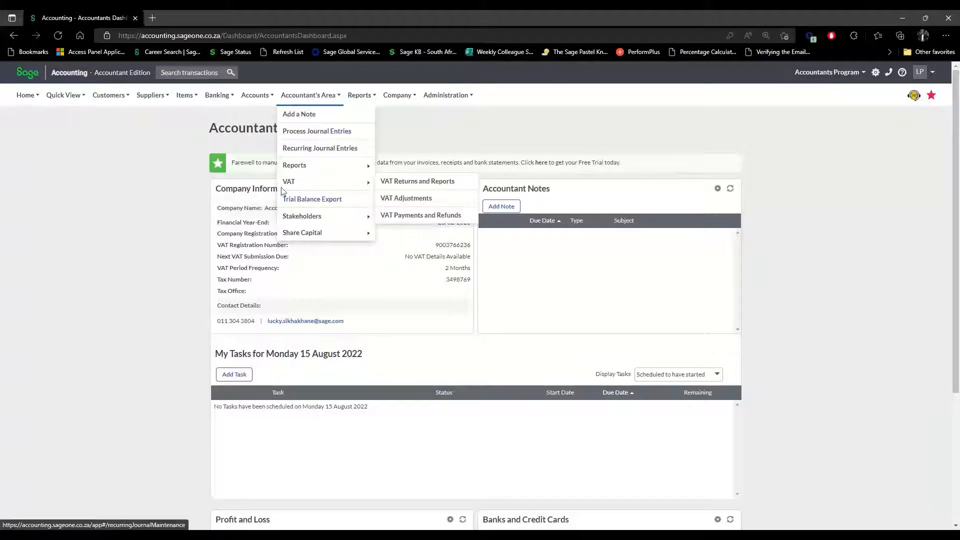
mouse_move(306, 221)
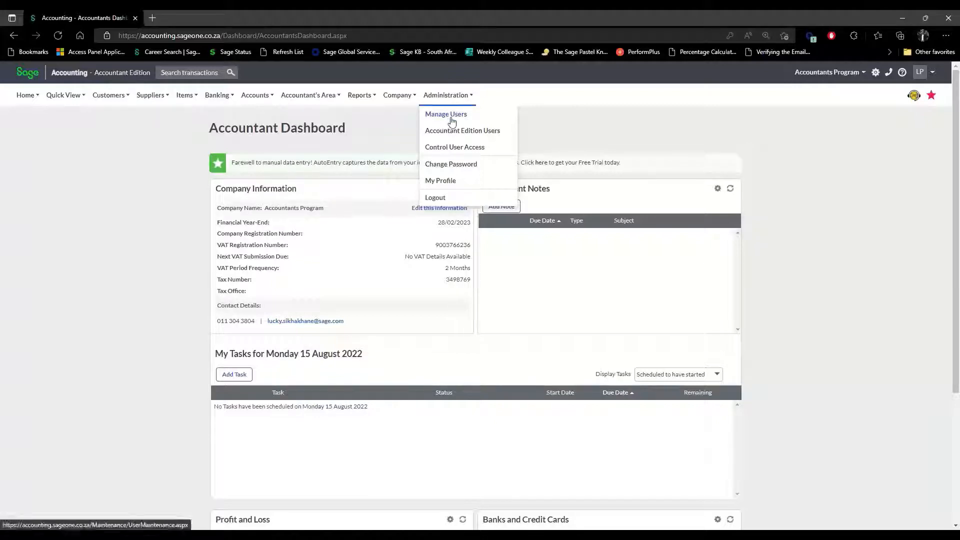
Go to Administration > Manage Users to view the company's users.
click(451, 119)
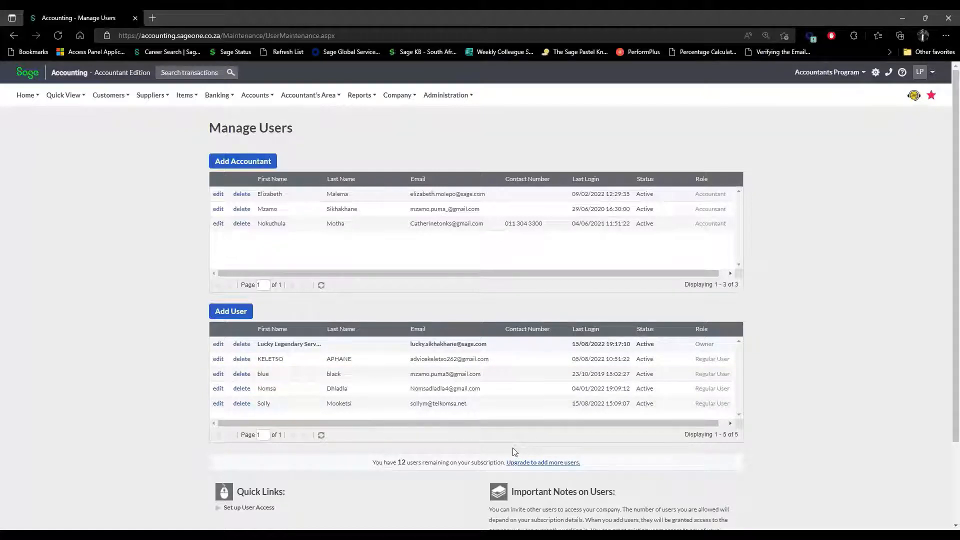
Open the Accountant Edition Users page from the Administration menu.
click(400, 98)
click(460, 103)
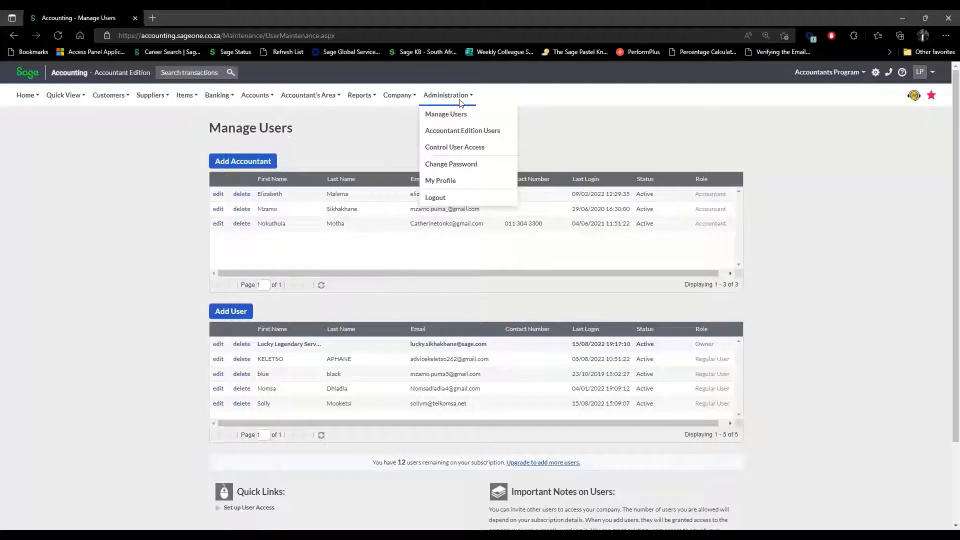
click(468, 135)
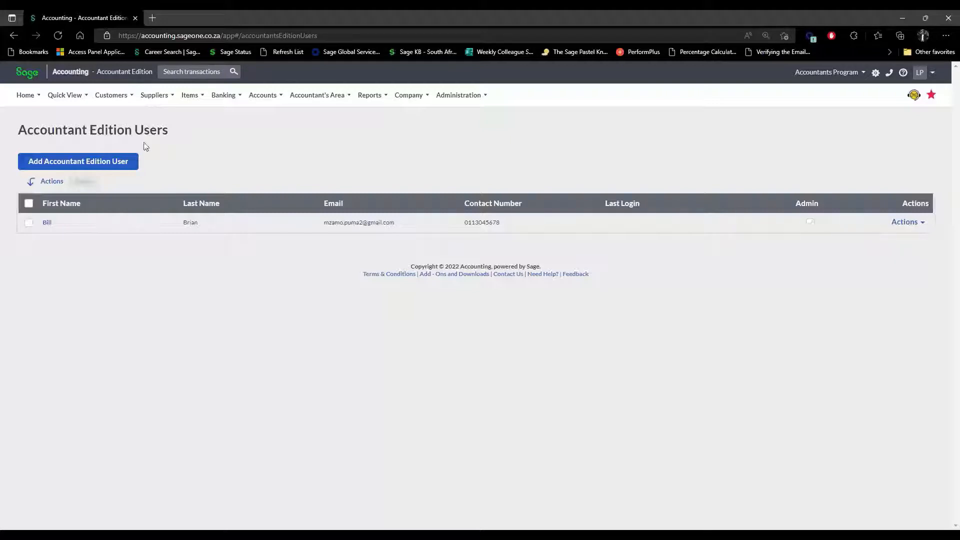
Start a new Accountant Edition user and enter the user's first name.
click(88, 163)
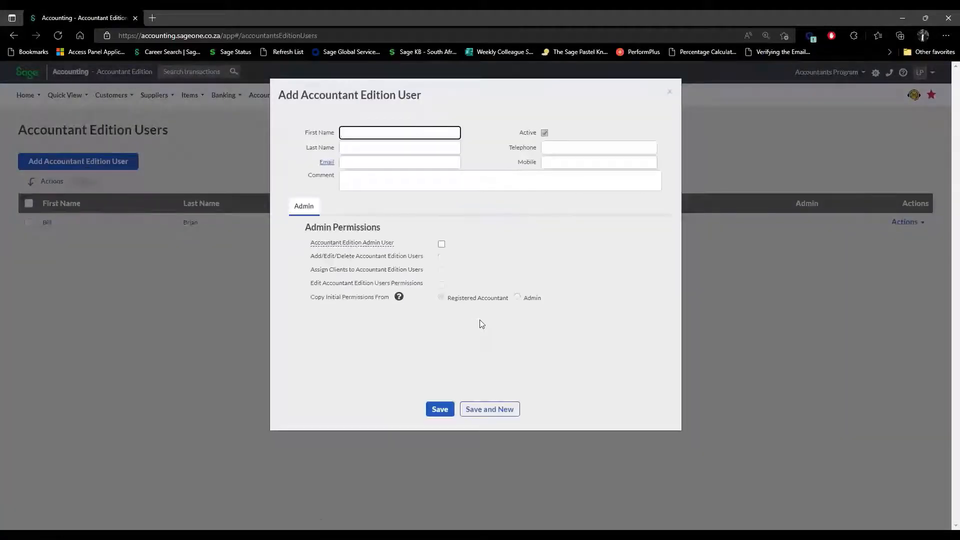
click(350, 136)
click(479, 111)
click(433, 133)
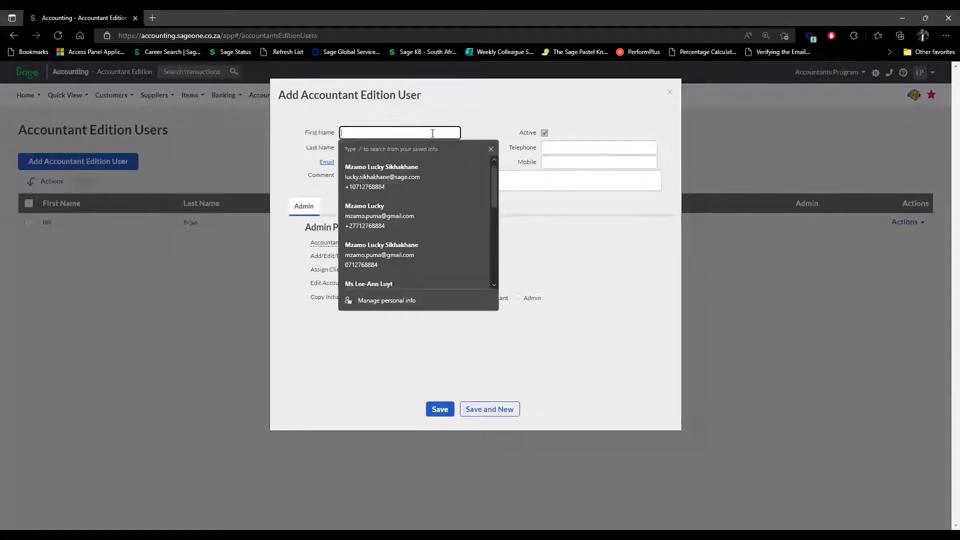
text(Test)
key(BackSpace)
key(BackSpace)
key(BackSpace)
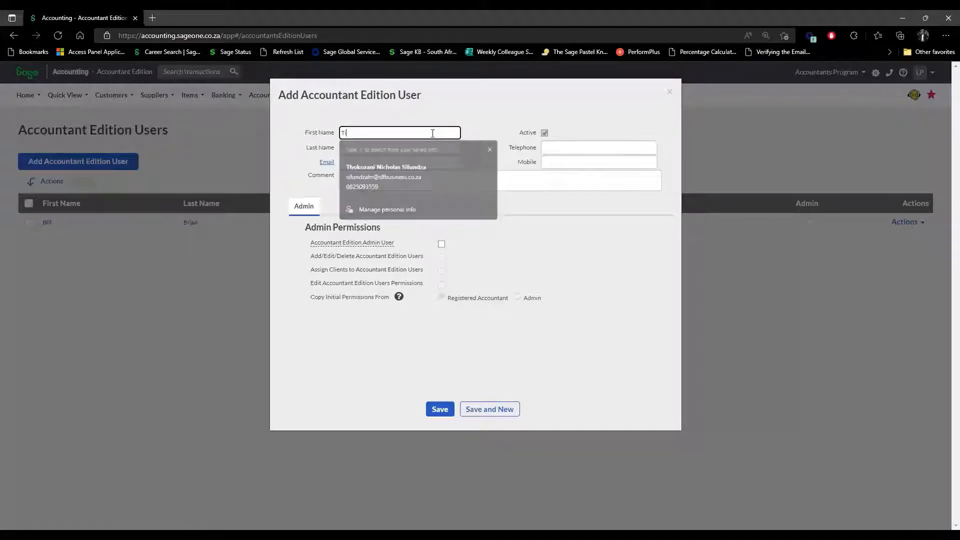
text(i)
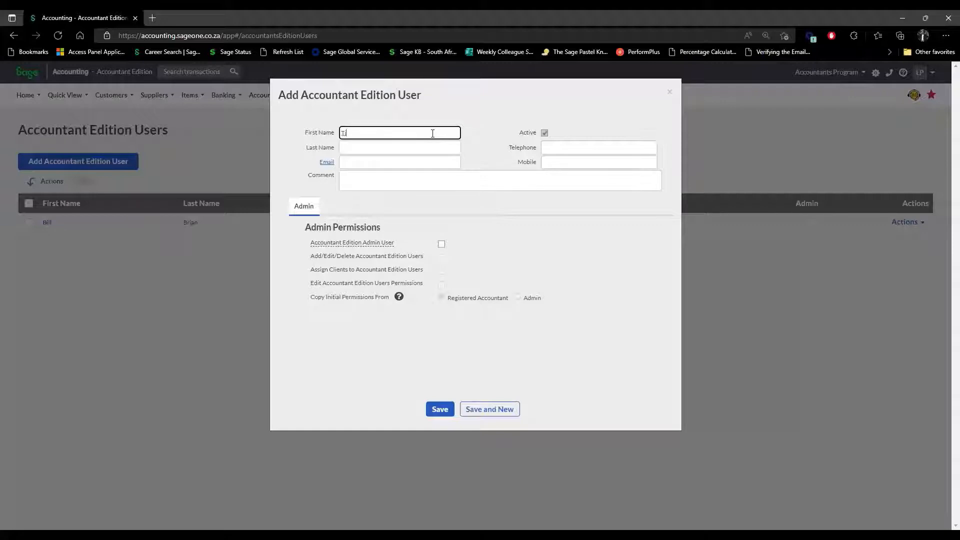
text(mmy)
Enter the new user's last name and place the cursor in the Email field.
click(422, 148)
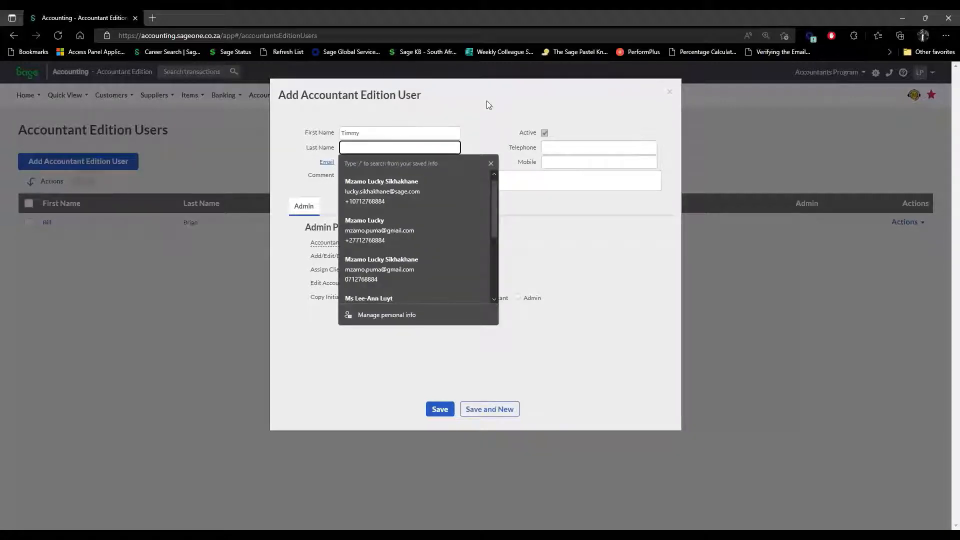
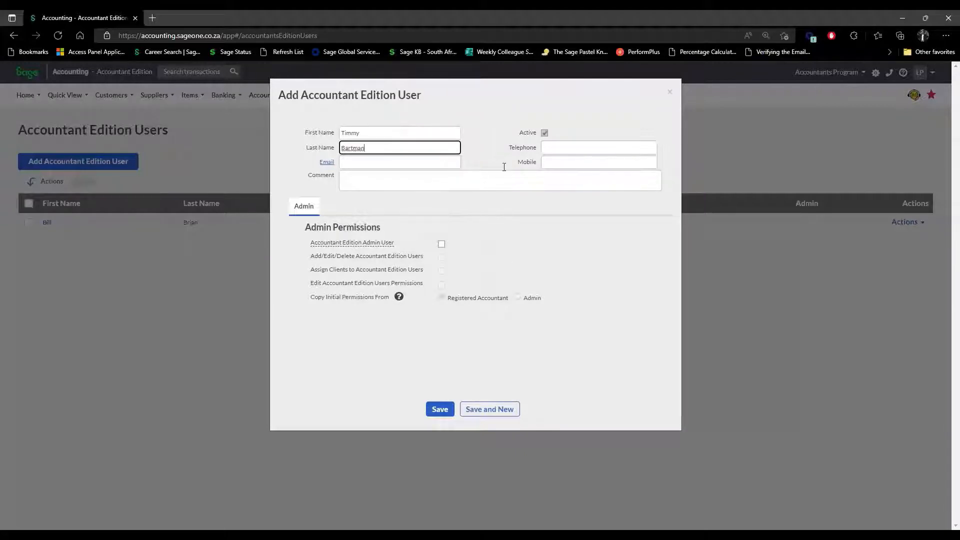
click(402, 162)
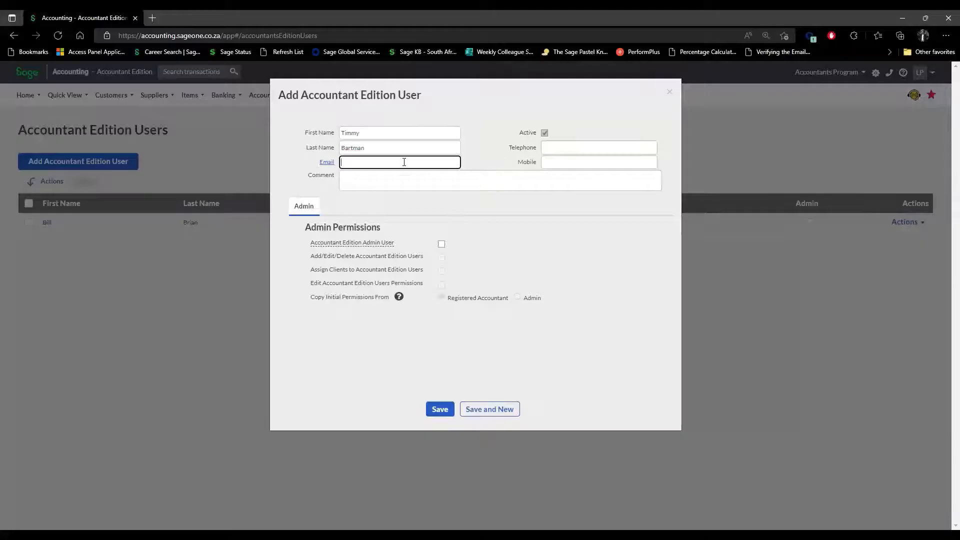
click(467, 151)
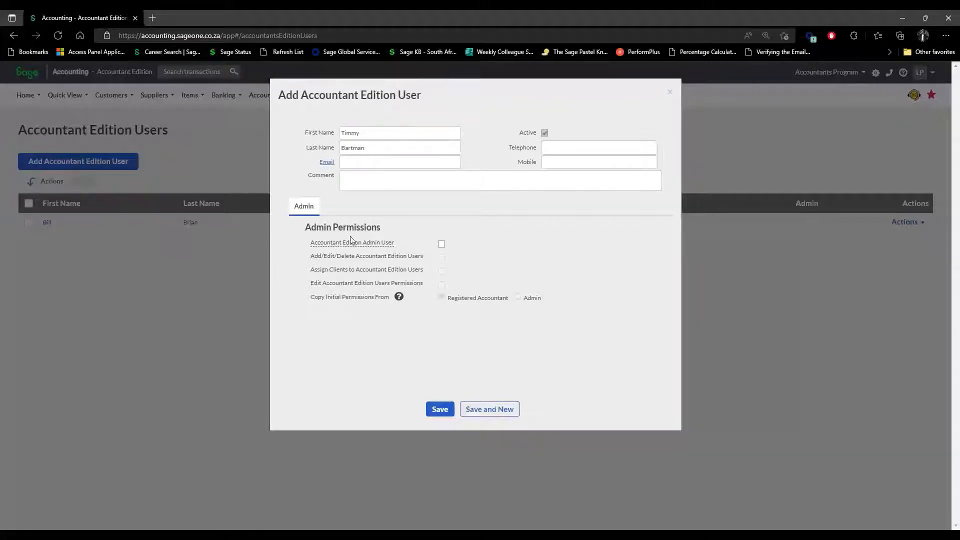
Check the Accountant Edition Admin User help, then close the form without saving.
mouse_move(350, 242)
click(669, 93)
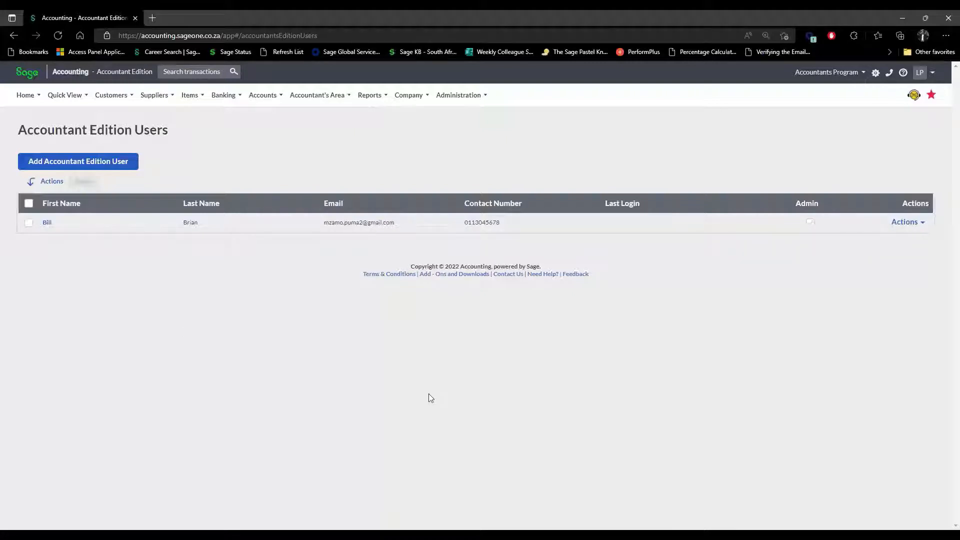
Open Assign Clients for the existing user and scroll the List of Clients.
click(923, 225)
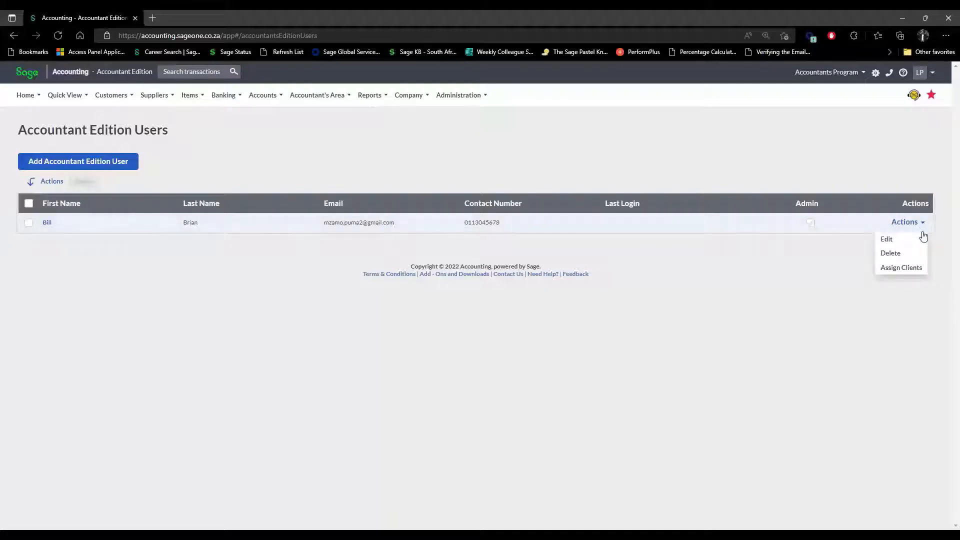
click(917, 270)
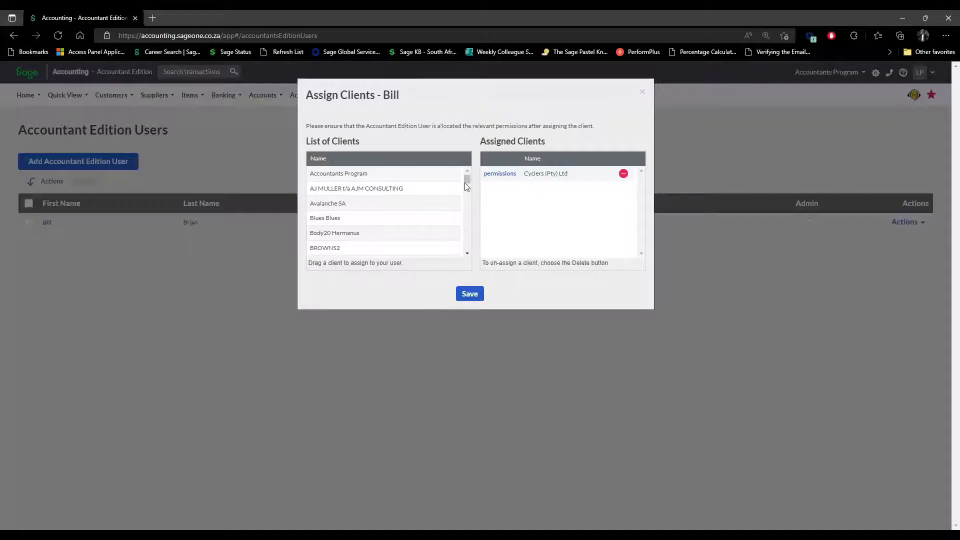
mouse_move(467, 179)
mouse_down()
mouse_move(468, 247)
mouse_move(467, 174)
mouse_up()
Open the user's permissions for the assigned Cyclers (Pty) Ltd client.
click(495, 175)
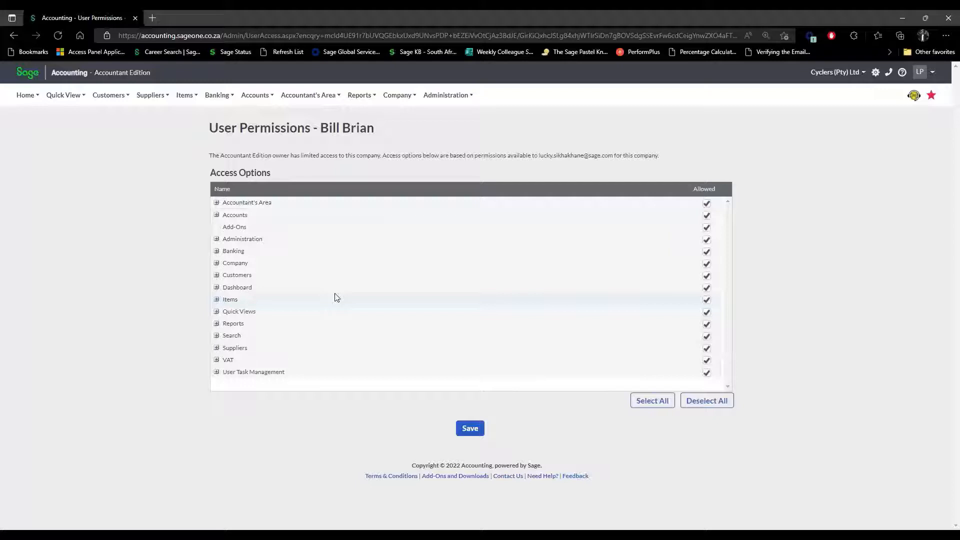
Expand then collapse the Reports permission group, and open the Company menu.
click(216, 324)
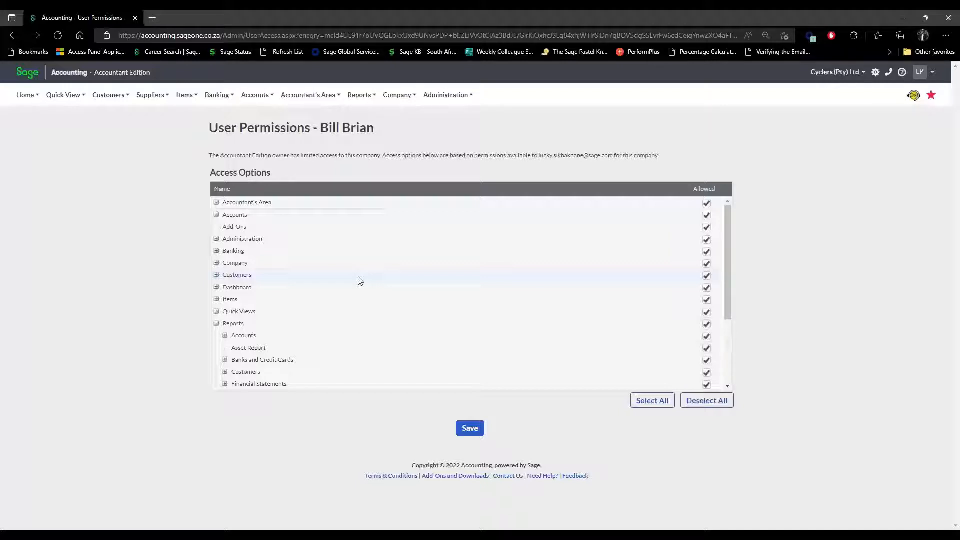
click(216, 324)
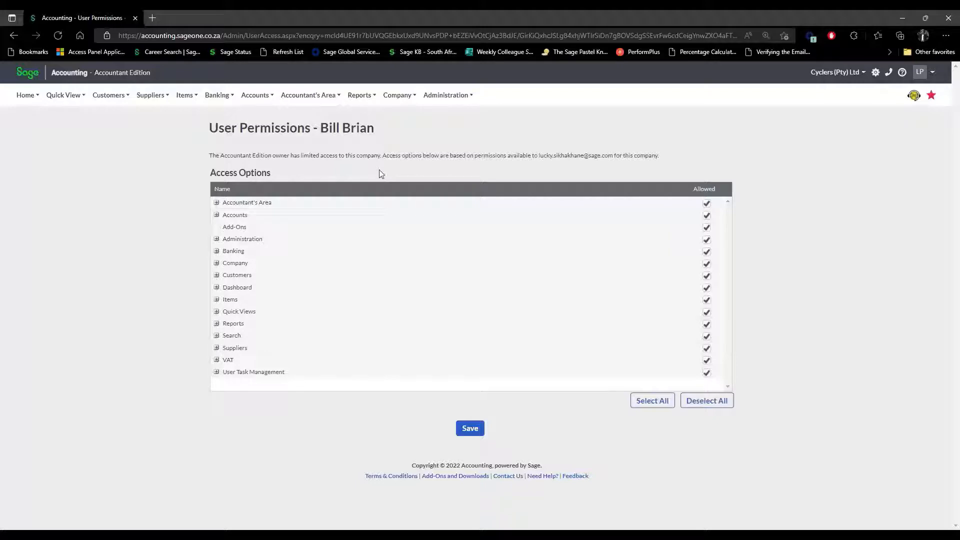
click(415, 97)
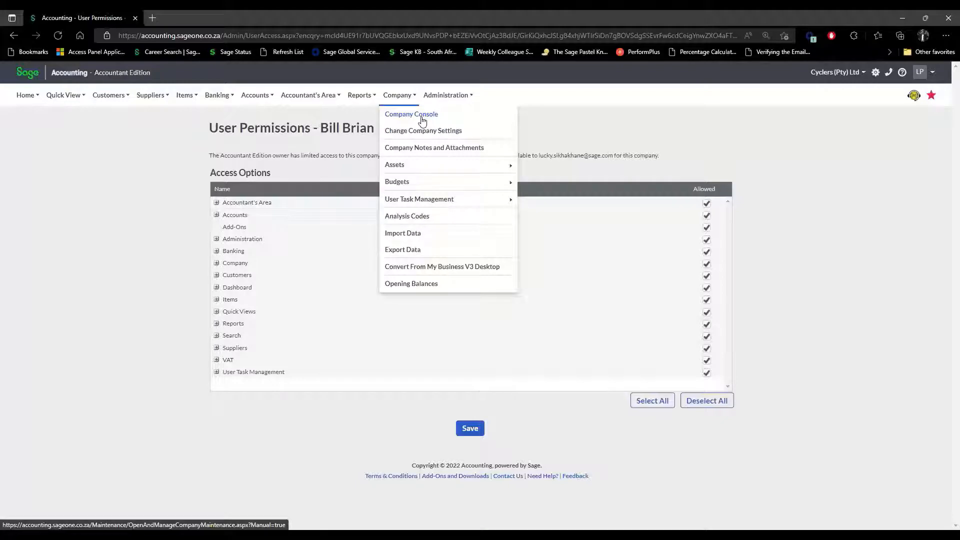
Go to the Company Console, browse the client list, and show the To Do tasks.
click(423, 115)
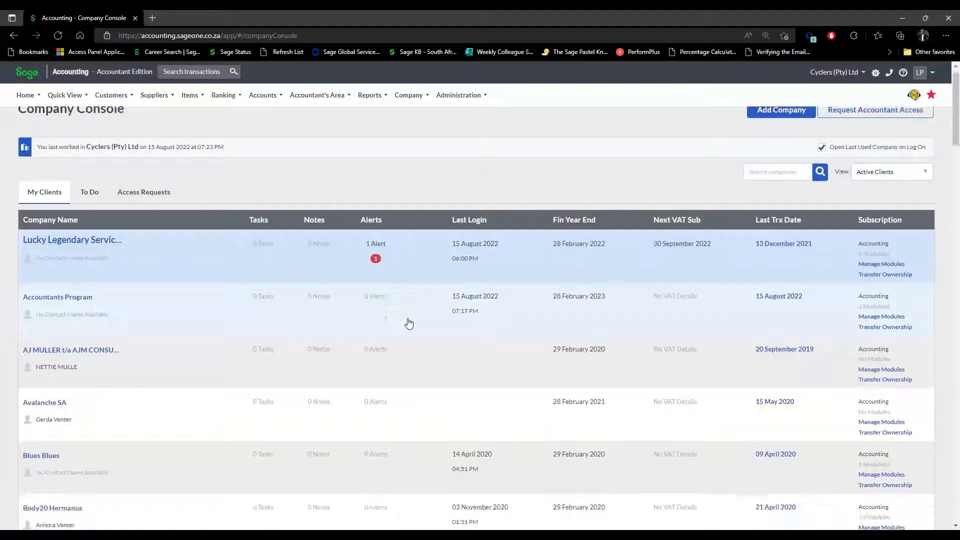
scroll(408, 324, down, 20)
scroll(409, 324, down, 20)
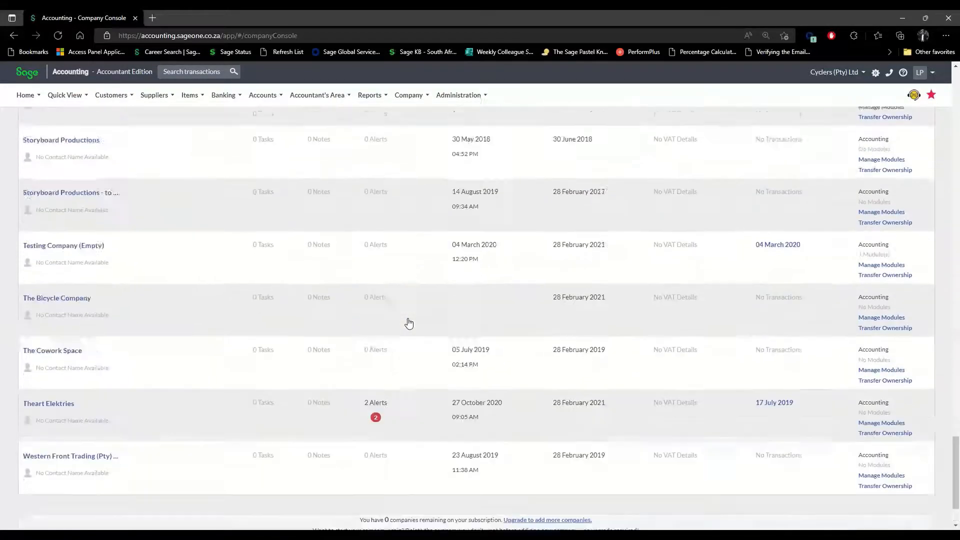
scroll(408, 323, up, 20)
scroll(409, 324, up, 15)
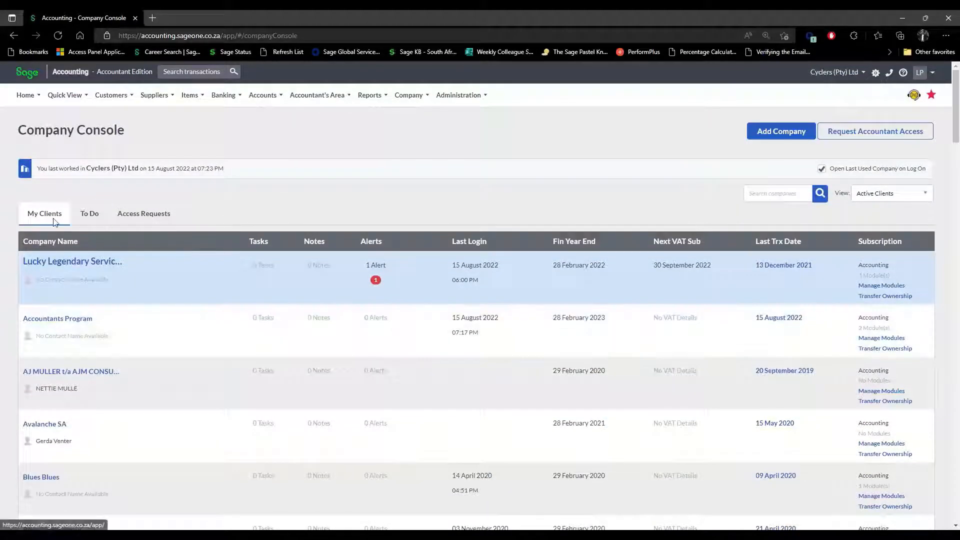
click(80, 218)
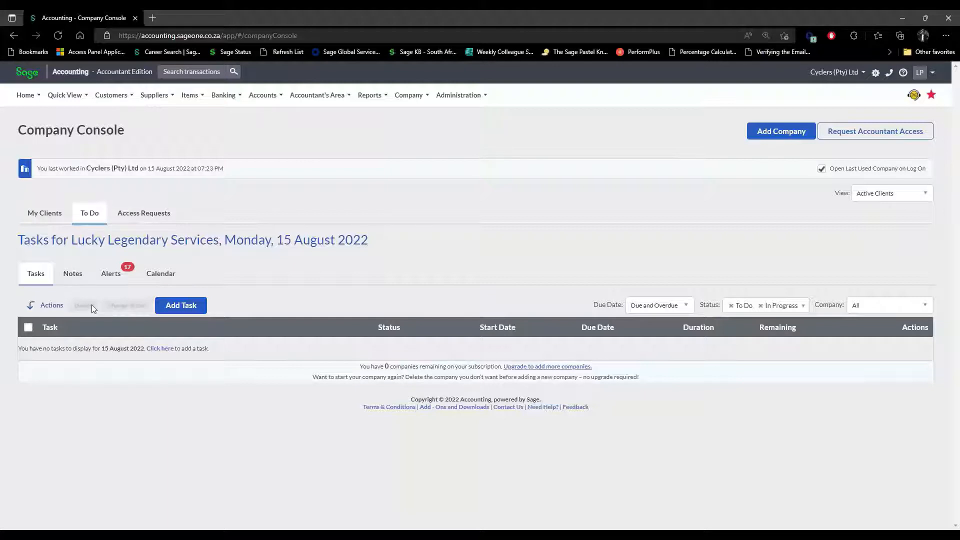
View the empty Access Requests tab, then open the Company menu.
click(134, 216)
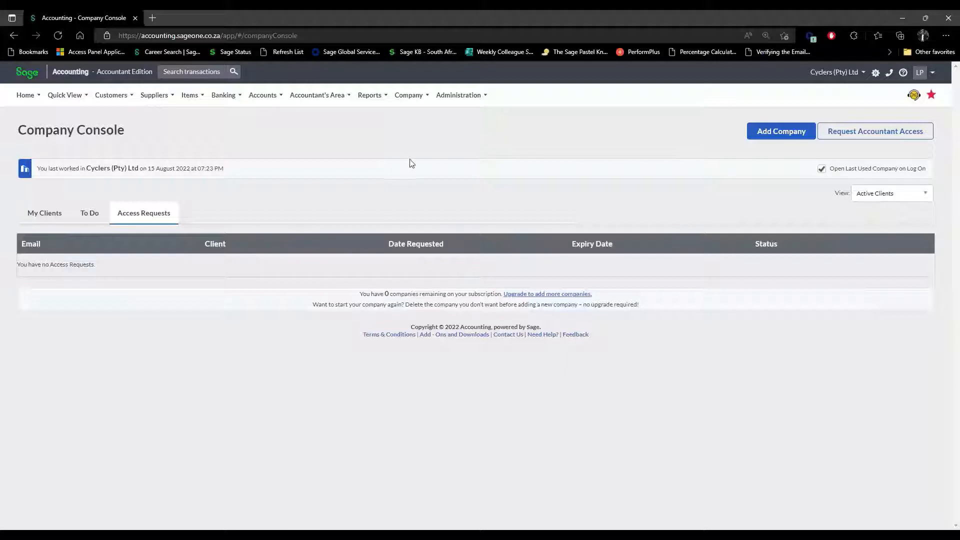
click(415, 96)
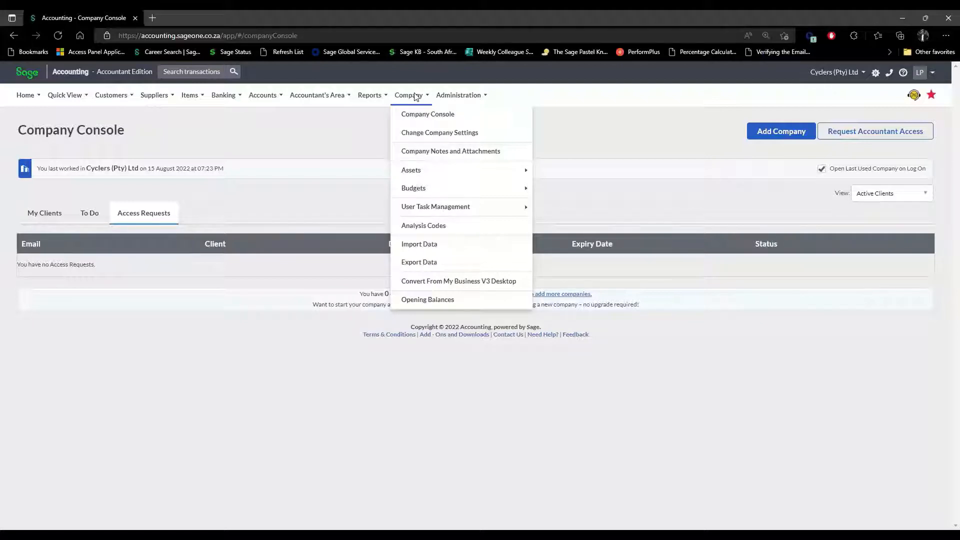
Check Cyclers (Pty) Ltd's additional company information, then switch to the Accountants Program company.
click(431, 133)
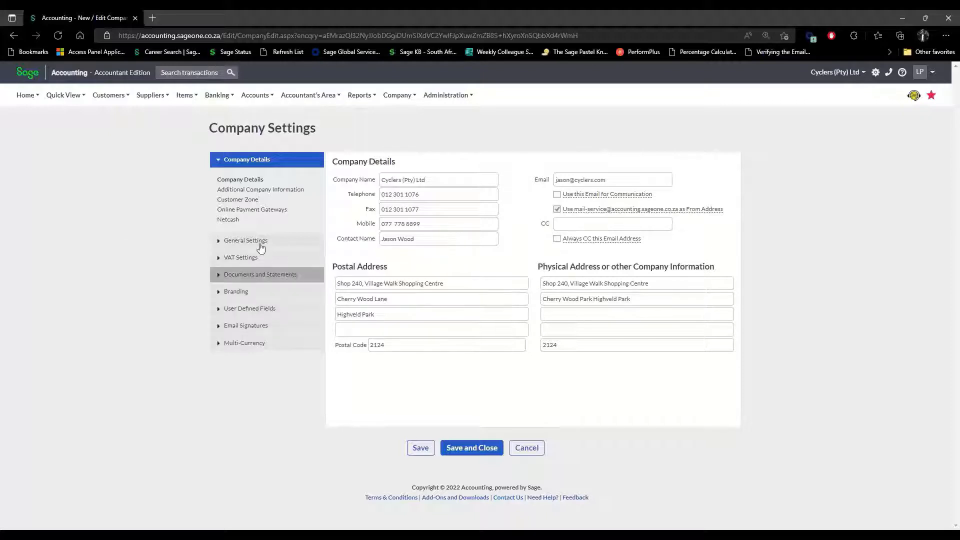
click(250, 190)
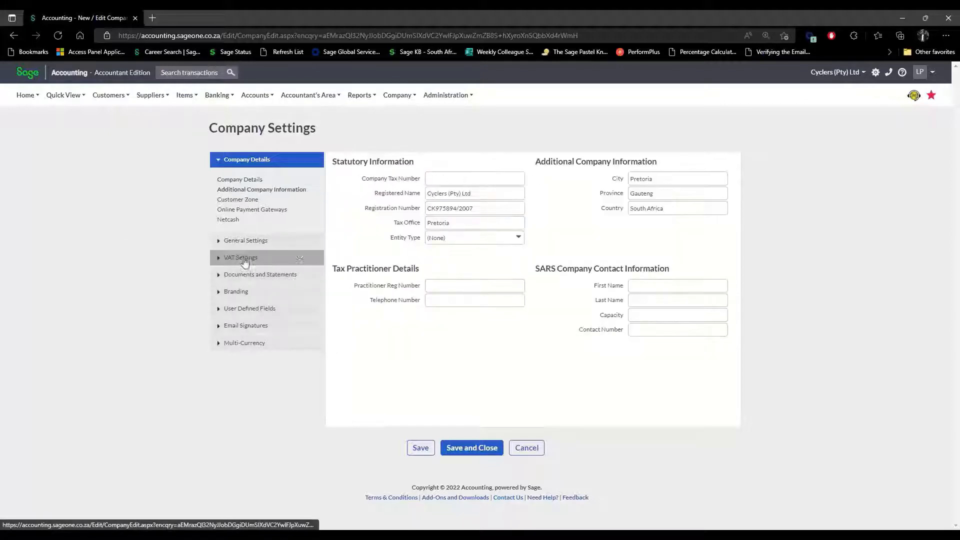
click(863, 74)
click(777, 90)
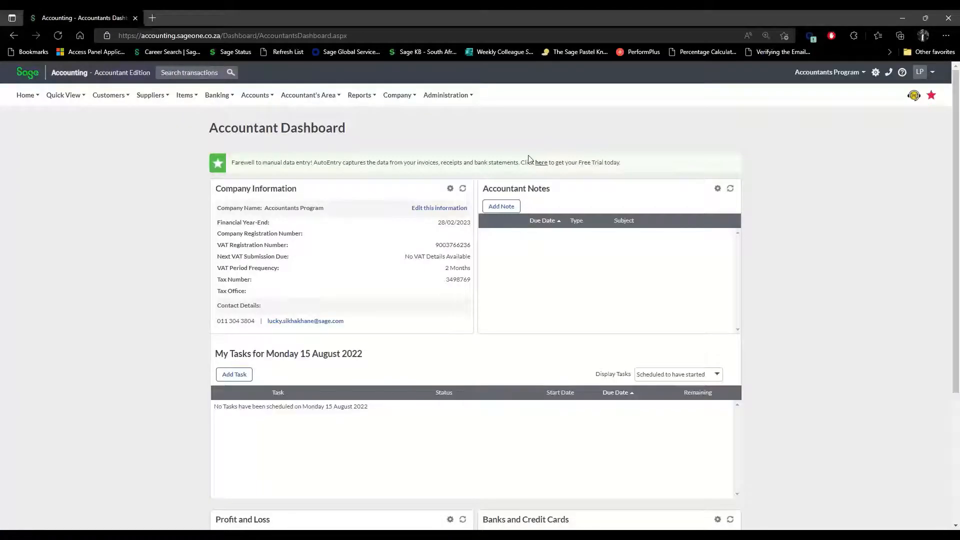
Open Change Company Settings from the Company menu for Accountants Program.
click(407, 103)
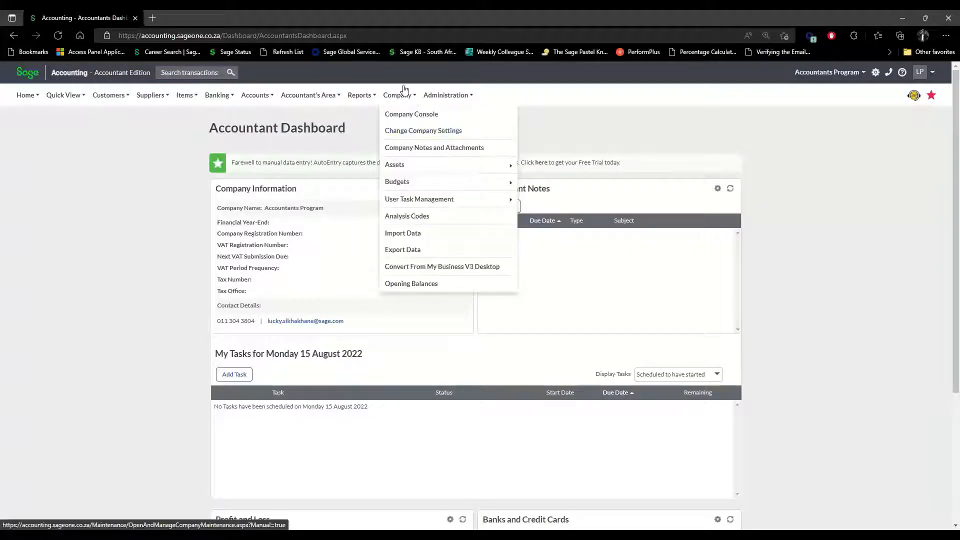
click(420, 131)
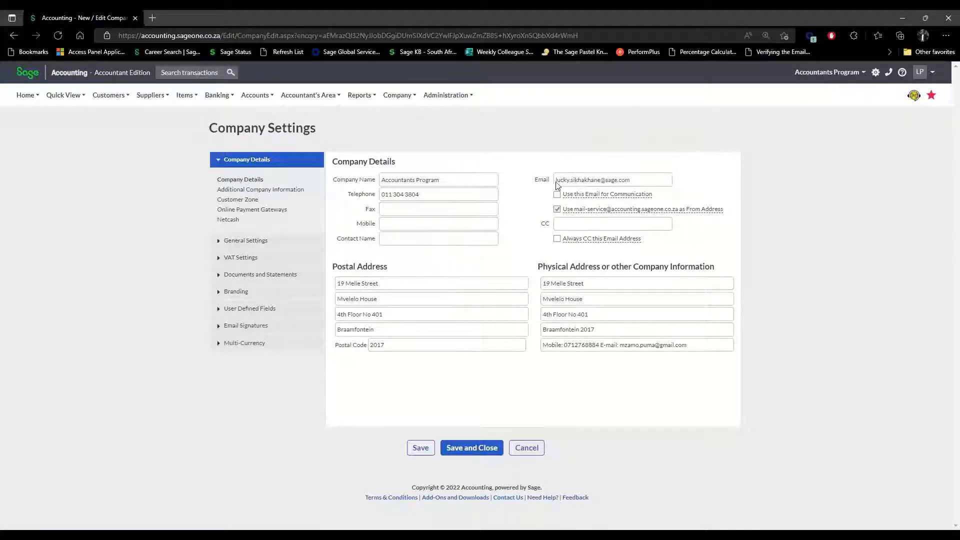
Show Accountants Program's Additional Company Information and expand the General Settings sections.
mouse_move(641, 209)
click(270, 192)
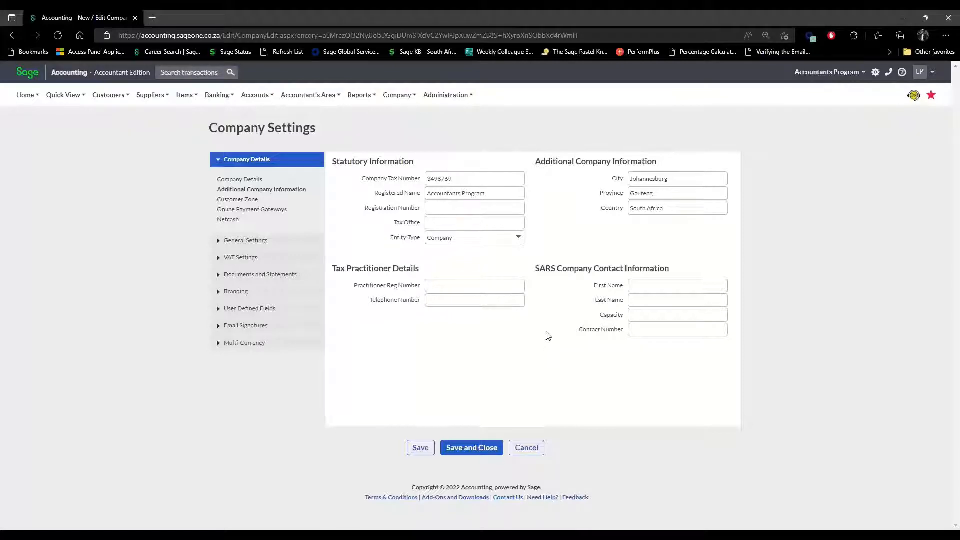
click(248, 241)
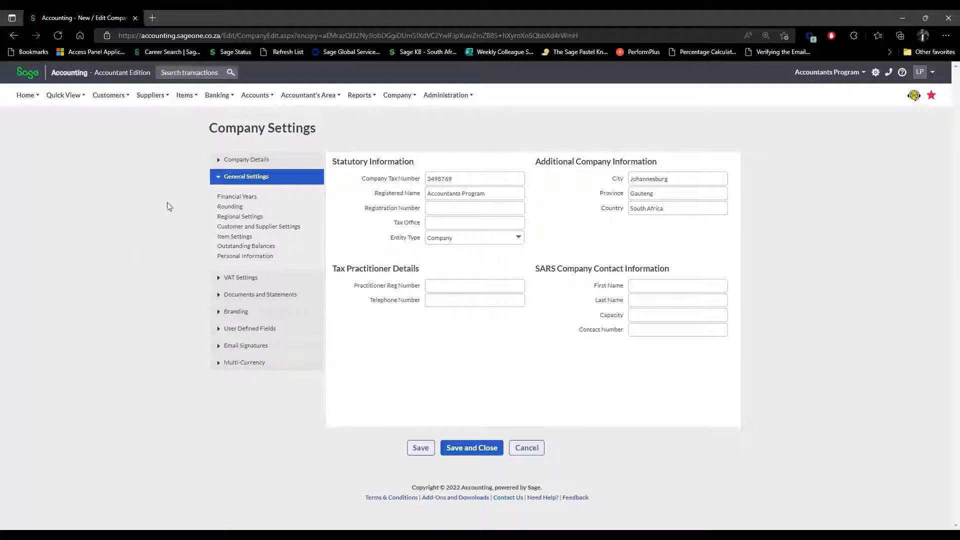
Add the 01/03/2023–29/02/2024 financial year after 2022/2023 in the Financial Years table.
click(242, 200)
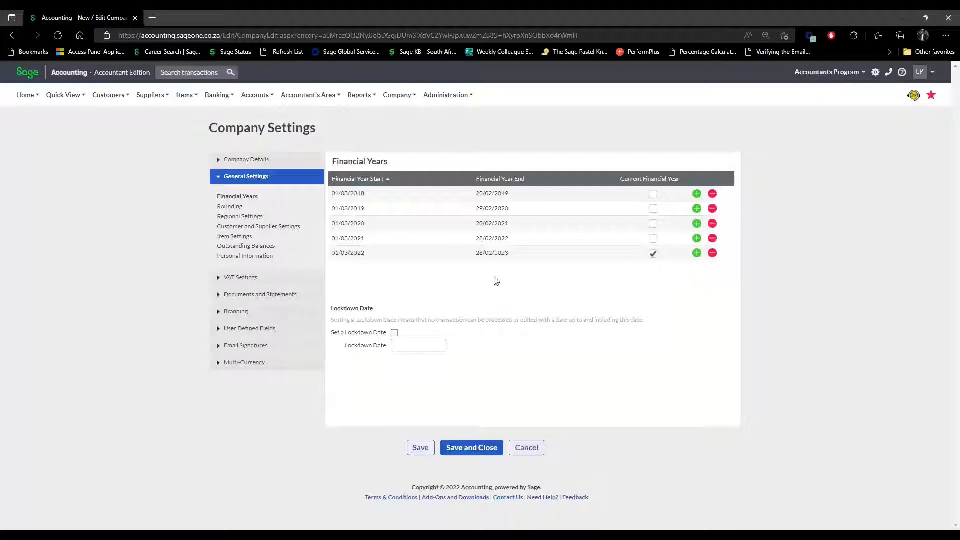
click(698, 254)
click(362, 192)
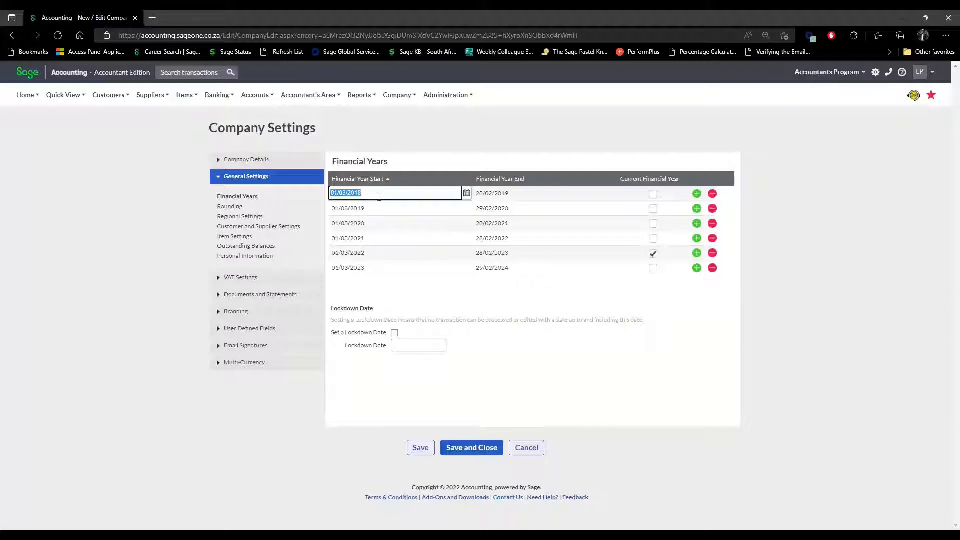
click(467, 193)
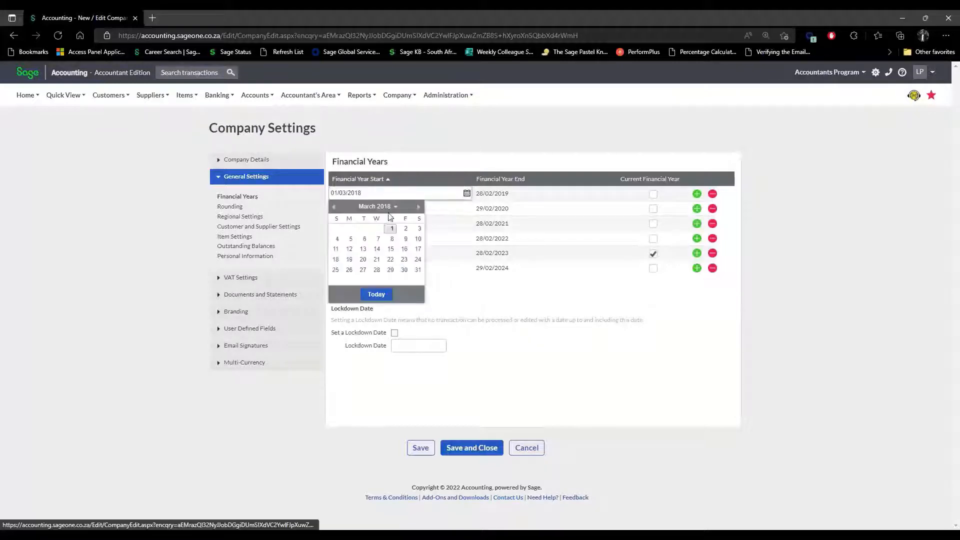
click(498, 294)
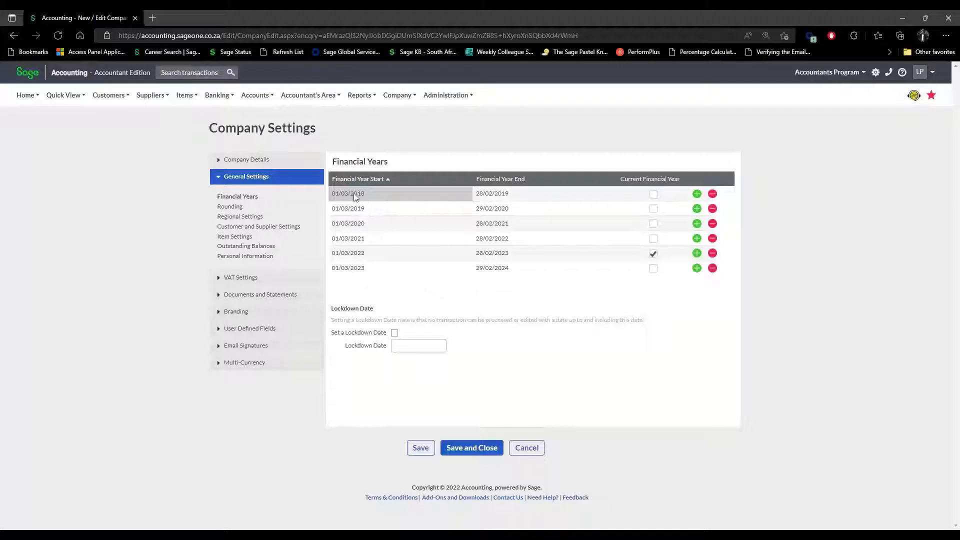
click(375, 193)
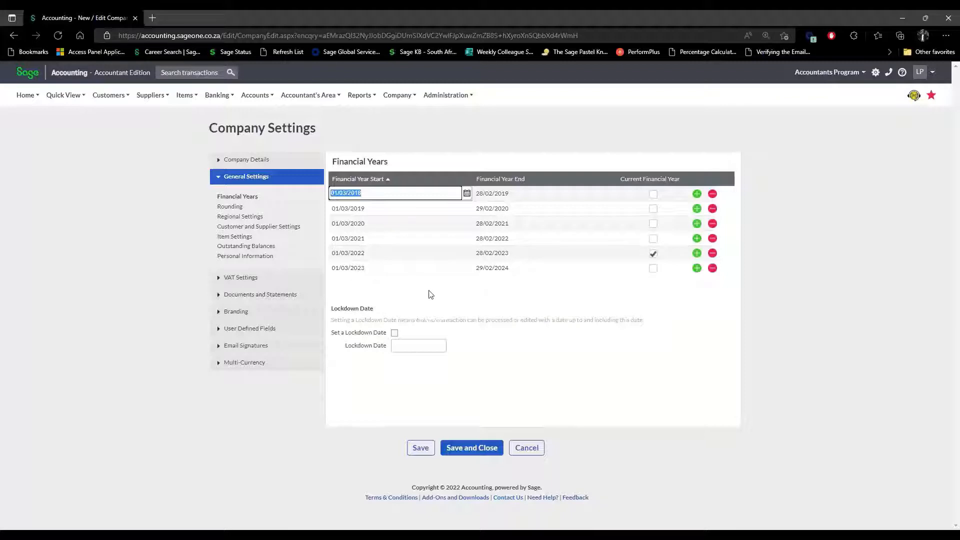
click(376, 289)
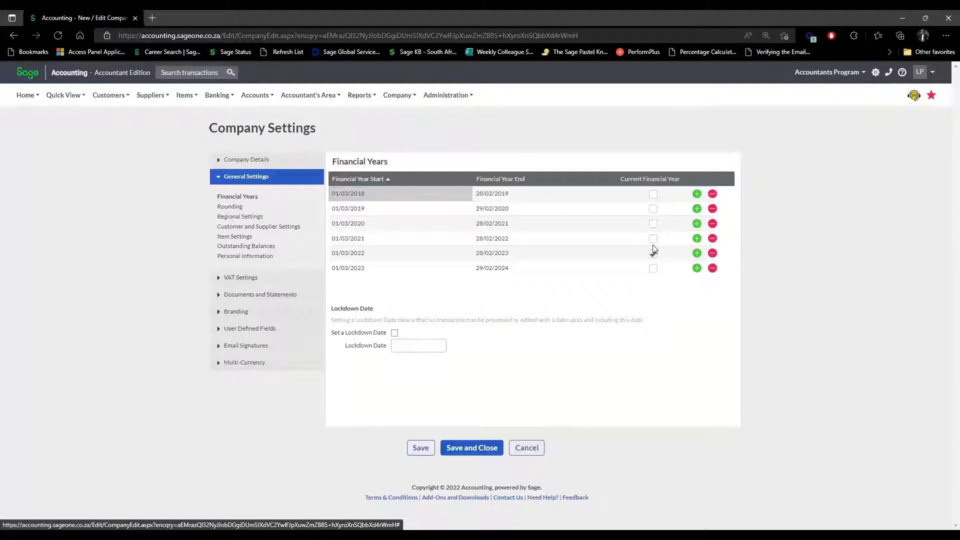
Make 2023/2024 the current financial year, set lockdown date 28/02/2022, then view Regional Settings.
click(654, 270)
click(395, 334)
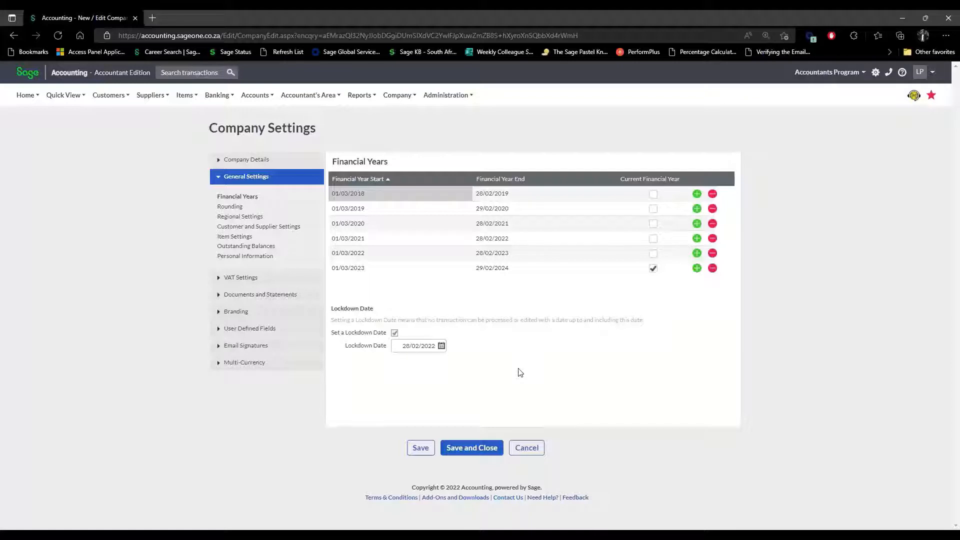
click(245, 217)
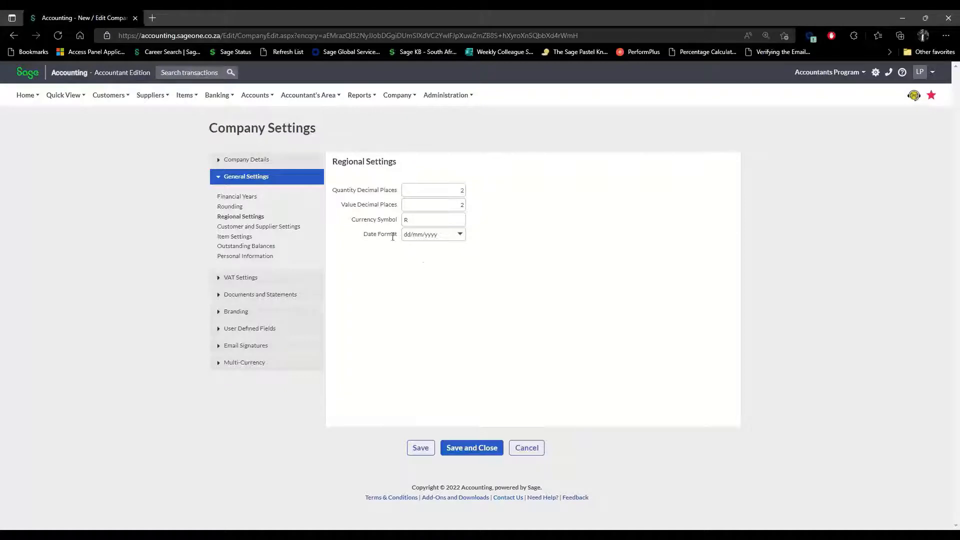
Review the available date formats and keep dd/mm/yyyy.
click(463, 237)
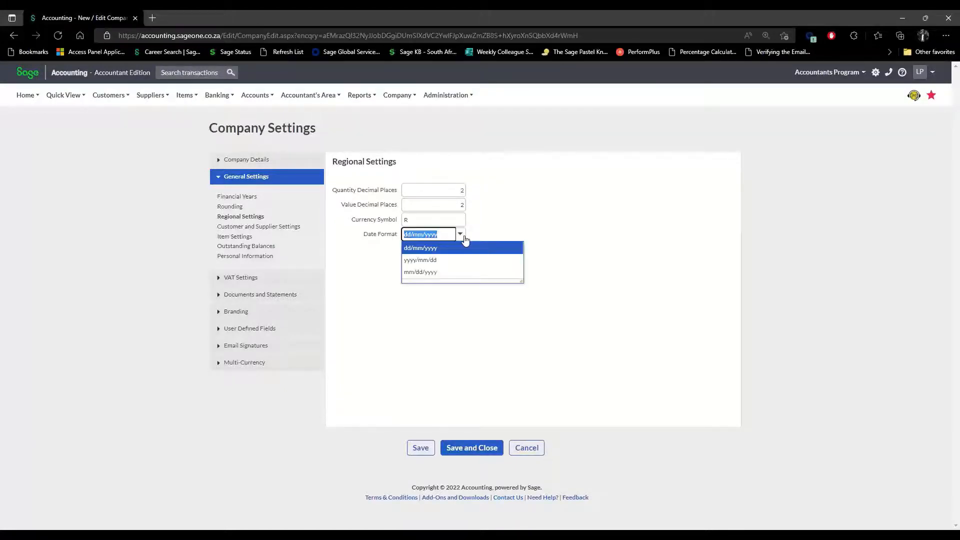
click(529, 231)
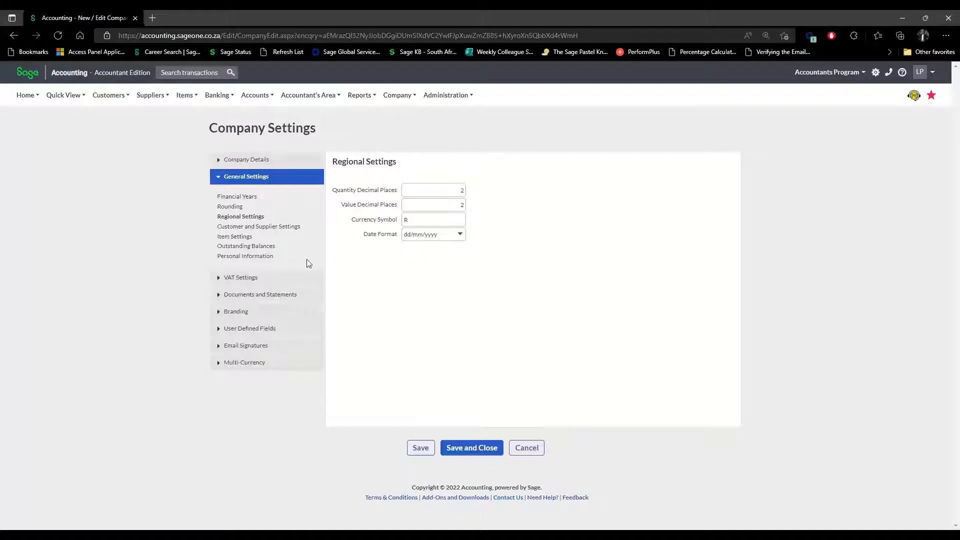
Show Outstanding Balances and toggle monthly ageing off and back on.
click(257, 249)
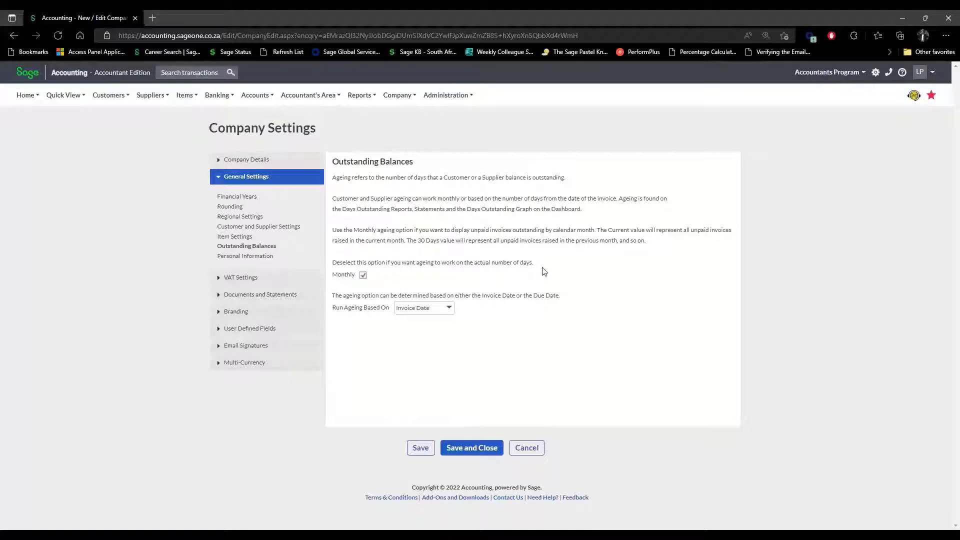
click(362, 277)
click(364, 276)
Try Due Date as the ageing basis, revert to Invoice Date, and expand Documents and Statements.
click(449, 309)
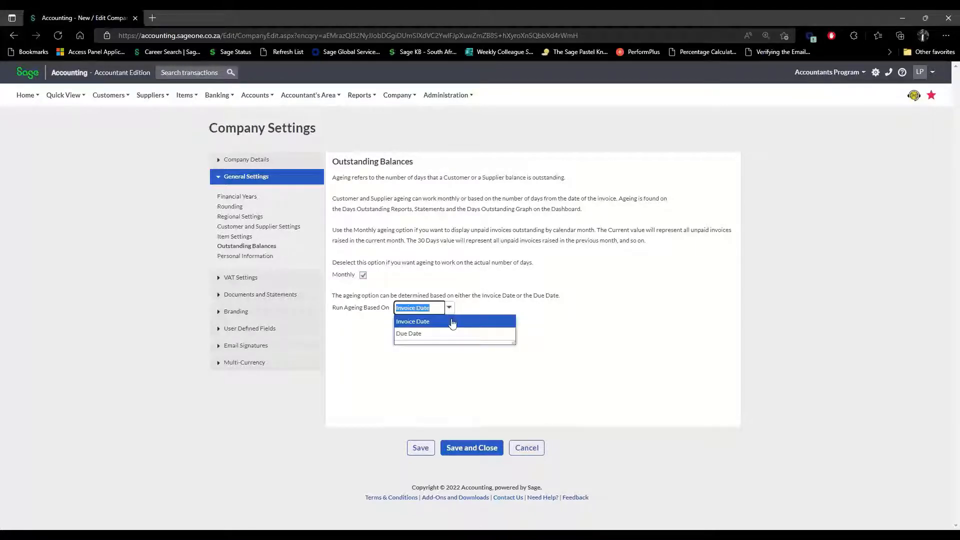
click(452, 334)
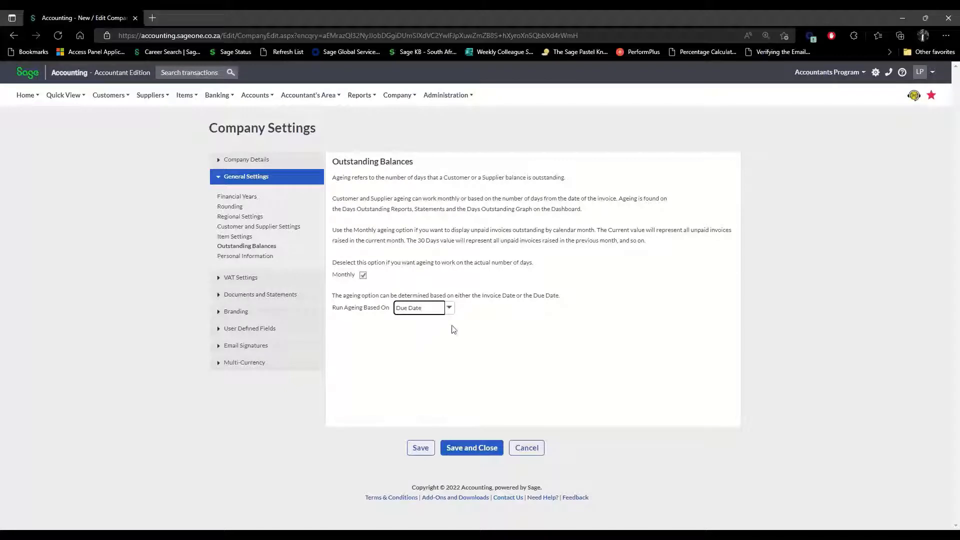
click(450, 308)
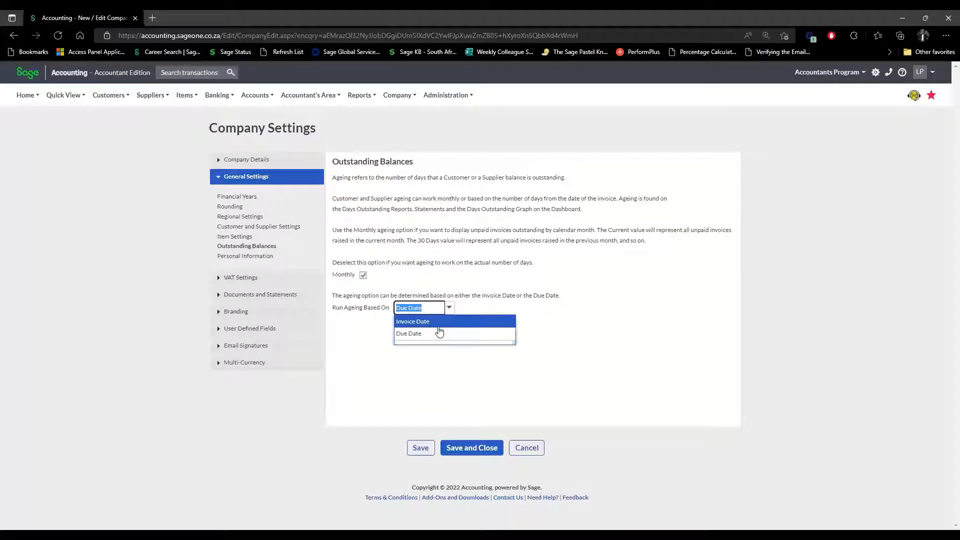
click(440, 323)
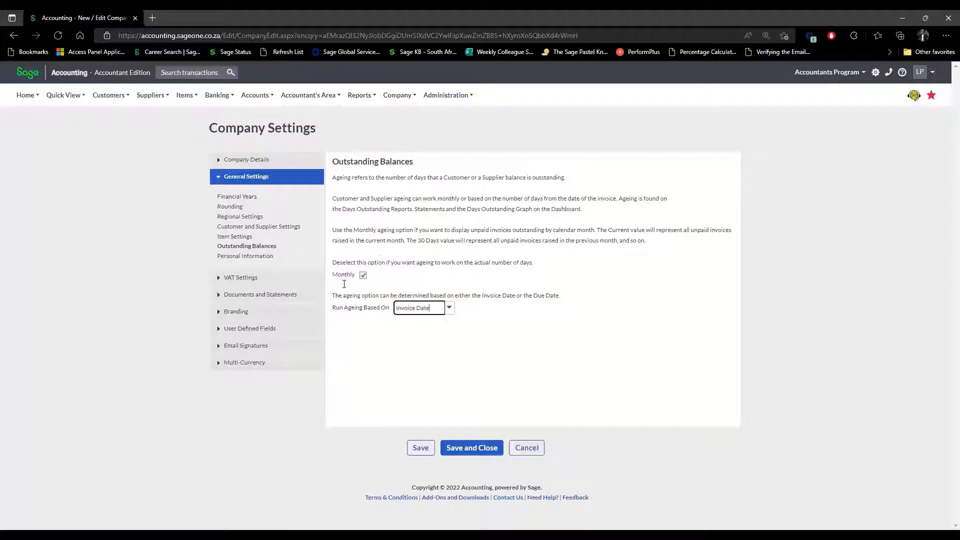
click(471, 338)
click(244, 296)
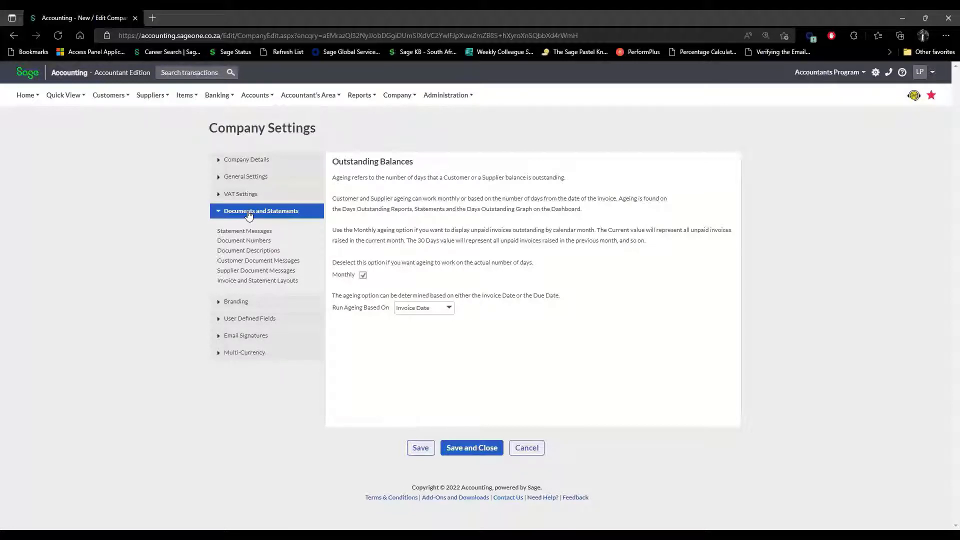
Show Document Numbers and select the Quotation's next number, QUO0000003.
click(239, 242)
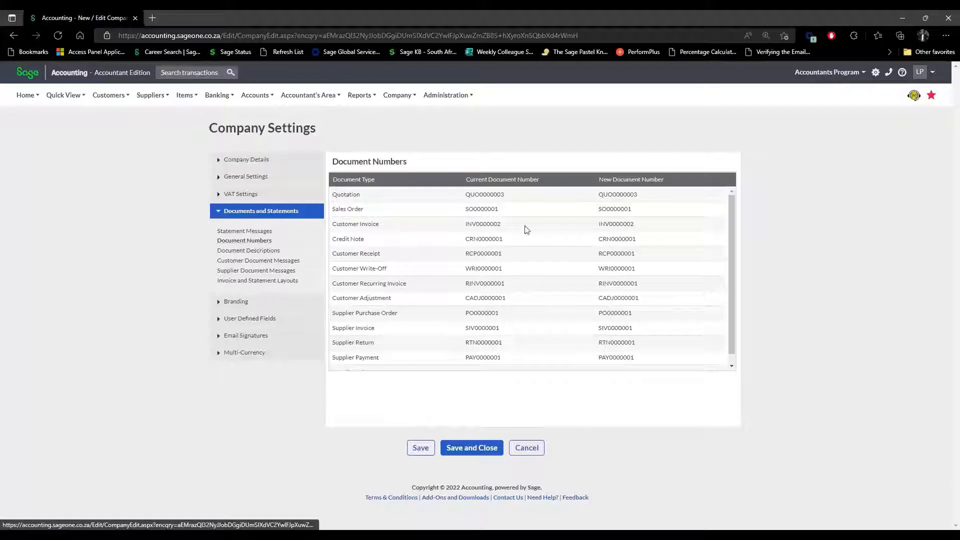
click(635, 196)
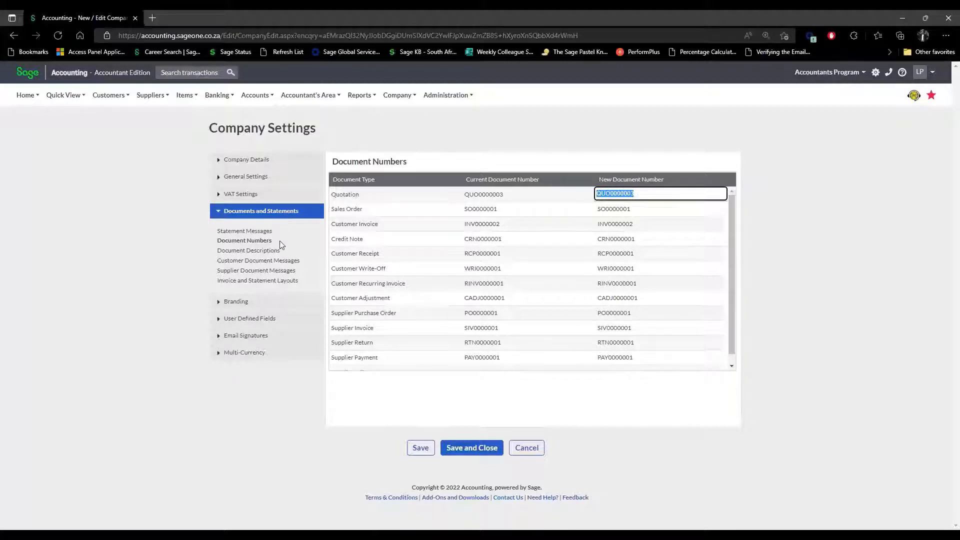
Show Document Descriptions and inspect the Quotation and Sales Order original and copy names without changes.
click(266, 251)
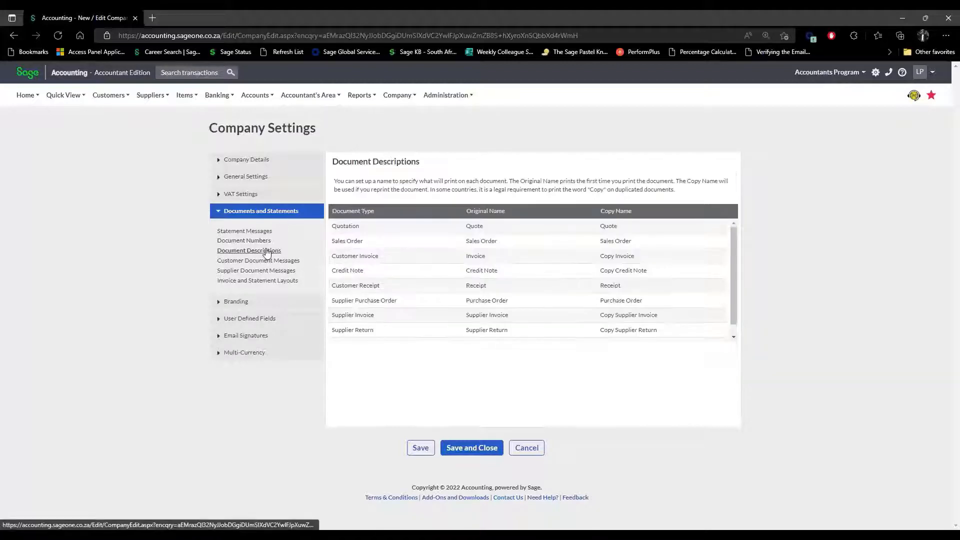
click(522, 228)
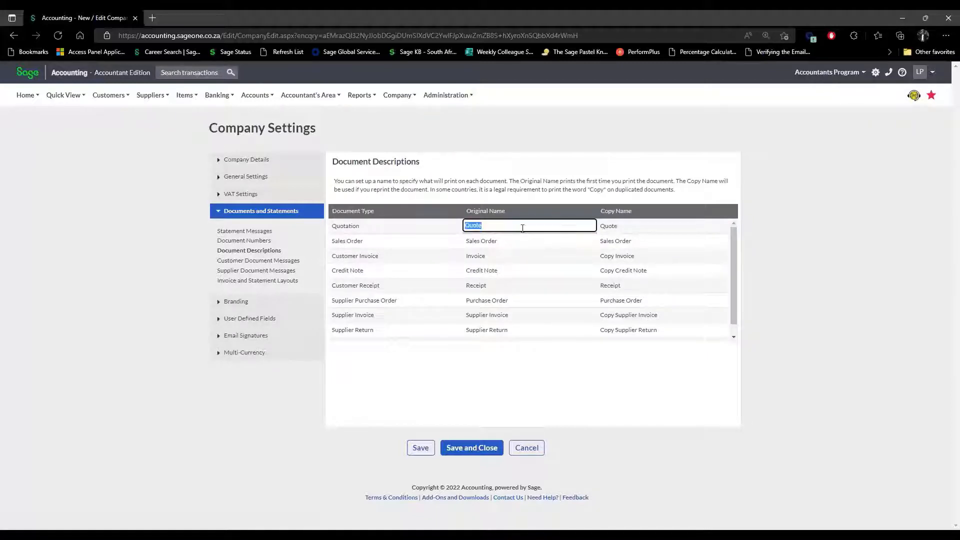
click(516, 247)
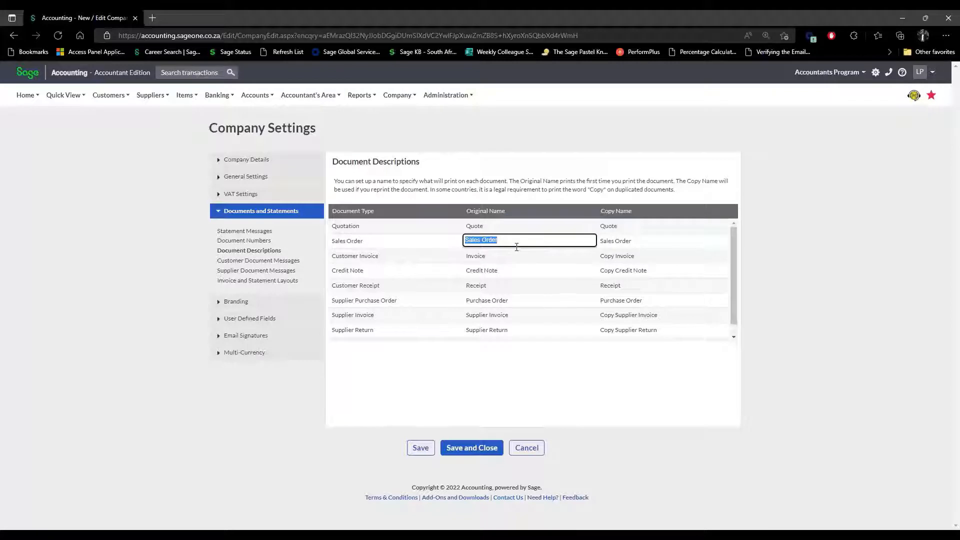
click(511, 226)
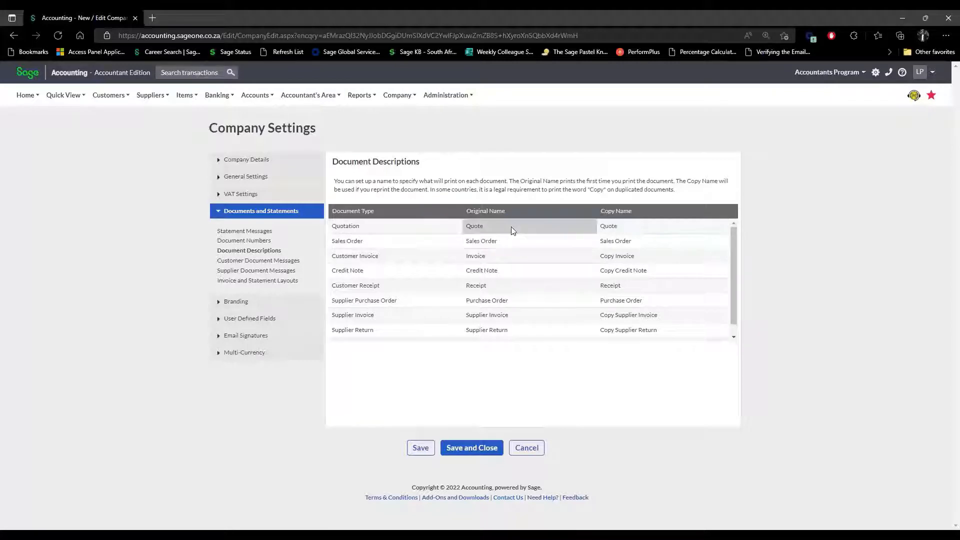
click(511, 245)
click(514, 226)
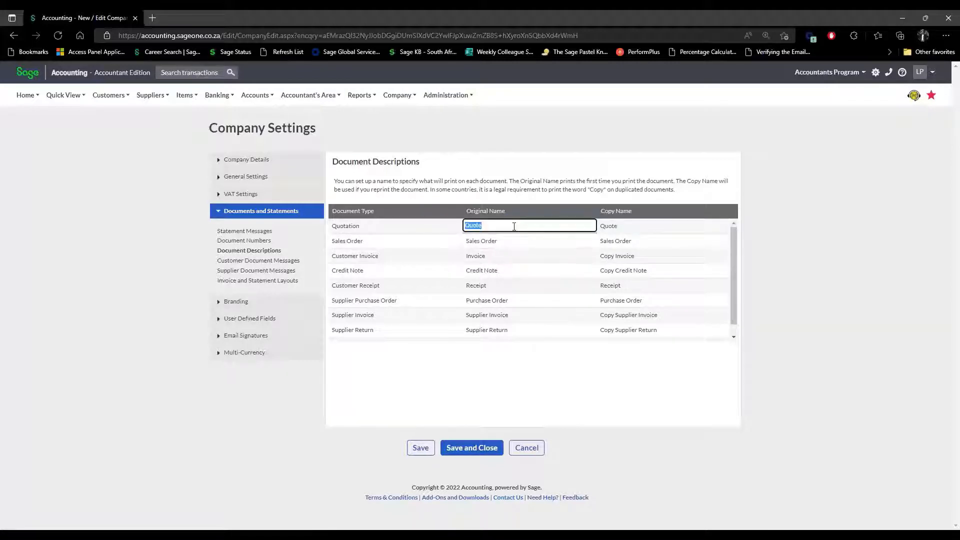
click(640, 228)
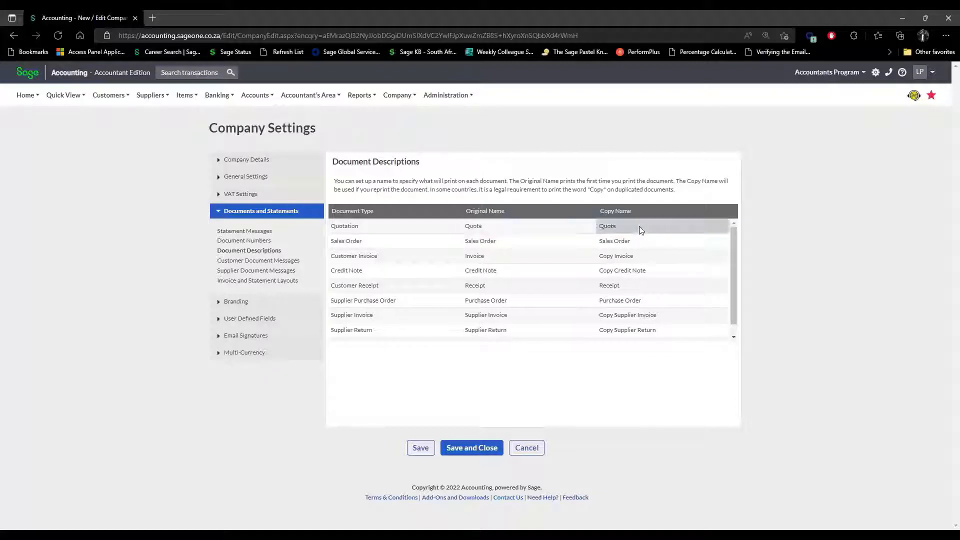
click(638, 240)
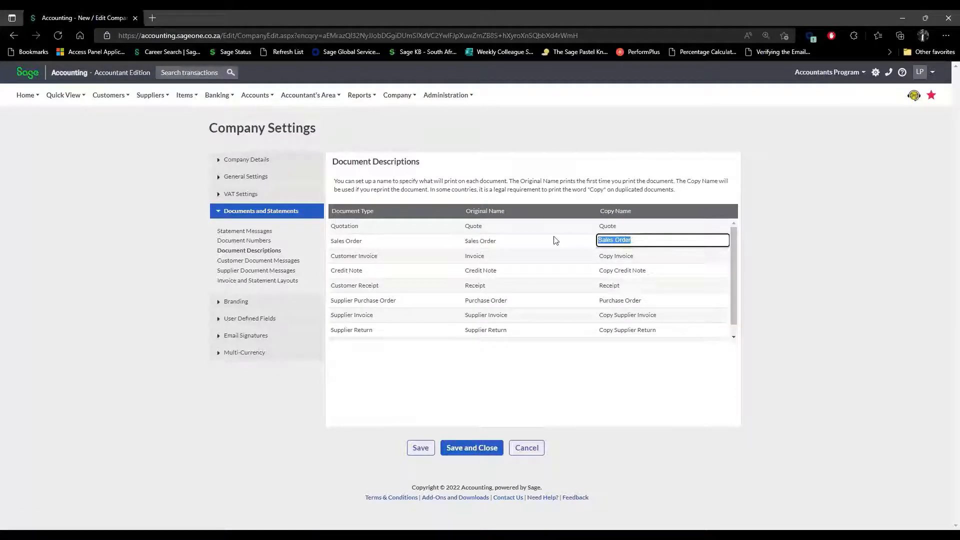
click(524, 227)
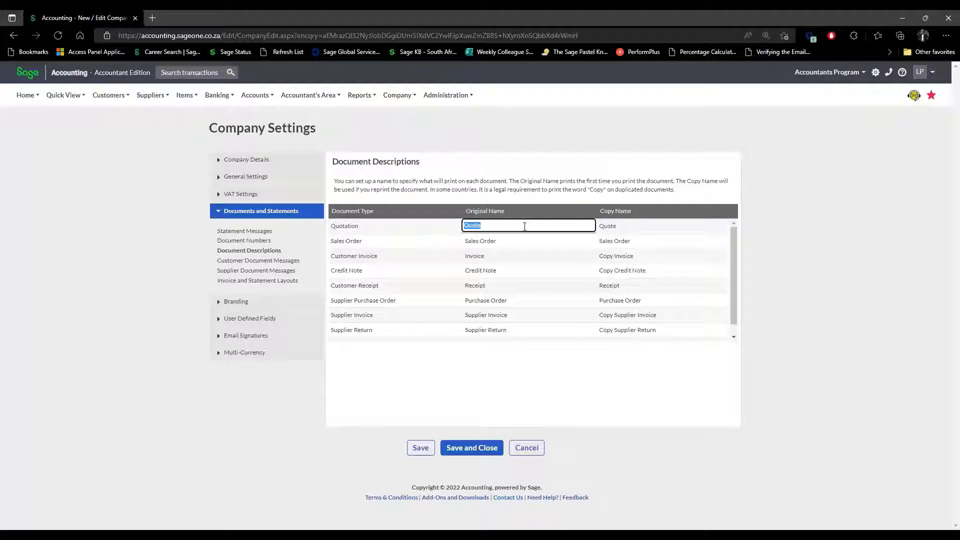
click(658, 230)
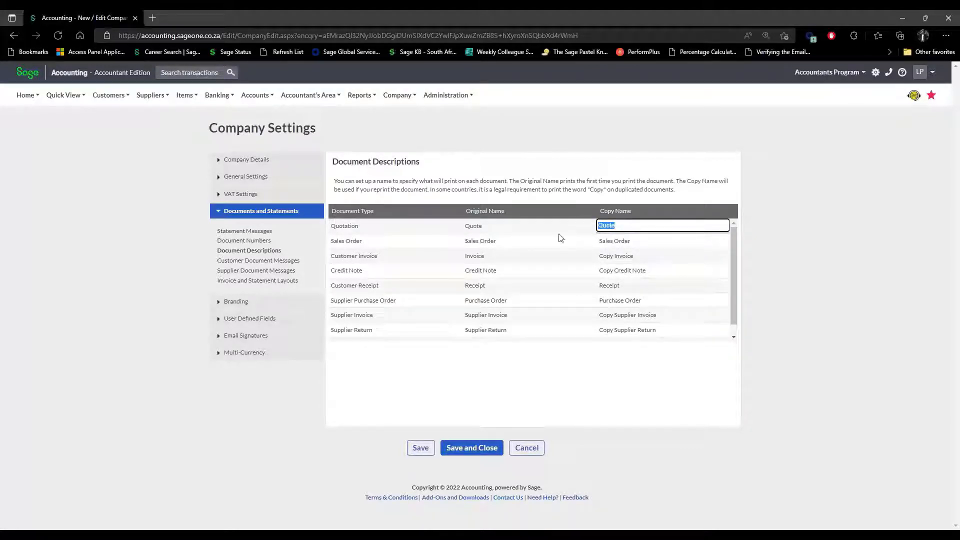
click(501, 228)
click(632, 230)
click(543, 229)
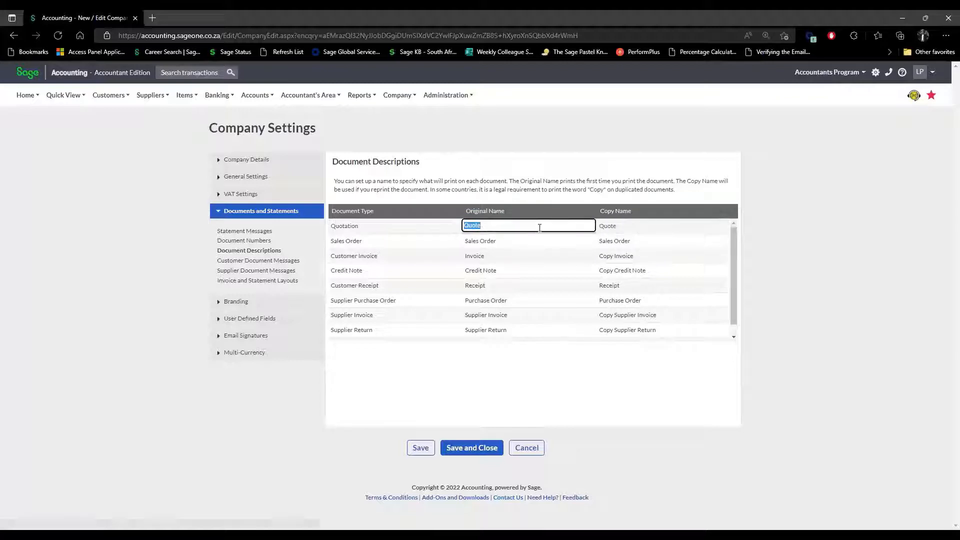
click(629, 229)
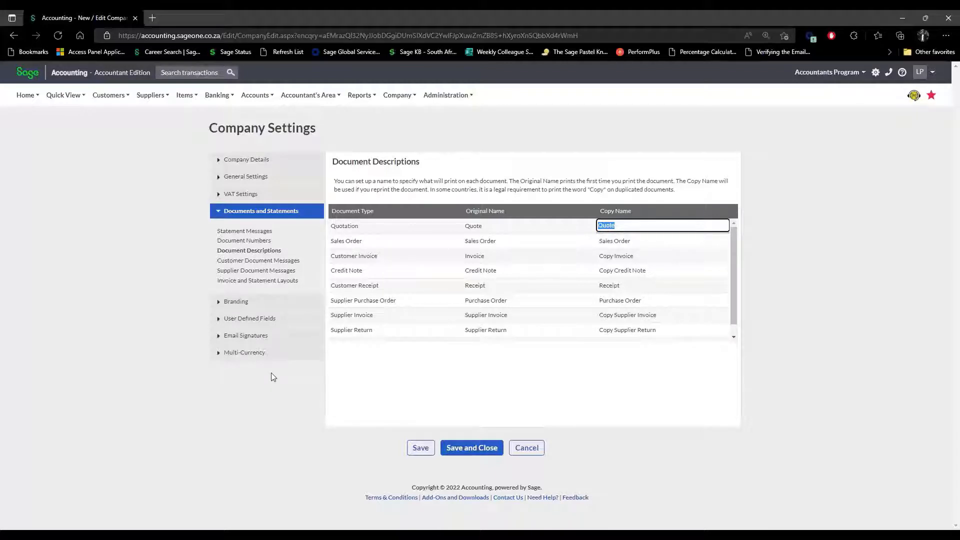
View Email Signatures, then the Multi-Currency table listing GBP, EUR and USD against ZAR.
click(259, 335)
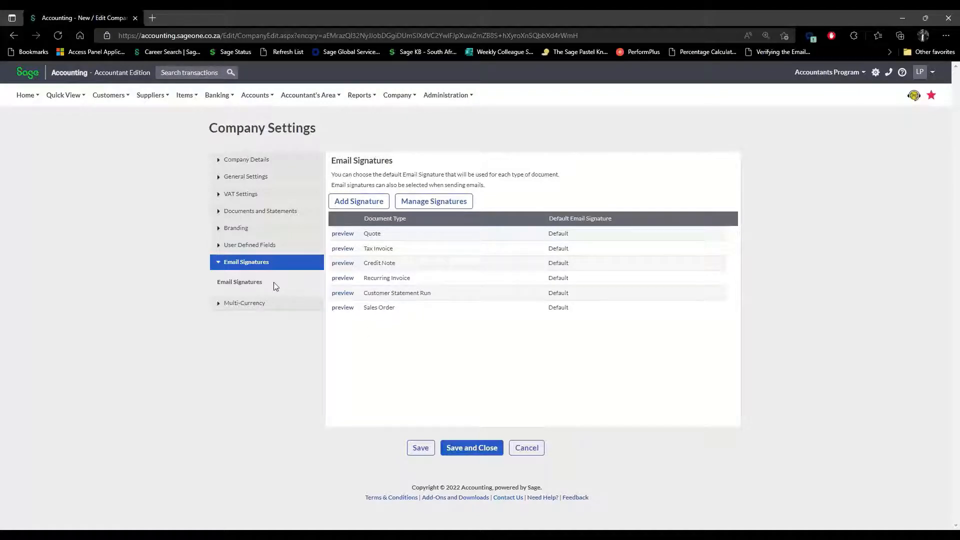
click(251, 304)
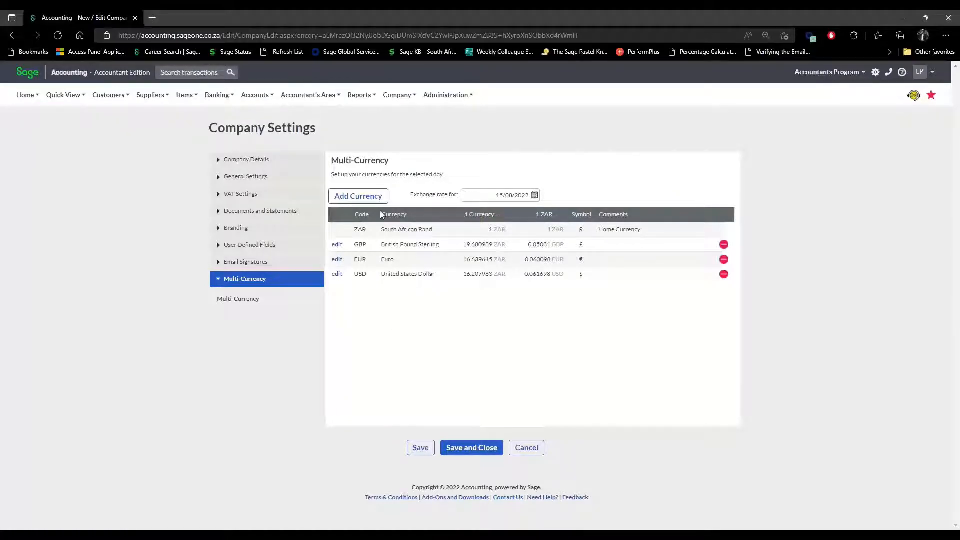
Cancel Add Currency without adding one, keeping GBP, EUR and USD, then collapse Multi-Currency.
click(376, 197)
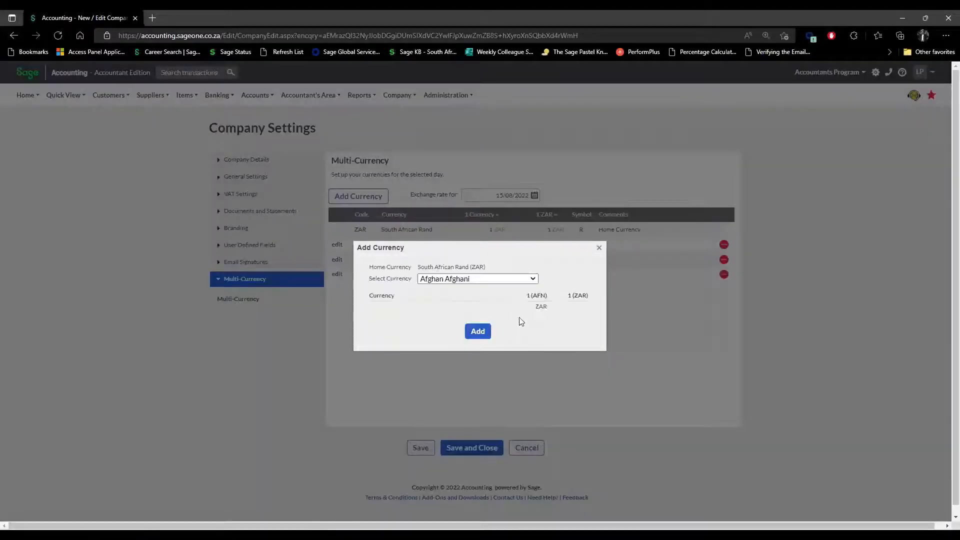
click(534, 280)
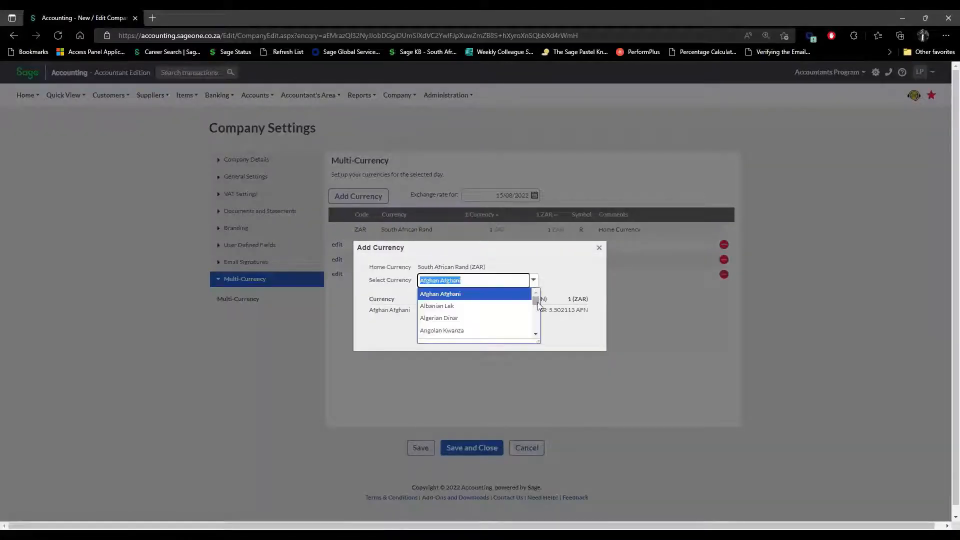
mouse_move(539, 303)
mouse_down()
mouse_move(538, 329)
mouse_move(544, 299)
mouse_up()
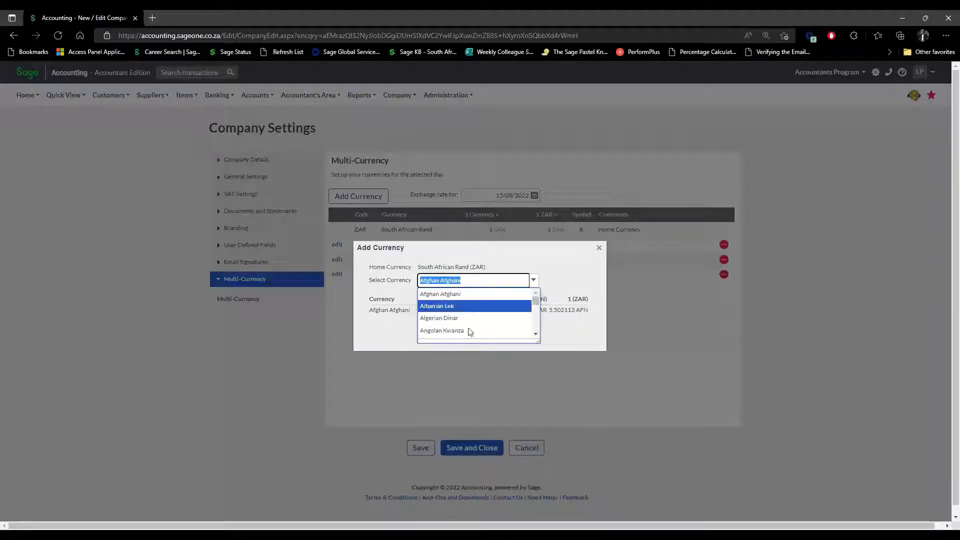
click(599, 247)
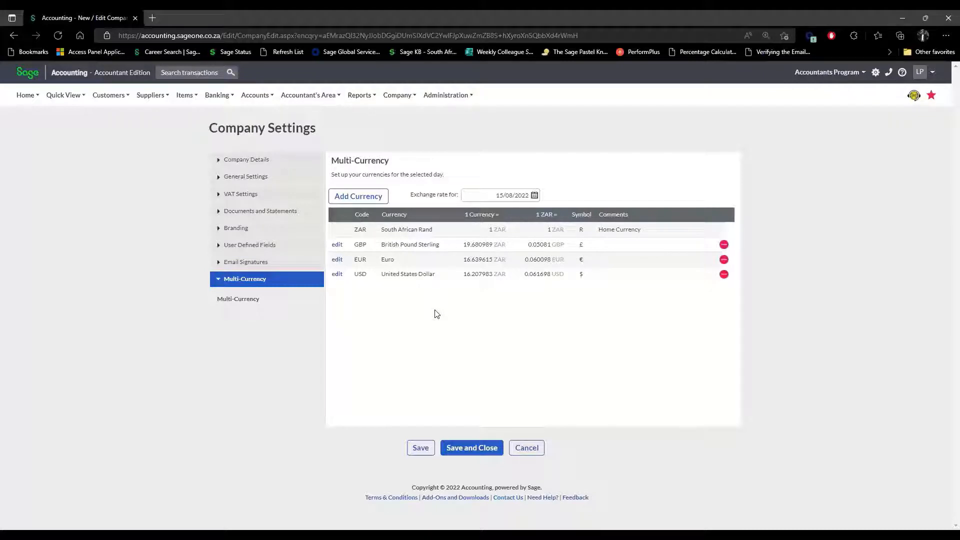
click(252, 279)
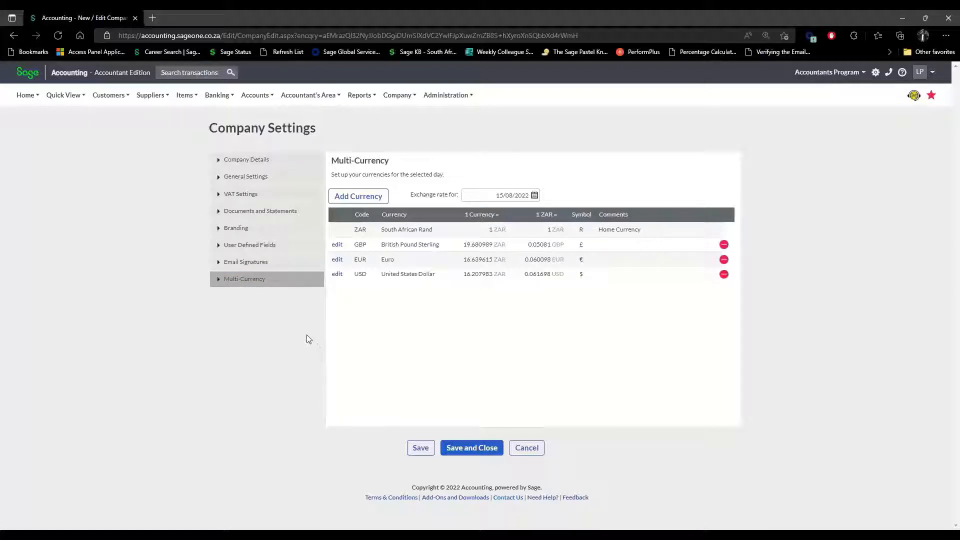
Show the VAT Settings and add a blank VAT rate line below VAT Adjustments.
click(243, 196)
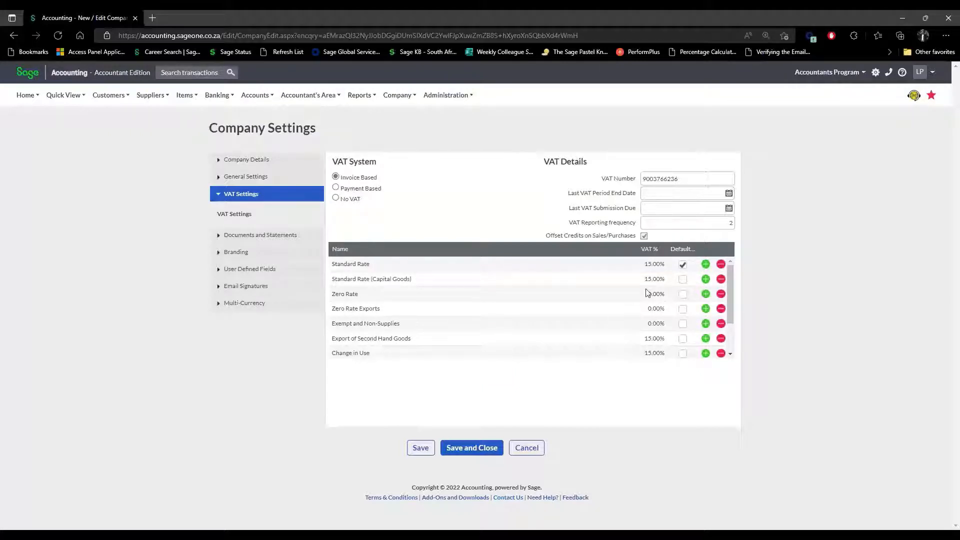
scroll(646, 292, down, 3)
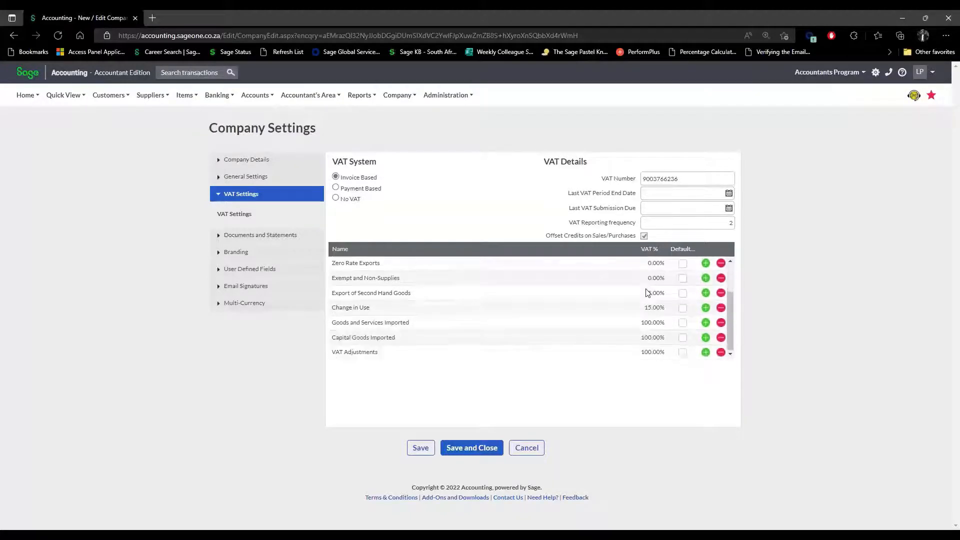
scroll(623, 339, up, 3)
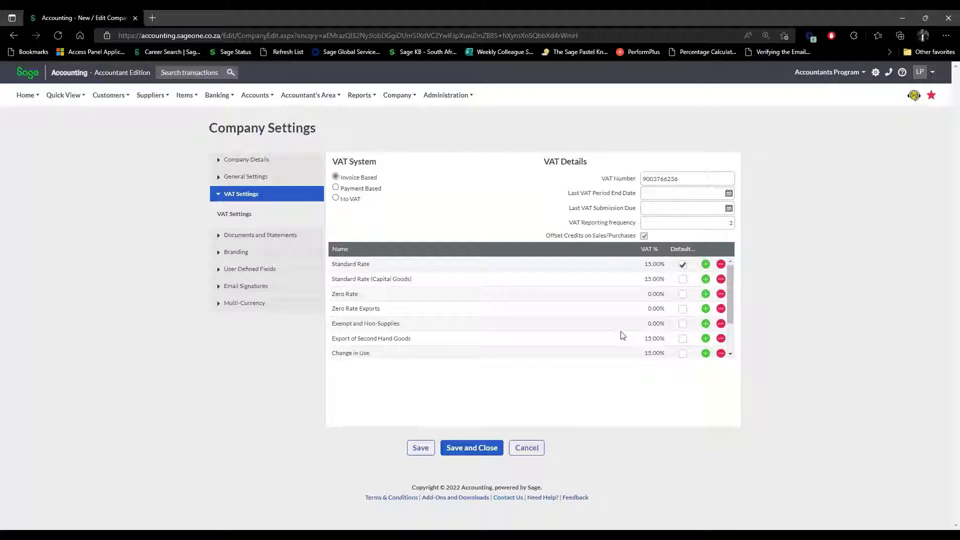
scroll(622, 335, down, 3)
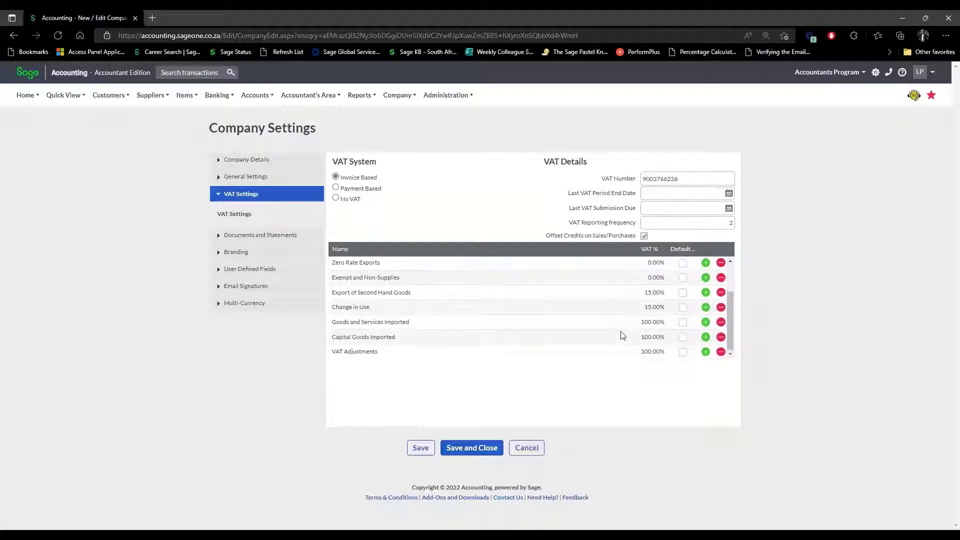
click(706, 352)
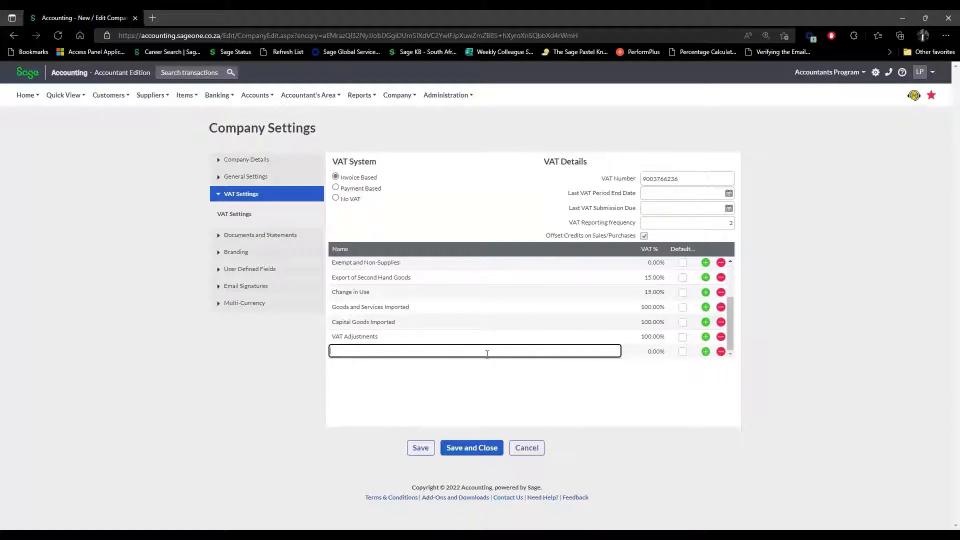
Try the new line's VAT % and Default boxes, then restore Standard Rate as default.
click(658, 351)
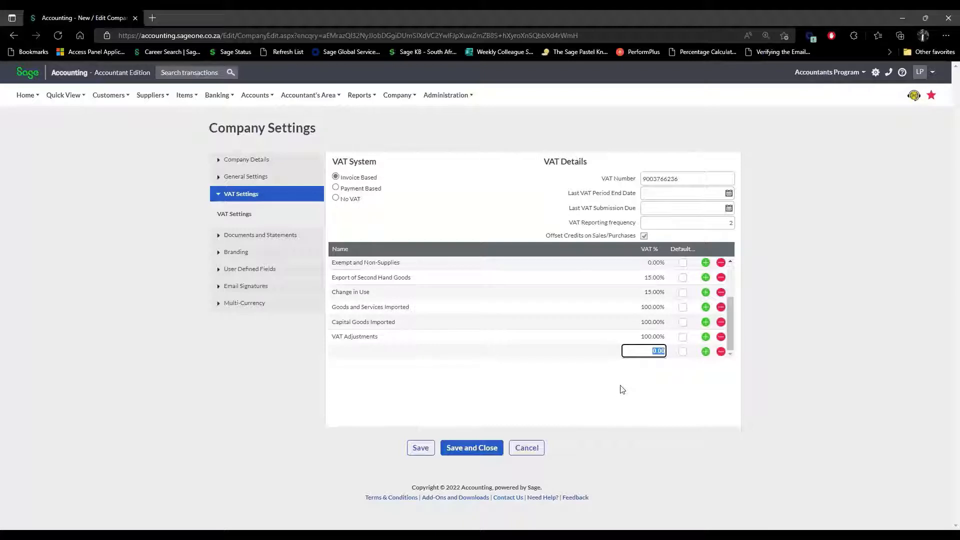
click(682, 352)
scroll(683, 354, up, 2)
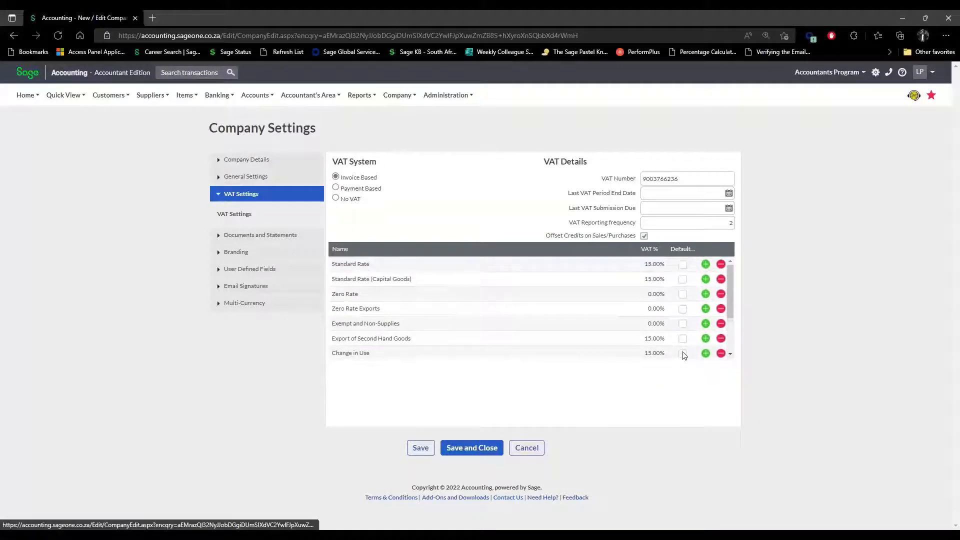
click(684, 265)
Delete the empty VAT line so the rates end at VAT Adjustments (100.00%).
scroll(684, 268, down, 2)
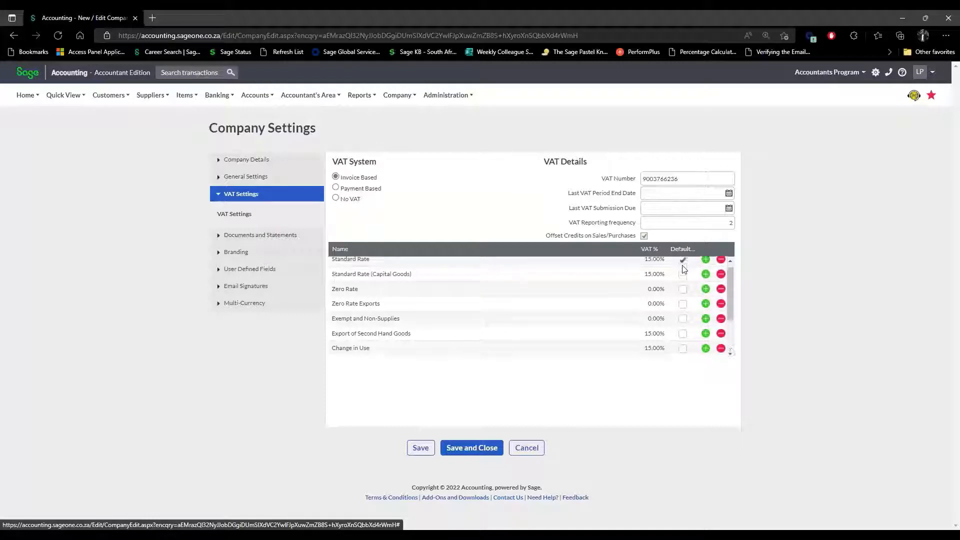
scroll(685, 269, up, 2)
scroll(683, 268, down, 3)
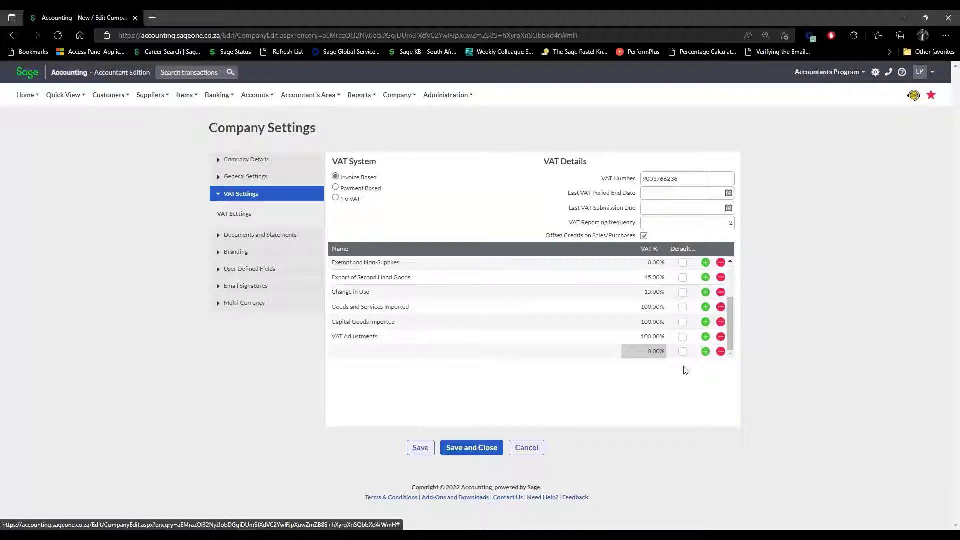
click(721, 352)
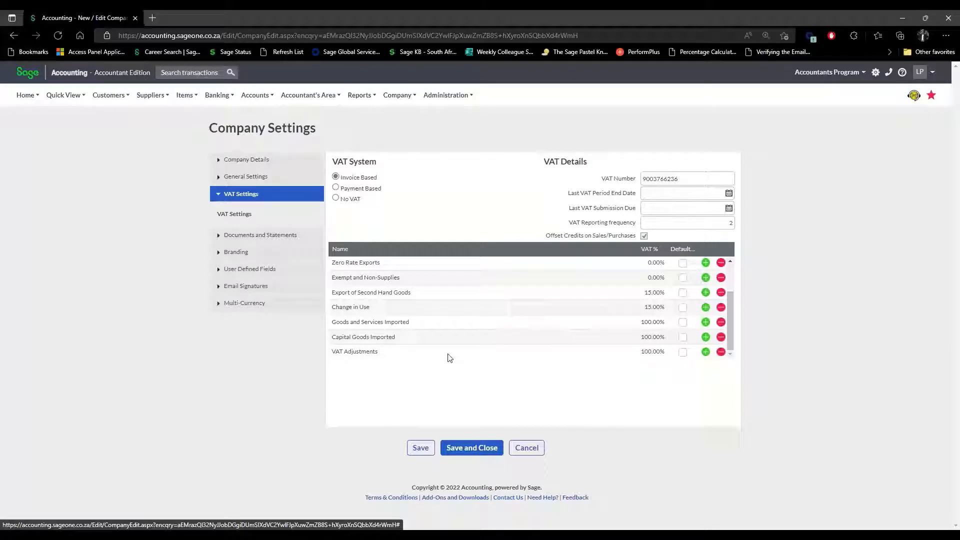
double_click(415, 352)
click(492, 380)
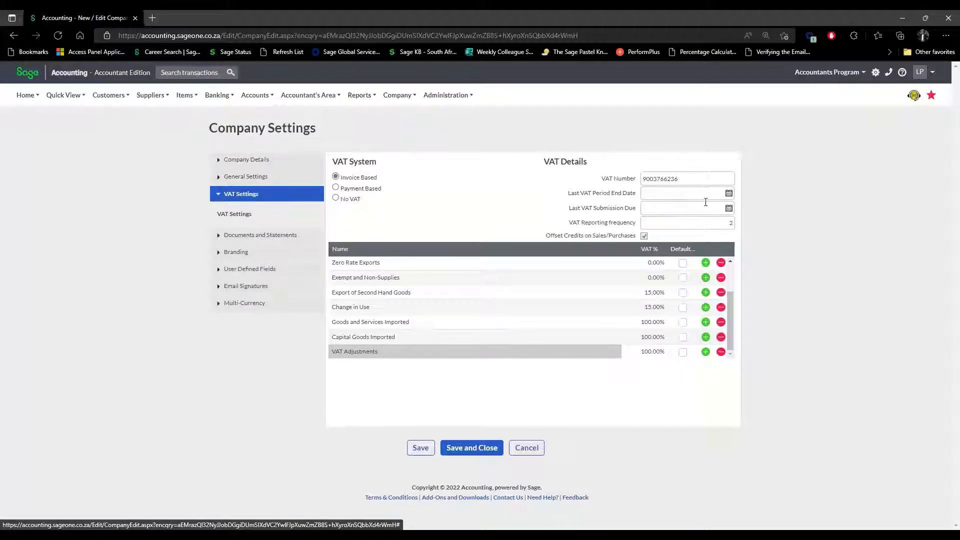
Start the Reports > VAT wizard and advance to the VAT Period and Submission Date step.
mouse_move(706, 202)
click(361, 96)
click(357, 233)
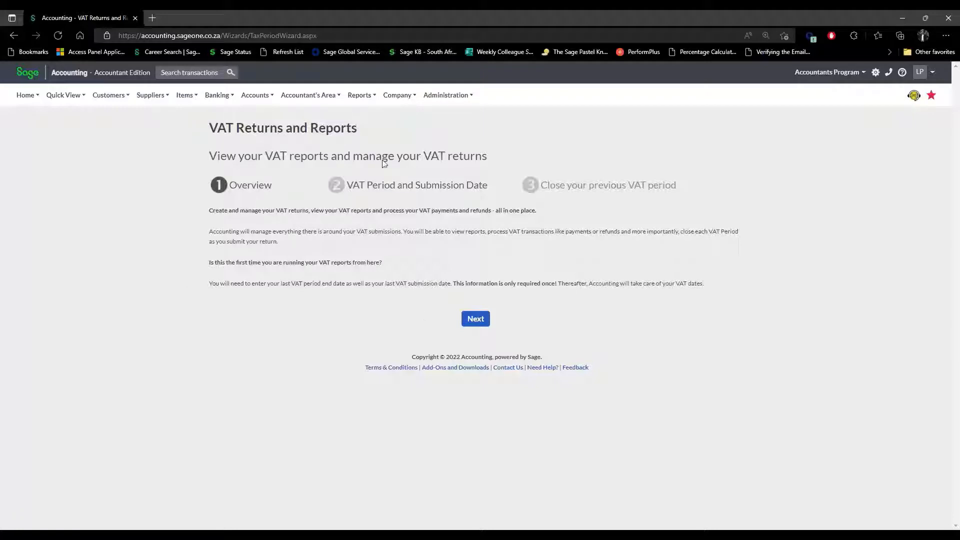
click(477, 320)
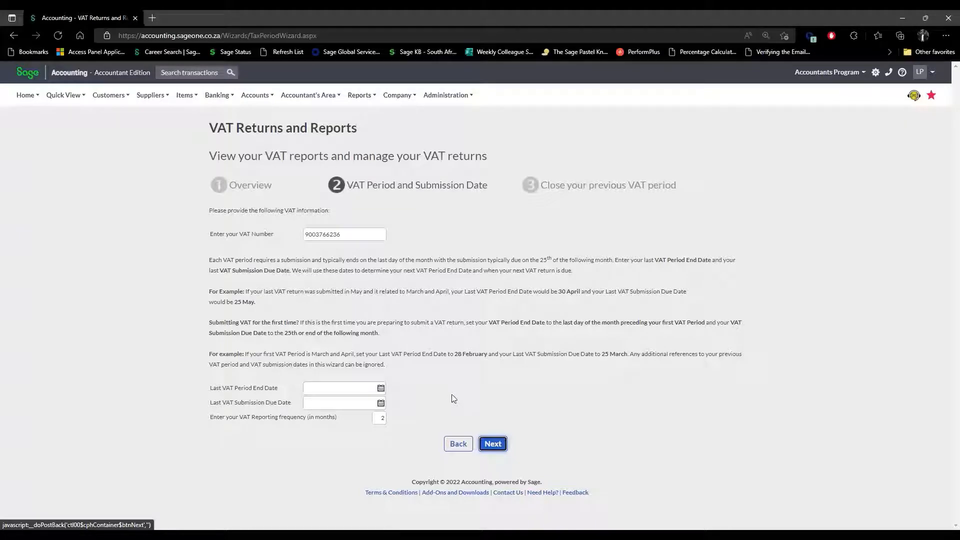
Set the Last VAT Period End Date to 30/04/2022 using the calendar.
click(318, 388)
click(316, 403)
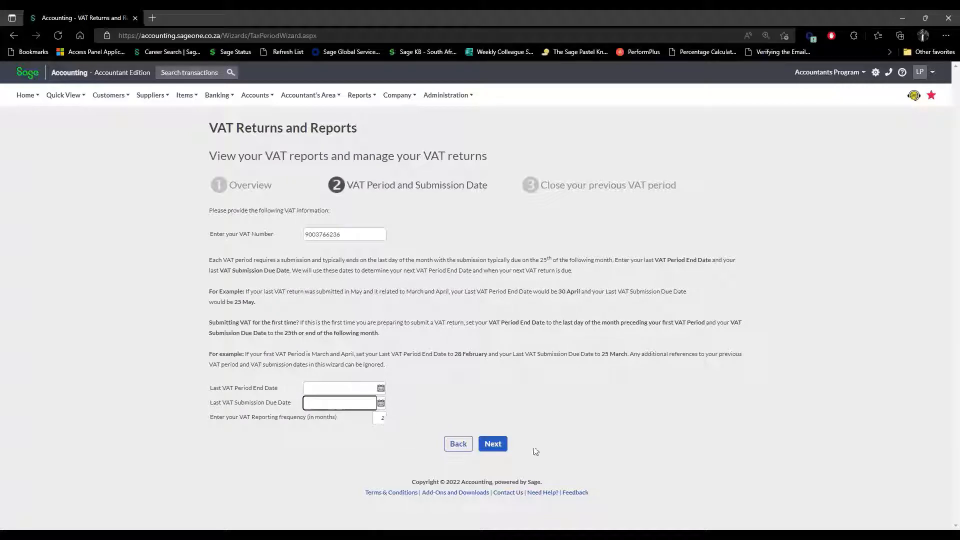
click(382, 389)
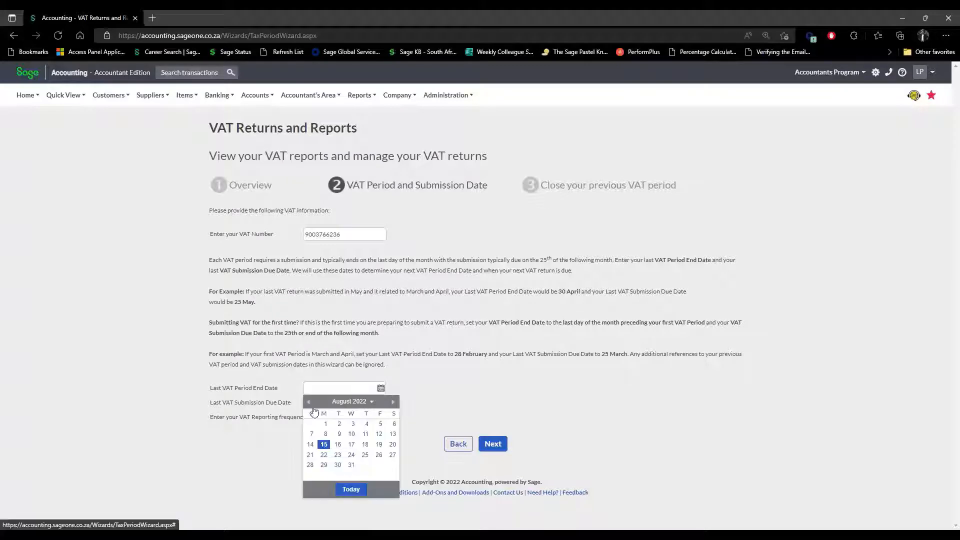
click(352, 403)
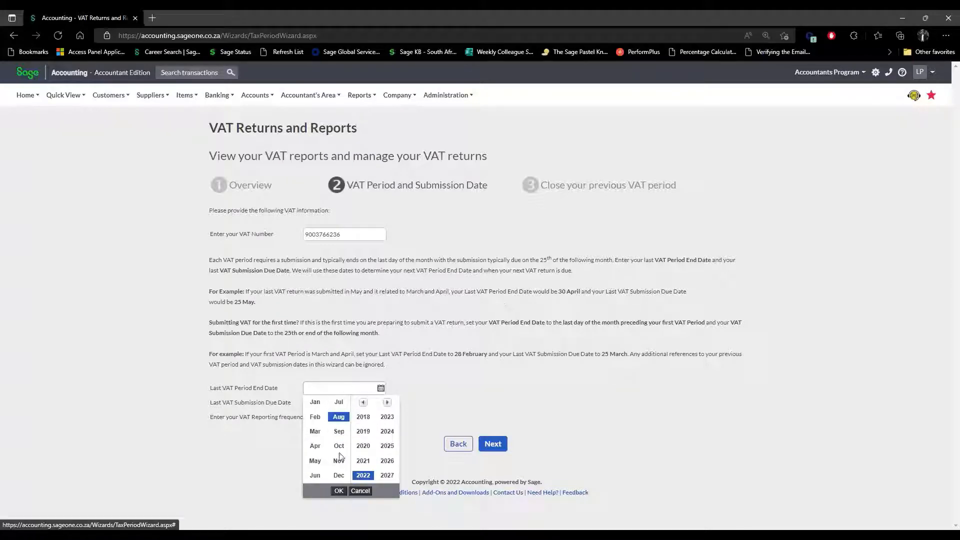
click(316, 447)
click(339, 491)
click(393, 465)
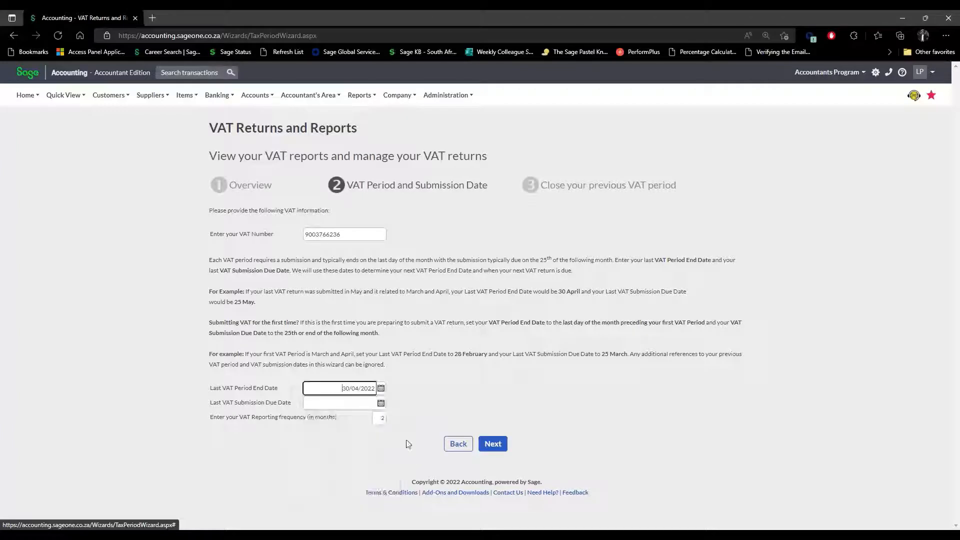
Set the Submission Due Date to 25/05/2022 and continue to the closing summary.
click(381, 404)
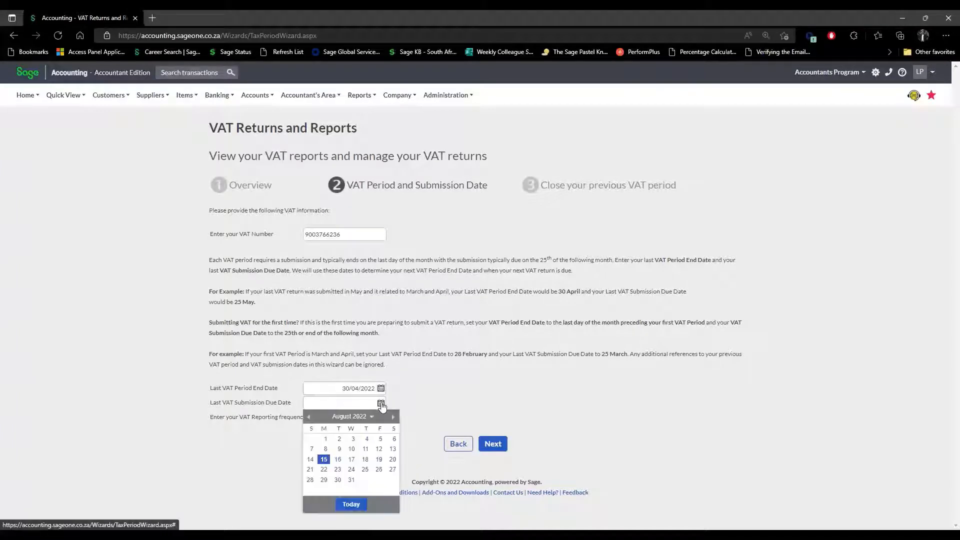
click(371, 417)
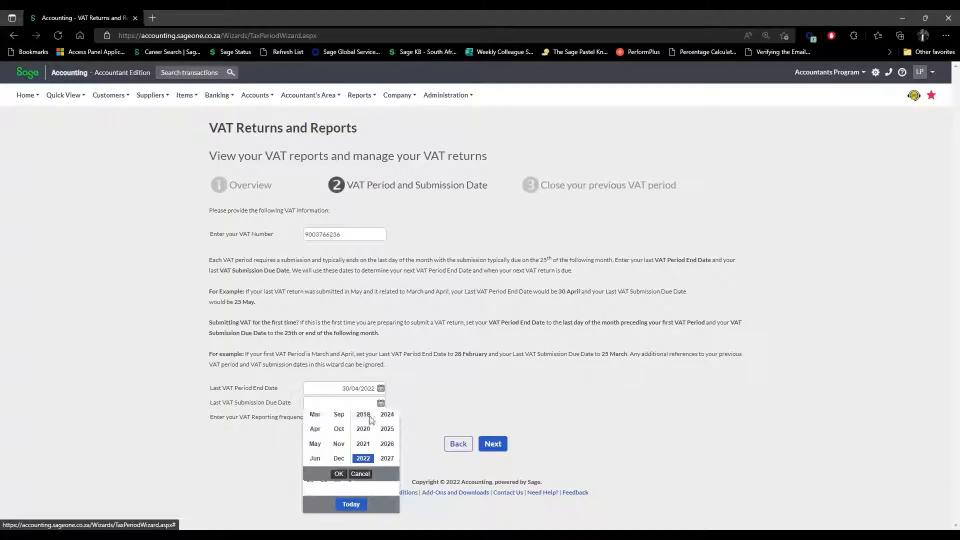
click(315, 476)
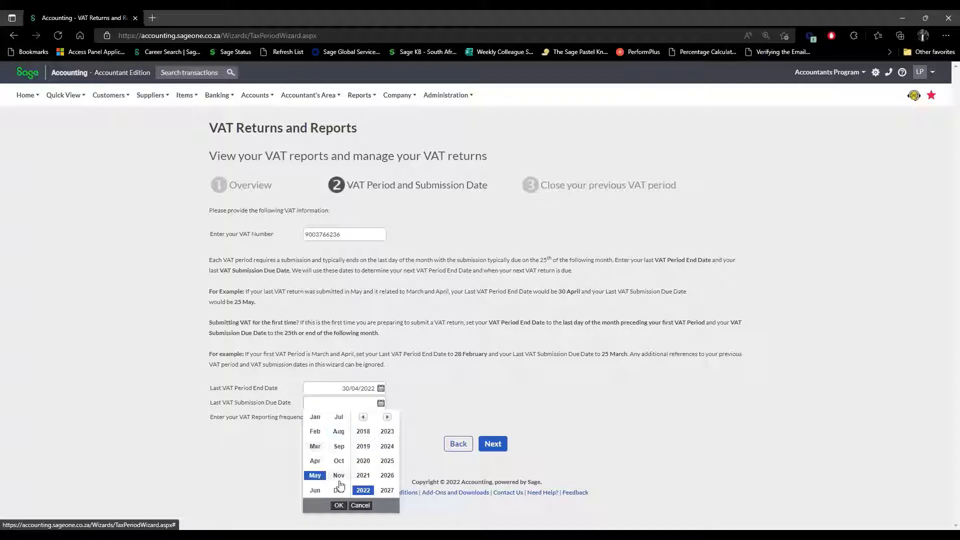
click(340, 507)
click(347, 484)
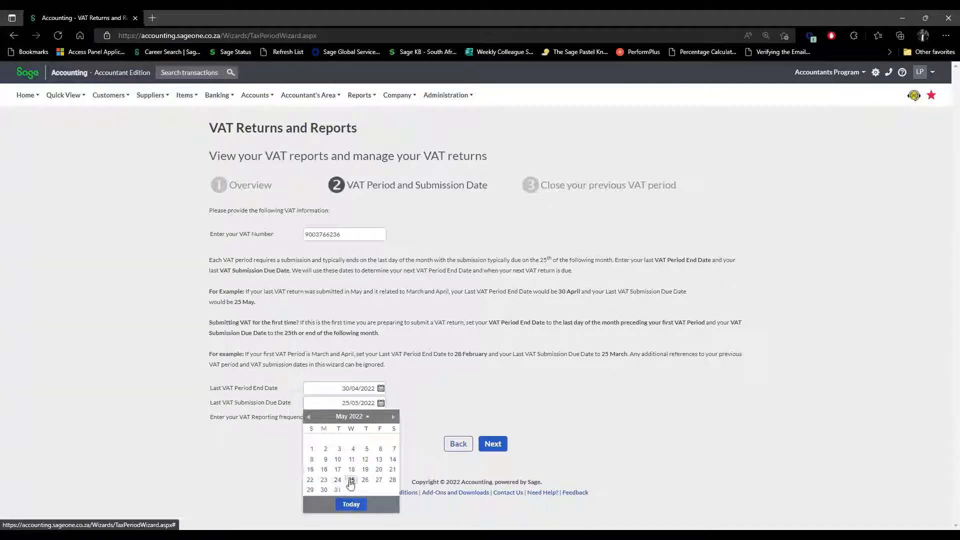
click(493, 444)
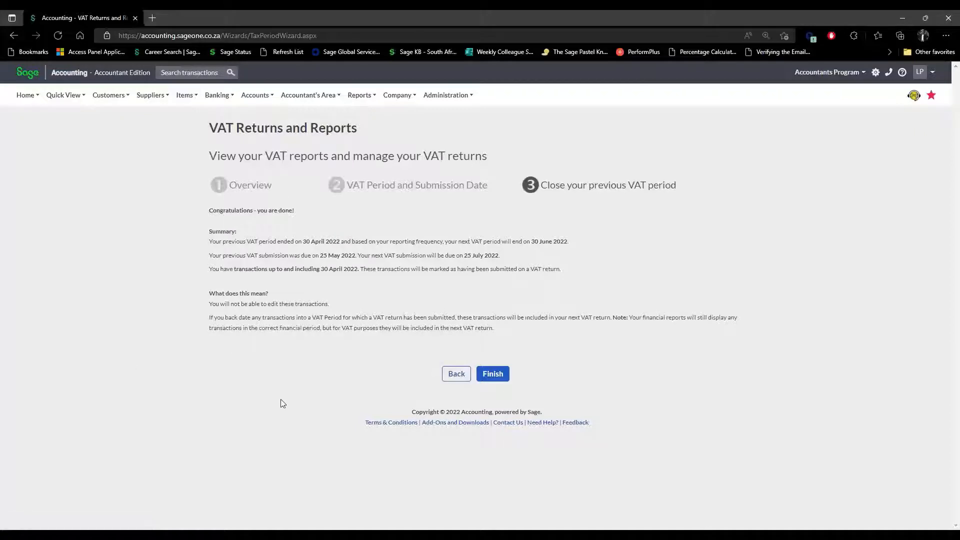
Finish the VAT wizard, leaving period 06/2022 open and 04/2022 closed.
click(506, 378)
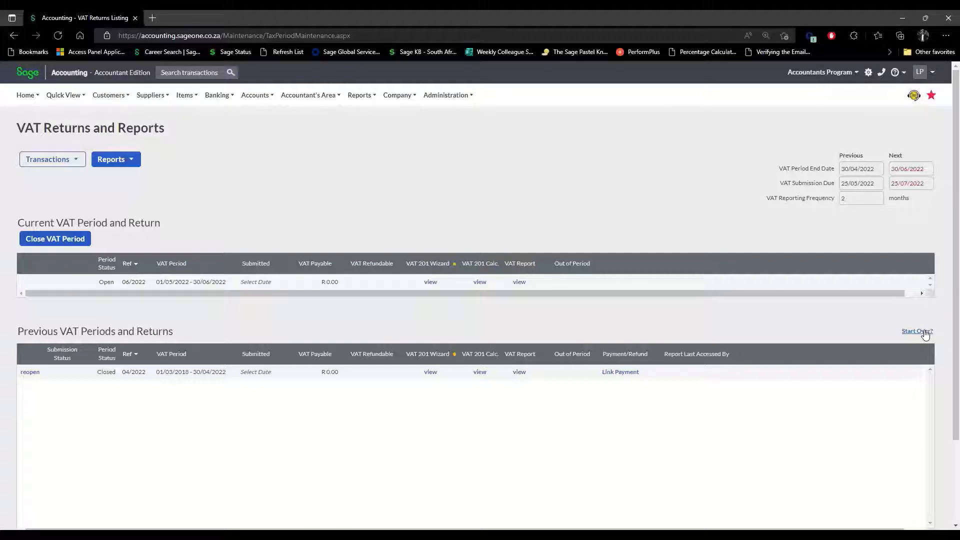
click(926, 332)
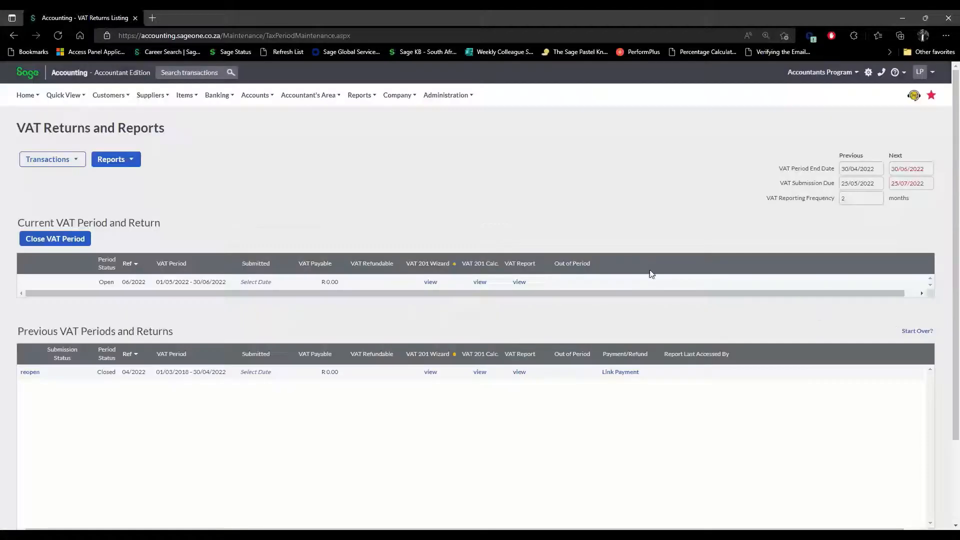
click(637, 269)
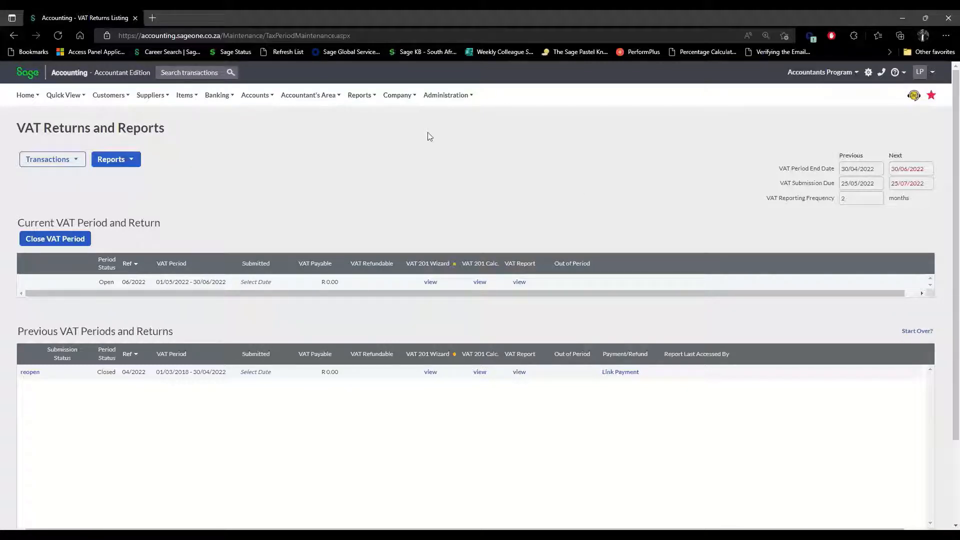
mouse_move(457, 98)
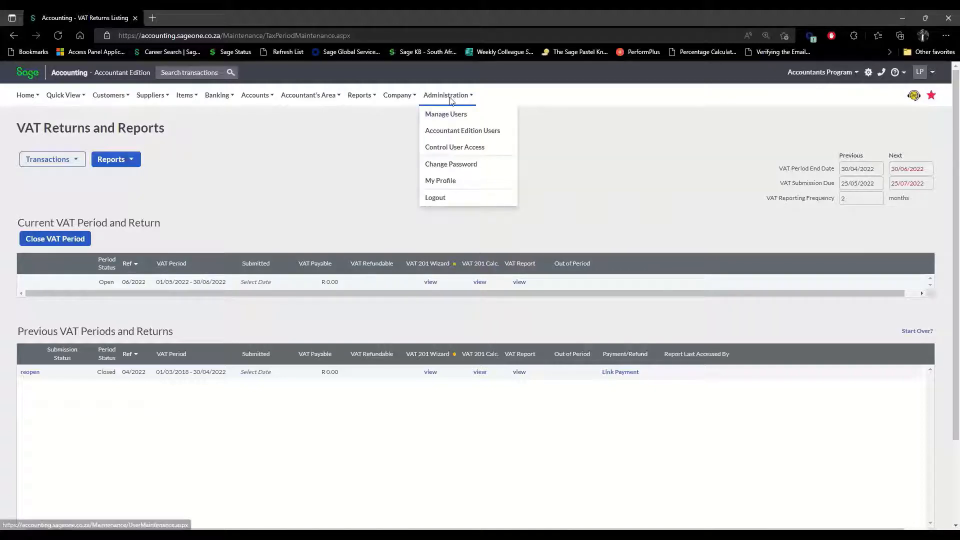
From Accountant Edition Users, assign clients and open the Cyclers (Pty) Ltd permissions.
click(461, 132)
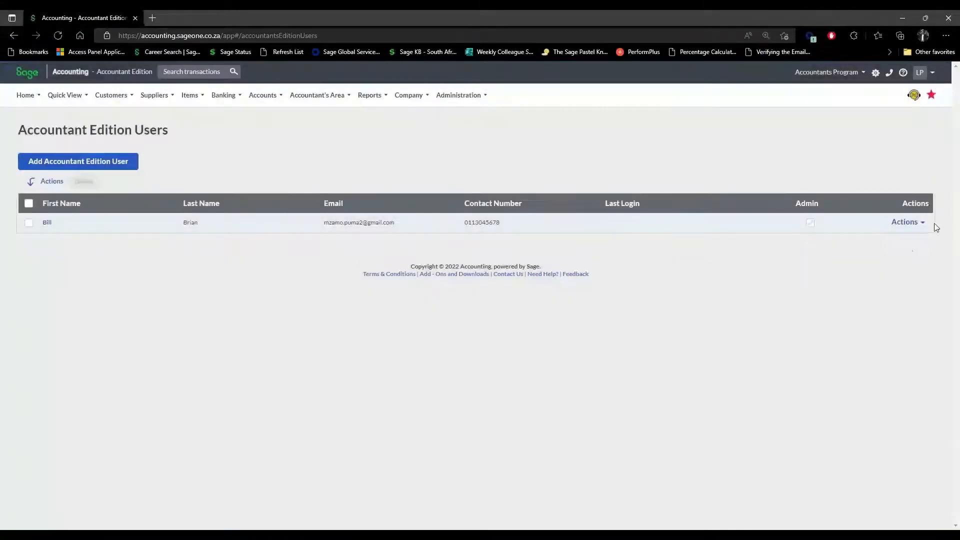
click(923, 226)
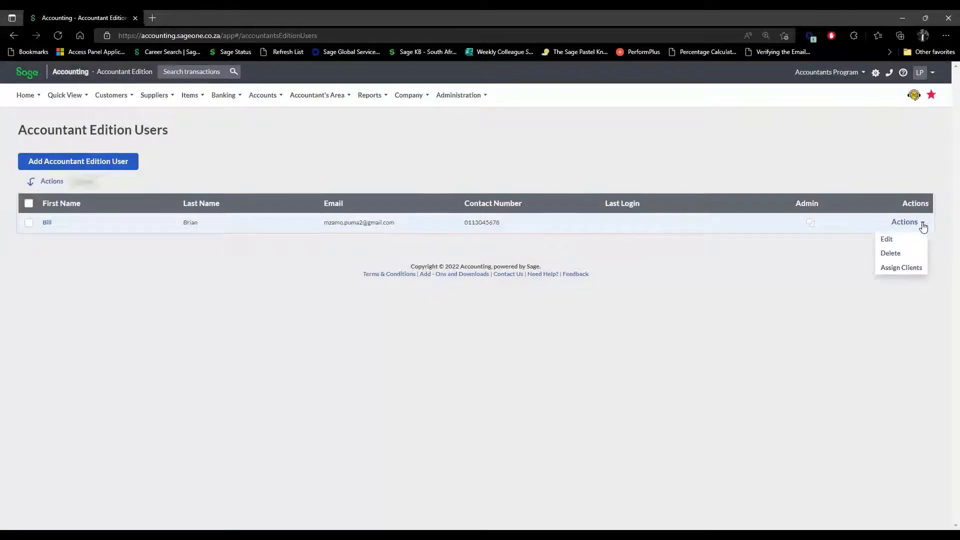
click(911, 269)
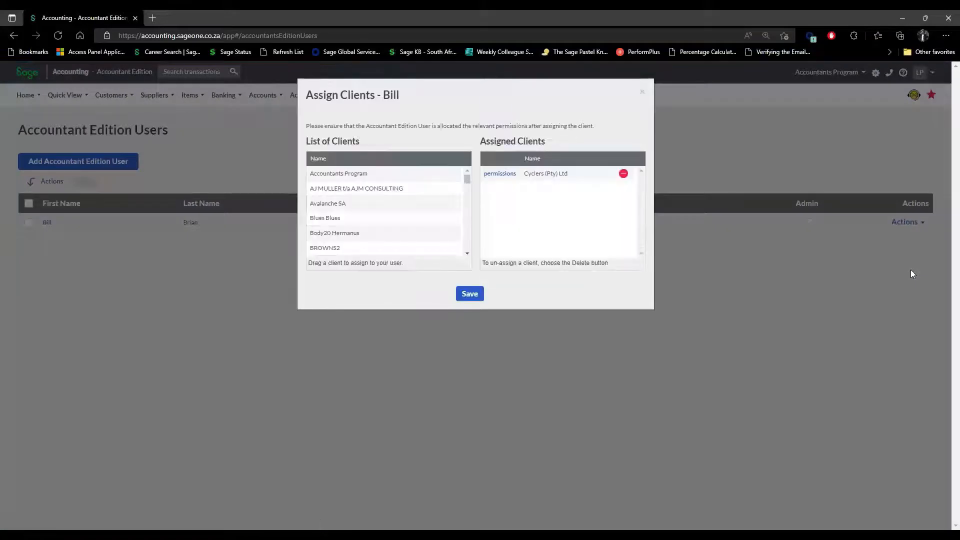
click(500, 175)
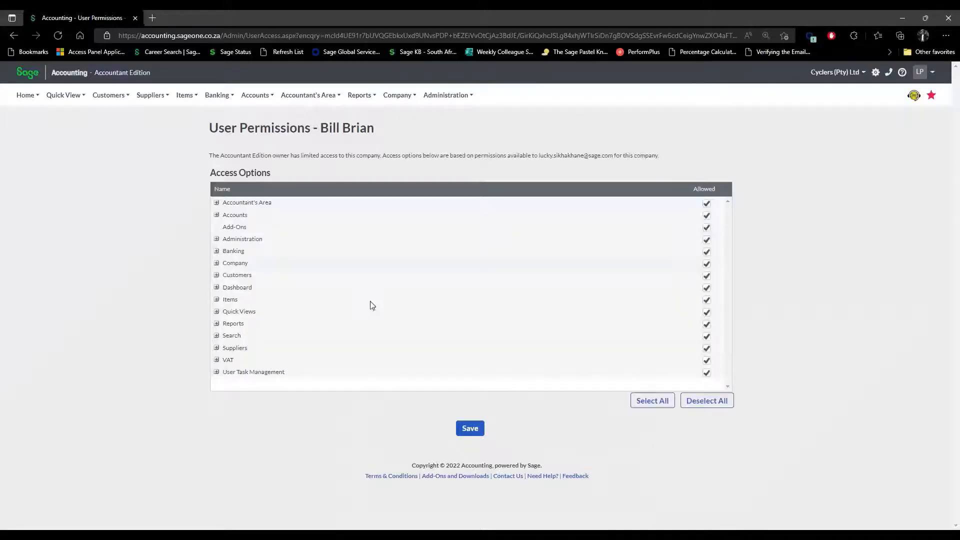
Expand VAT > VAT Returns and Reports, then untick and re-tick Clear and re-setup VAT Periods.
click(217, 362)
scroll(308, 364, down, 1)
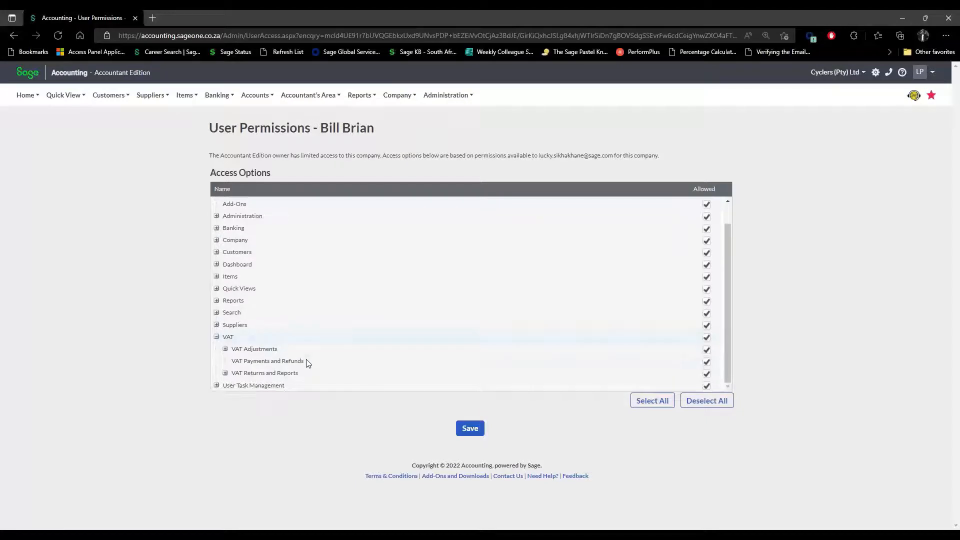
click(226, 375)
scroll(317, 370, down, 3)
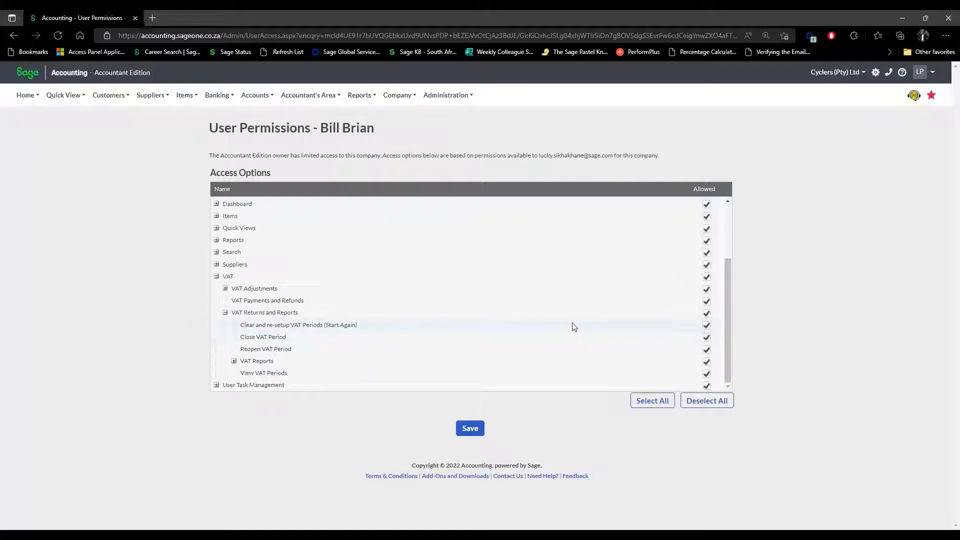
click(707, 326)
click(707, 326)
click(864, 74)
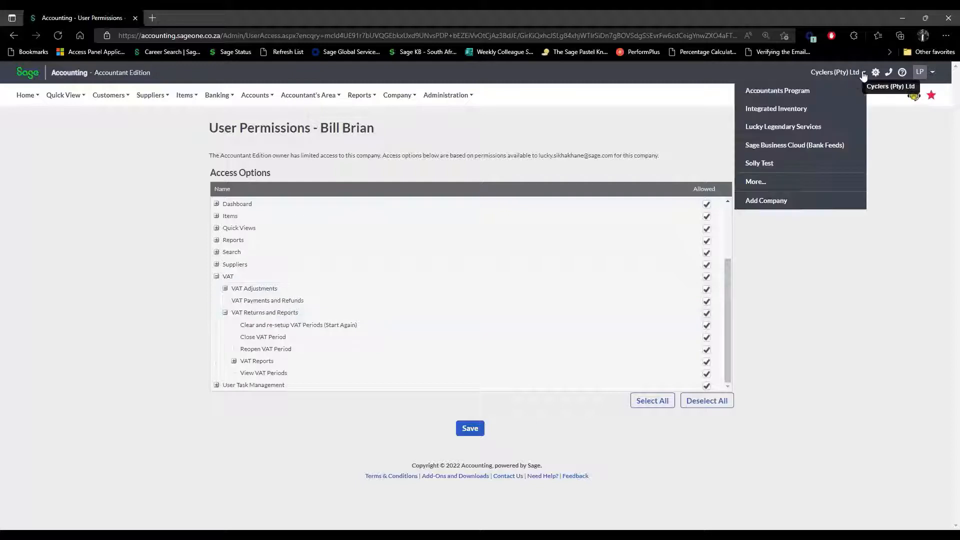
Switch to the Accountants Program company and open its Company Settings.
click(809, 90)
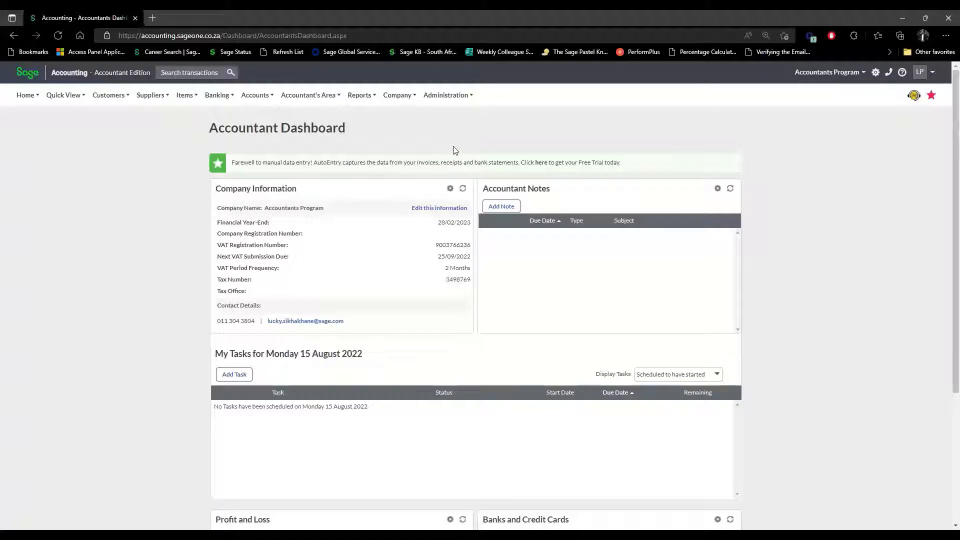
mouse_move(405, 95)
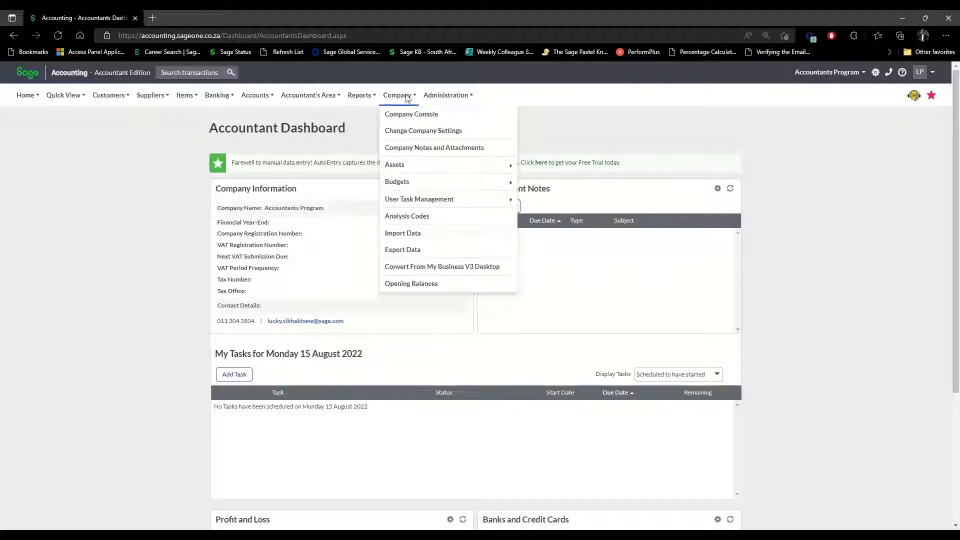
click(410, 132)
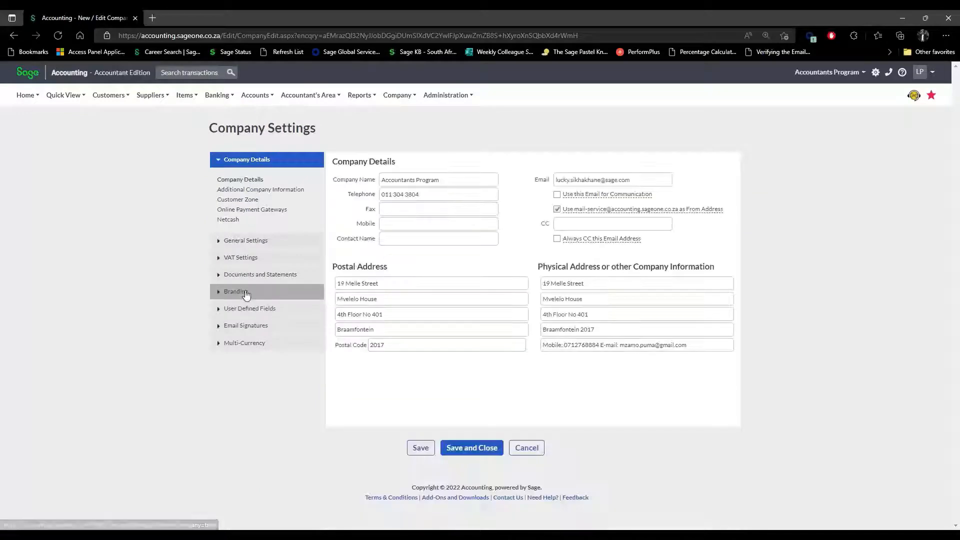
Show the Branding settings and review the logo position choices, leaving it at Top Right.
click(246, 293)
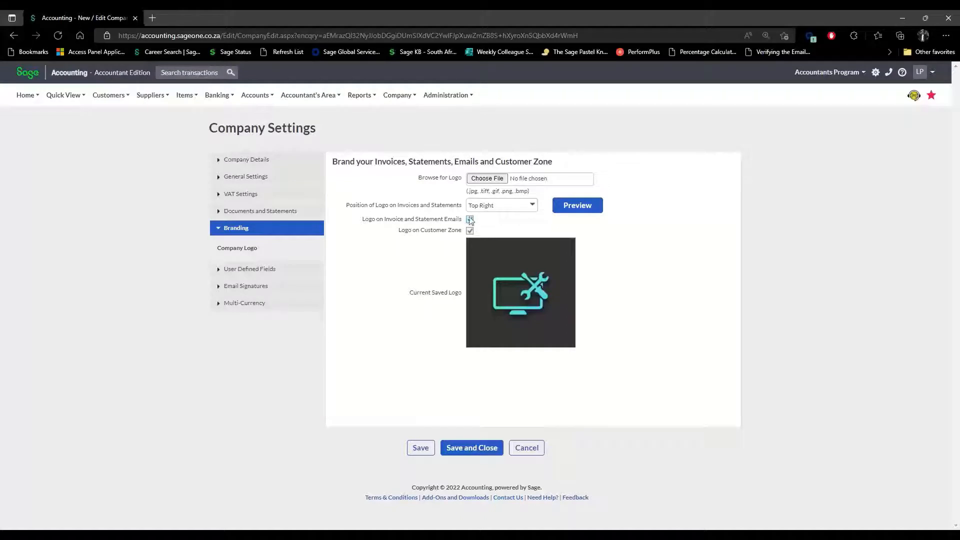
click(533, 207)
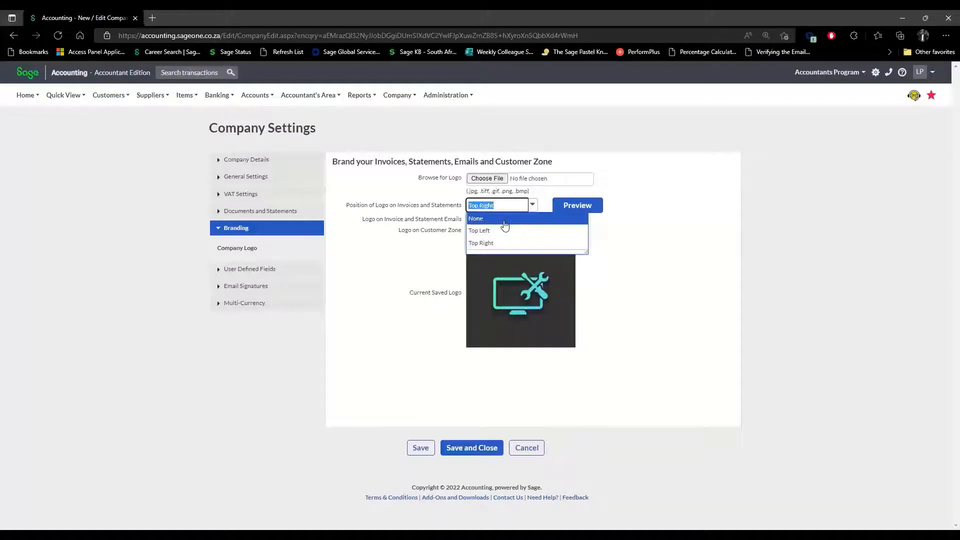
click(601, 256)
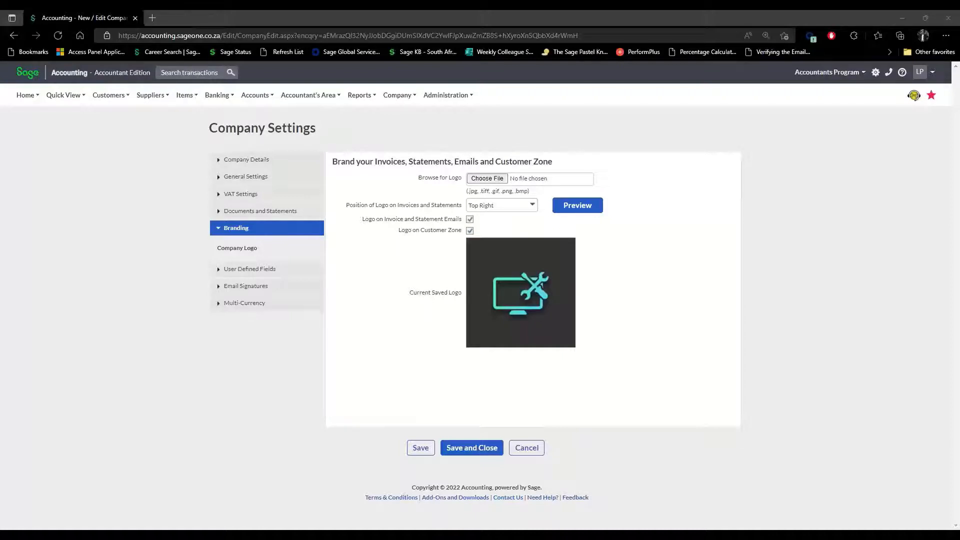
mouse_move(399, 98)
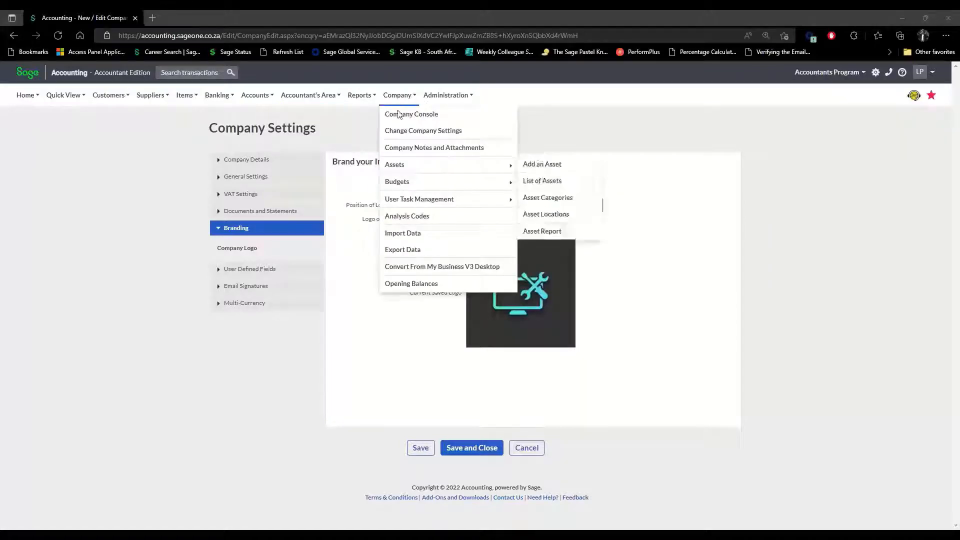
Start a new budget for This Year named Test.
mouse_move(410, 184)
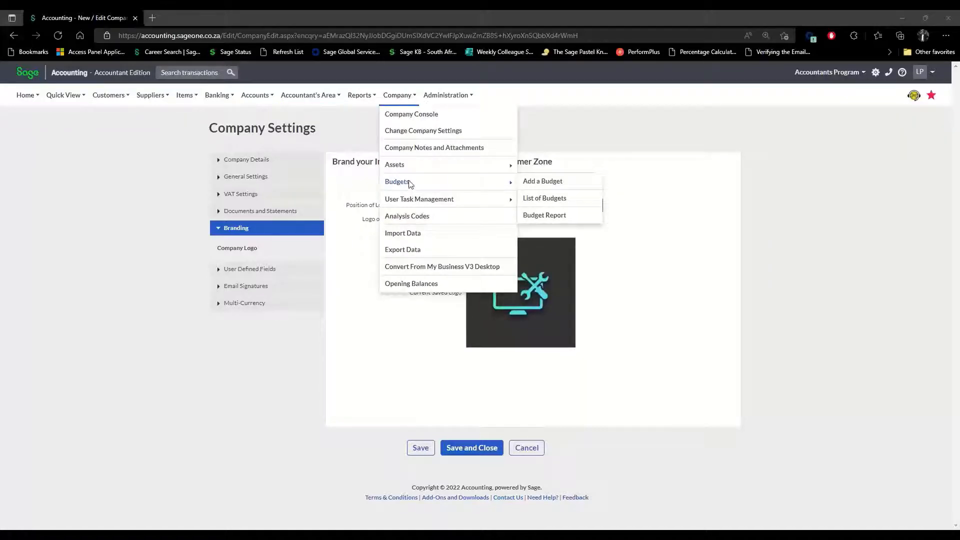
click(561, 185)
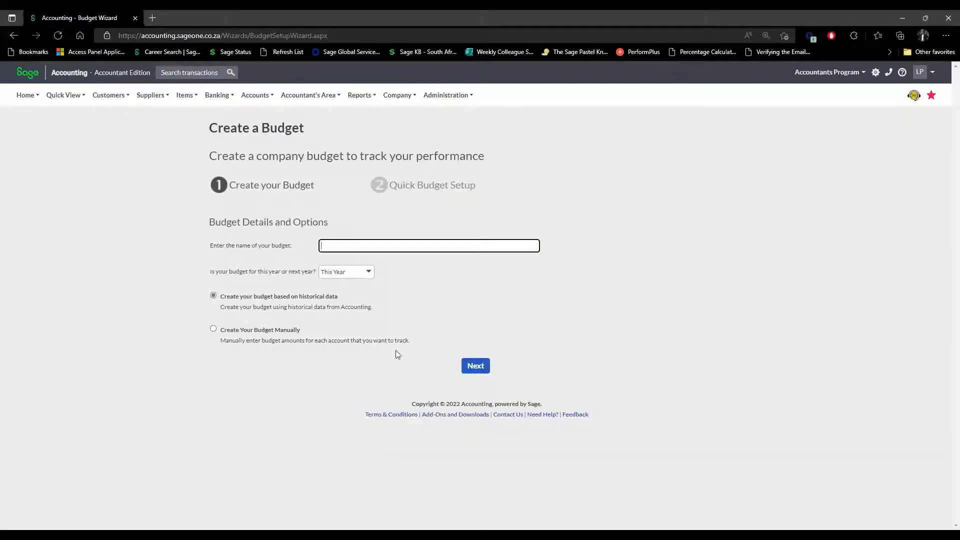
click(368, 273)
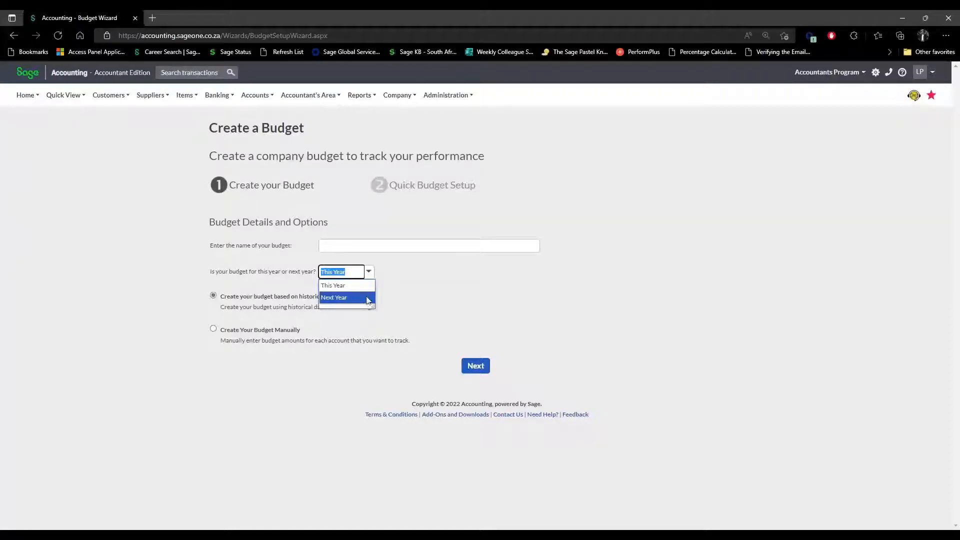
click(352, 291)
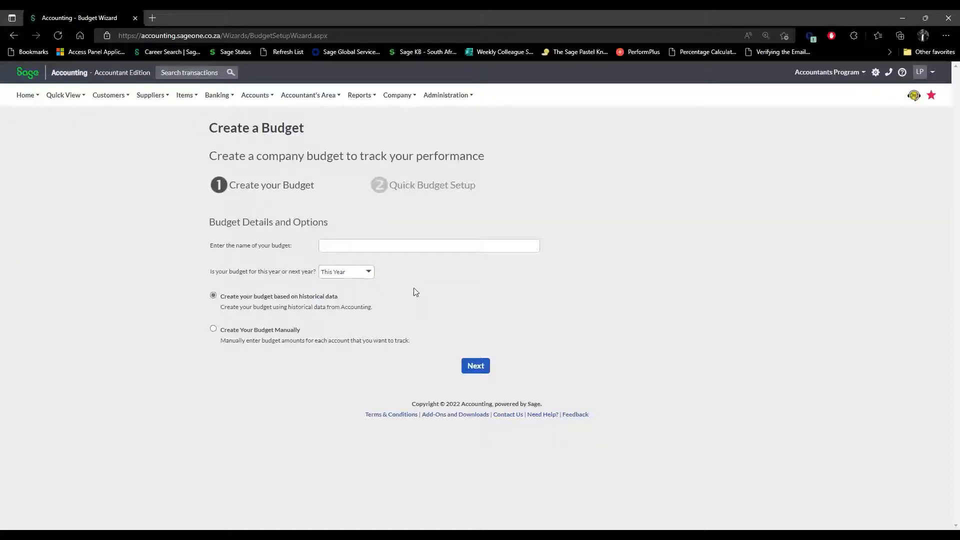
click(338, 244)
text(Te)
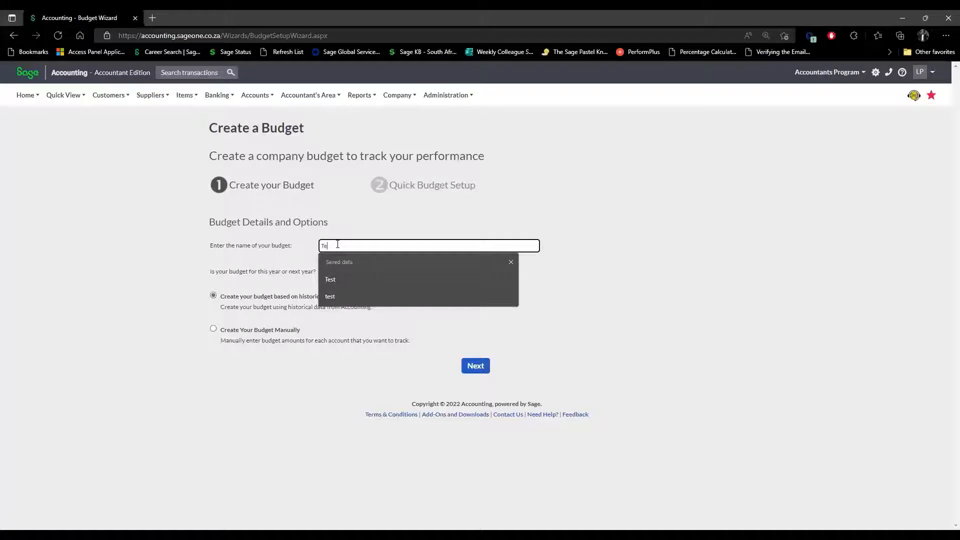
text(tst)
click(657, 364)
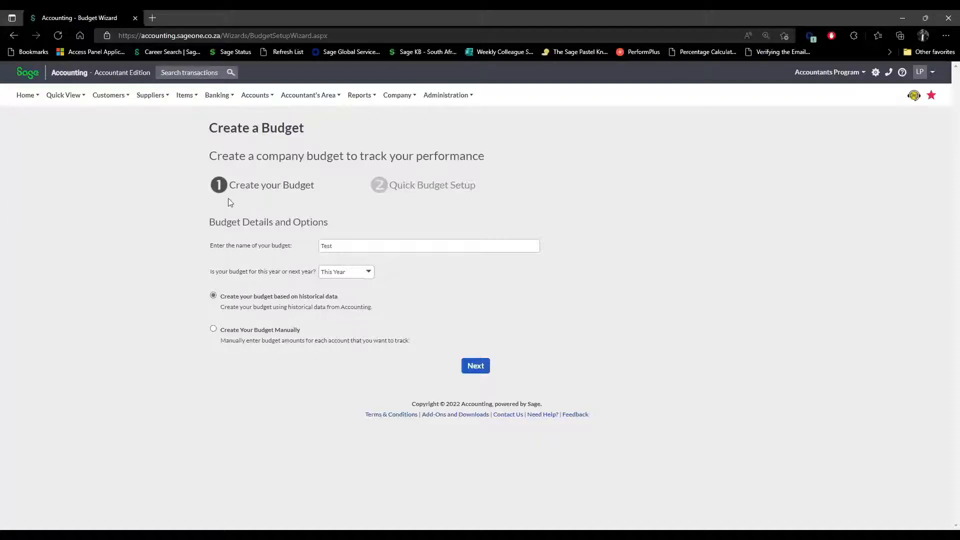
Choose historical data as the basis for the new budget.
click(213, 329)
click(214, 295)
click(214, 329)
click(213, 295)
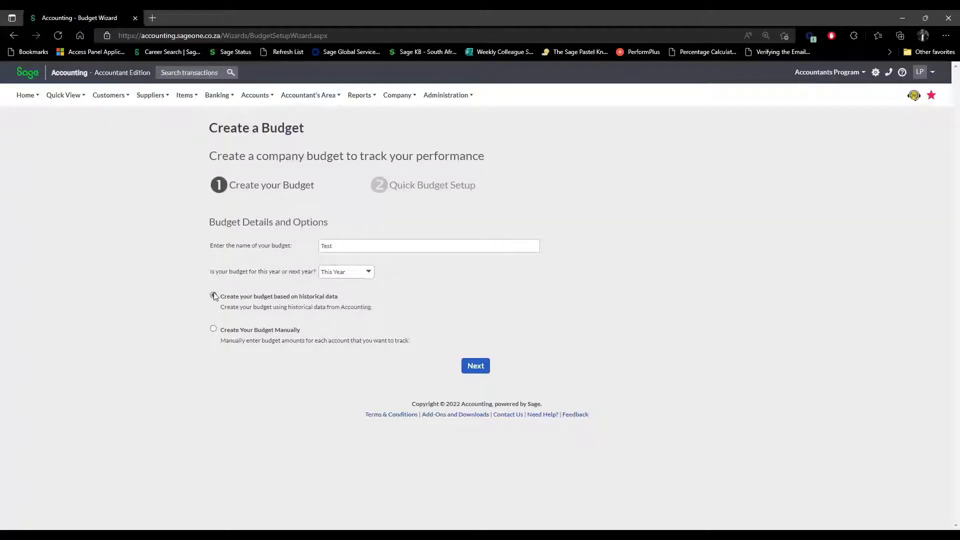
click(213, 330)
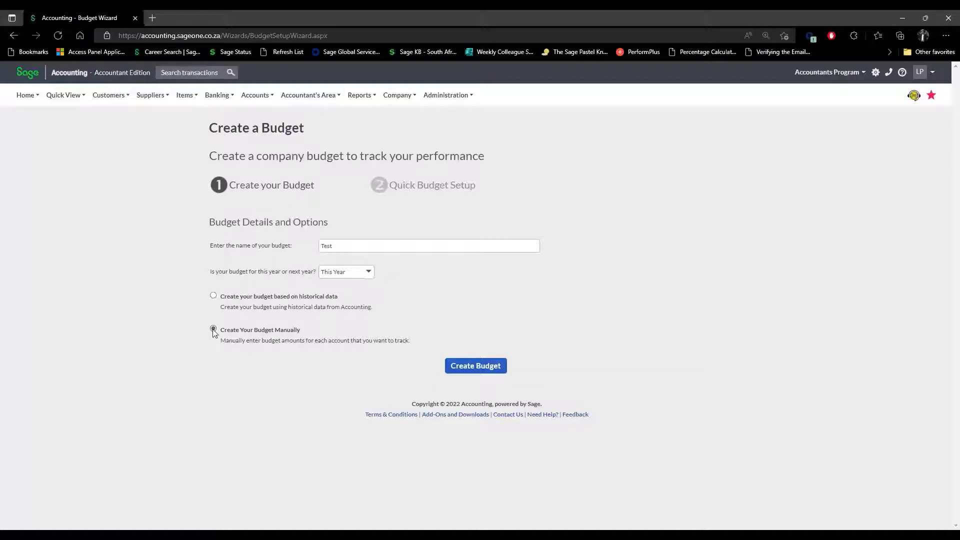
click(214, 296)
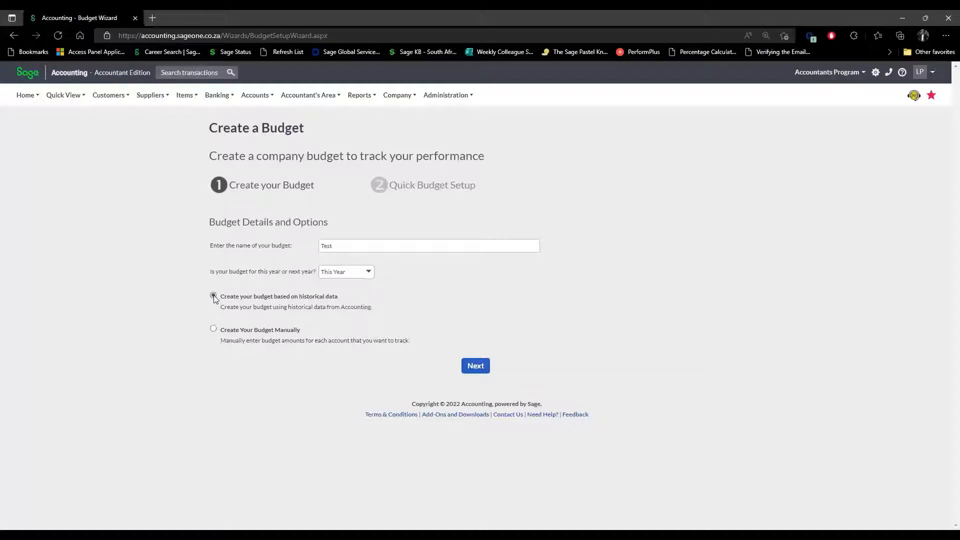
Replace the duplicate name Test with Test1 and continue to Quick Budget Setup.
click(470, 368)
click(480, 312)
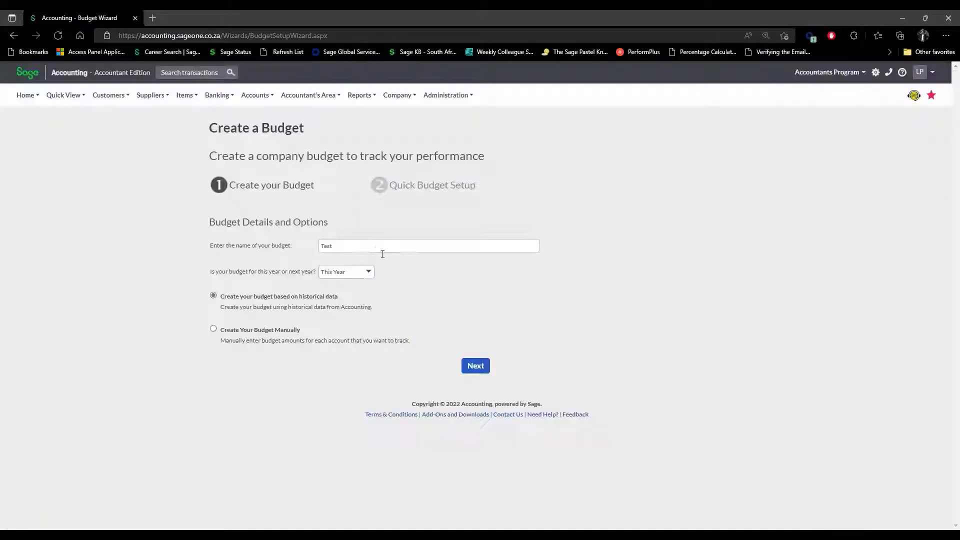
double_click(364, 246)
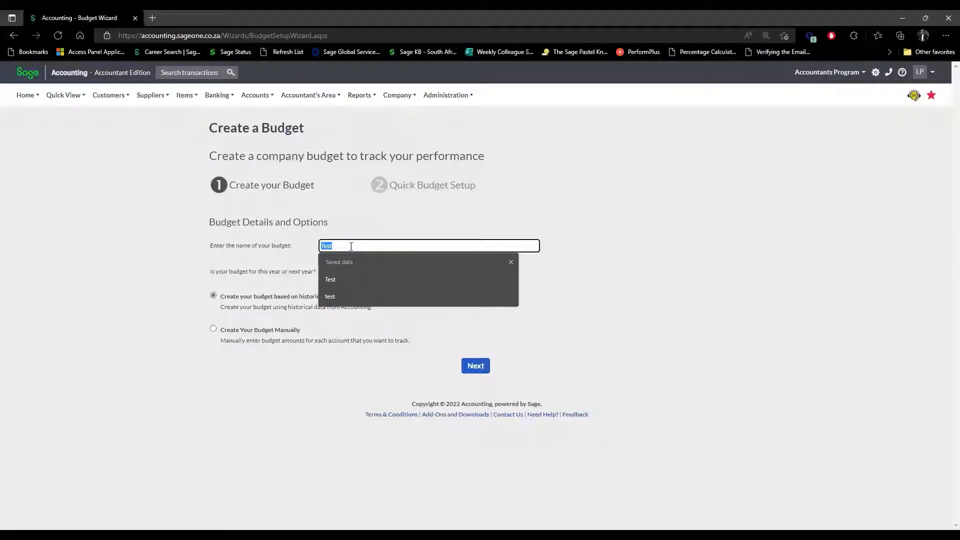
text(Test1)
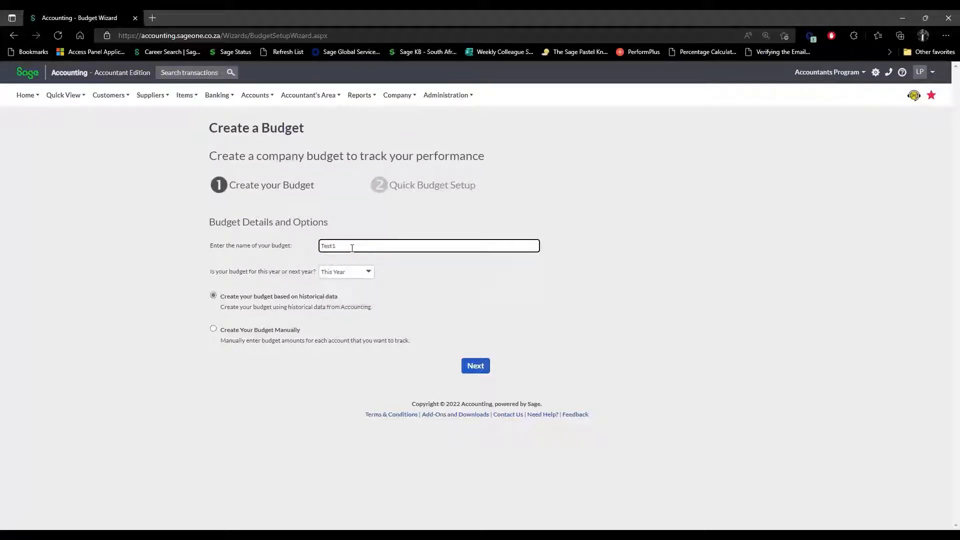
click(475, 366)
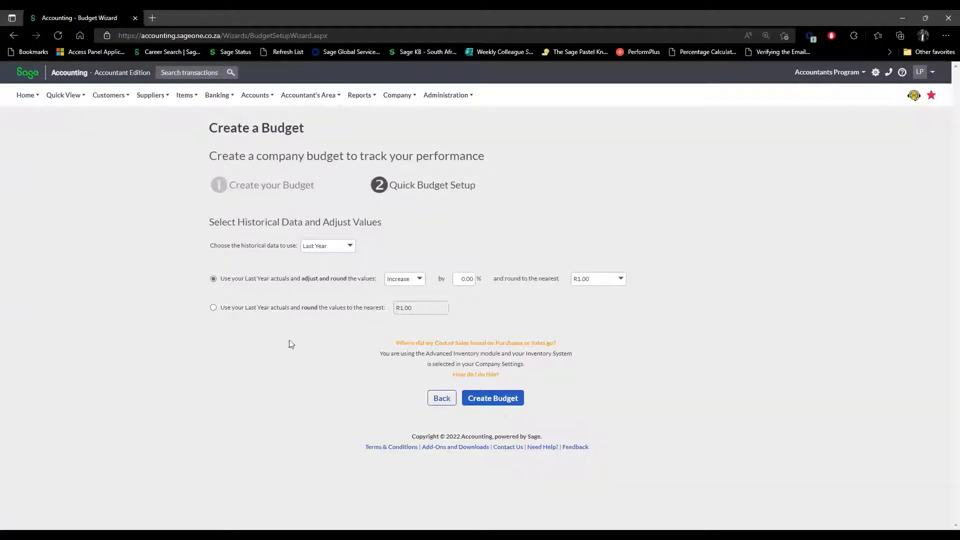
Base the quick budget on This Year's actual figures.
click(351, 250)
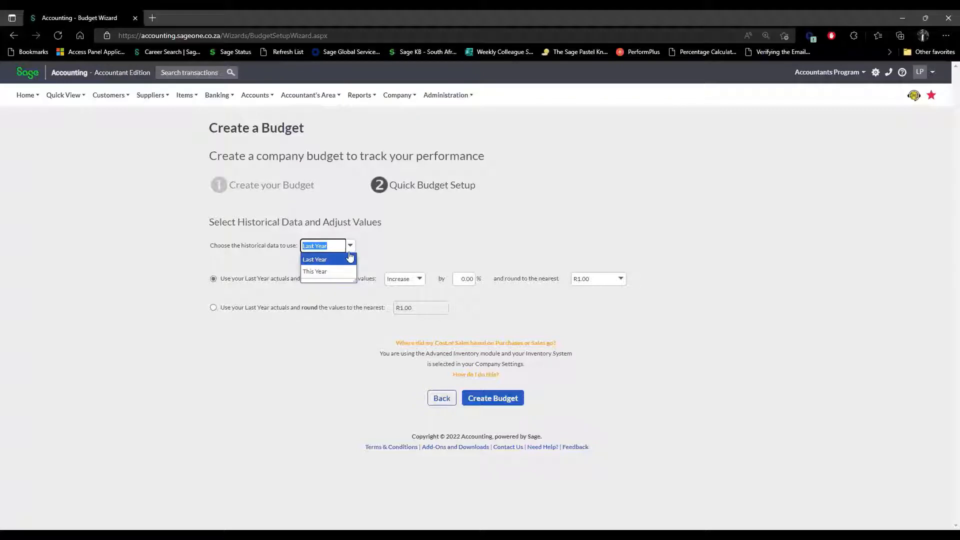
click(336, 272)
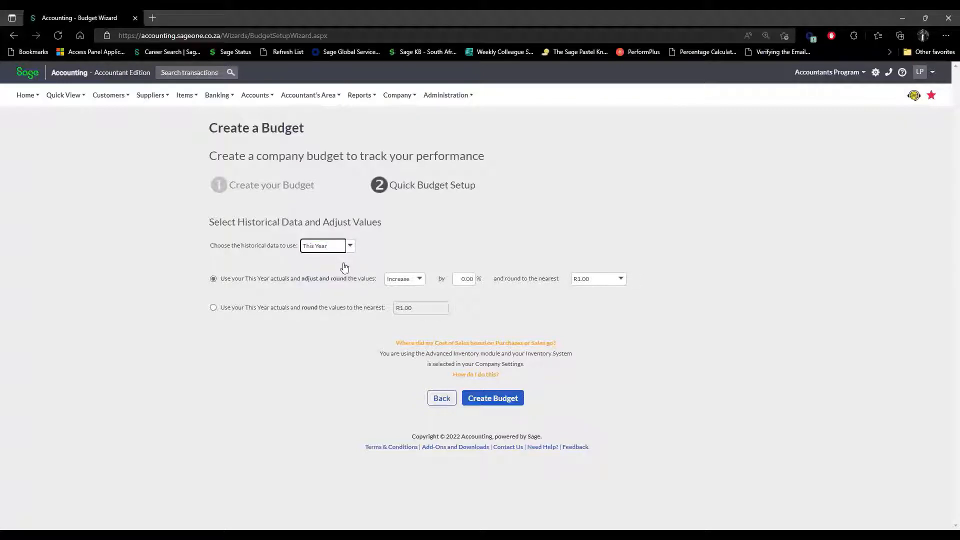
click(350, 246)
Keep a 0.00% increase rounded to the nearest R1.00, with adjust-and-round selected.
click(420, 281)
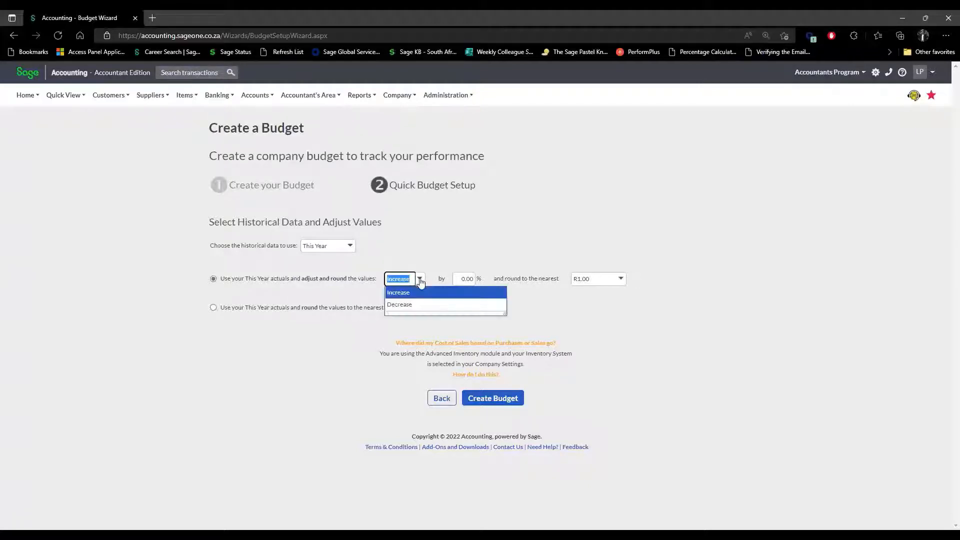
click(419, 281)
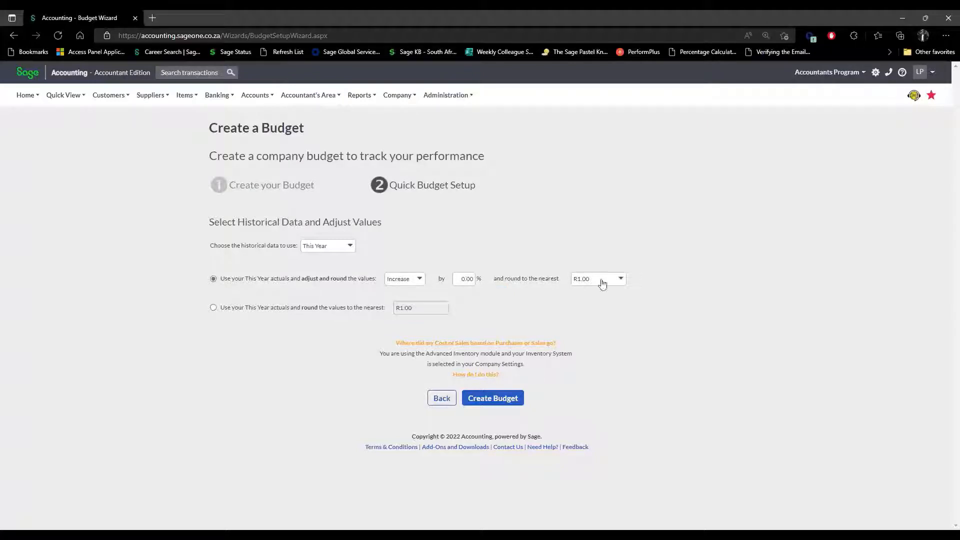
click(628, 284)
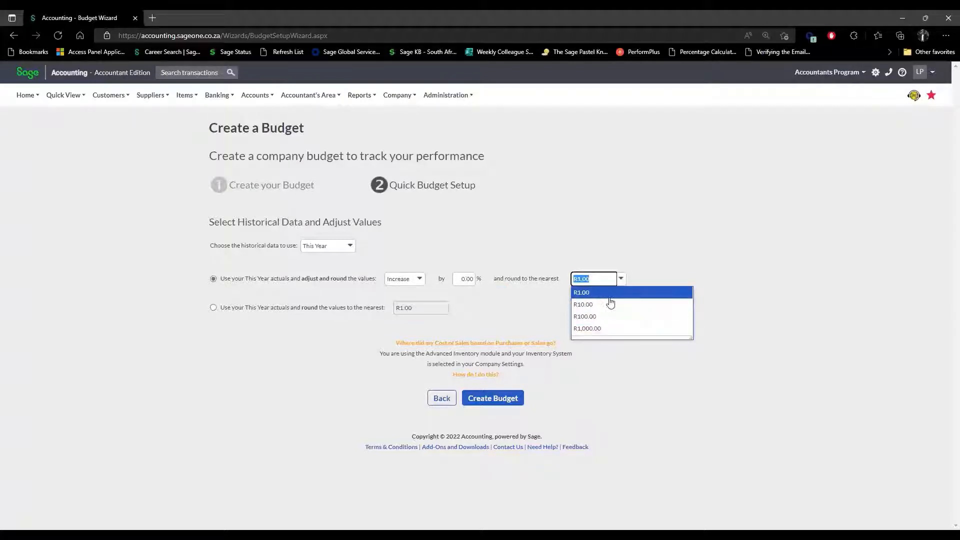
click(669, 237)
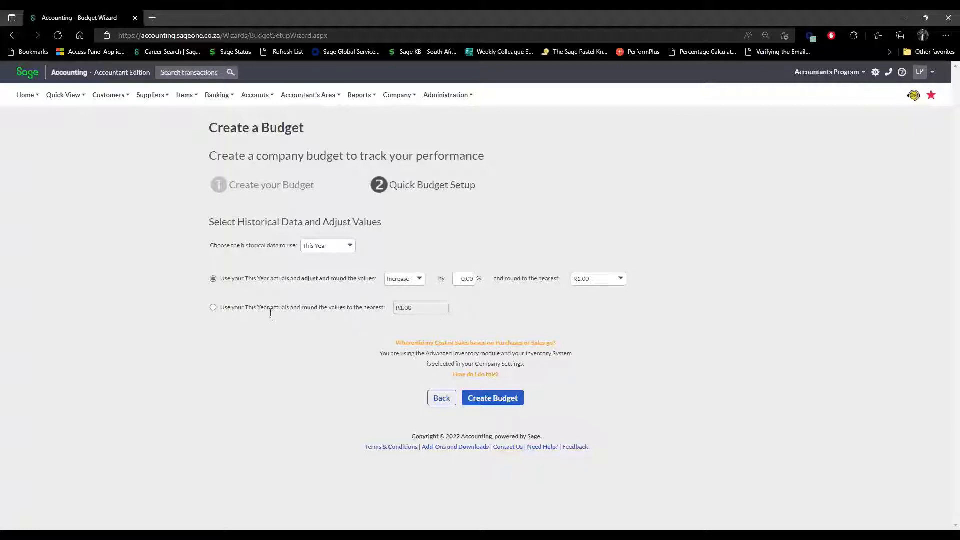
click(213, 308)
click(445, 309)
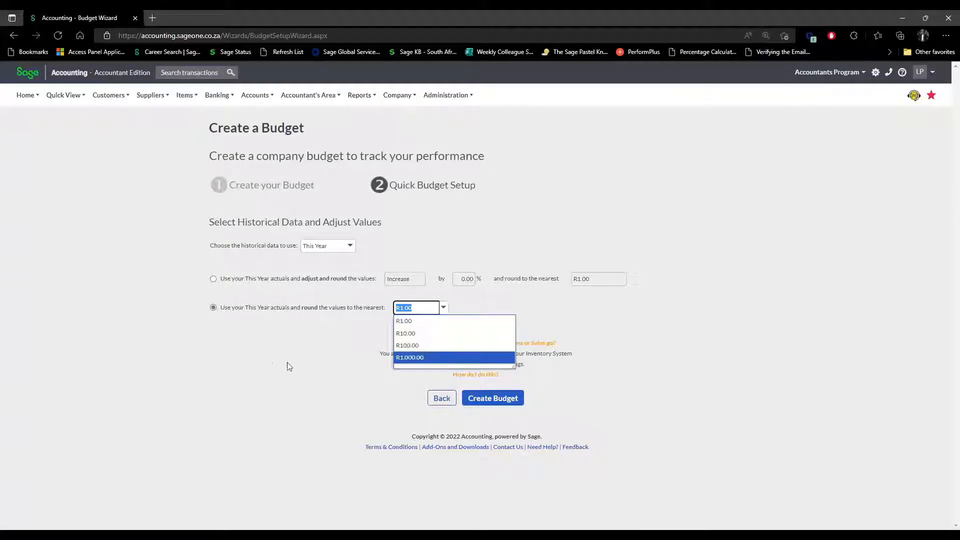
click(265, 355)
click(214, 279)
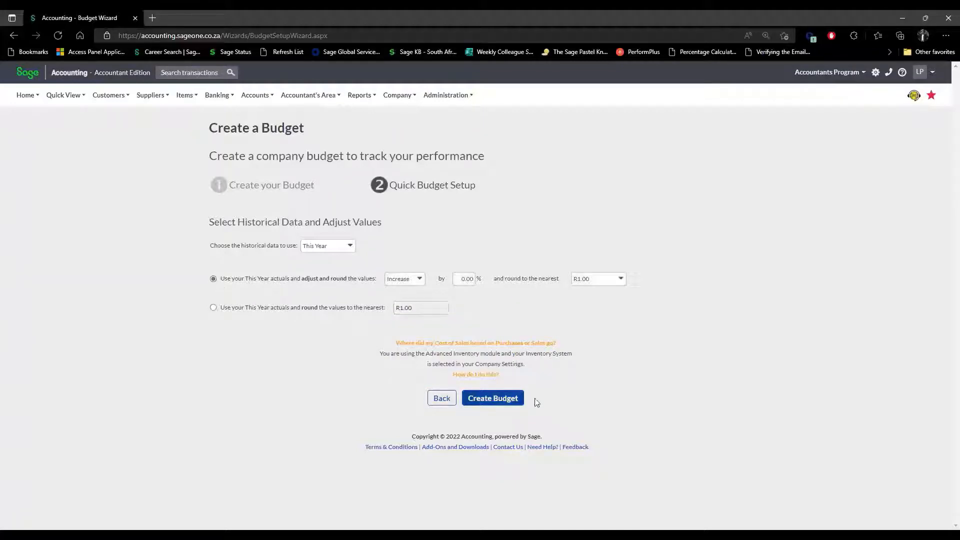
Go back, switch Test1 to manual budget entry, and create the budget.
click(439, 398)
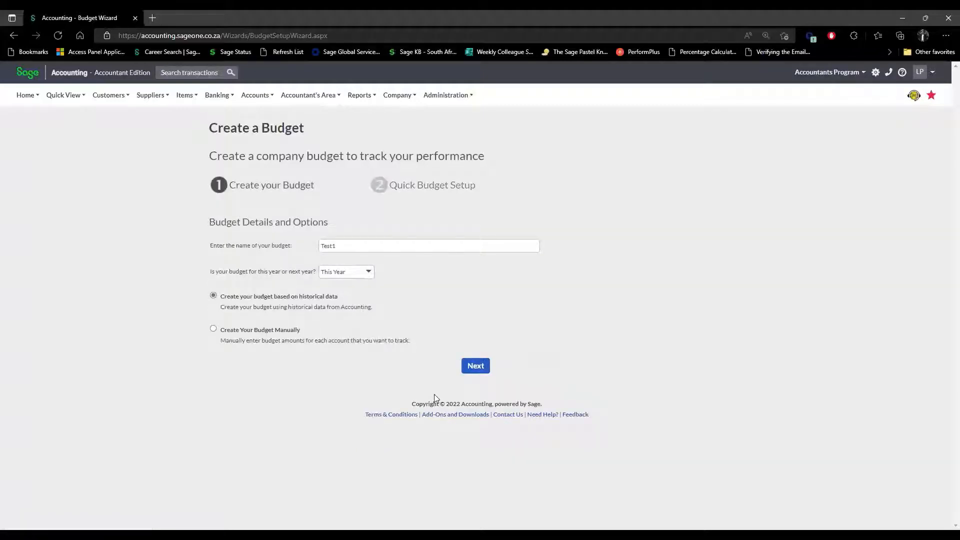
click(213, 329)
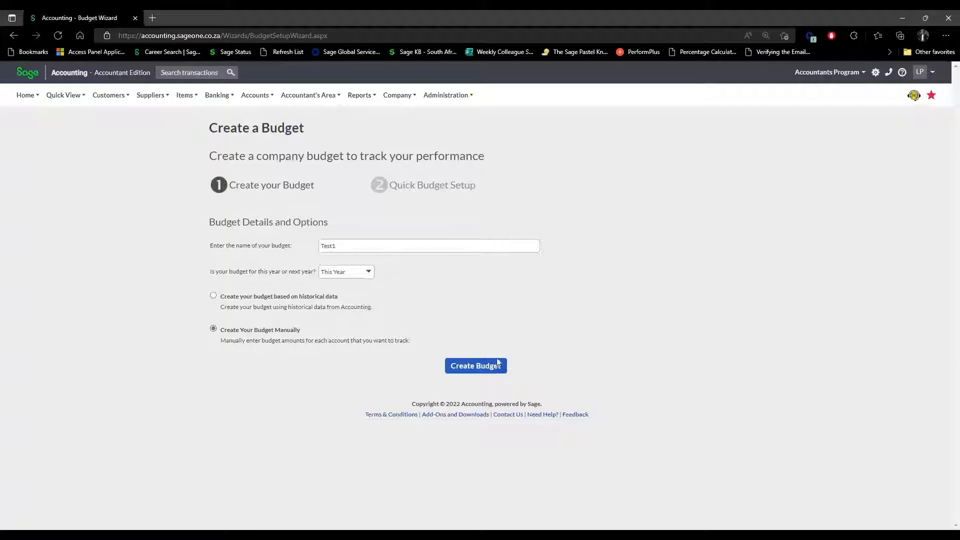
click(466, 364)
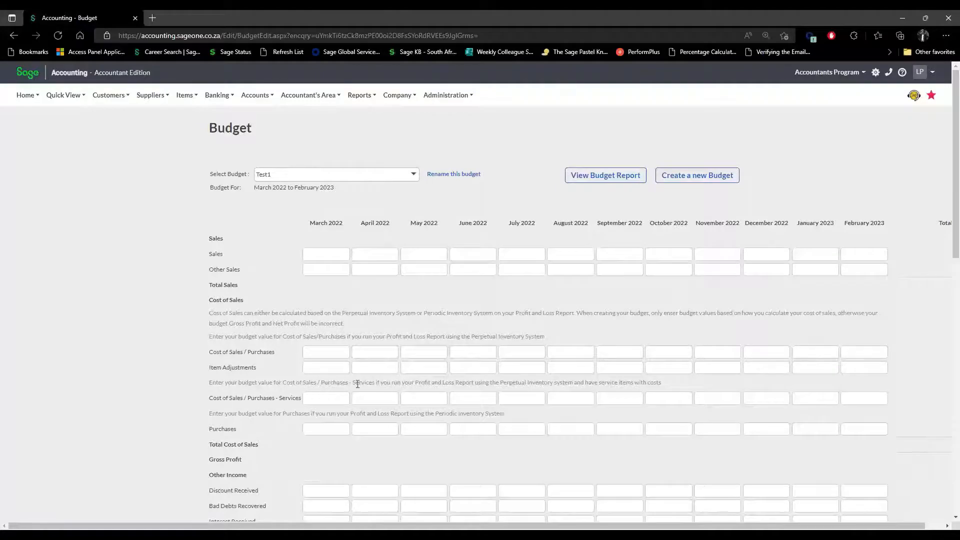
scroll(357, 383, down, 15)
scroll(358, 383, up, 12)
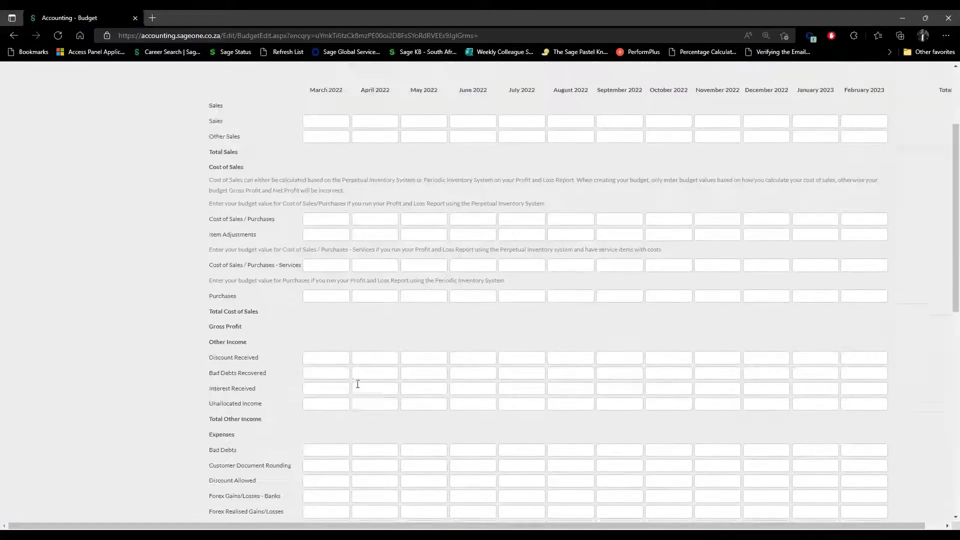
scroll(357, 383, up, 3)
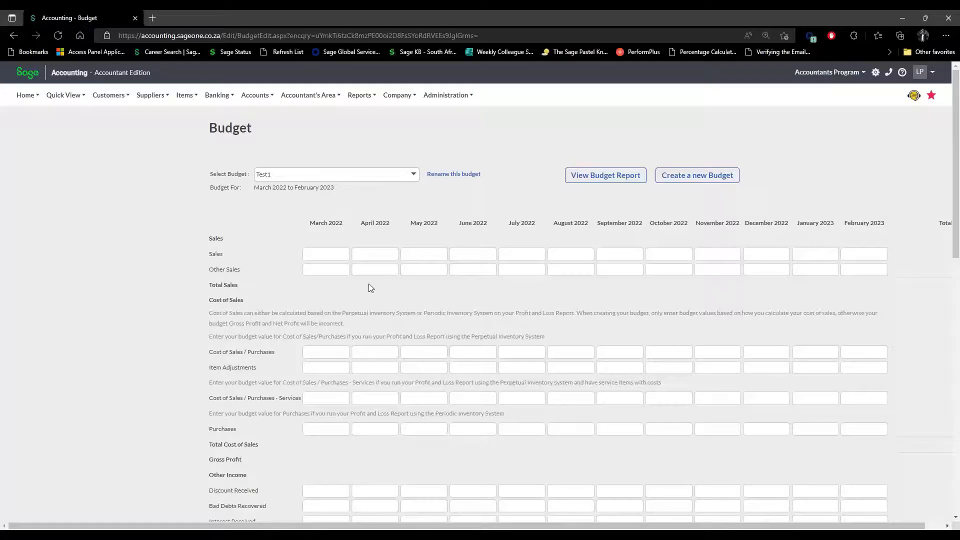
scroll(366, 436, down, 15)
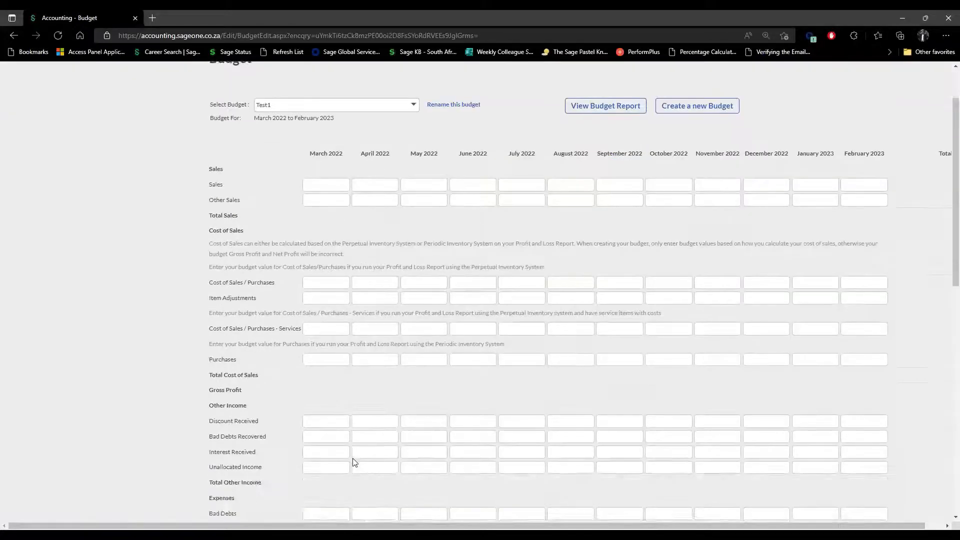
scroll(354, 459, up, 12)
scroll(354, 459, up, 3)
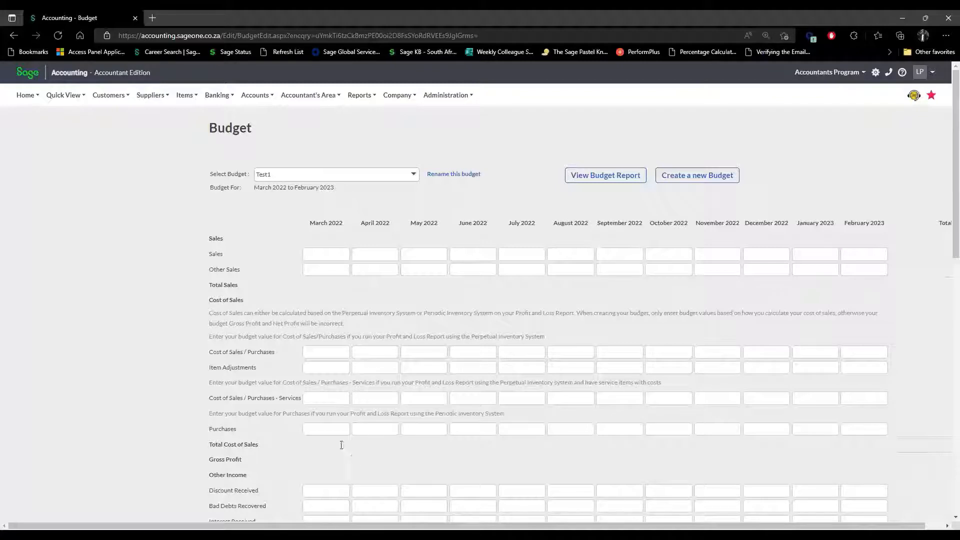
click(332, 253)
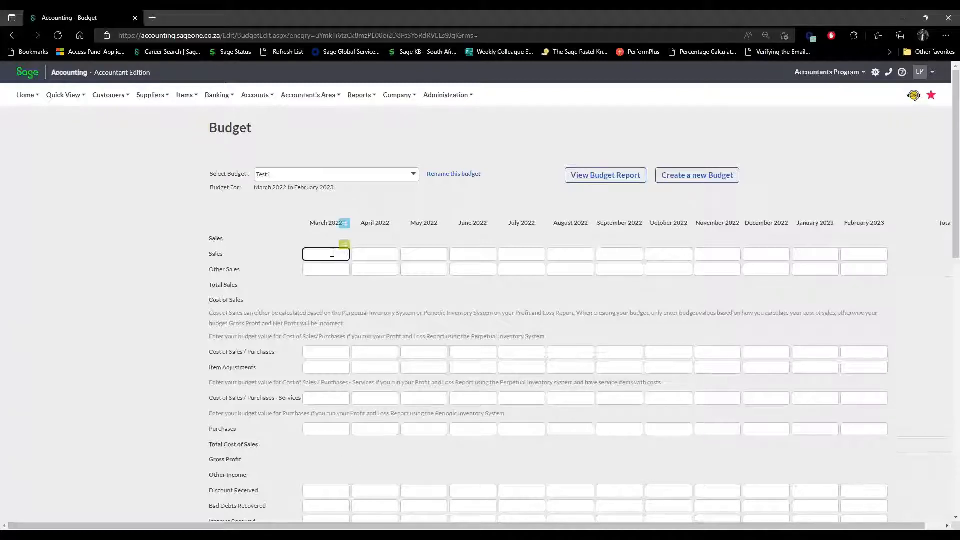
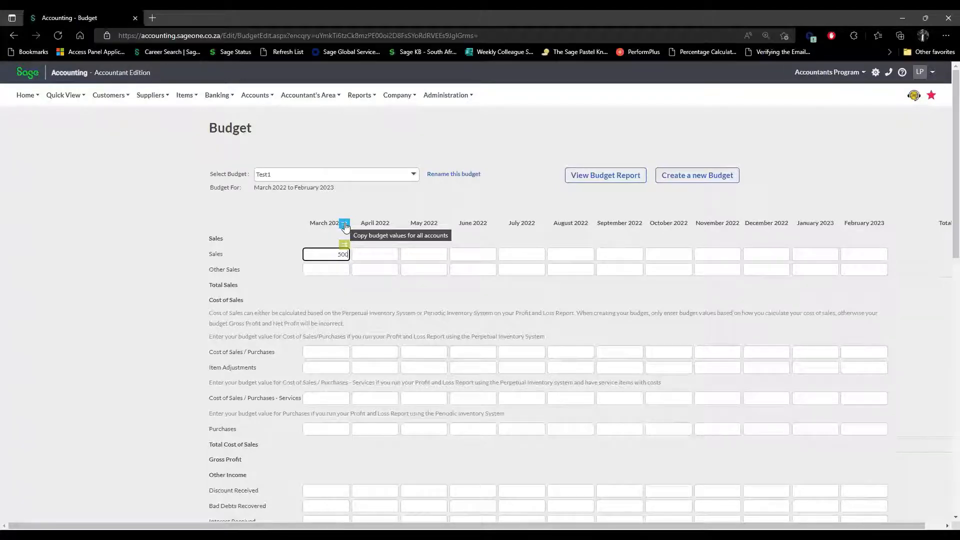
Copy March's 500 Sales value into every month, for a 6000 Sales total.
click(345, 226)
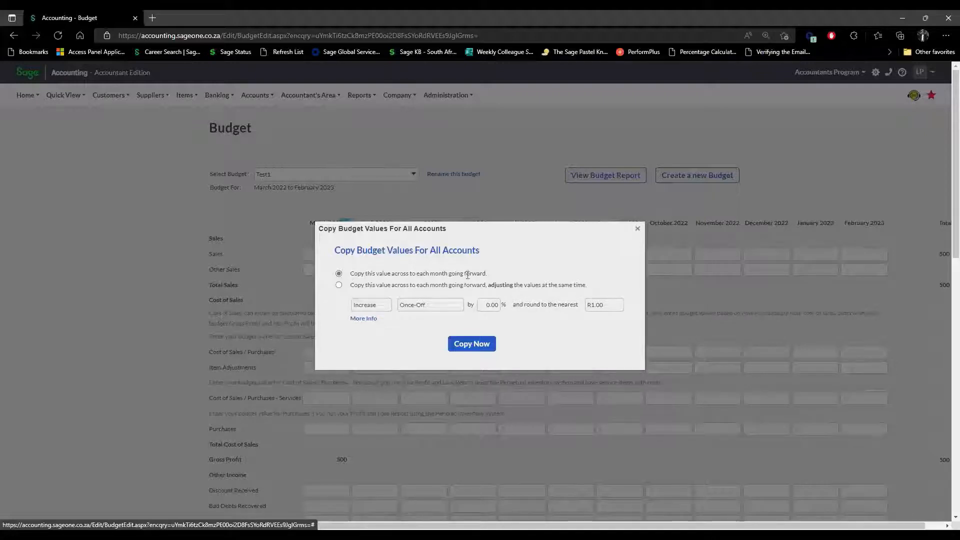
click(472, 344)
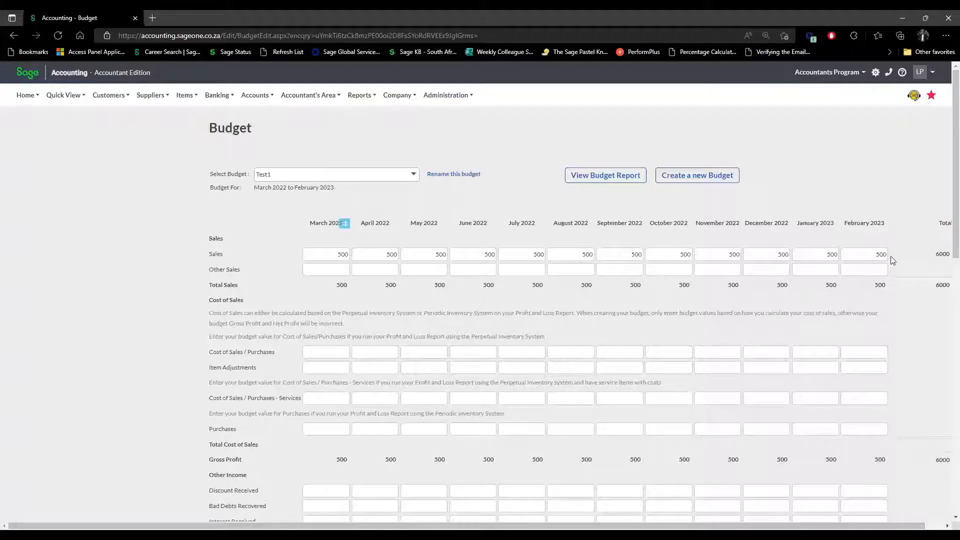
Clear the Sales amounts for April 2022 through February 2023, leaving March at 500.
double_click(349, 255)
double_click(393, 256)
key(BackSpace)
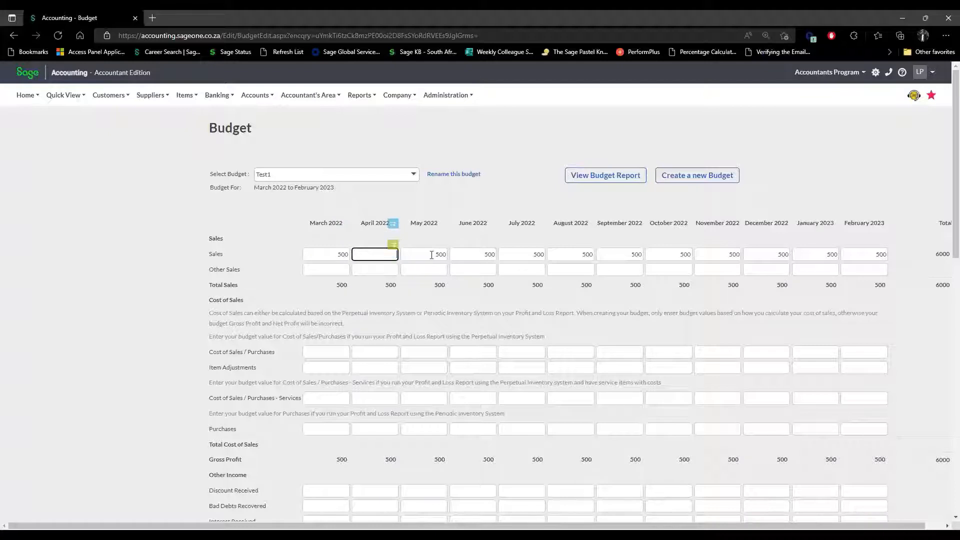
key(Tab)
key(BackSpace)
key(Tab)
key(BackSpace)
key(Tab)
key(BackSpace)
key(Tab)
key(BackSpace)
key(Tab)
key(BackSpace)
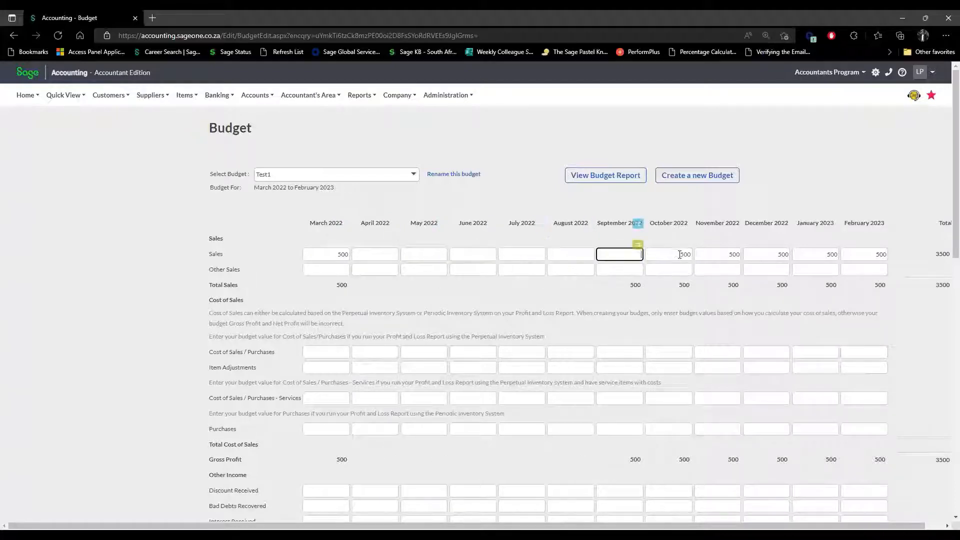
key(Tab)
key(BackSpace)
key(Tab)
key(BackSpace)
key(Tab)
key(BackSpace)
key(Tab)
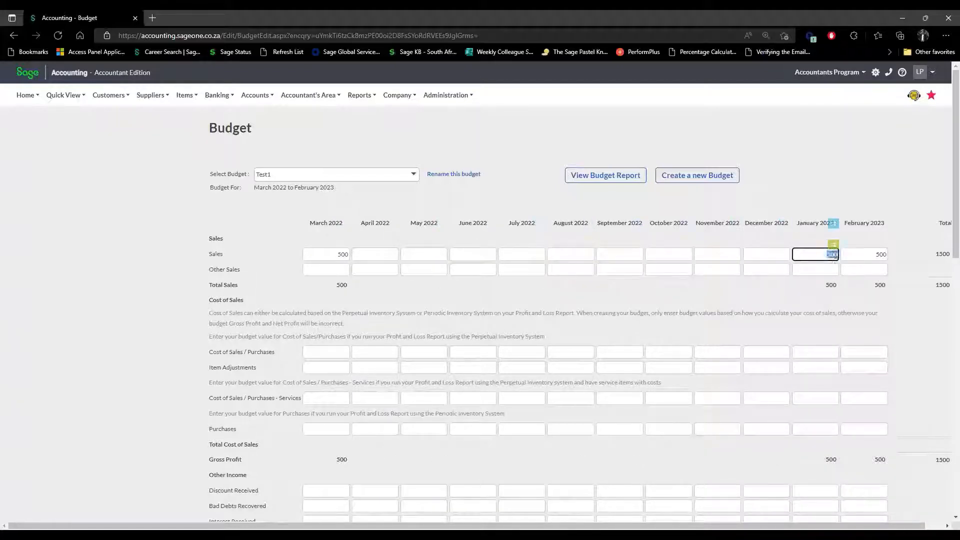
key(BackSpace)
key(Tab)
key(BackSpace)
Copy March Sales forward with a once-off 5% increase, giving 525 from April.
click(338, 252)
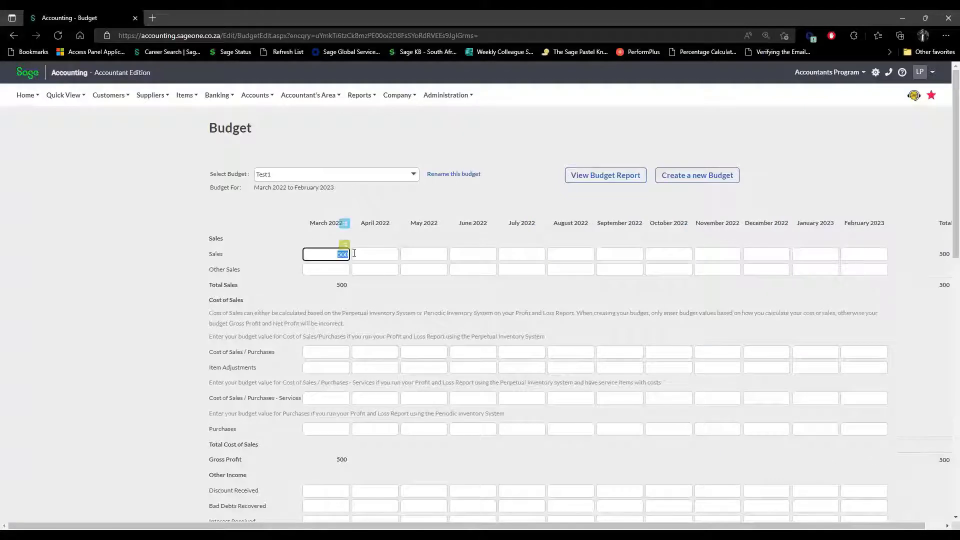
click(343, 245)
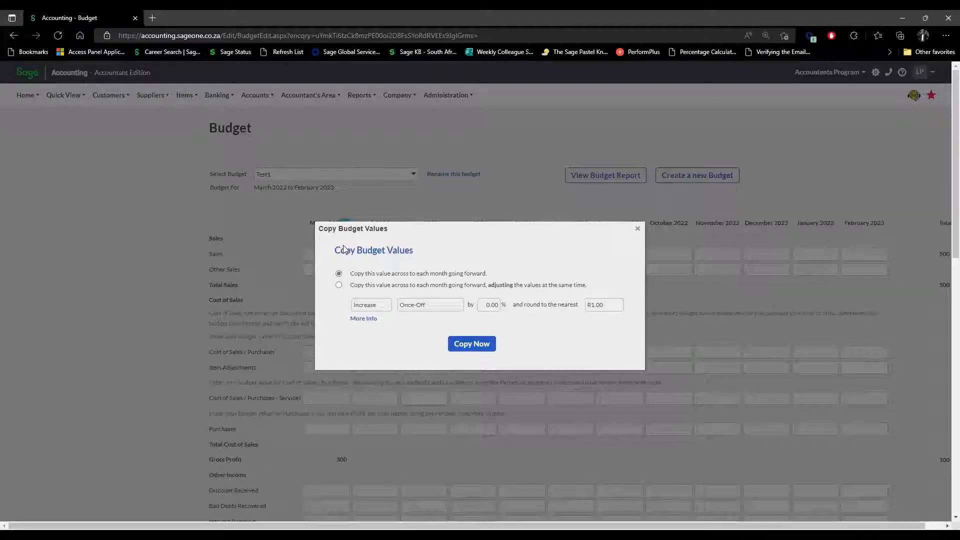
click(339, 286)
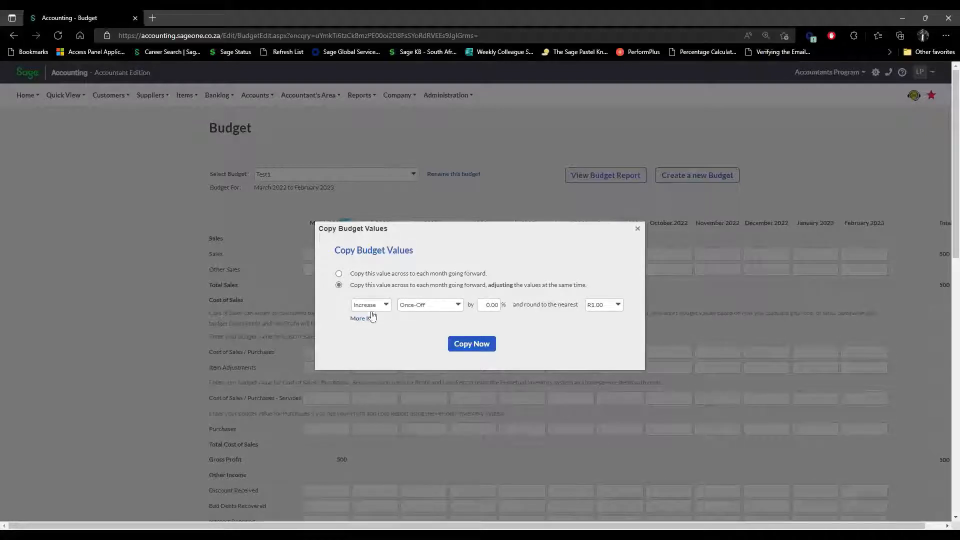
click(386, 305)
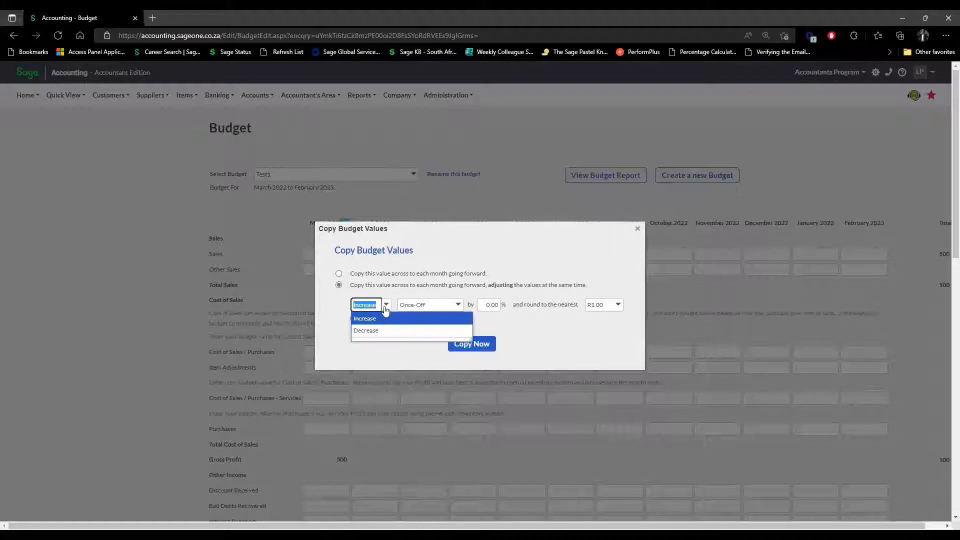
click(387, 315)
click(458, 305)
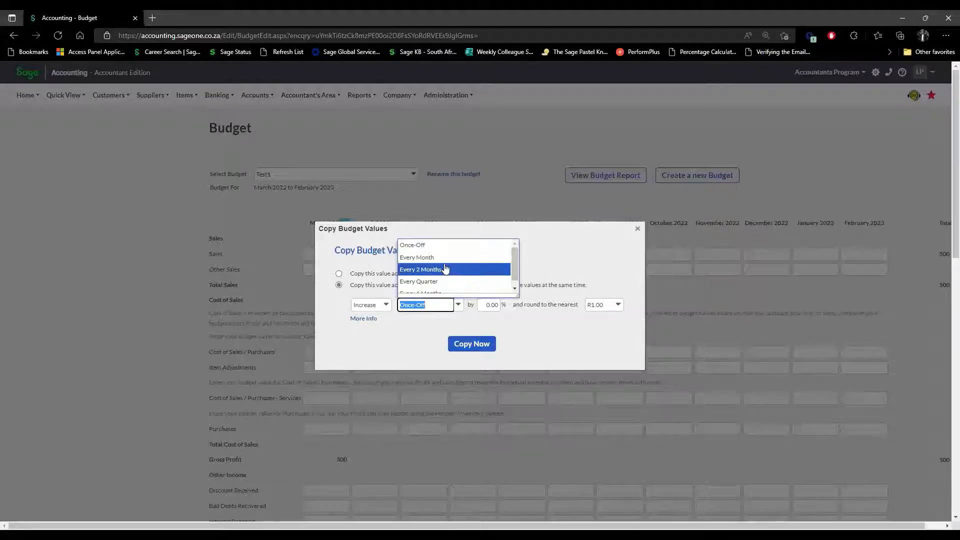
click(525, 321)
click(486, 307)
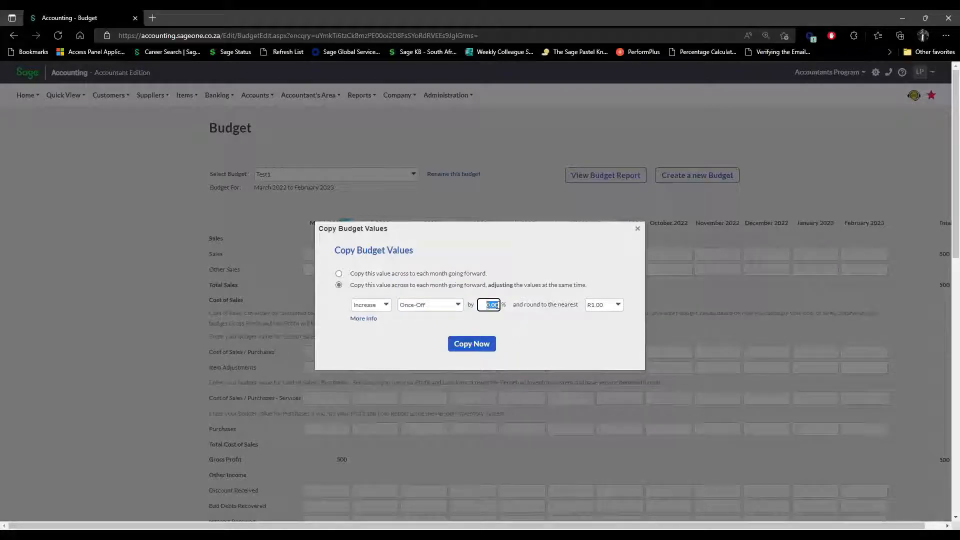
text(5)
click(518, 334)
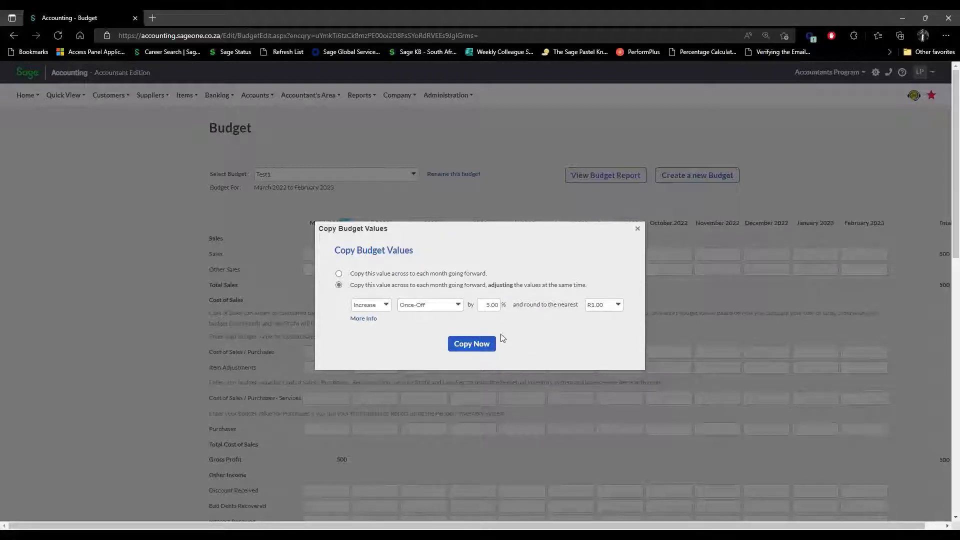
click(473, 345)
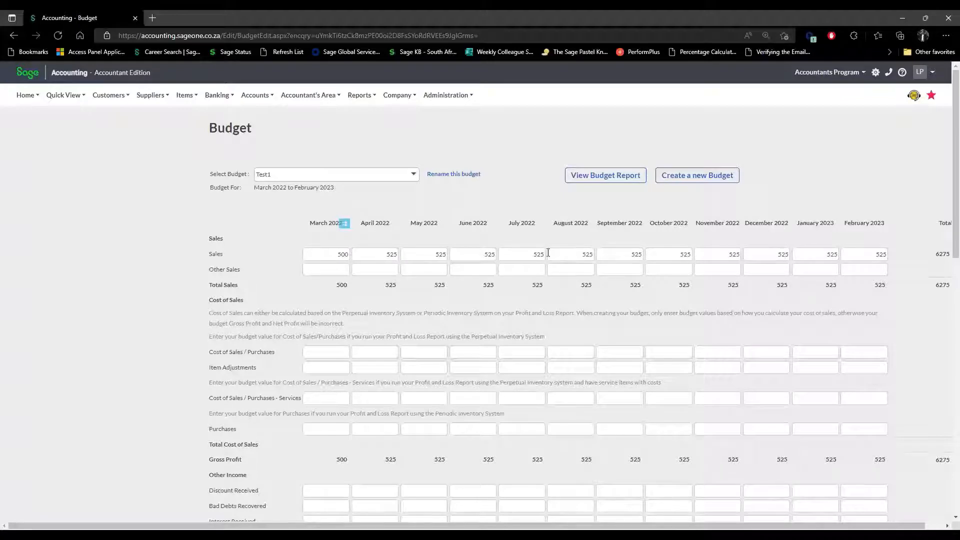
Copy March Sales forward with a 10% increase rounded to R100.00, giving 600 monthly.
click(327, 257)
click(344, 249)
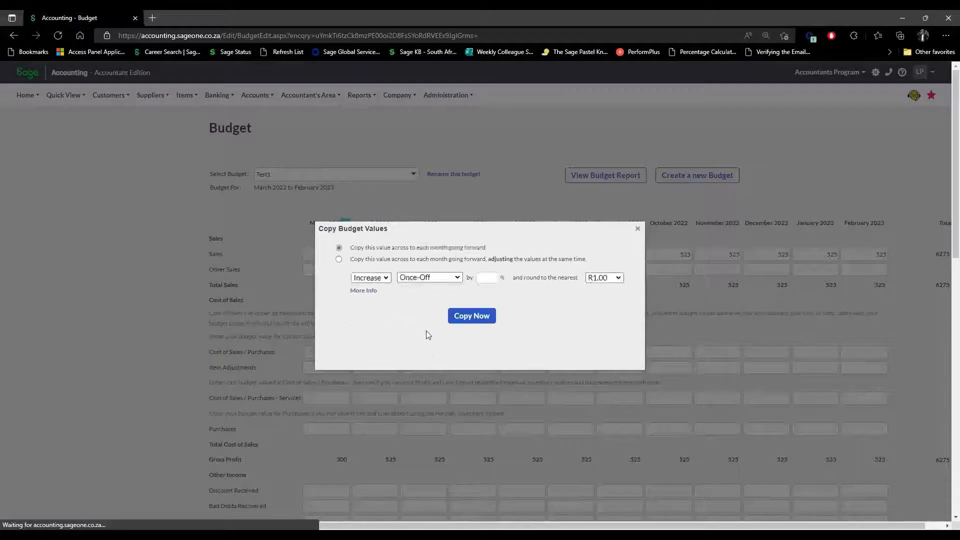
click(339, 285)
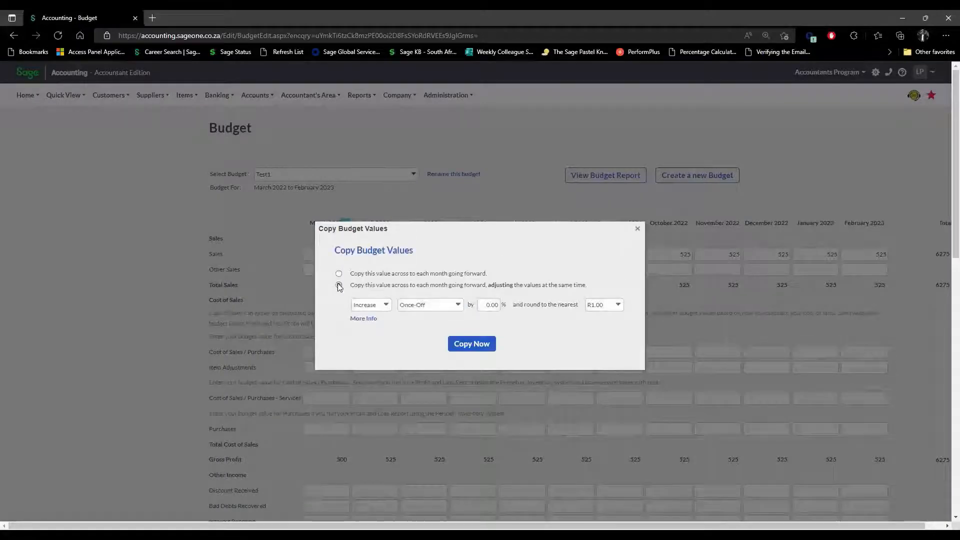
click(619, 306)
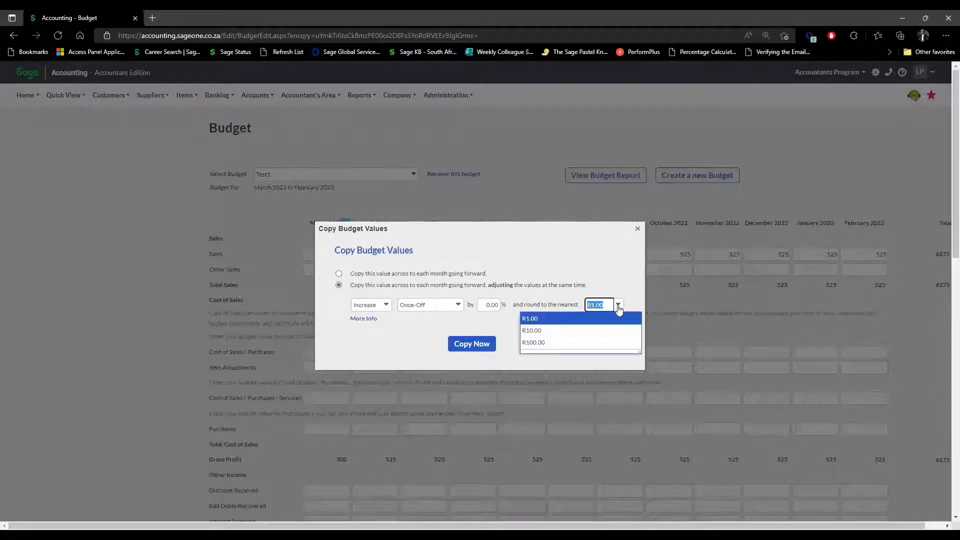
click(568, 343)
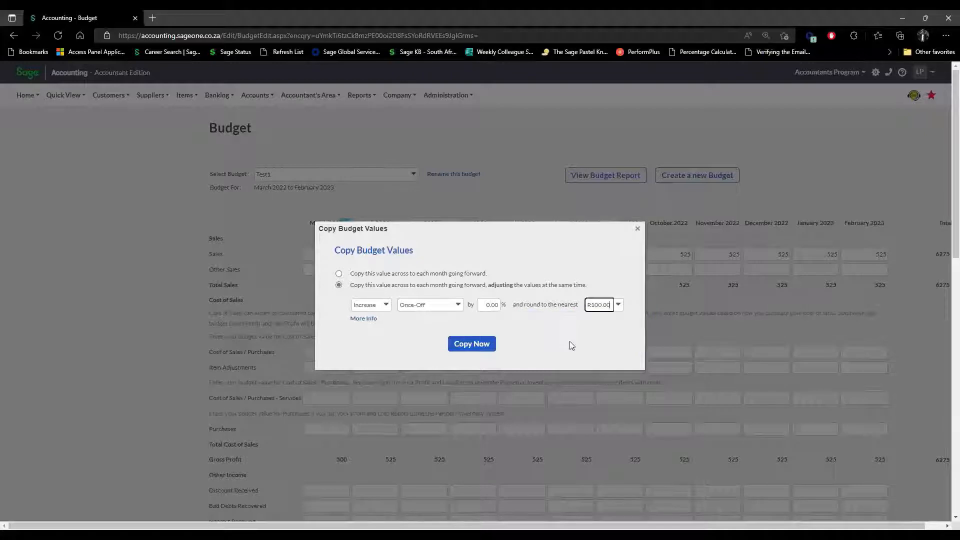
click(495, 305)
text(10)
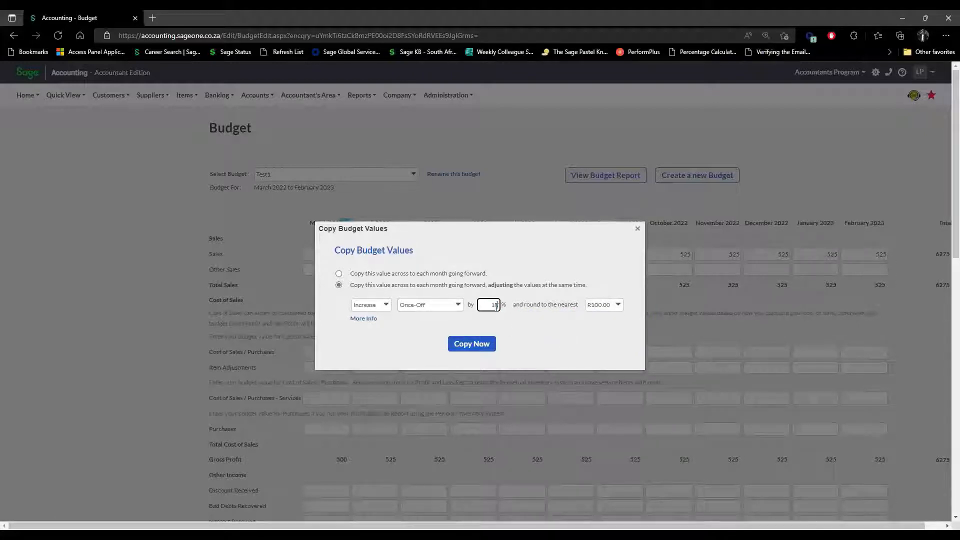
click(421, 320)
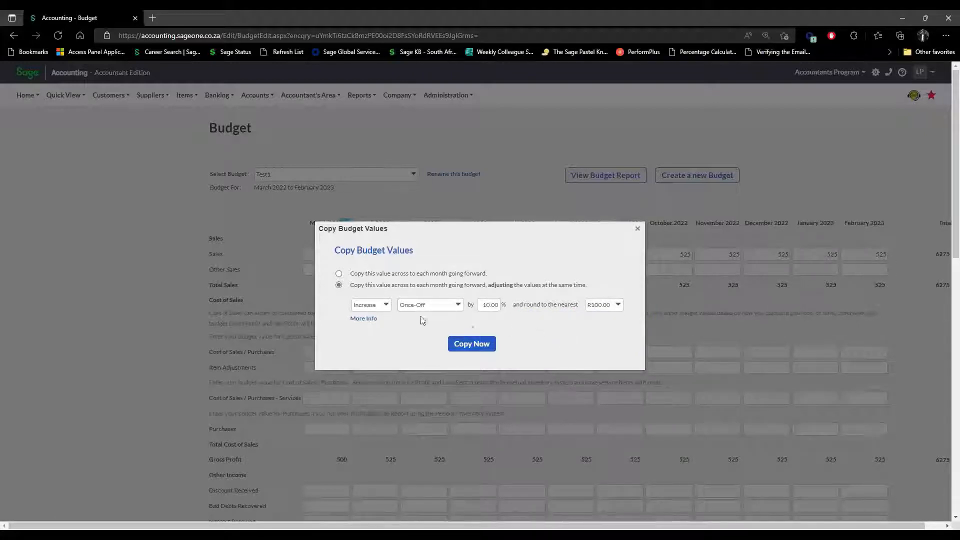
click(475, 345)
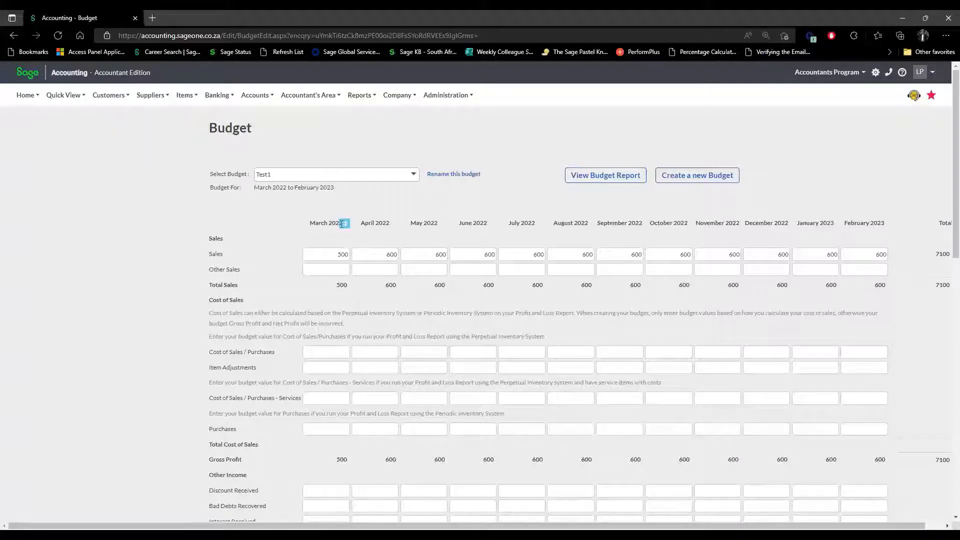
click(339, 268)
Review the copy options for March Other Sales and the March column, closing each without copying.
click(345, 259)
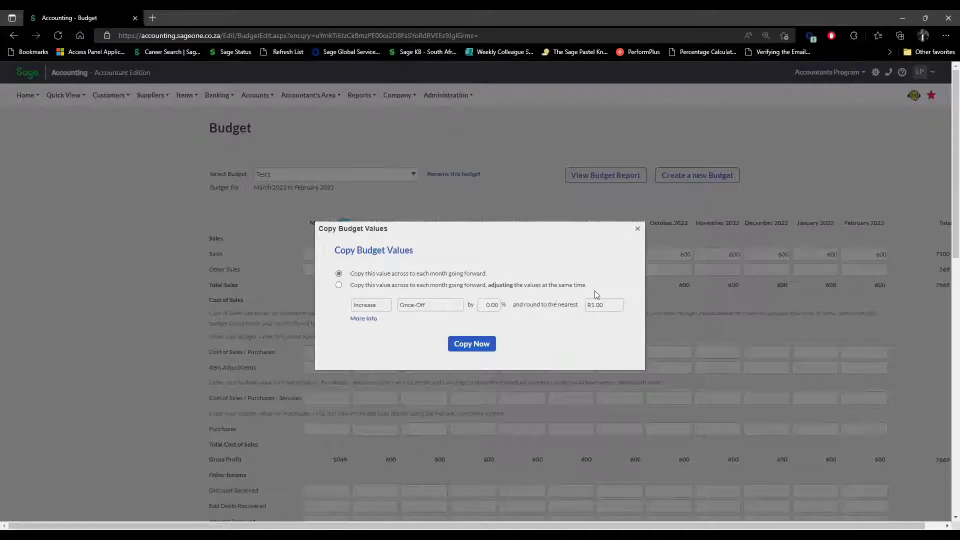
click(638, 228)
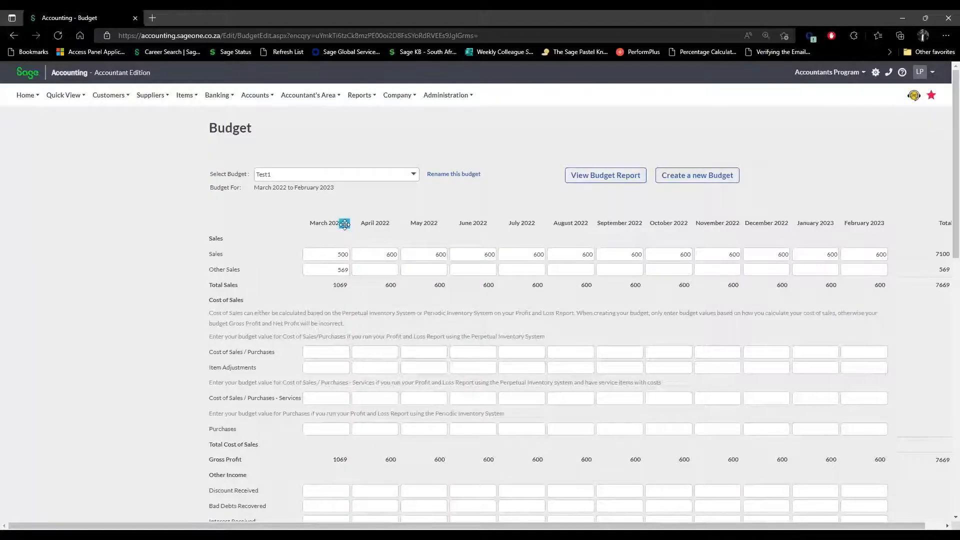
click(344, 222)
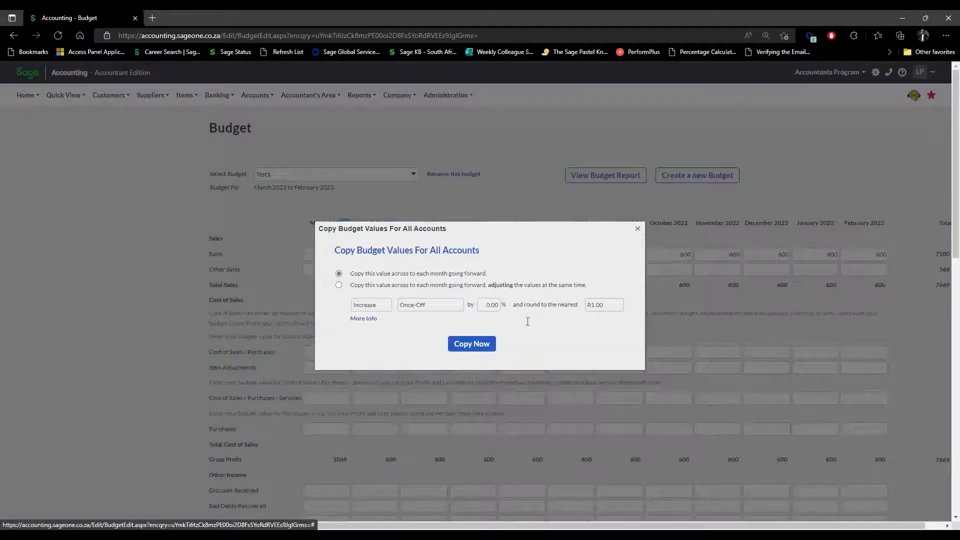
click(638, 230)
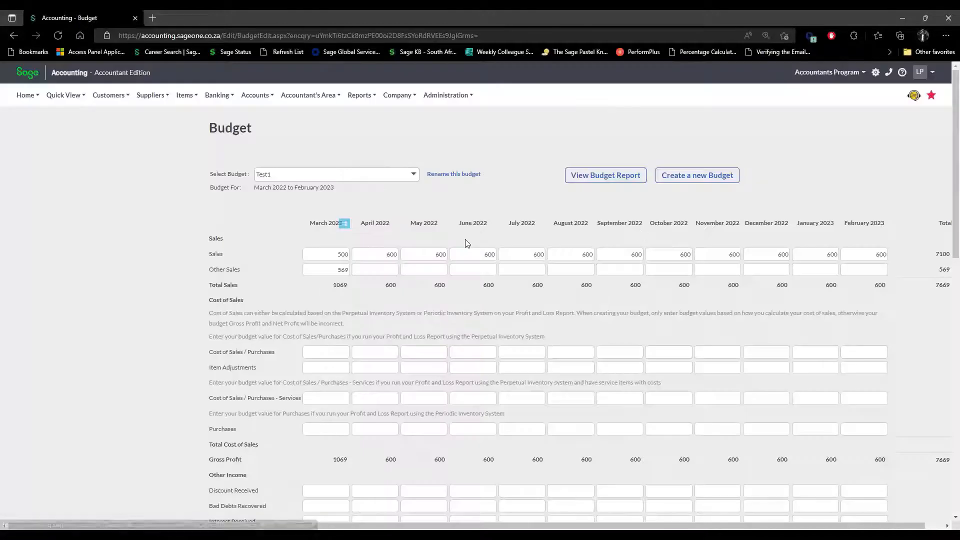
click(338, 267)
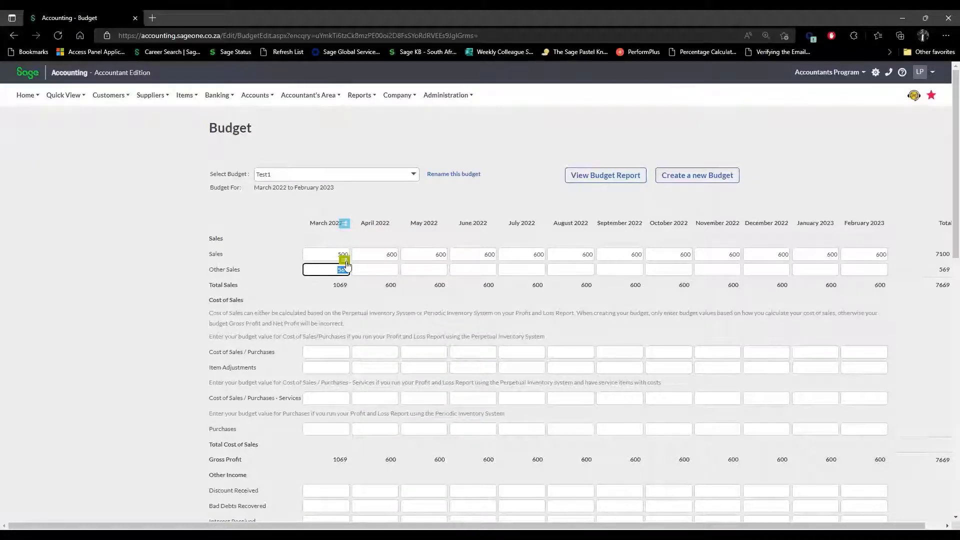
click(350, 268)
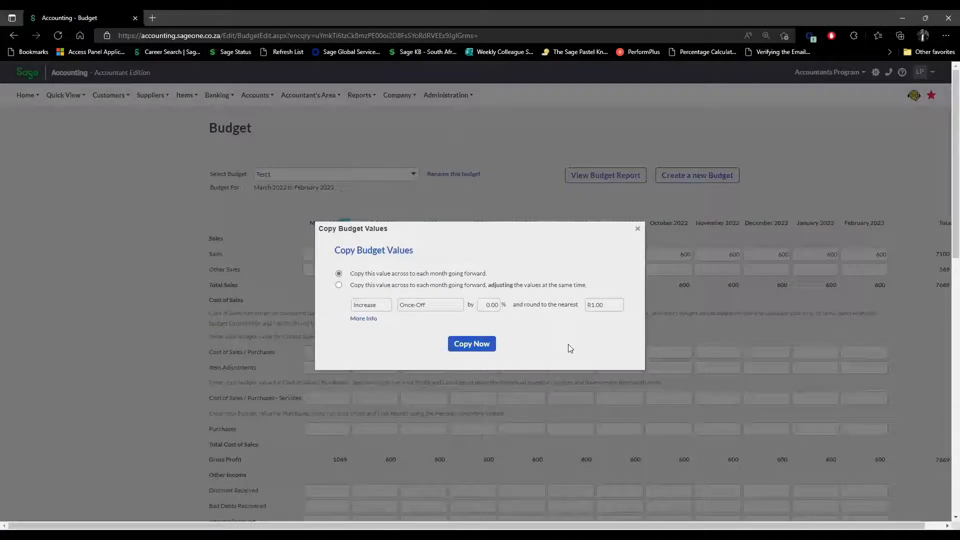
click(638, 229)
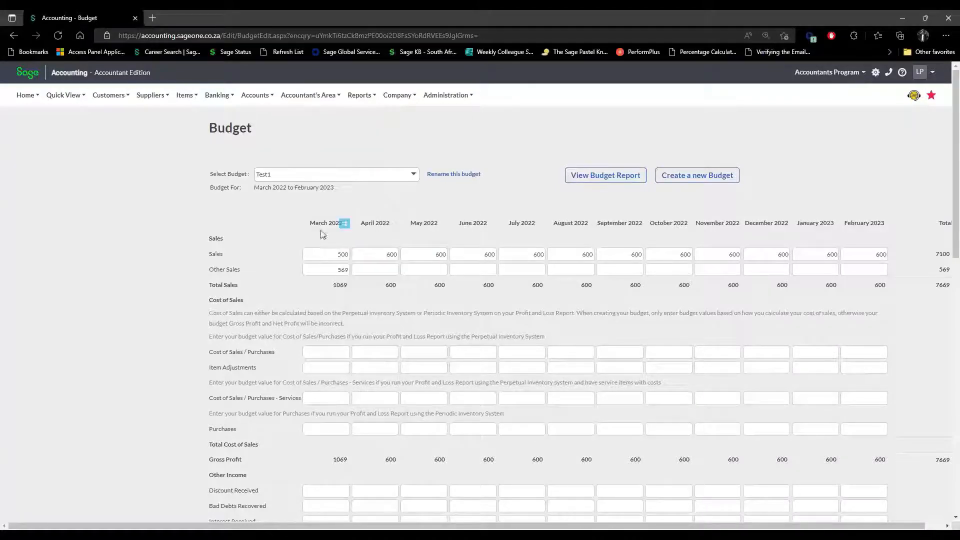
Scroll through the Test1 budget and bring up the Accountant's Area menu.
click(326, 98)
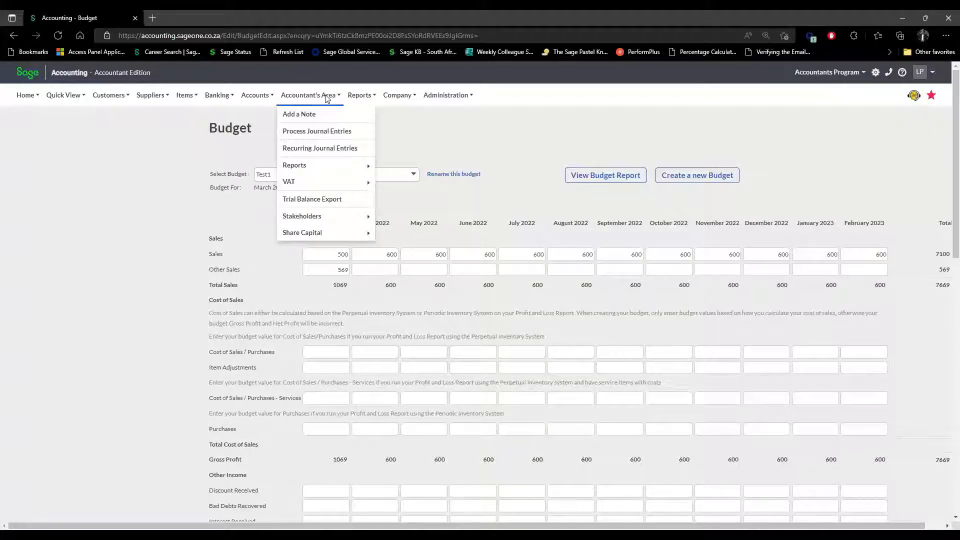
mouse_move(299, 216)
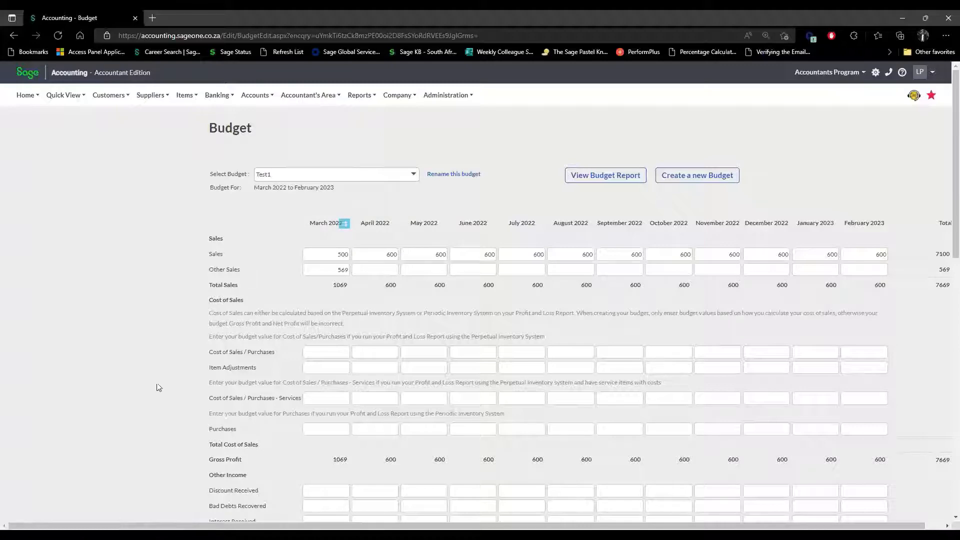
scroll(253, 476, down, 8)
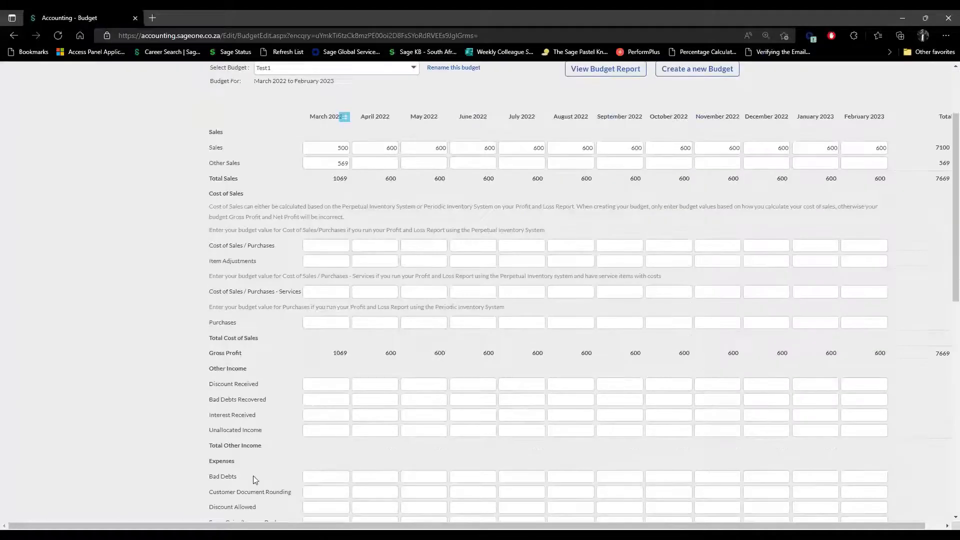
scroll(253, 474, up, 8)
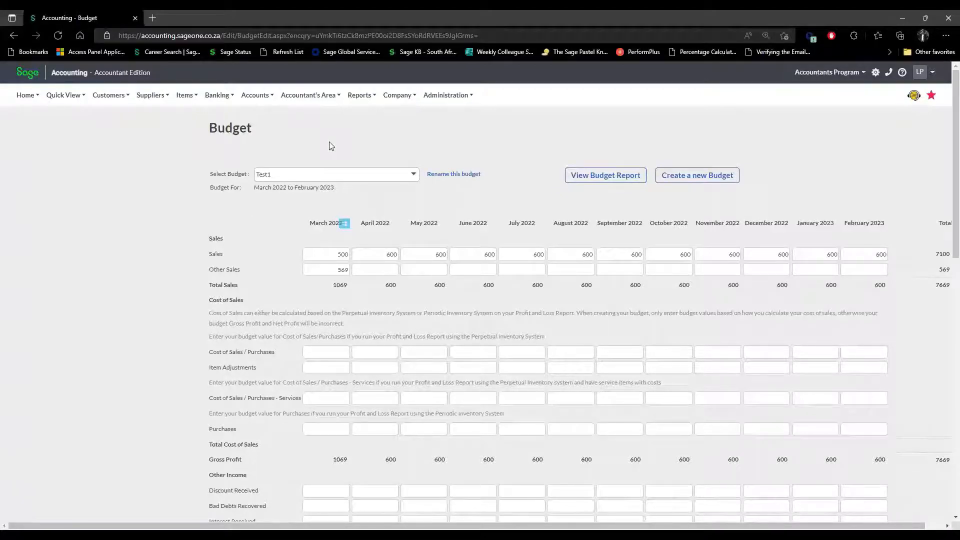
click(322, 96)
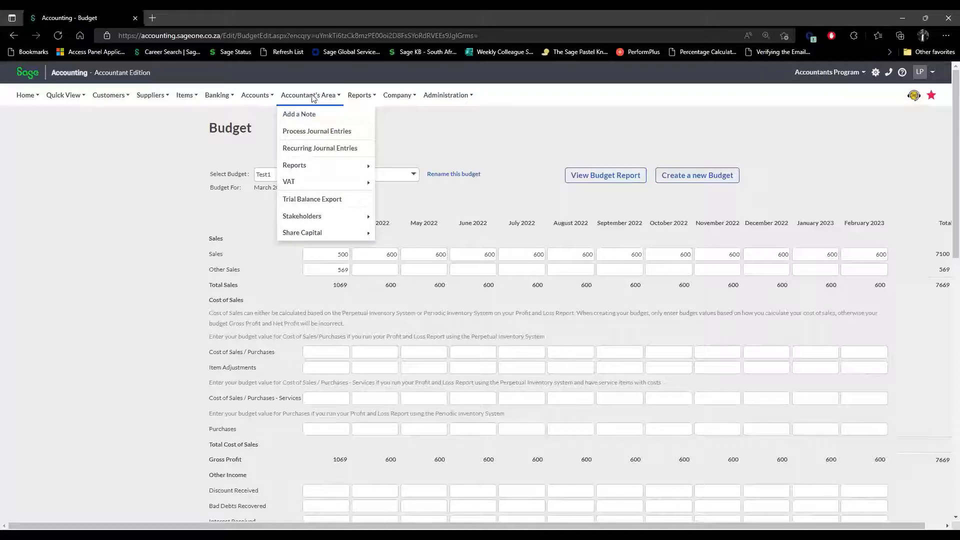
Go to Trial Balance Export, leaving the budget, keeping CSV format and Closing Balances.
click(312, 199)
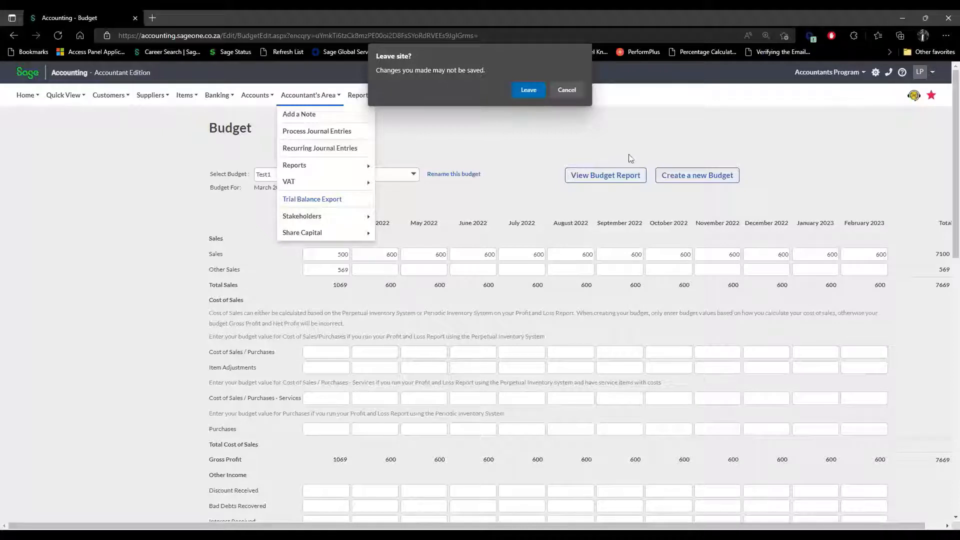
click(530, 90)
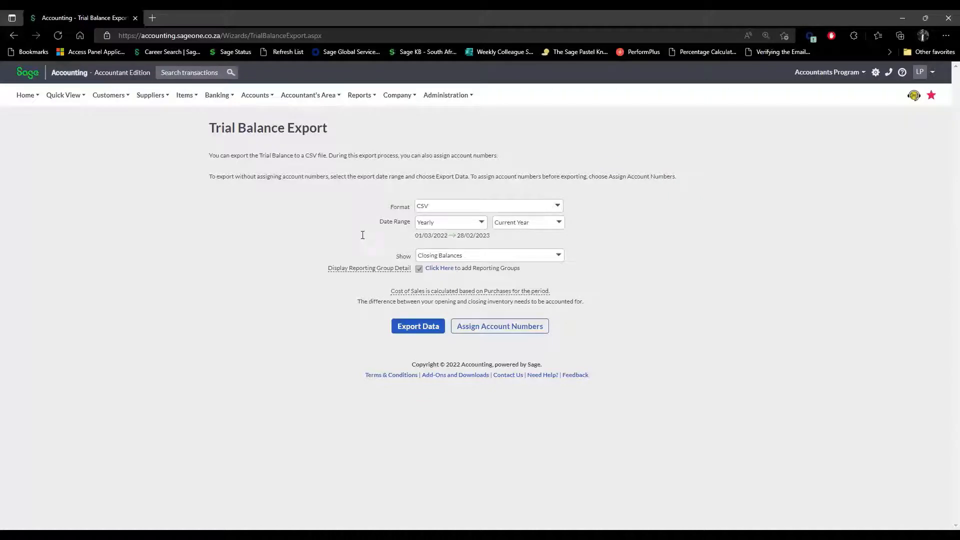
click(558, 209)
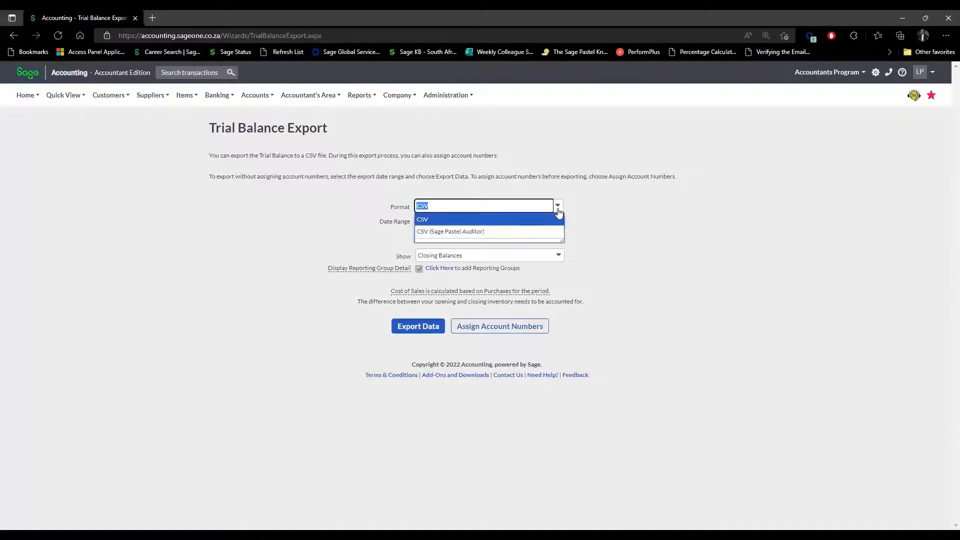
click(558, 210)
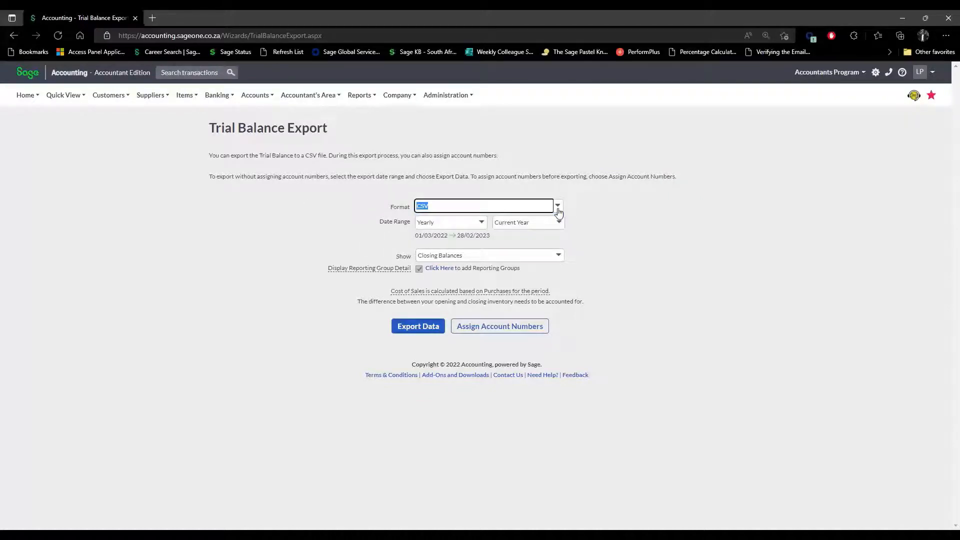
click(558, 210)
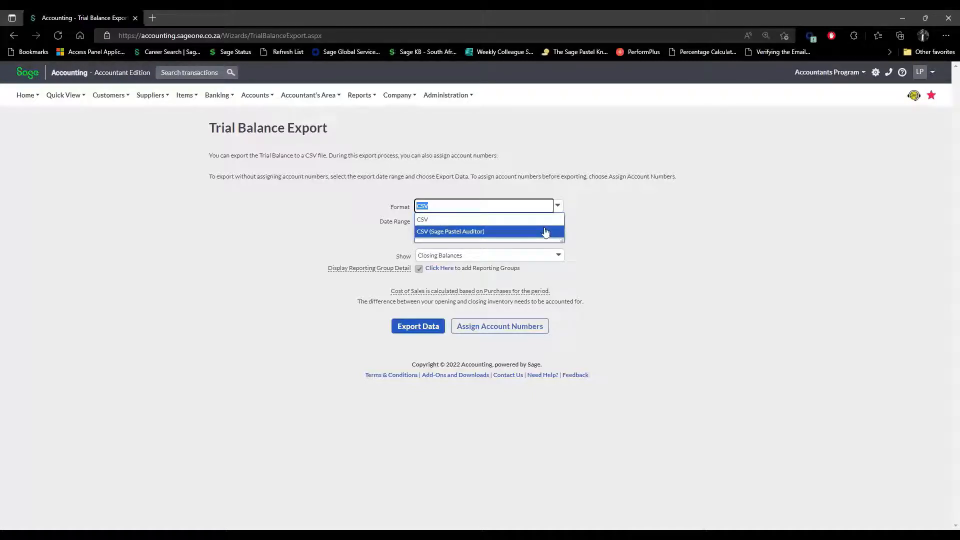
click(609, 232)
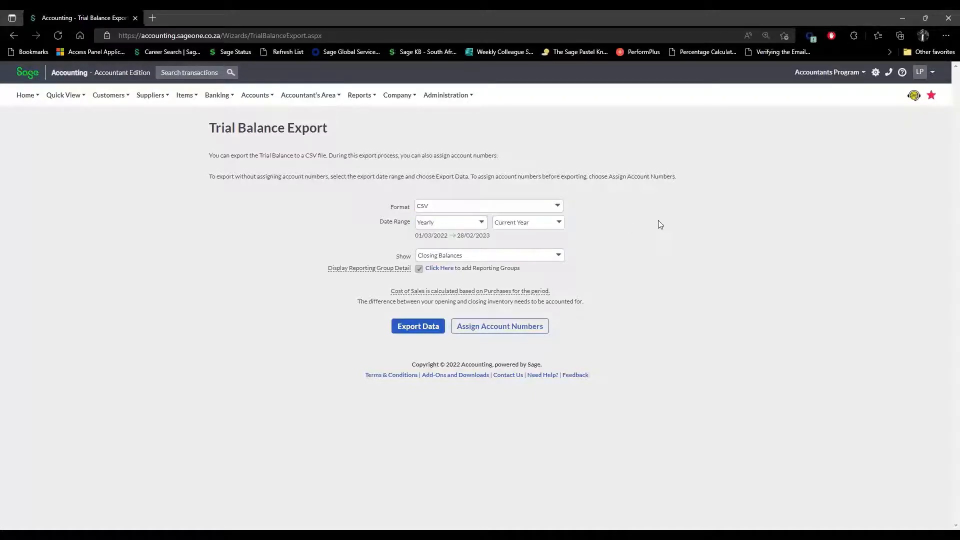
click(557, 206)
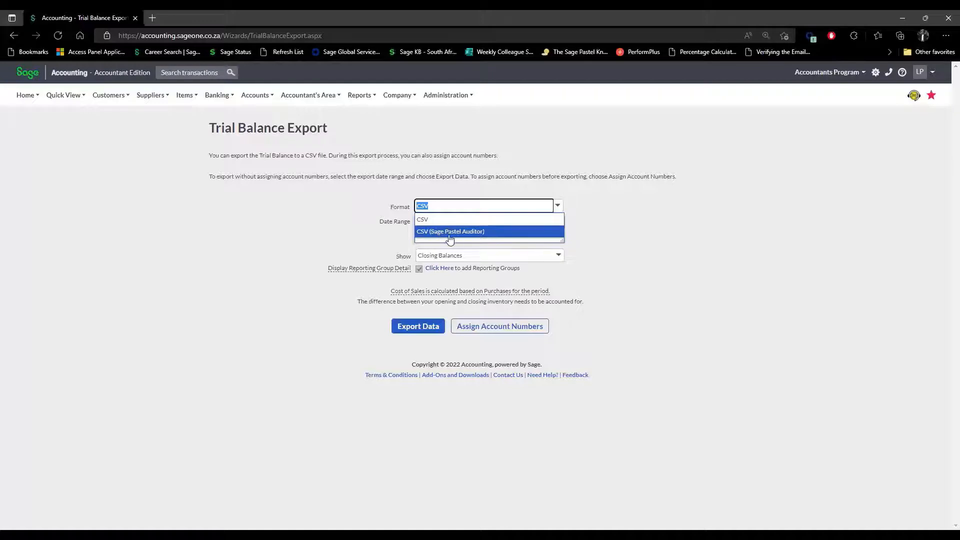
click(652, 217)
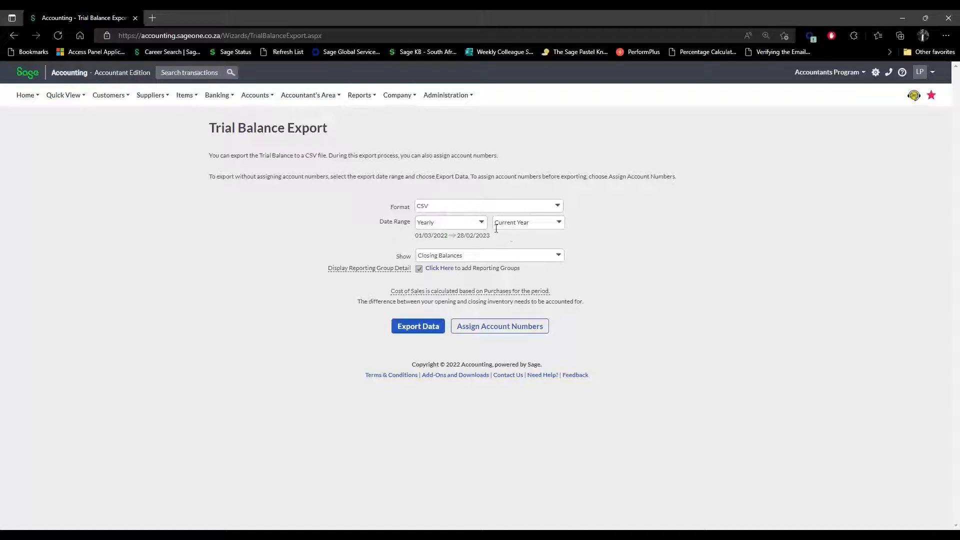
click(558, 256)
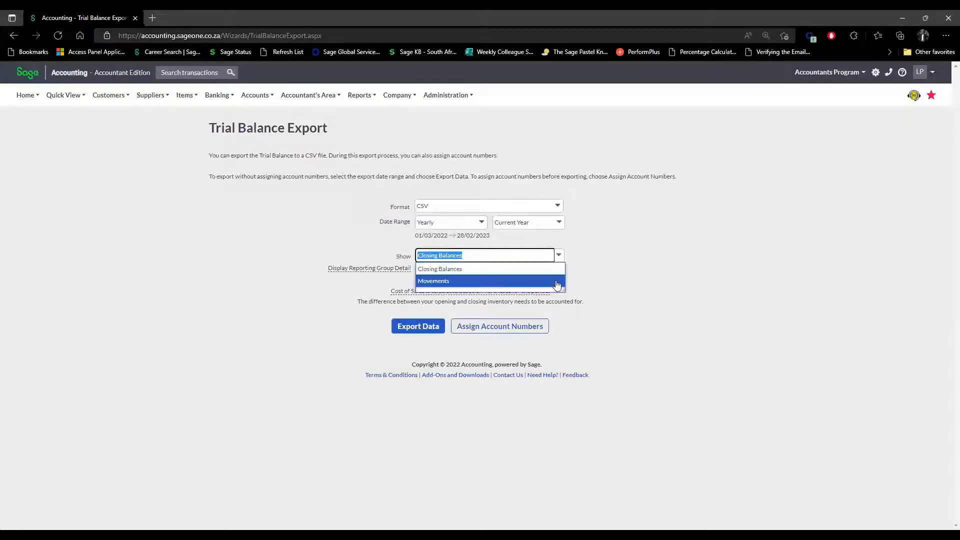
click(640, 277)
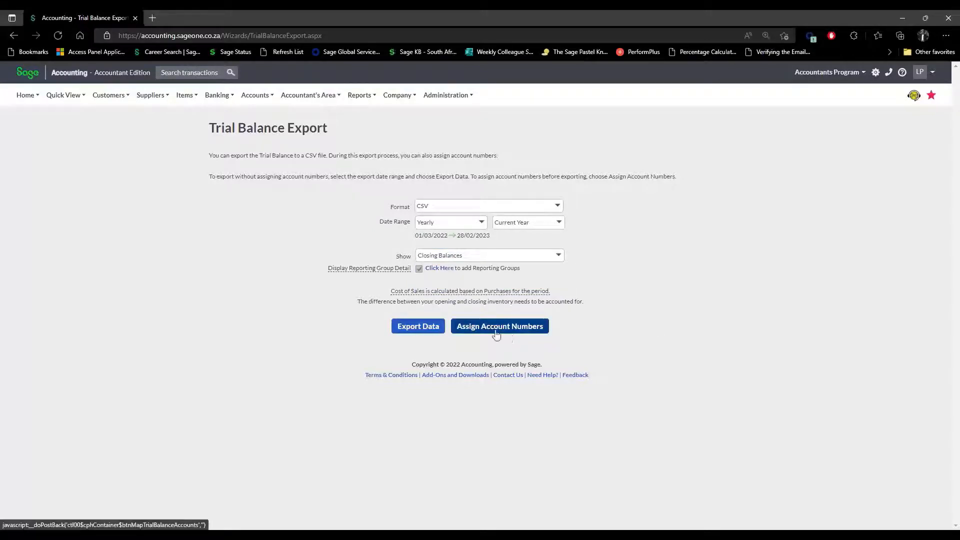
Open Assign Account Numbers and scroll the mappings list down to Save and back up.
click(515, 328)
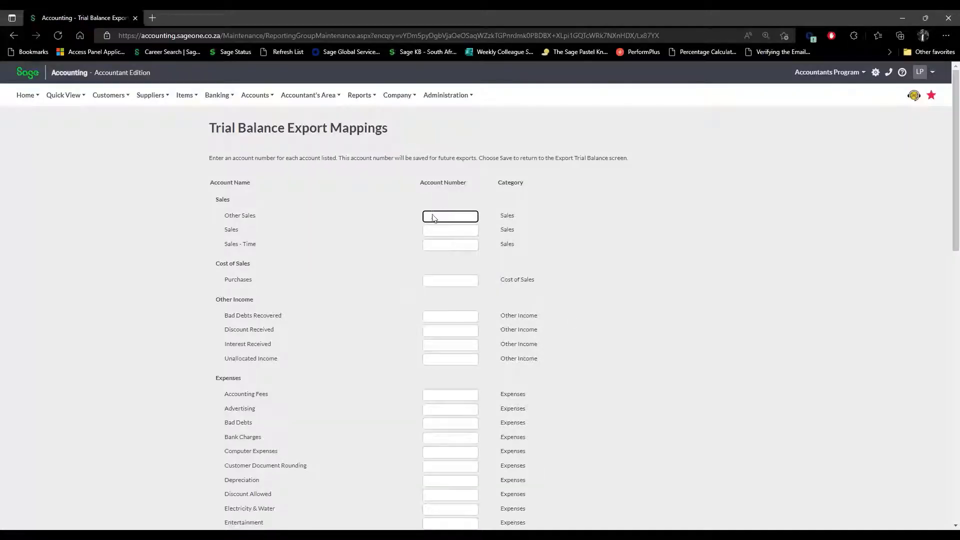
scroll(453, 290, down, 1)
scroll(454, 291, down, 10)
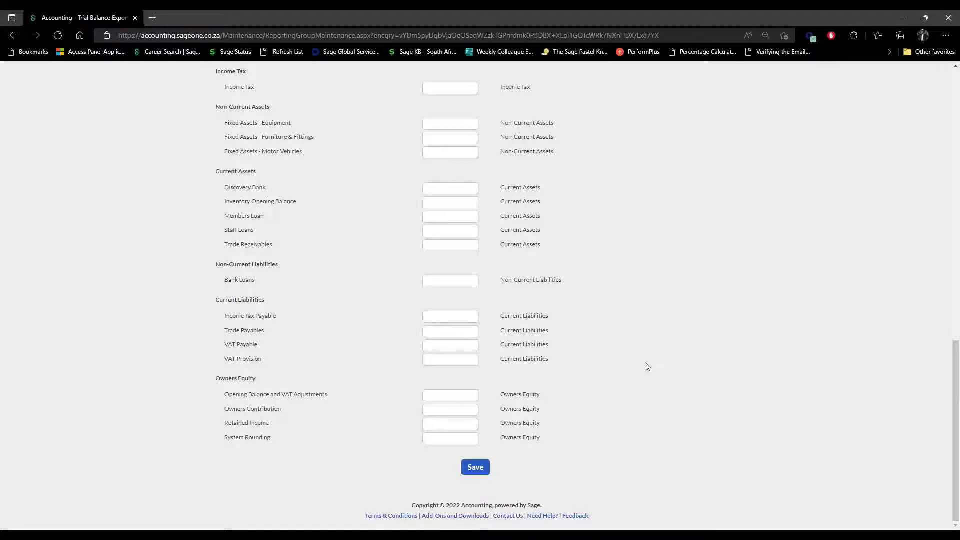
scroll(473, 371, up, 10)
scroll(465, 305, up, 5)
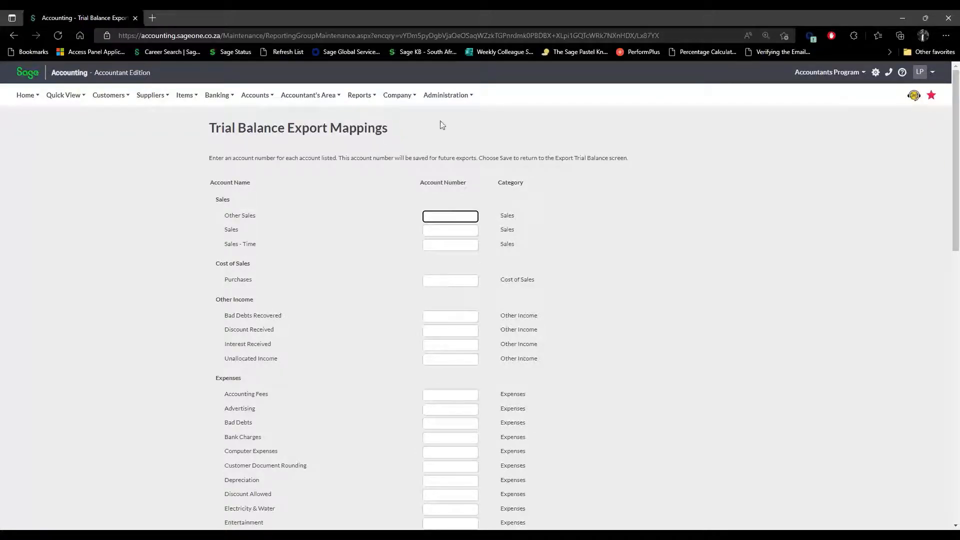
mouse_move(407, 97)
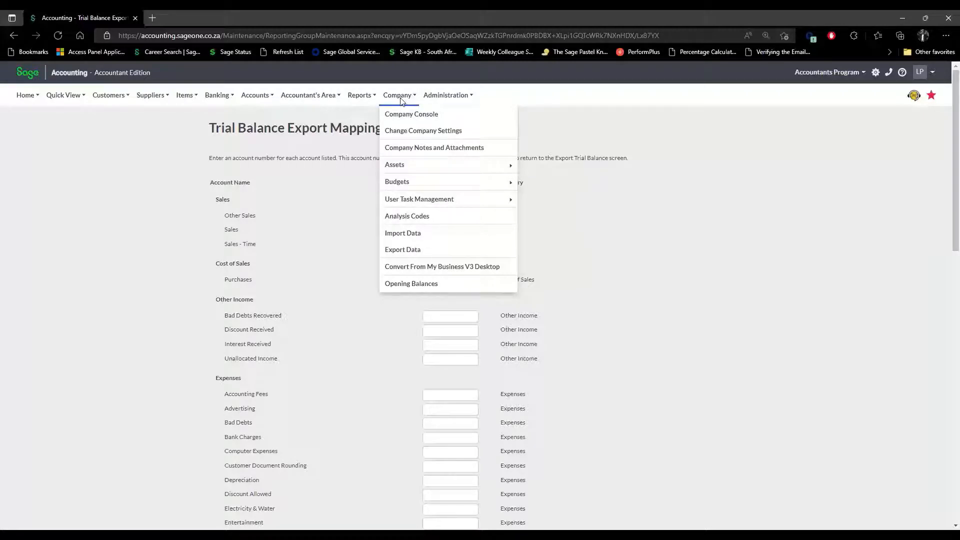
Open Company > Analysis Codes and view Analysis Codes 1, 2 and 3 and the categories box.
click(416, 221)
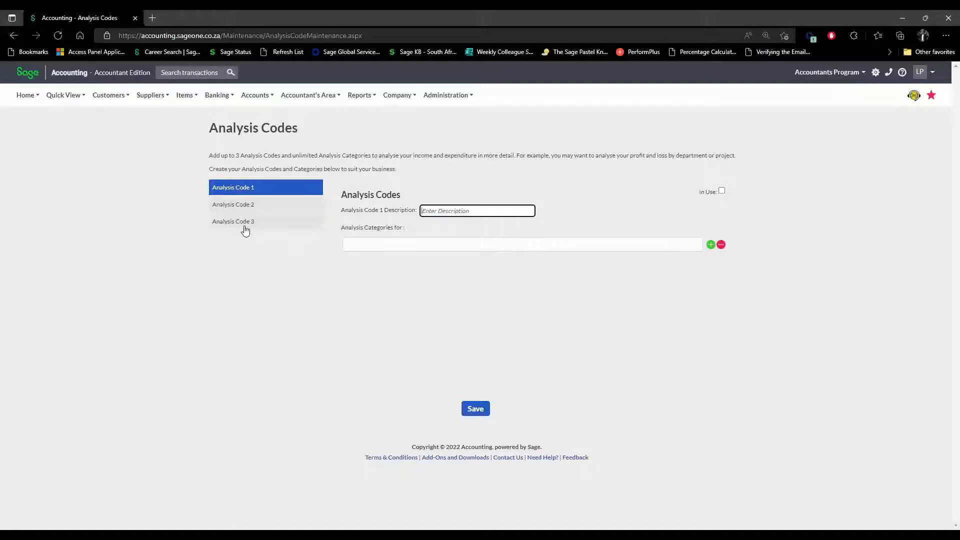
click(254, 209)
click(256, 222)
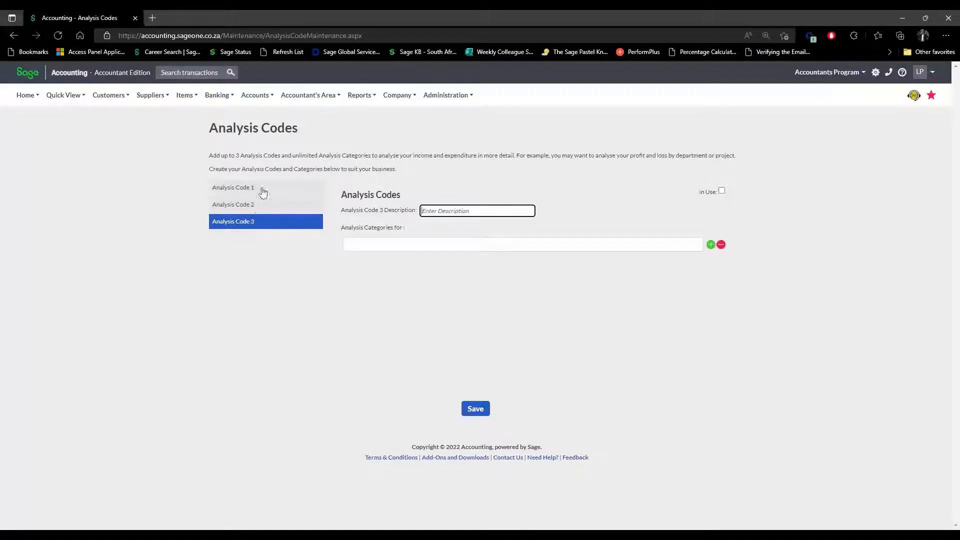
click(262, 192)
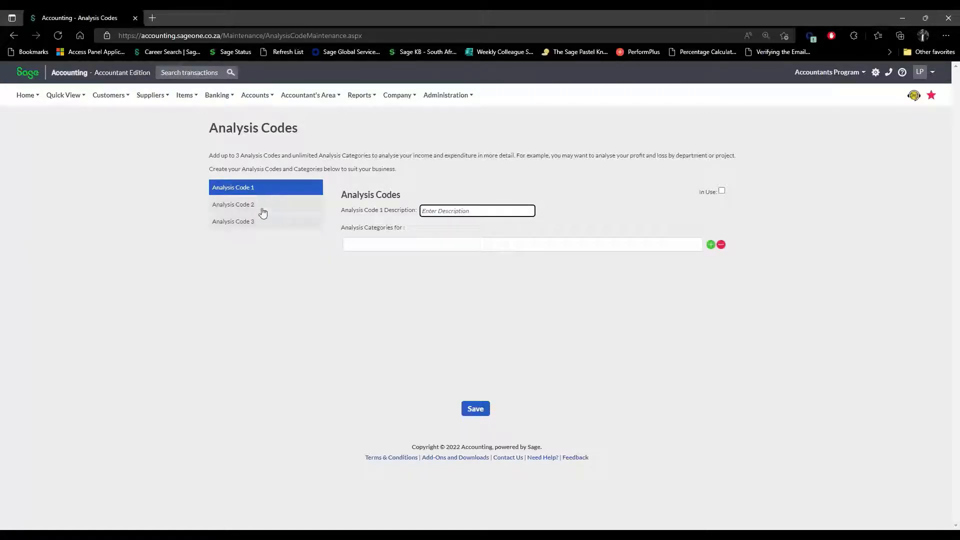
click(263, 210)
click(262, 221)
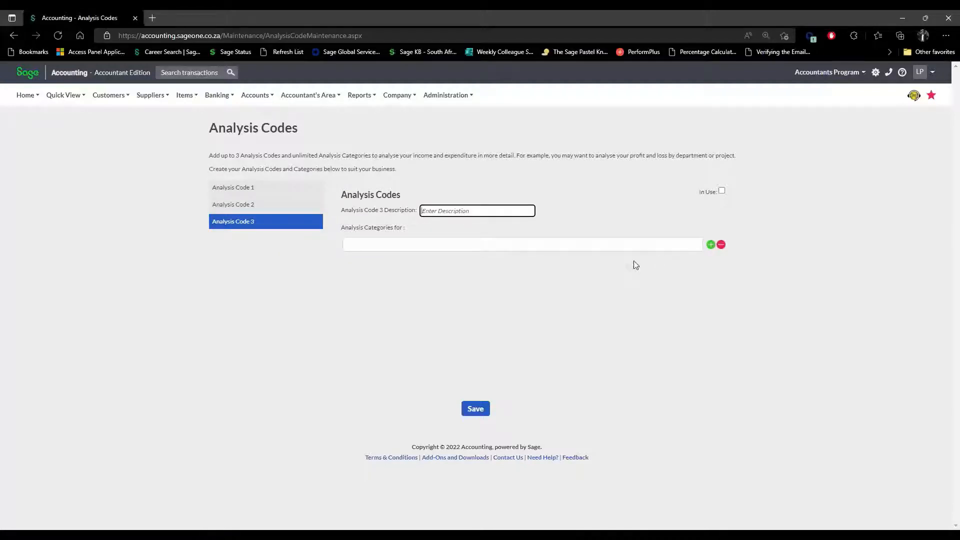
click(396, 247)
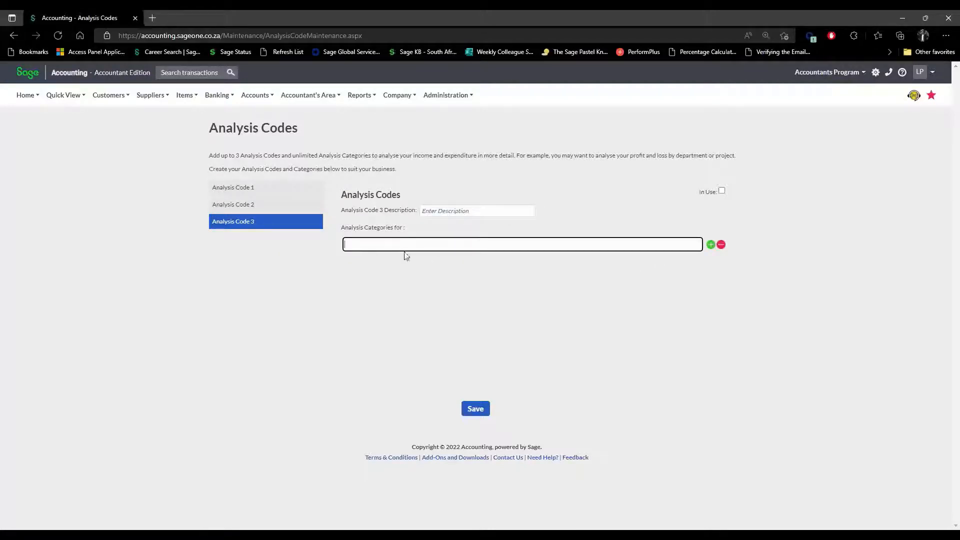
Cycle through Analysis Codes 1–3 again, ending on Analysis Code 3's empty categories box.
click(259, 192)
click(262, 209)
click(262, 217)
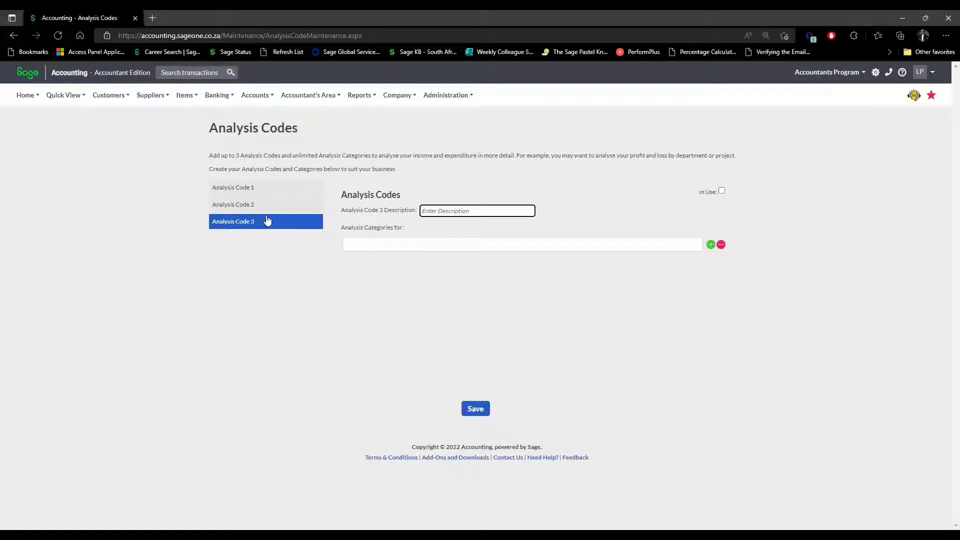
click(269, 209)
click(274, 193)
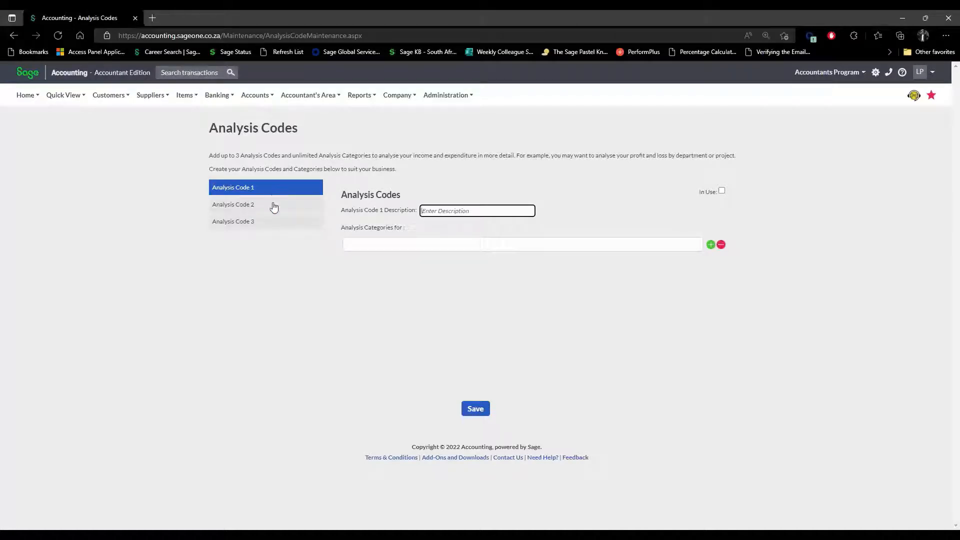
click(274, 220)
click(275, 207)
click(275, 188)
click(271, 207)
click(270, 221)
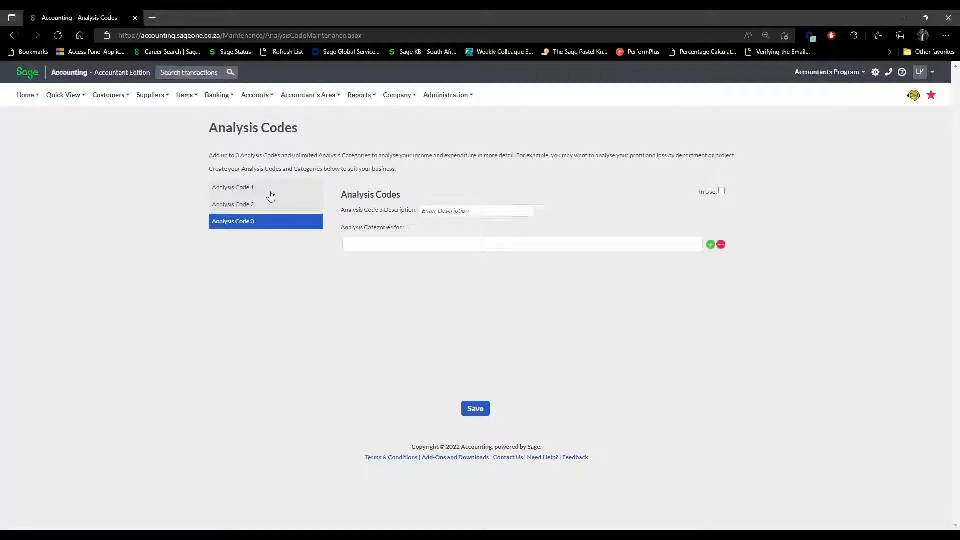
click(268, 193)
click(265, 205)
click(263, 225)
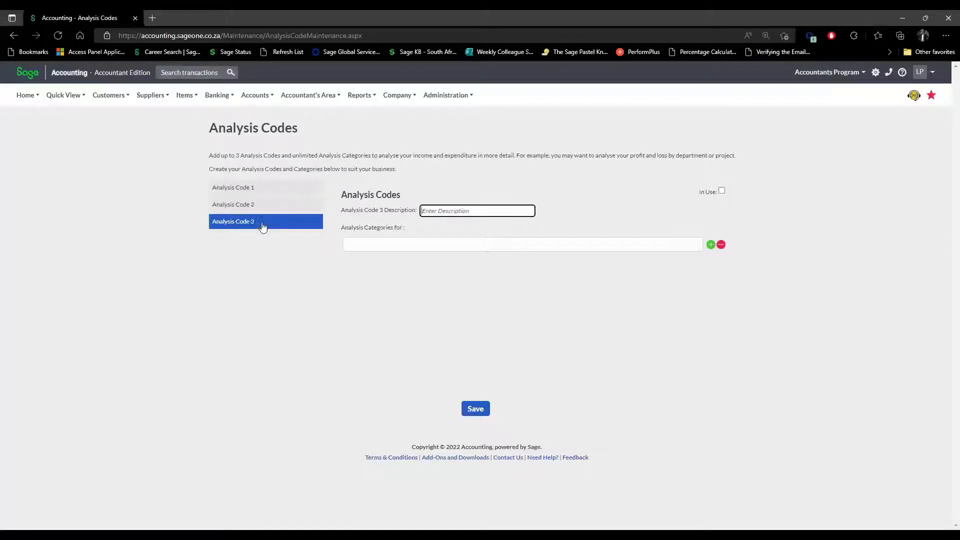
click(379, 245)
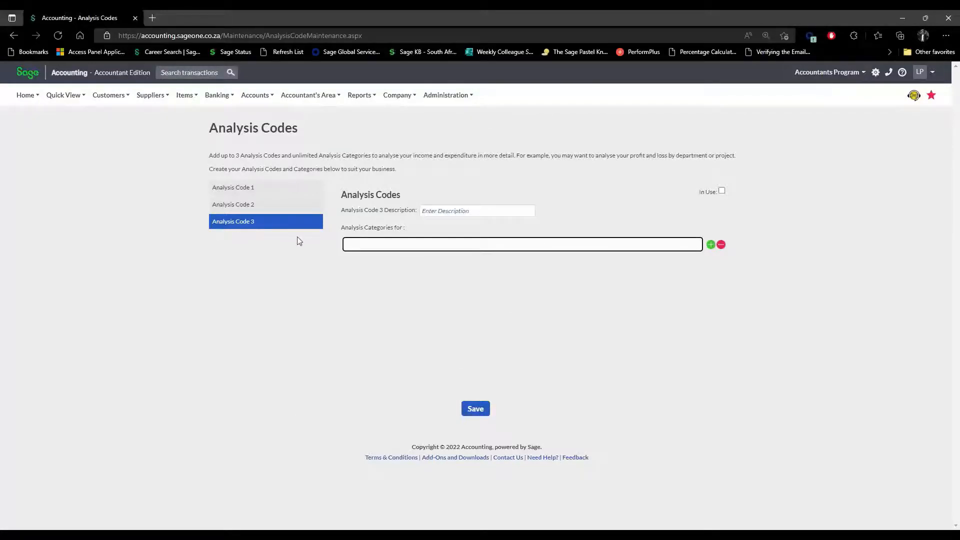
Return to Analysis Code 1, then bring up the Company menu.
click(238, 194)
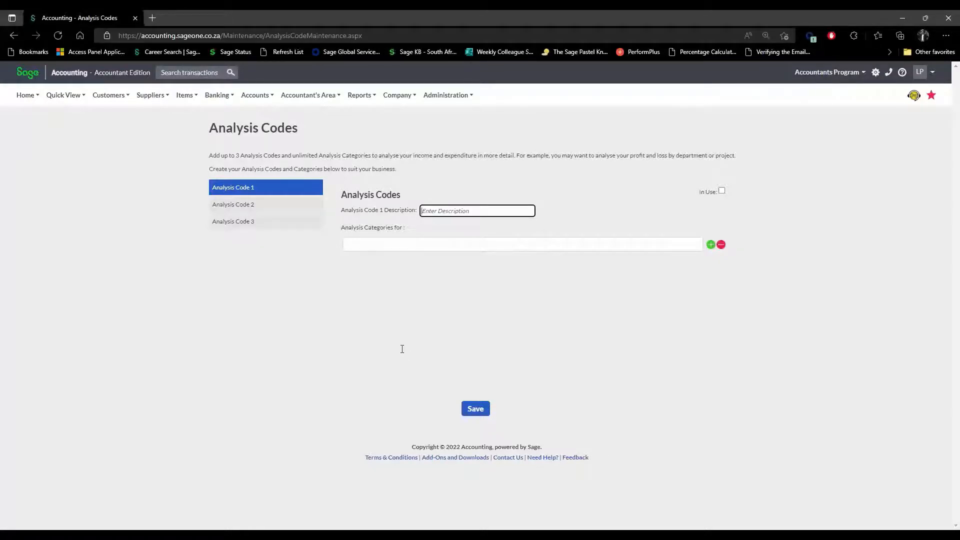
click(396, 95)
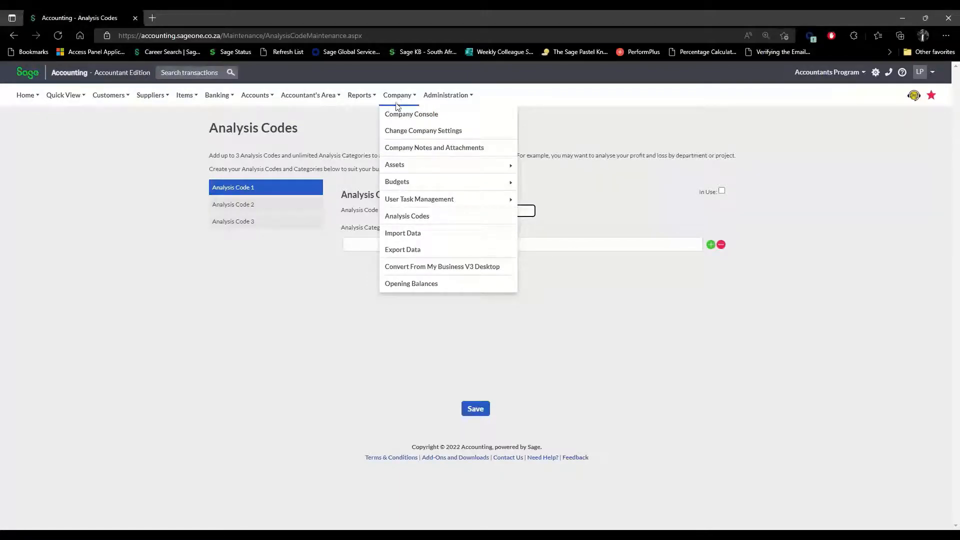
Go to Import Data from CSV and review the import types, keeping Customers selected.
click(414, 234)
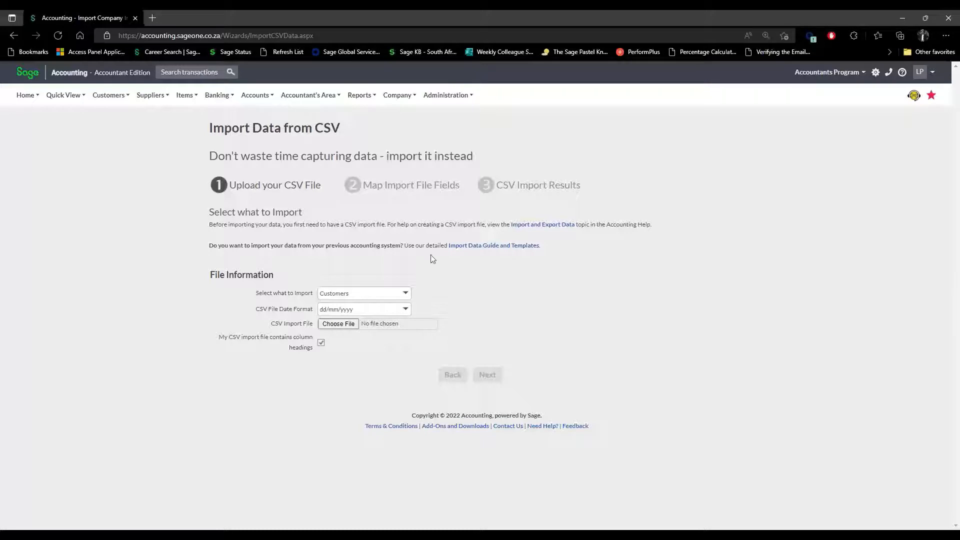
click(405, 295)
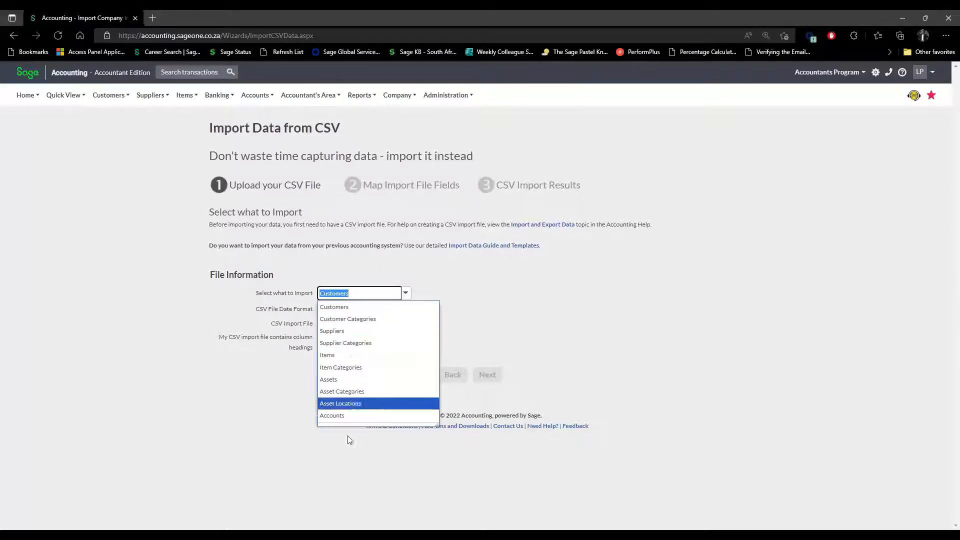
click(522, 299)
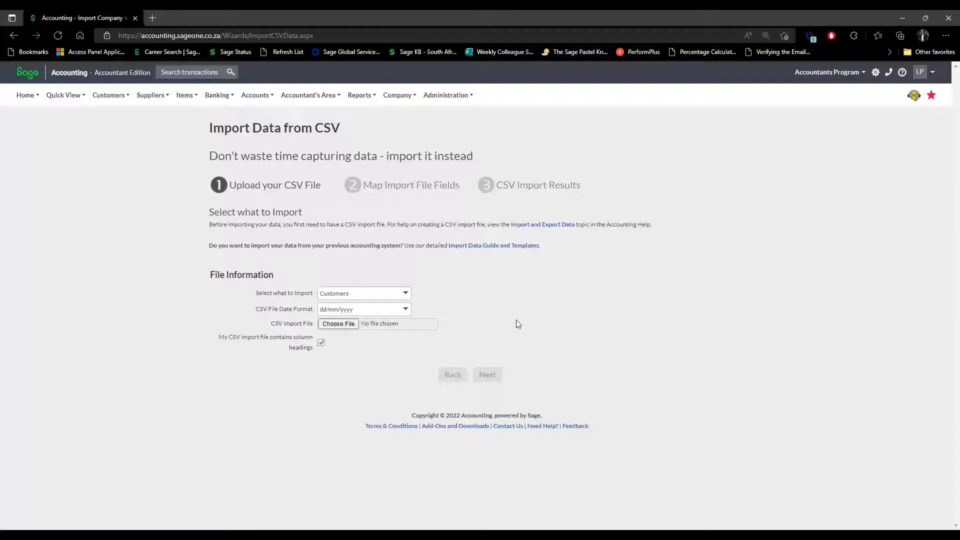
click(405, 293)
click(502, 299)
click(370, 96)
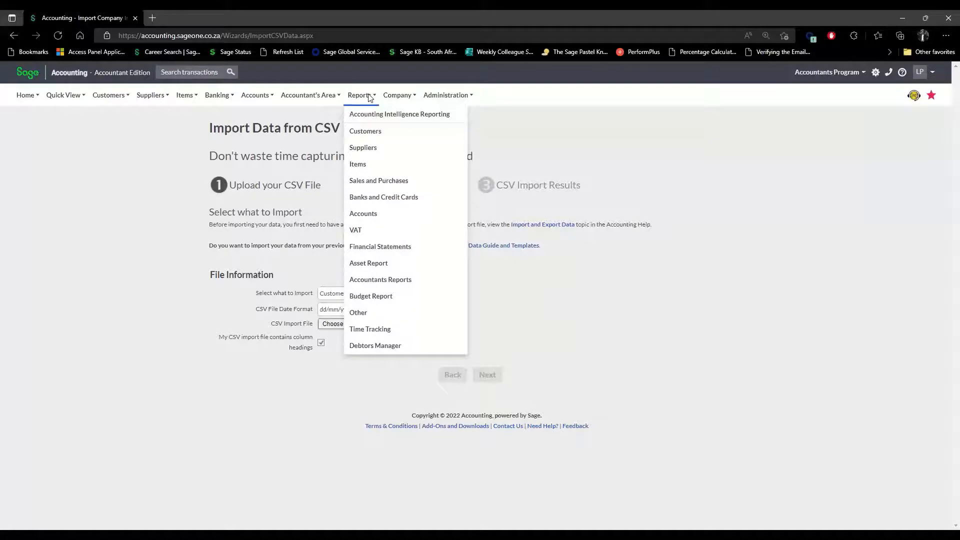
Open Company > Export Data and keep Customers as the export type with dd/mm/yyyy dates.
click(398, 95)
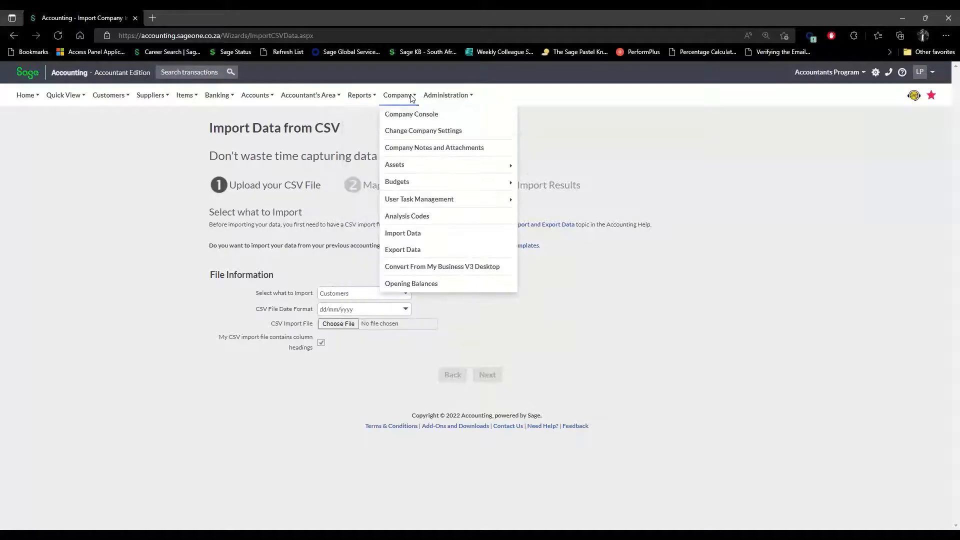
click(404, 250)
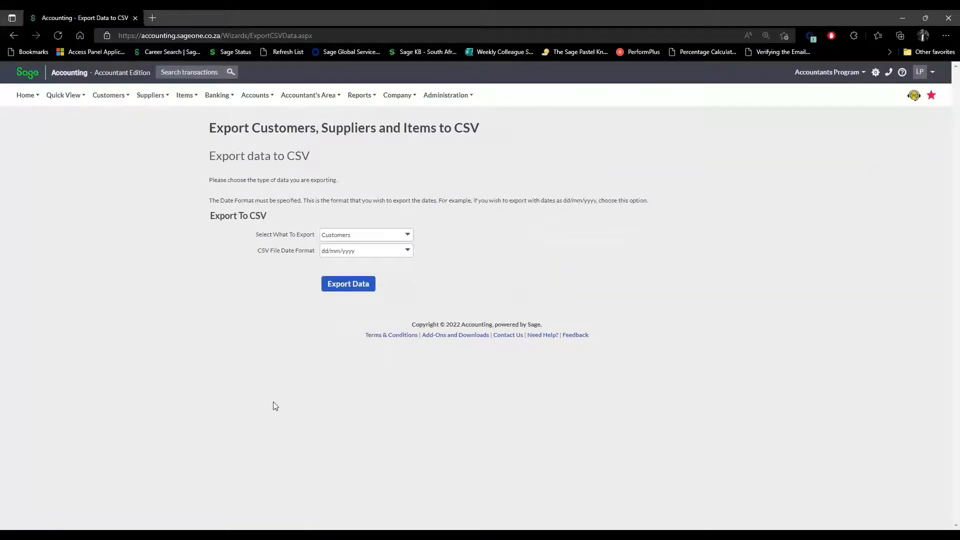
click(409, 237)
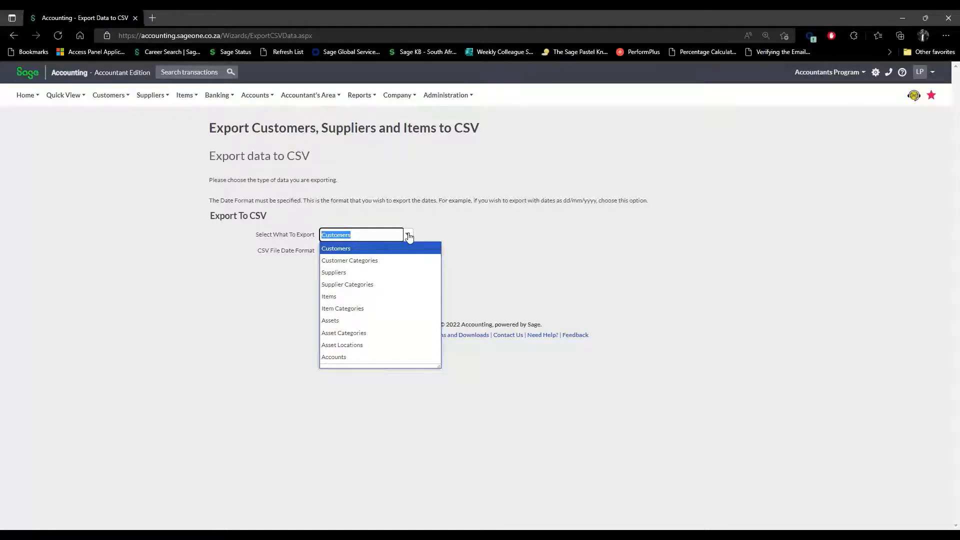
click(555, 256)
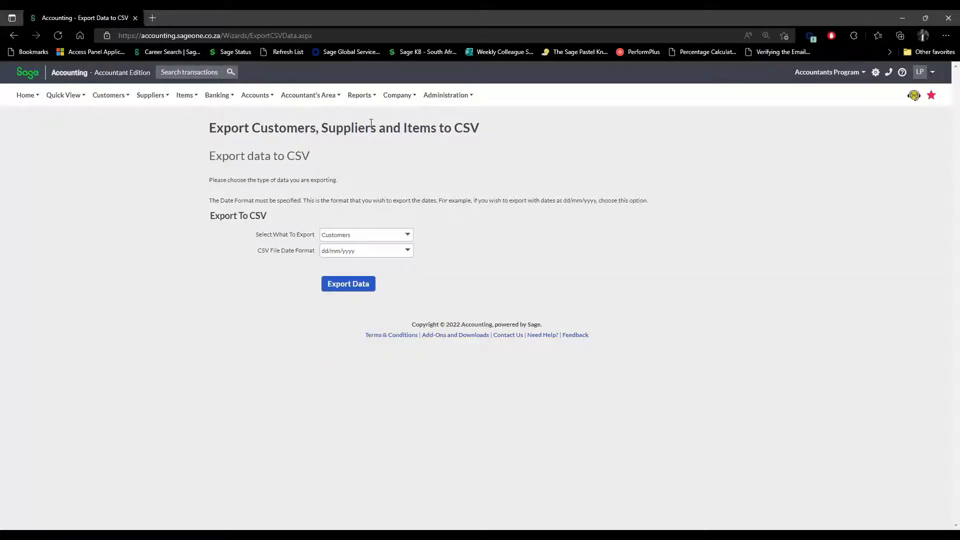
mouse_move(317, 96)
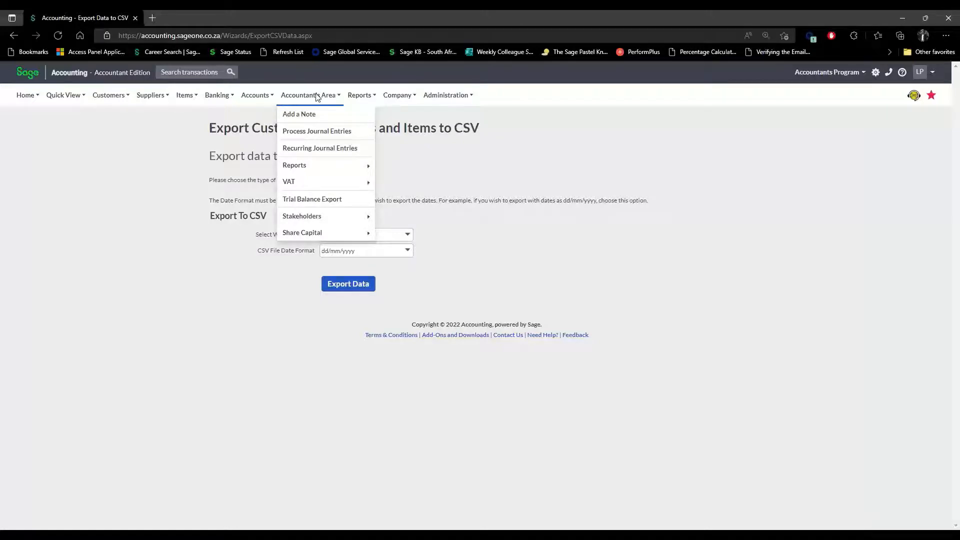
Open Accountant's Area > Process Journal Entries, showing a blank journal row dated 15/08/2022.
click(307, 131)
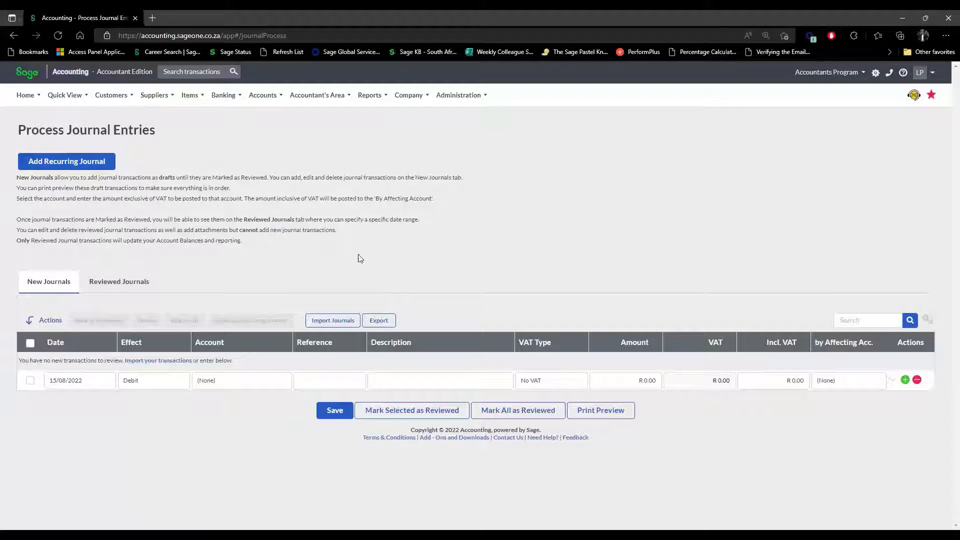
Show the Import Journals options and view the CSV setup help listing required columns.
click(334, 320)
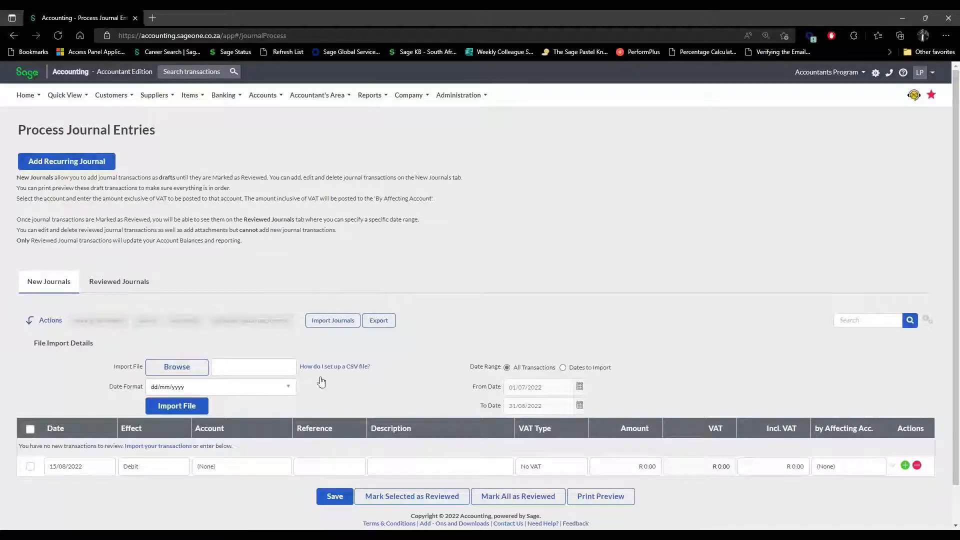
click(336, 368)
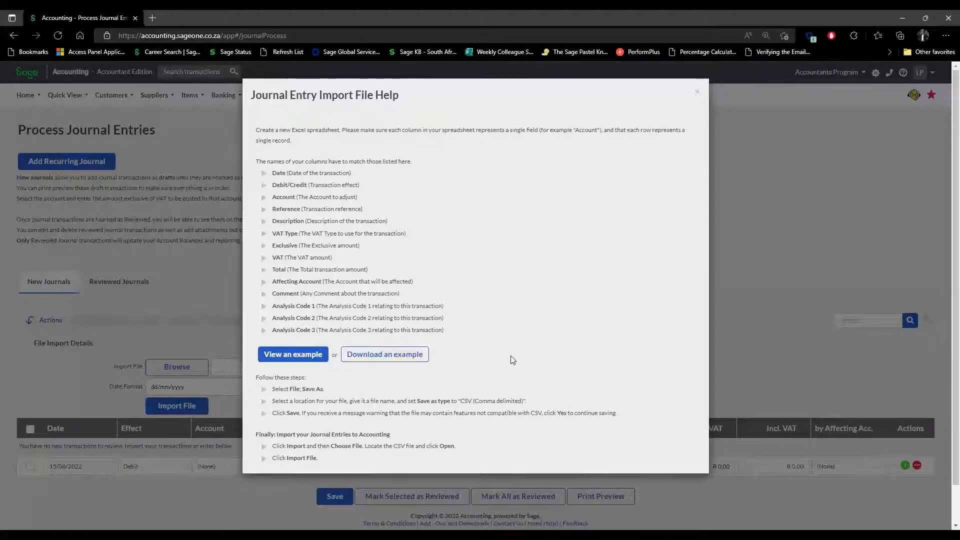
Close the journal import help and start a new recurring journal template.
click(697, 95)
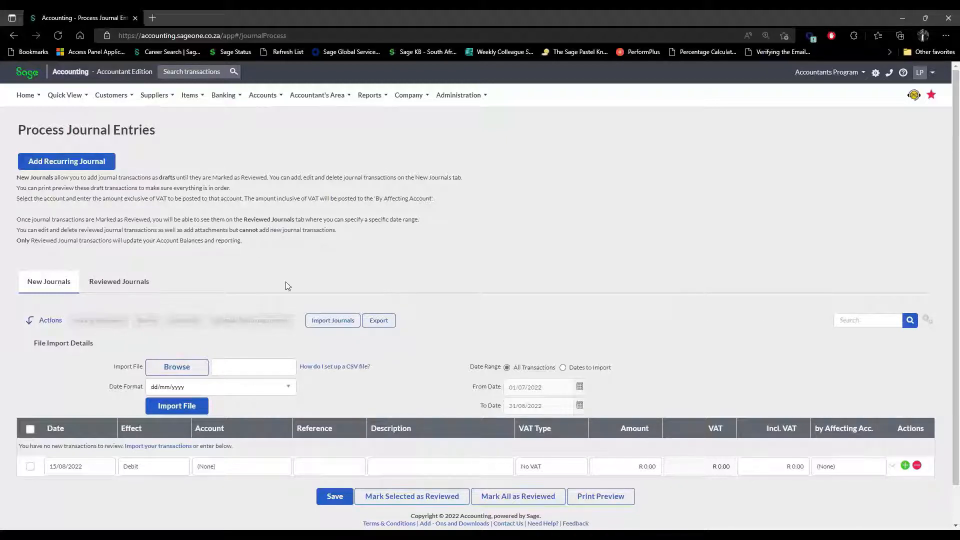
click(65, 169)
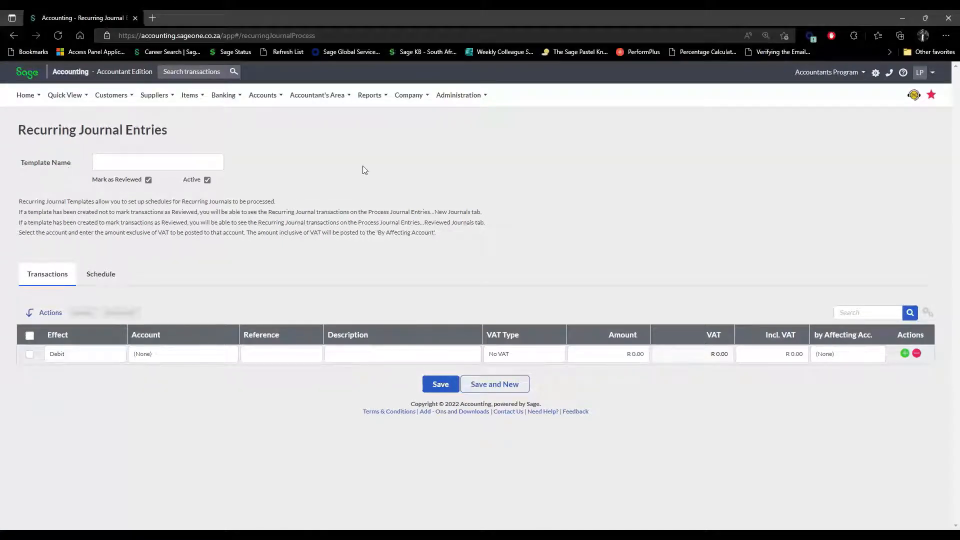
Focus the template name and view the One Time Only schedule starting 16/08/2022.
click(162, 161)
click(111, 275)
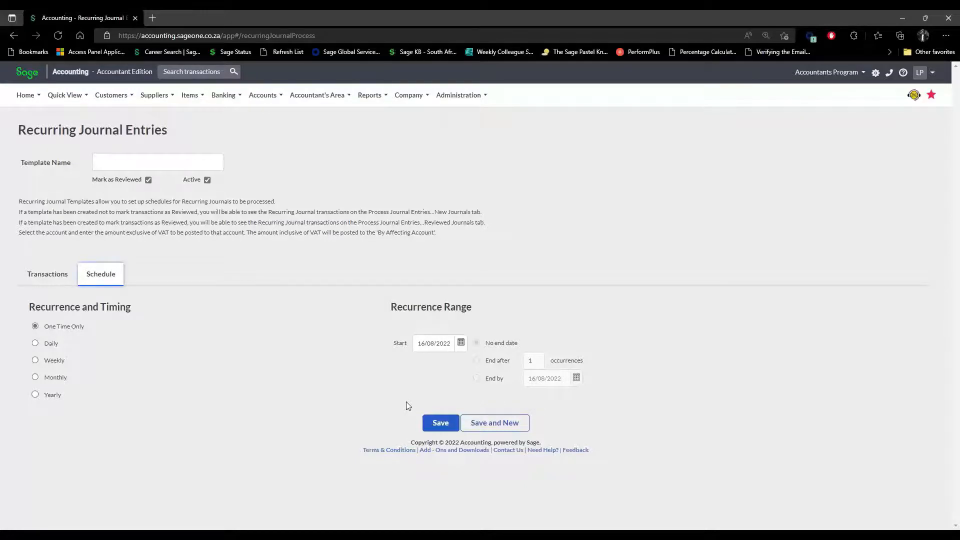
click(223, 100)
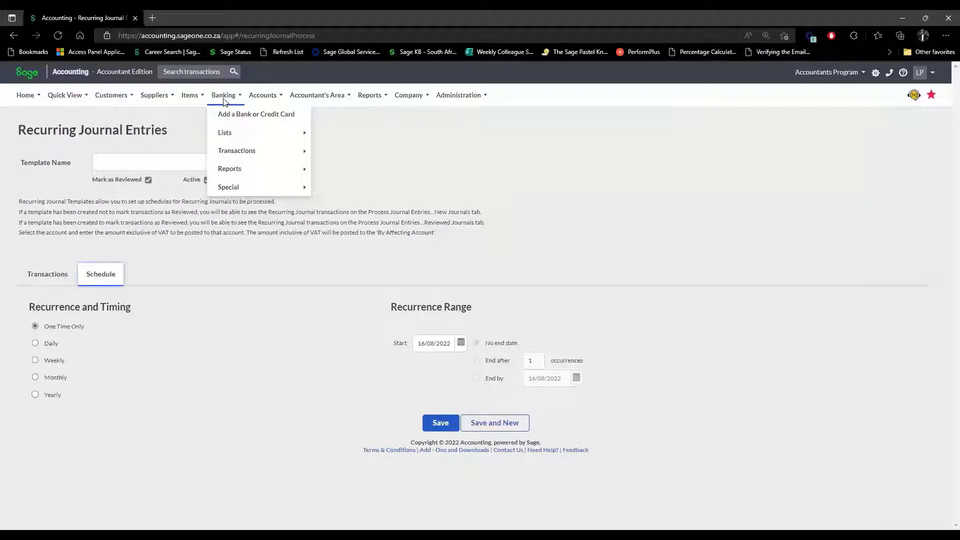
Open Banking > Transactions > Banking with Discovery Bank selected.
mouse_move(300, 150)
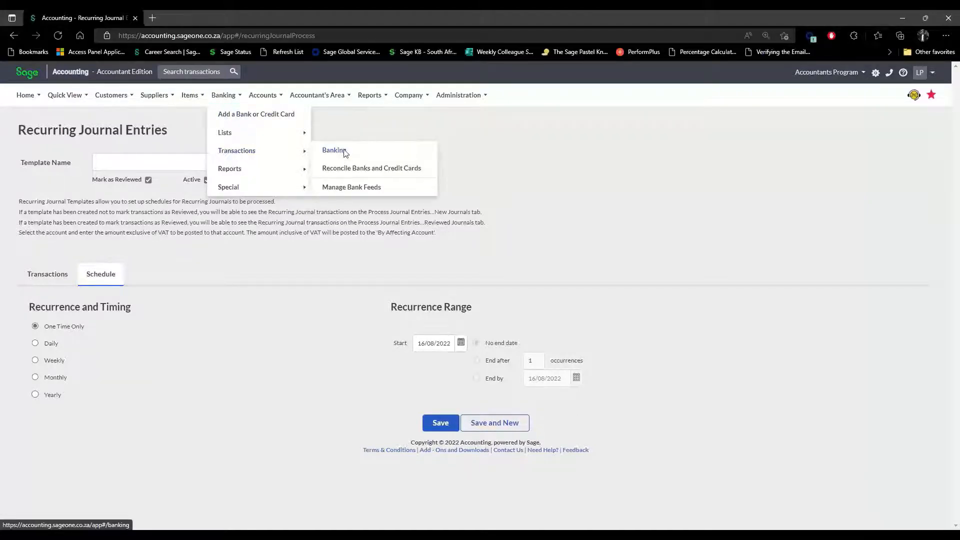
click(334, 150)
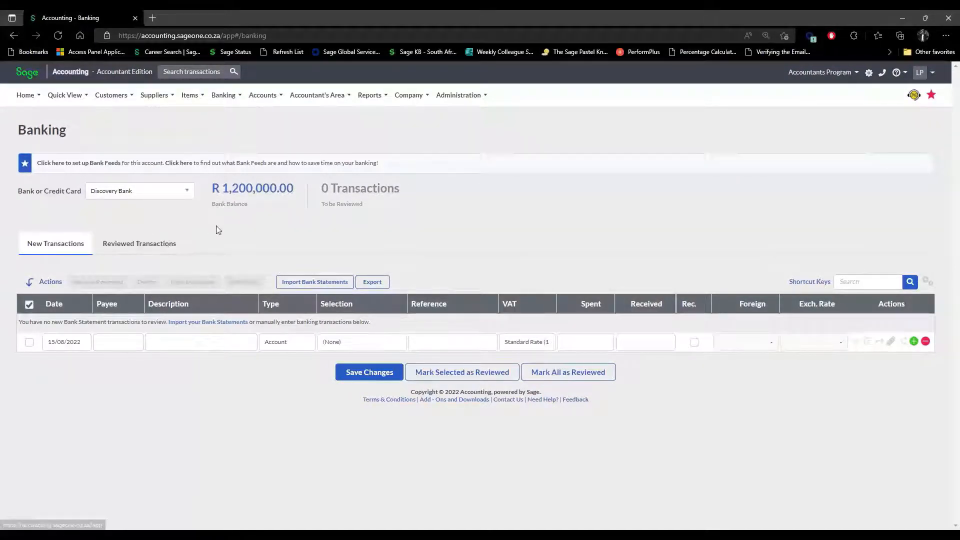
click(188, 192)
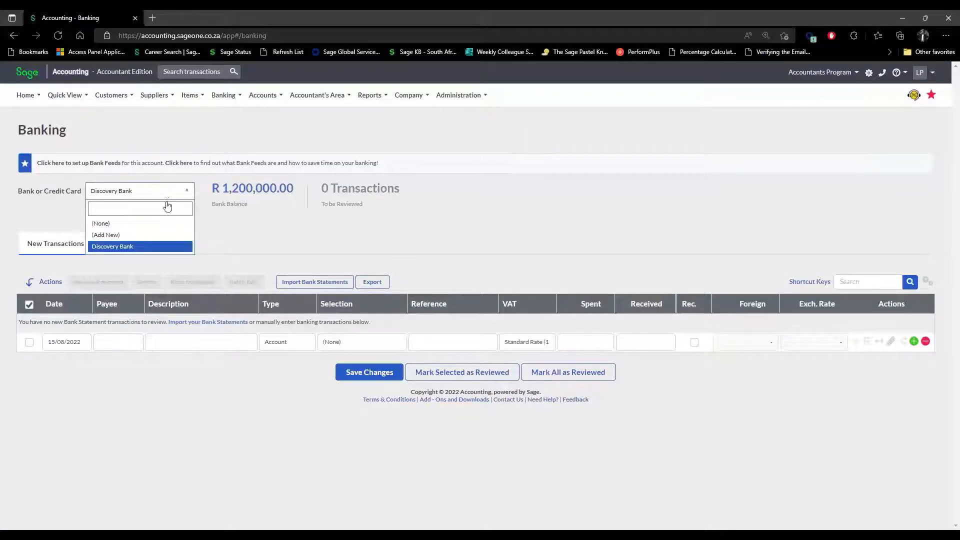
click(183, 247)
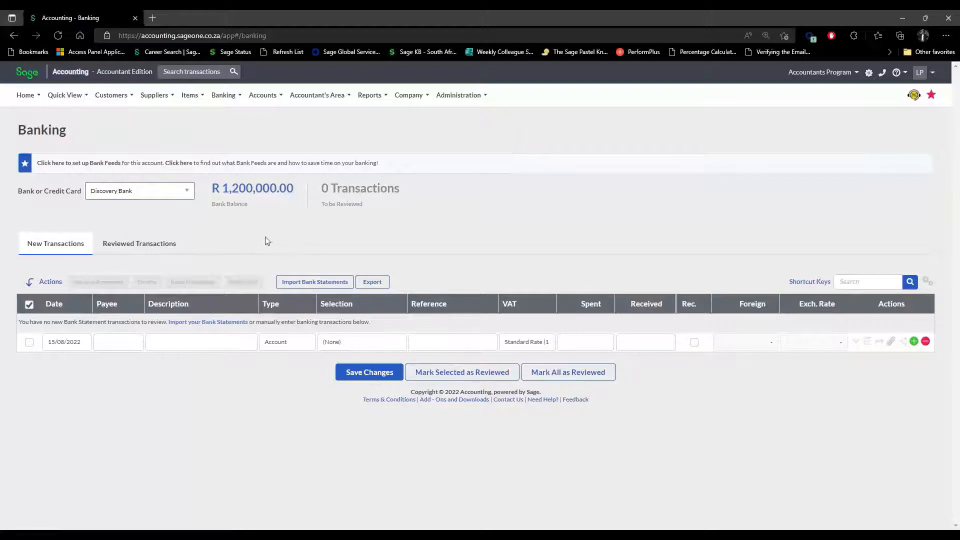
Switch the bank account to (None) and back to Discovery Bank, twice.
click(188, 197)
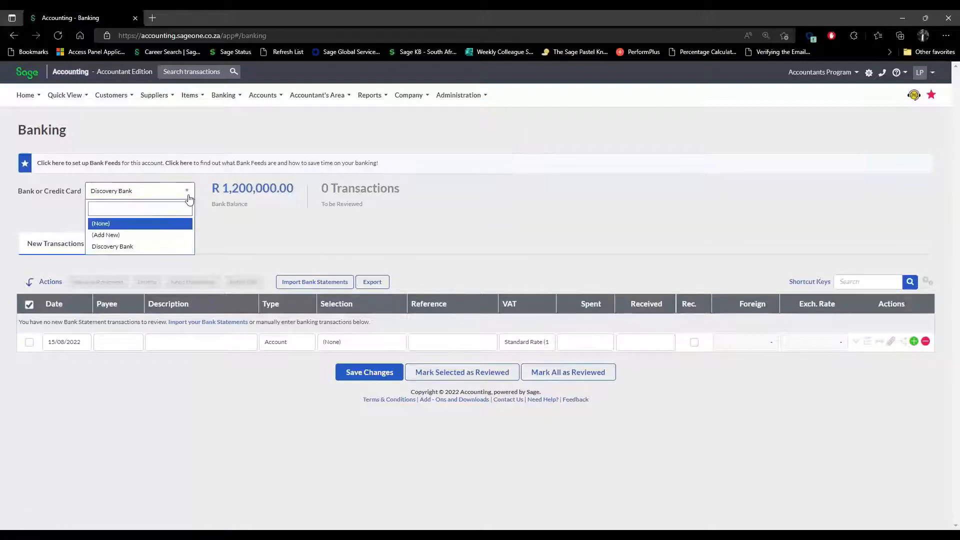
click(101, 223)
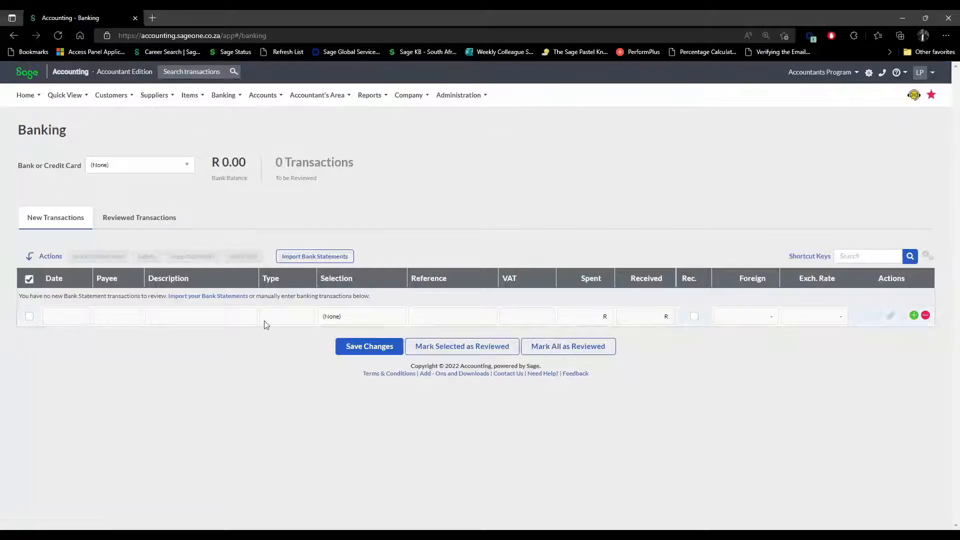
click(186, 166)
click(145, 219)
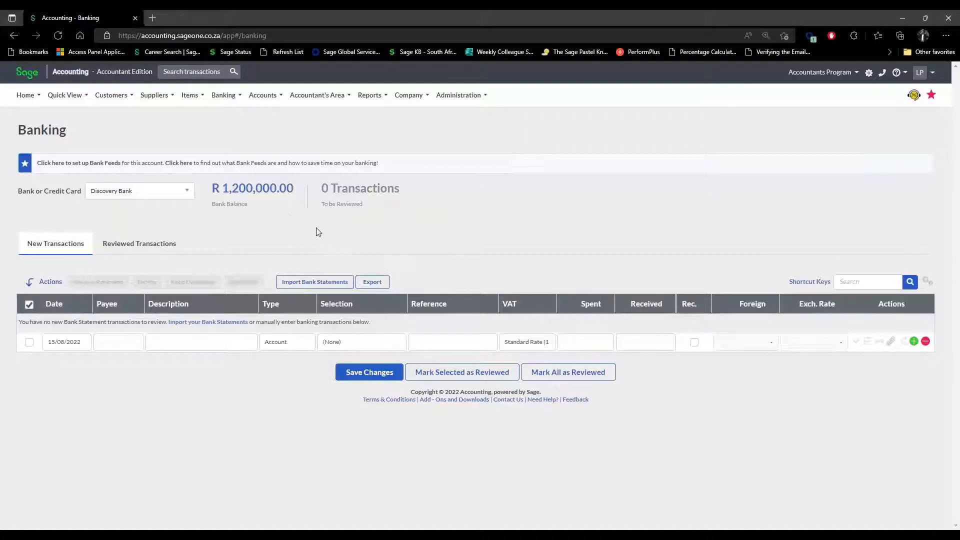
click(184, 192)
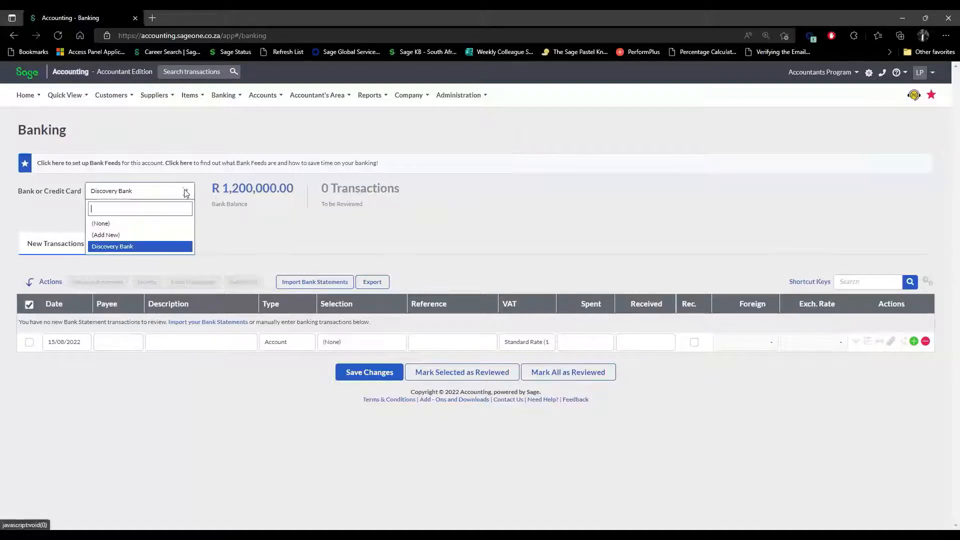
click(165, 223)
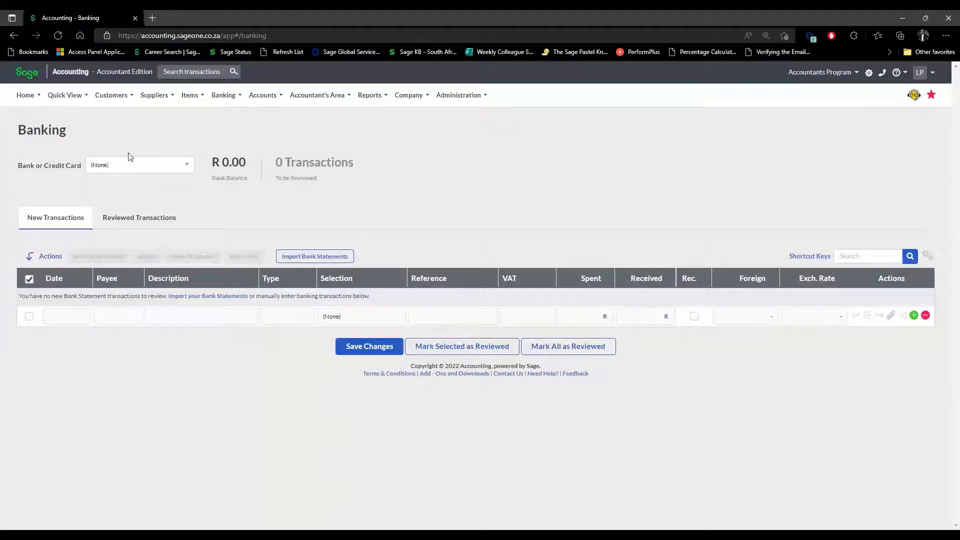
click(187, 165)
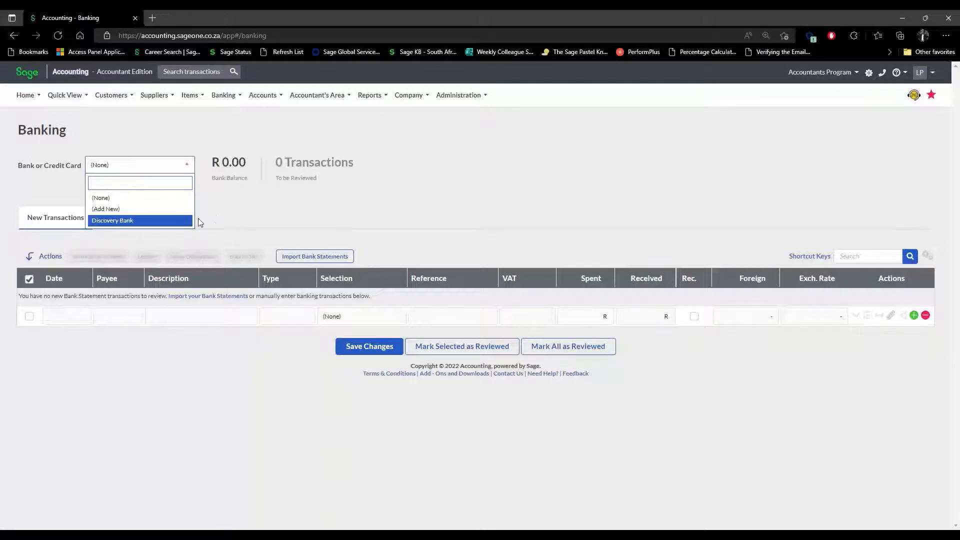
click(154, 221)
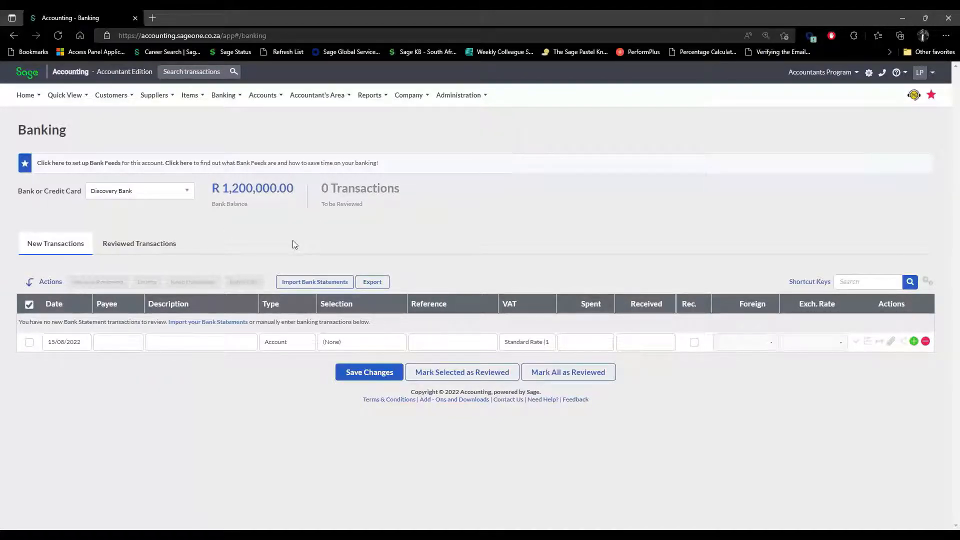
click(313, 281)
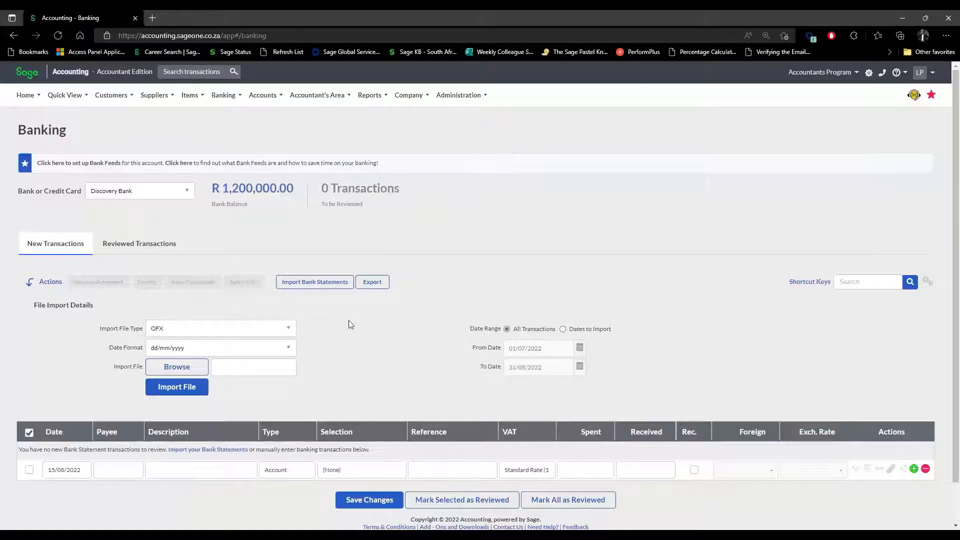
click(290, 331)
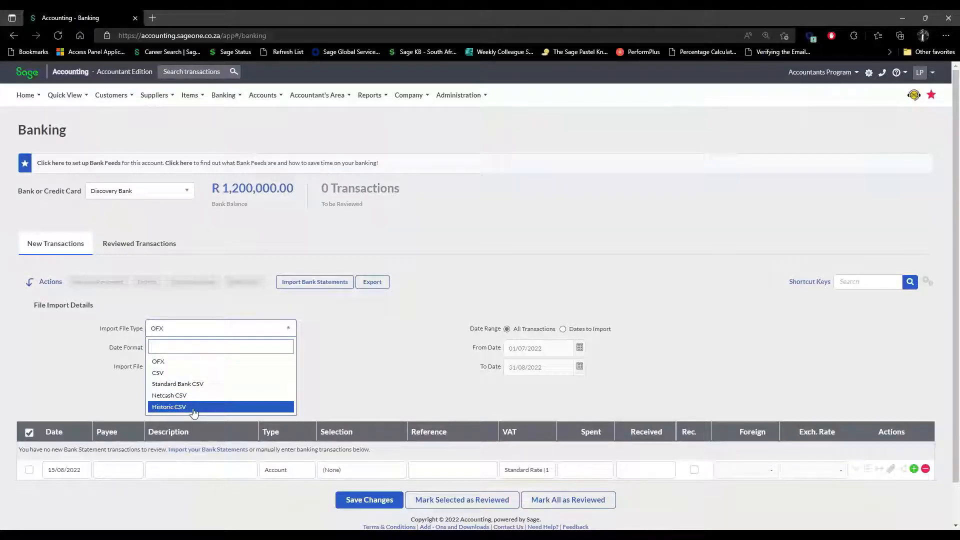
click(366, 380)
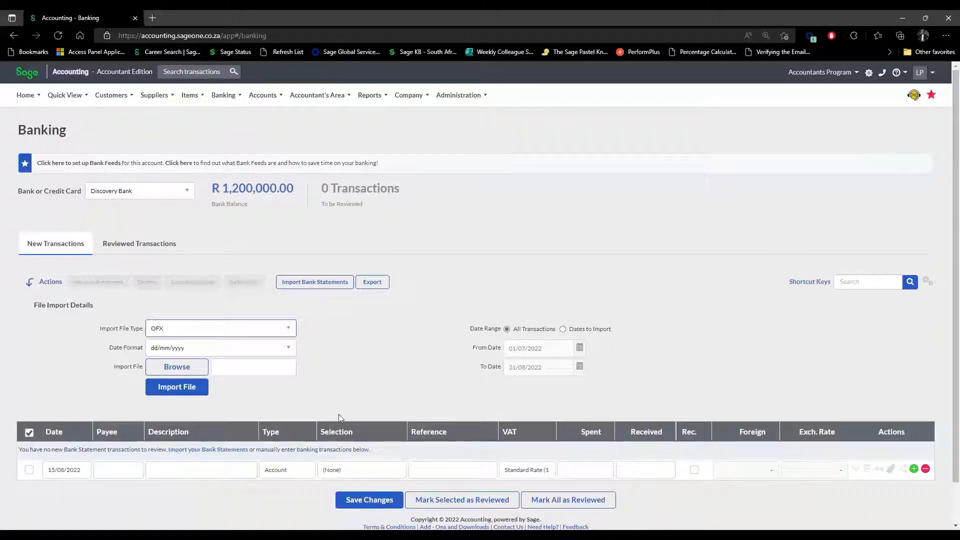
click(279, 334)
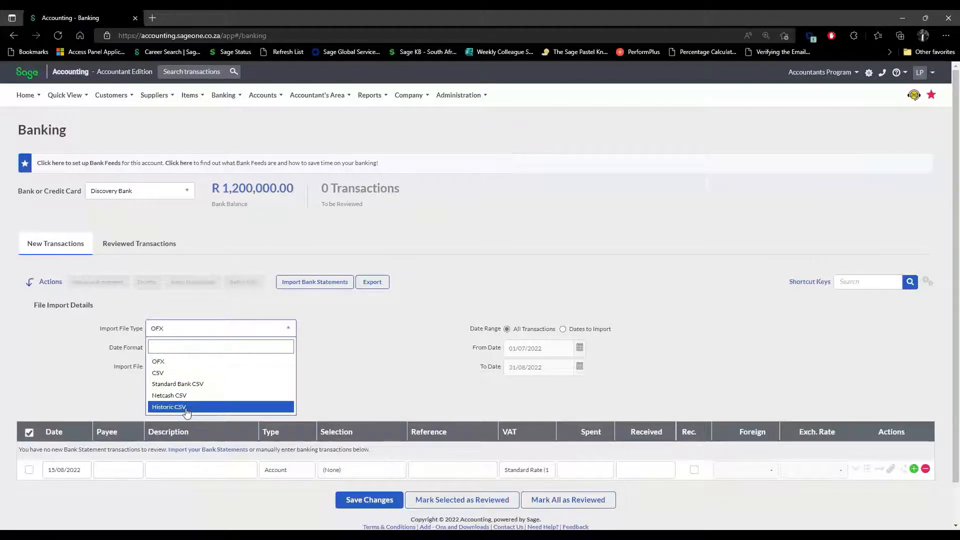
click(328, 380)
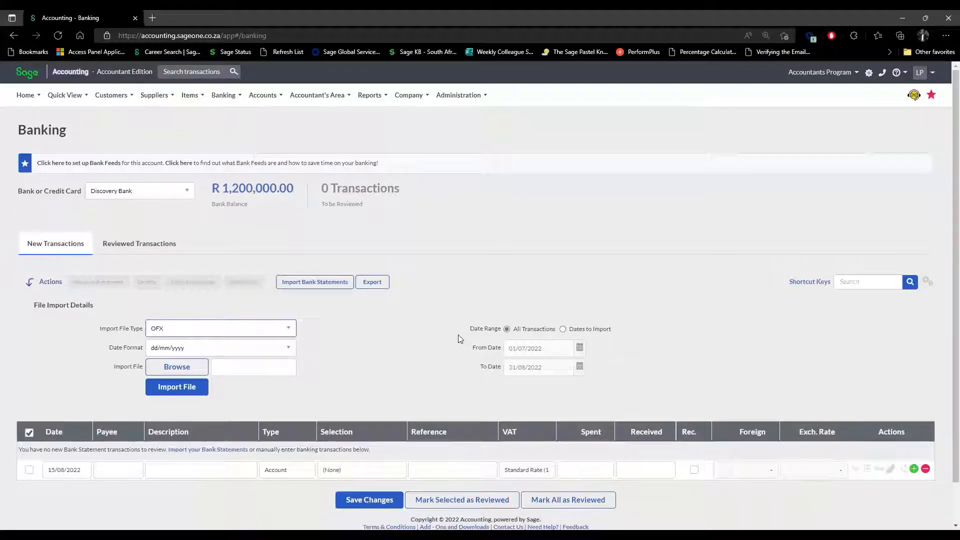
click(288, 328)
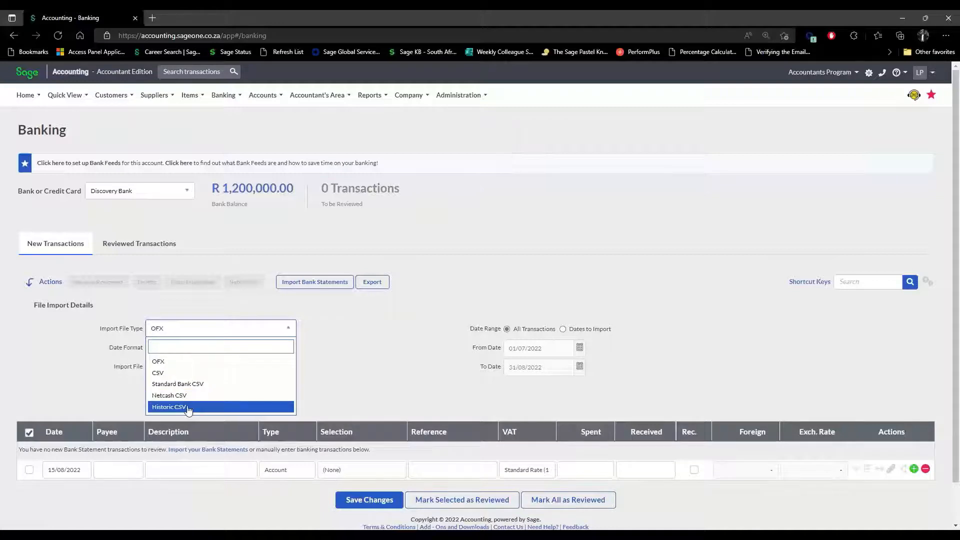
click(433, 361)
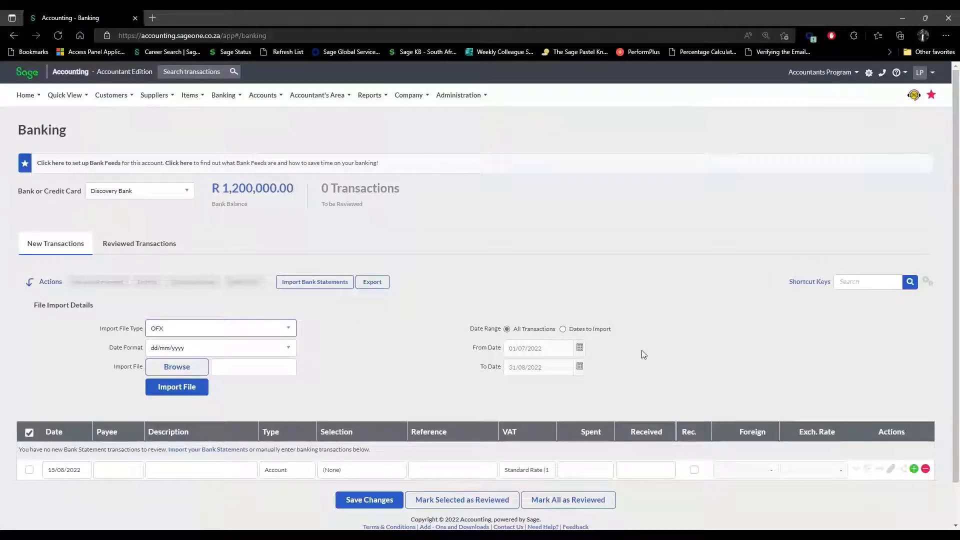
click(563, 329)
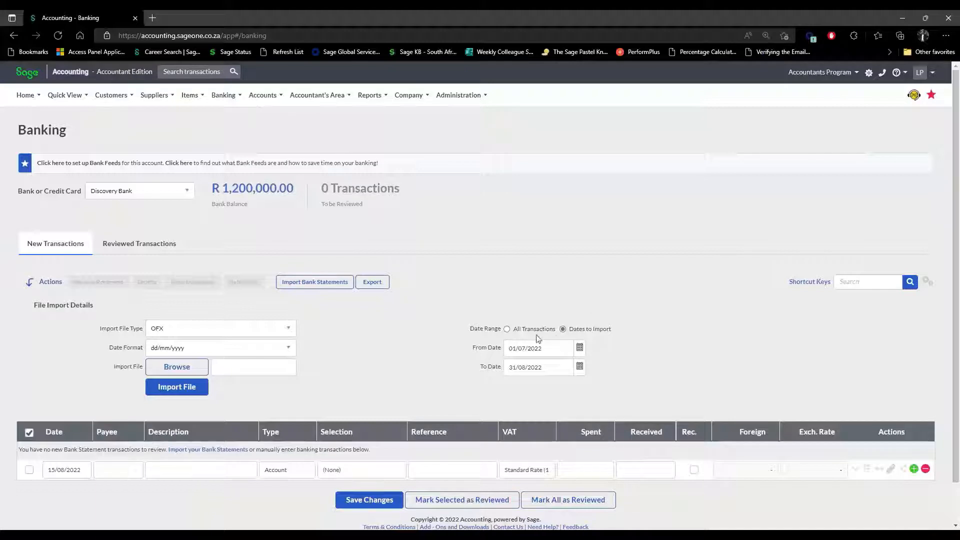
click(508, 329)
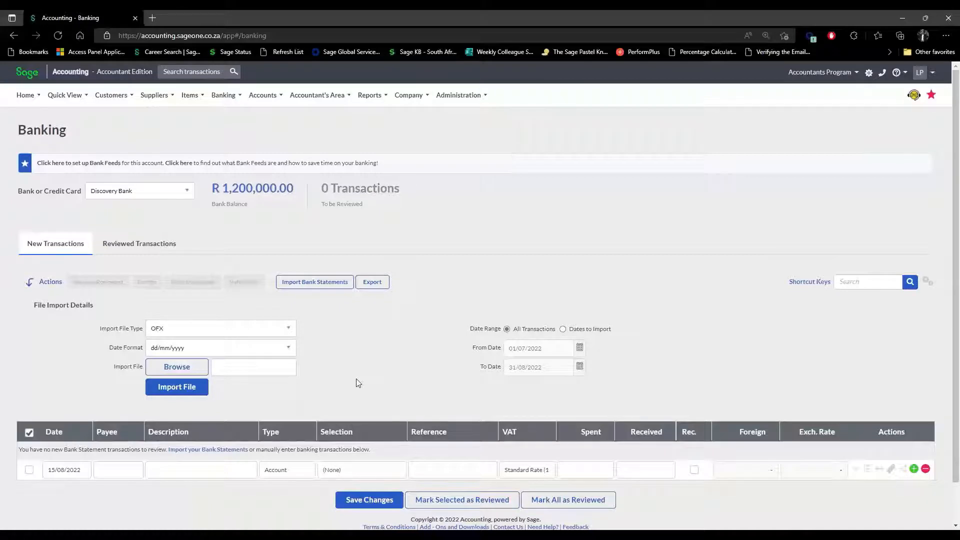
click(56, 250)
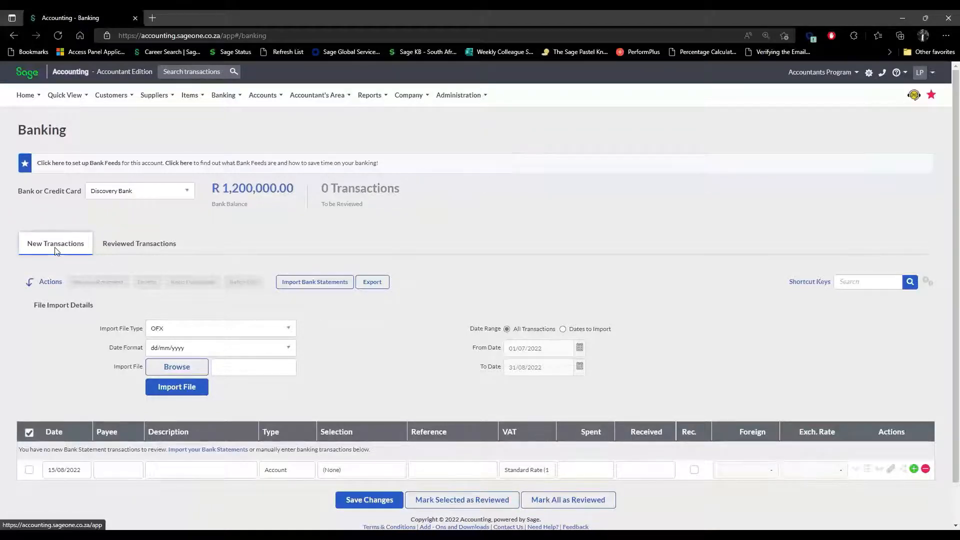
Enter a transaction described Test, allocated to Other Sales, reference Greatness, received R 5,000.00.
click(199, 471)
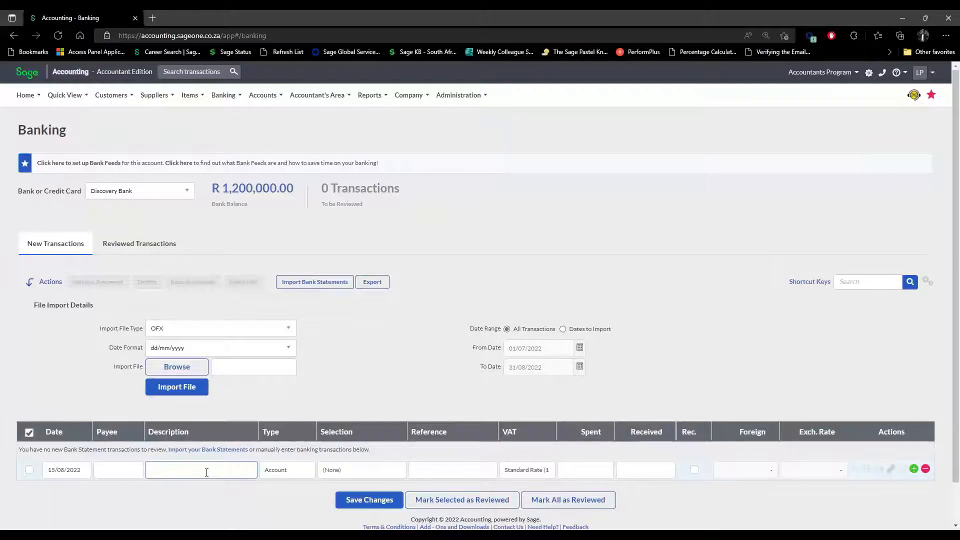
text(Test)
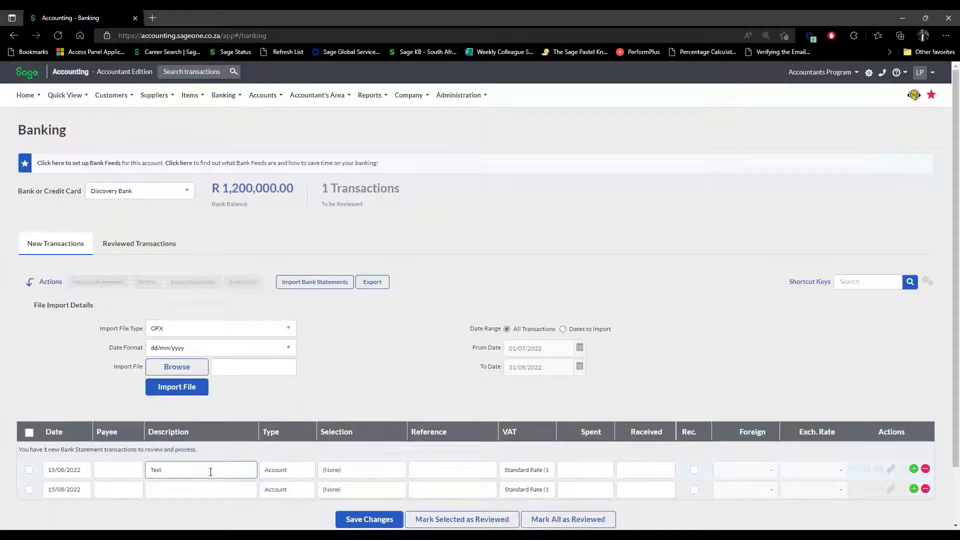
click(376, 473)
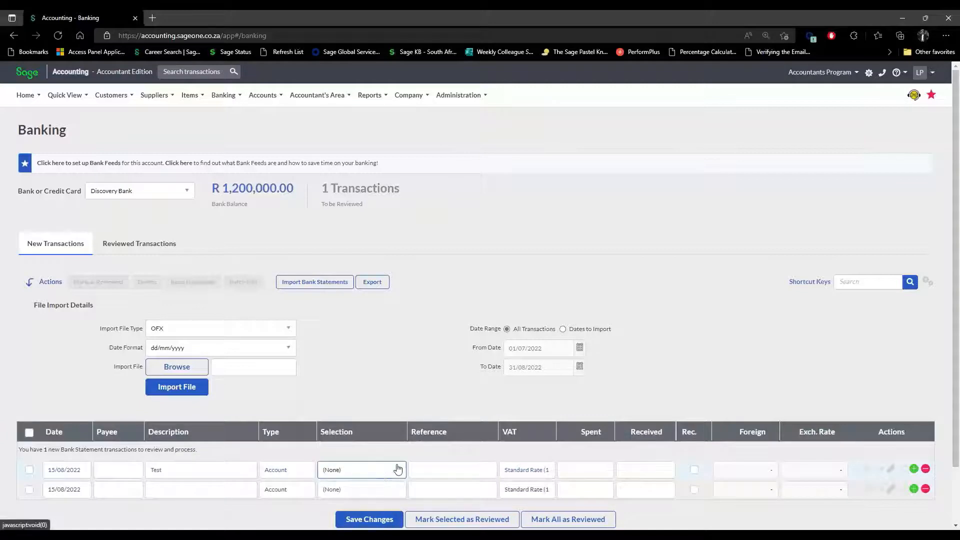
click(395, 471)
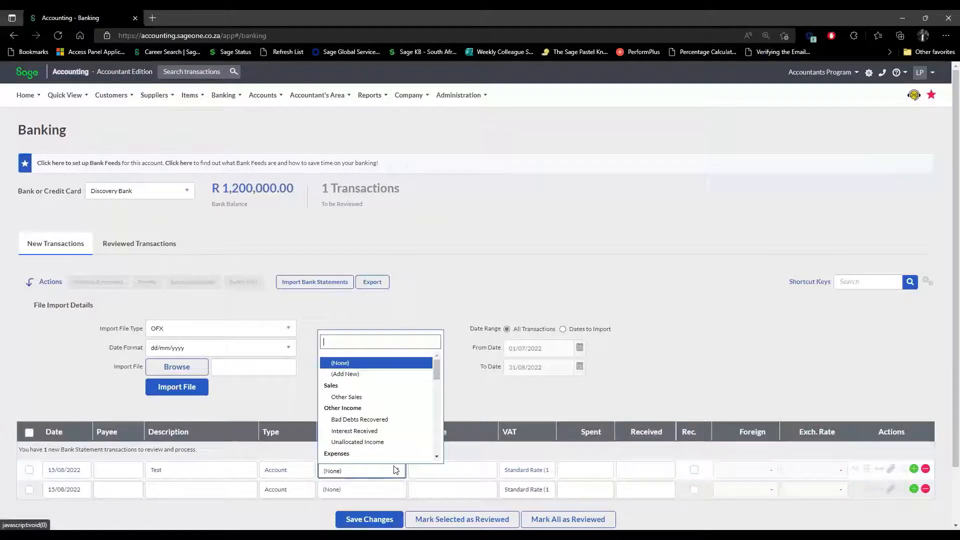
click(364, 397)
click(468, 469)
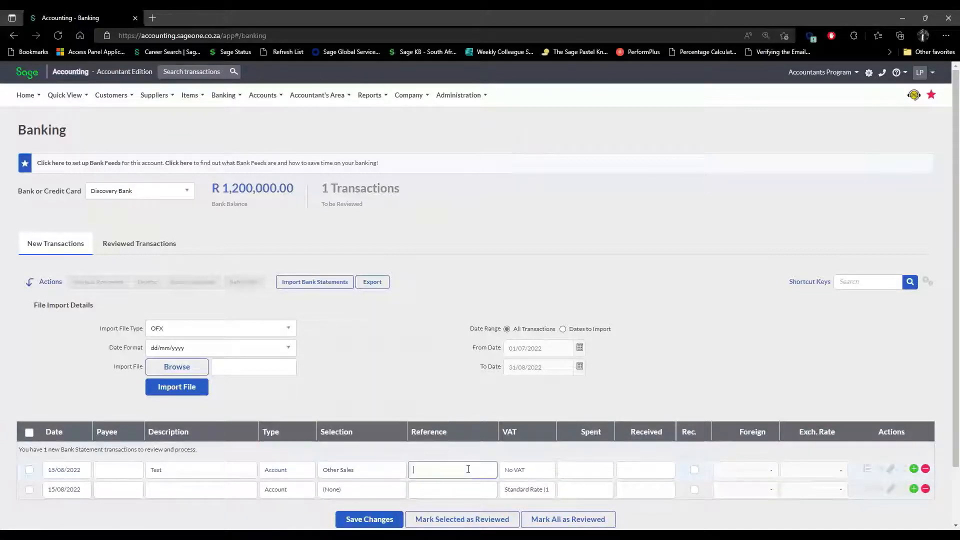
text(Creatness)
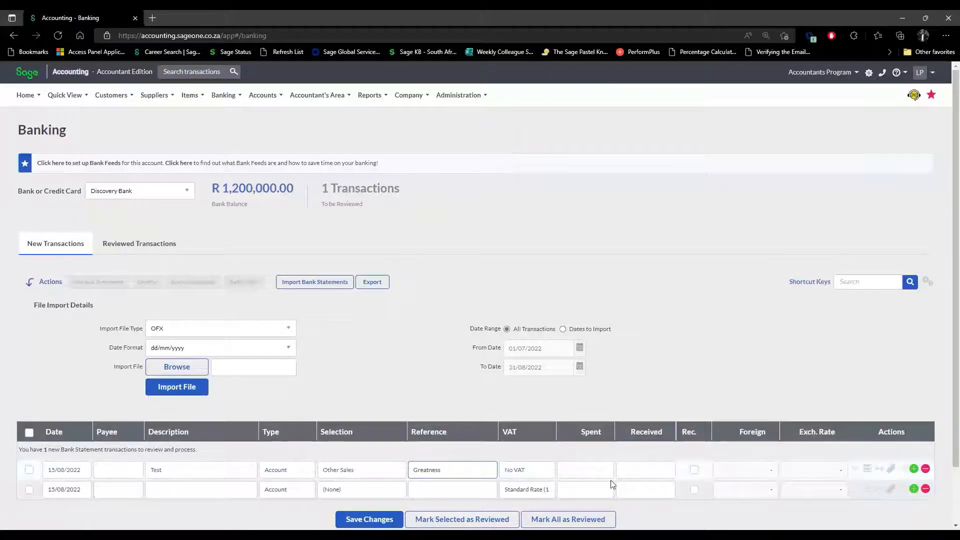
click(644, 468)
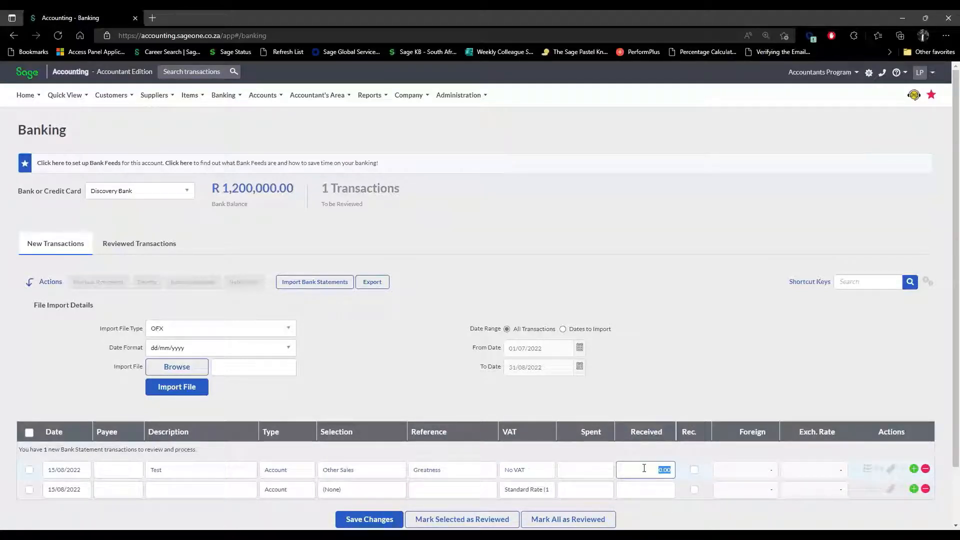
text(5000)
click(692, 452)
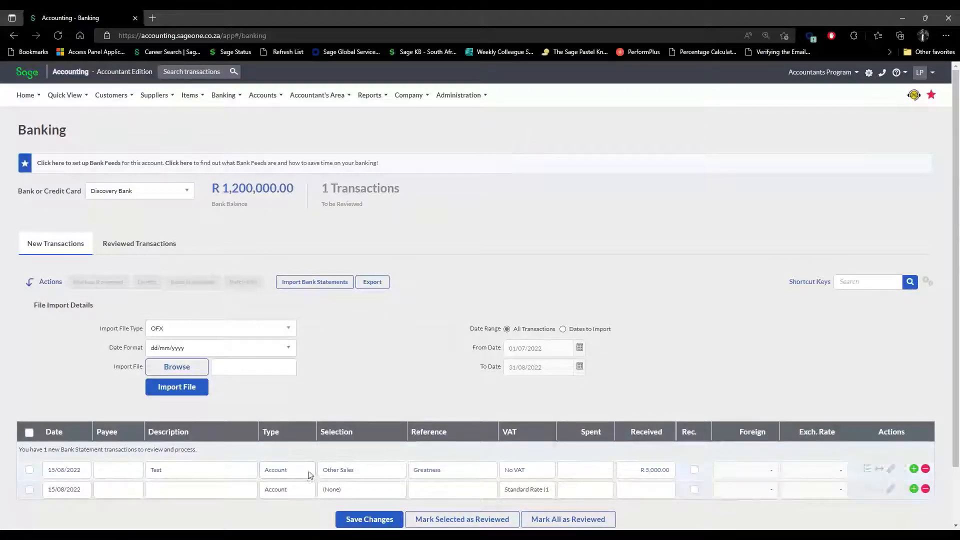
Reallocate the transaction to Bank Charges with reference 'Discovery Bank Chargers'.
click(348, 473)
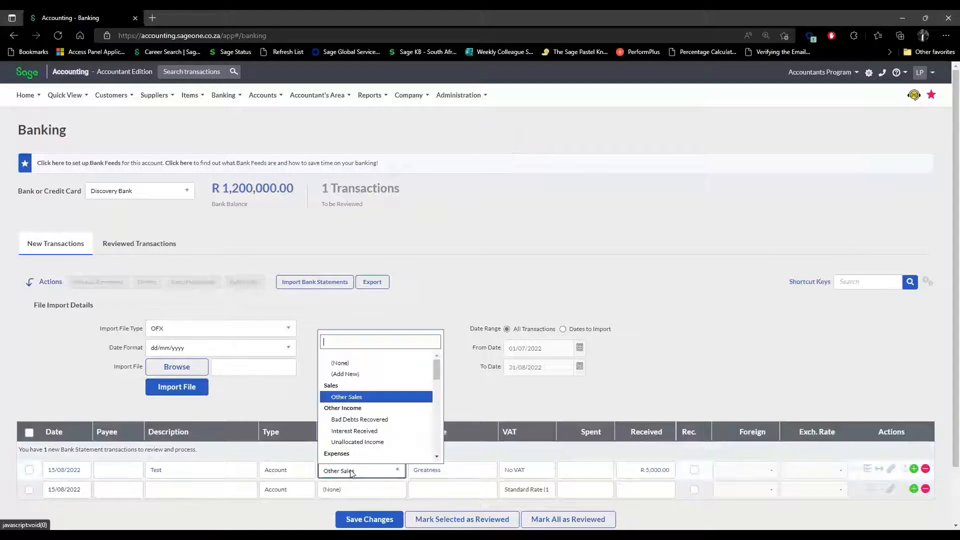
scroll(373, 446, down, 2)
click(373, 427)
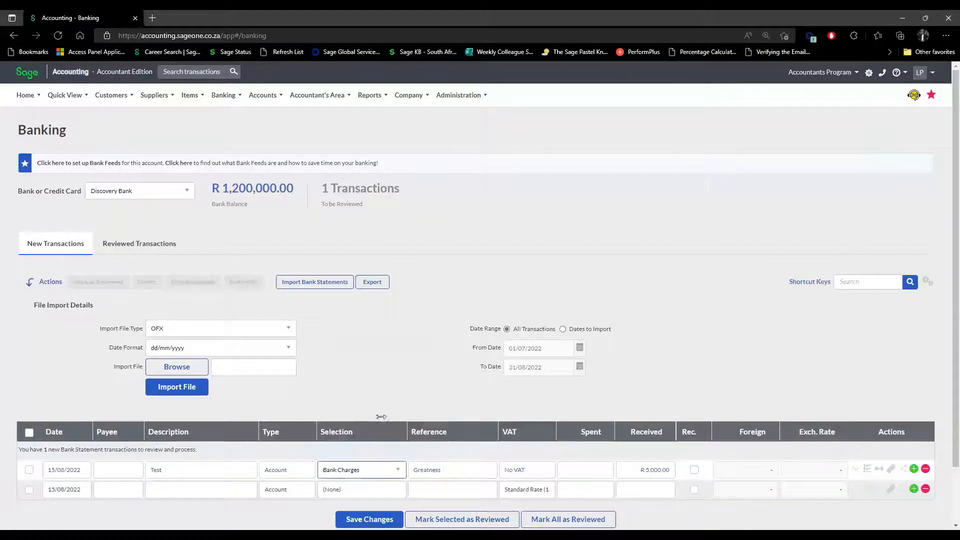
click(465, 469)
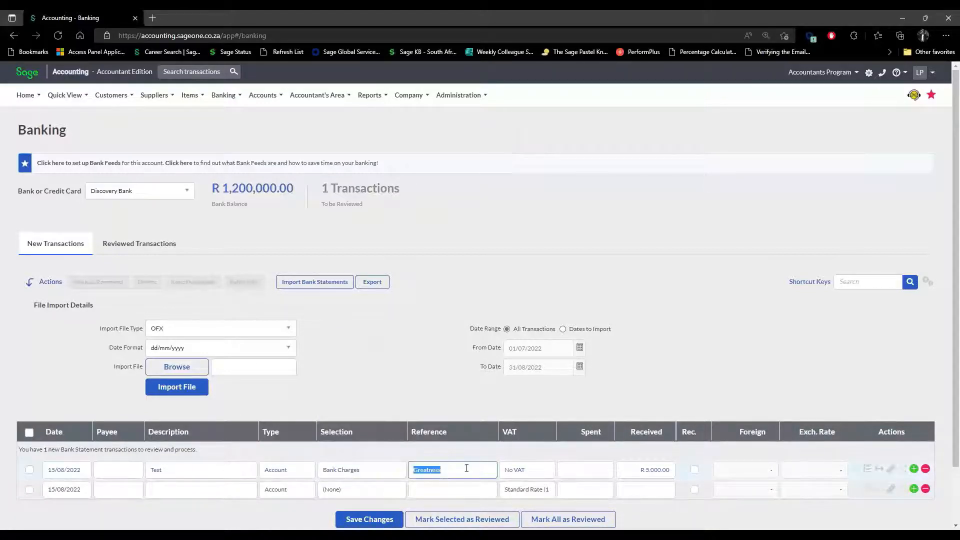
text(Discovery Bank CG)
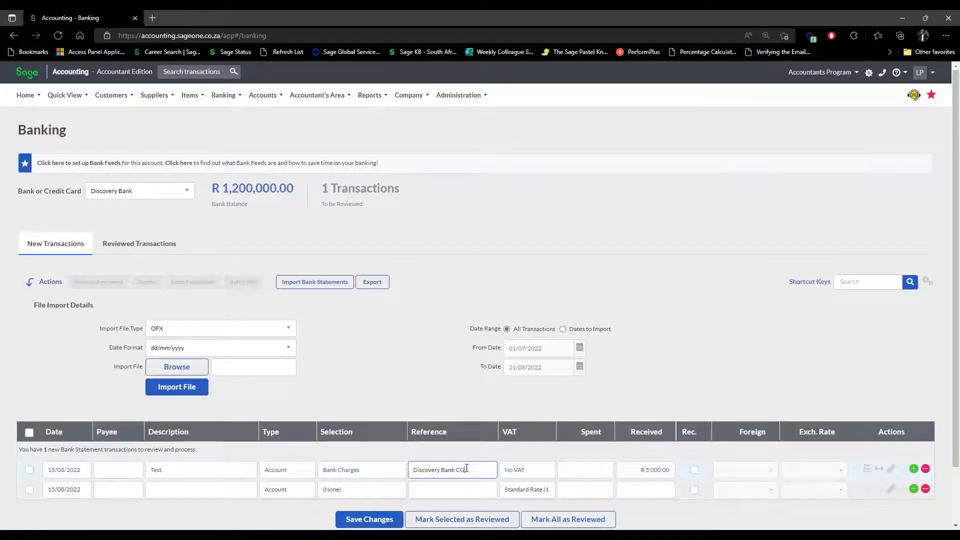
text(arger)
click(465, 470)
key(BackSpace)
text(harger)
click(481, 470)
text(s)
Change the amount to R 20.00 spent instead of received.
click(654, 470)
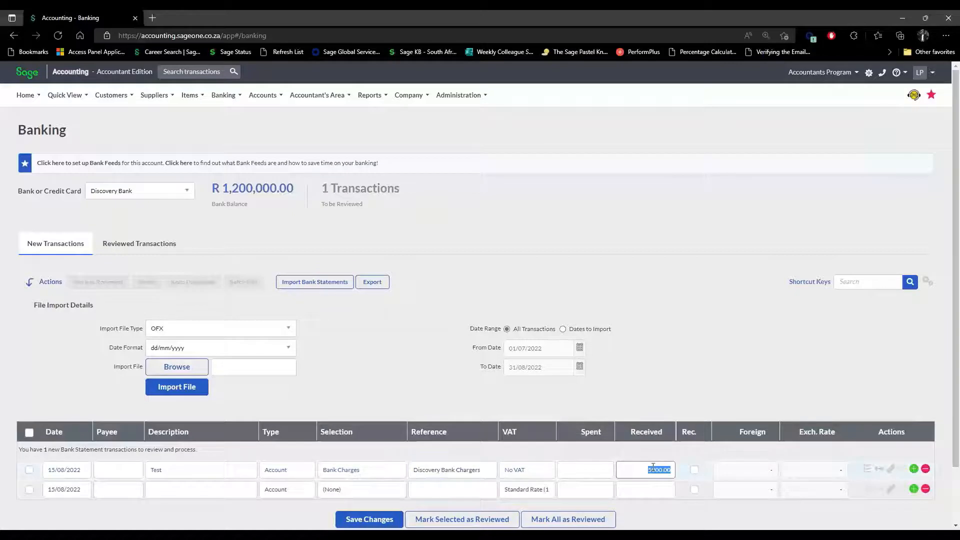
click(599, 473)
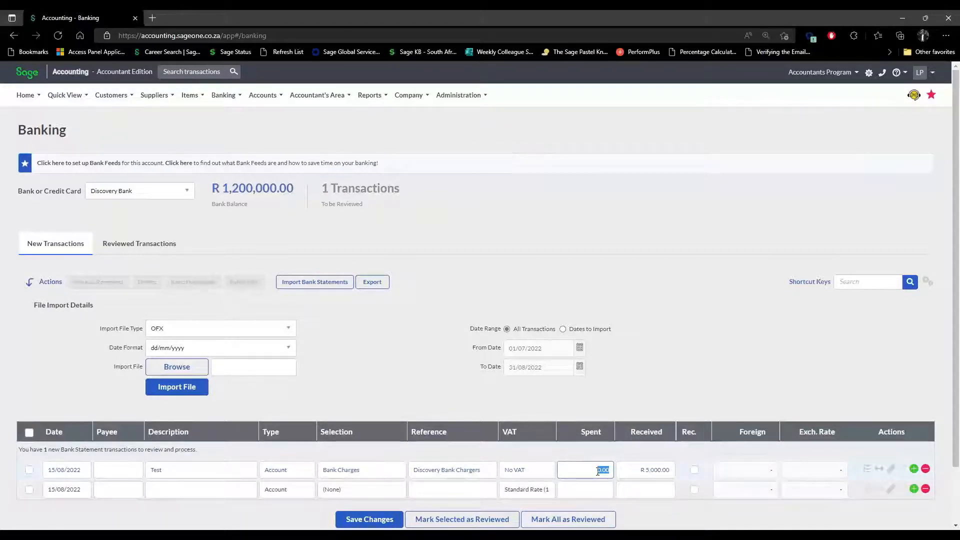
text(20)
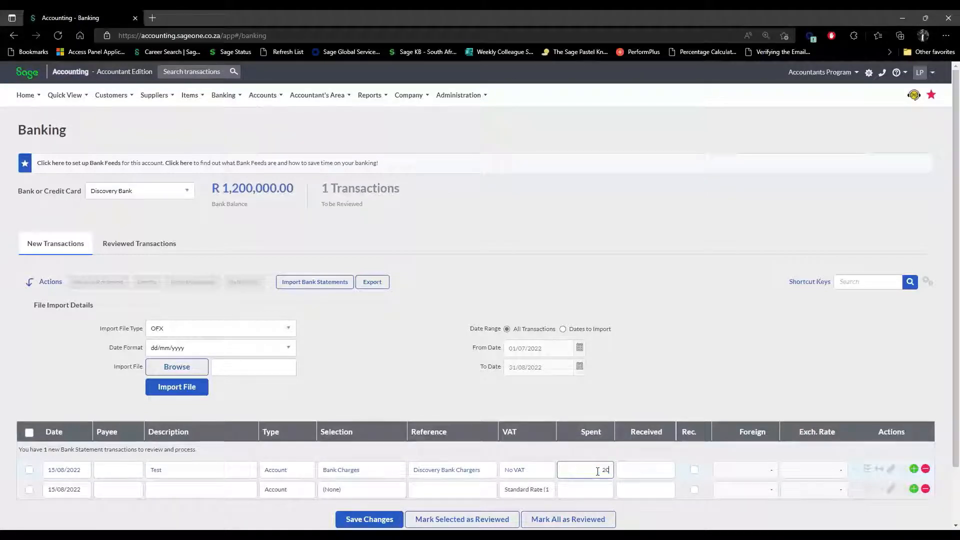
click(640, 471)
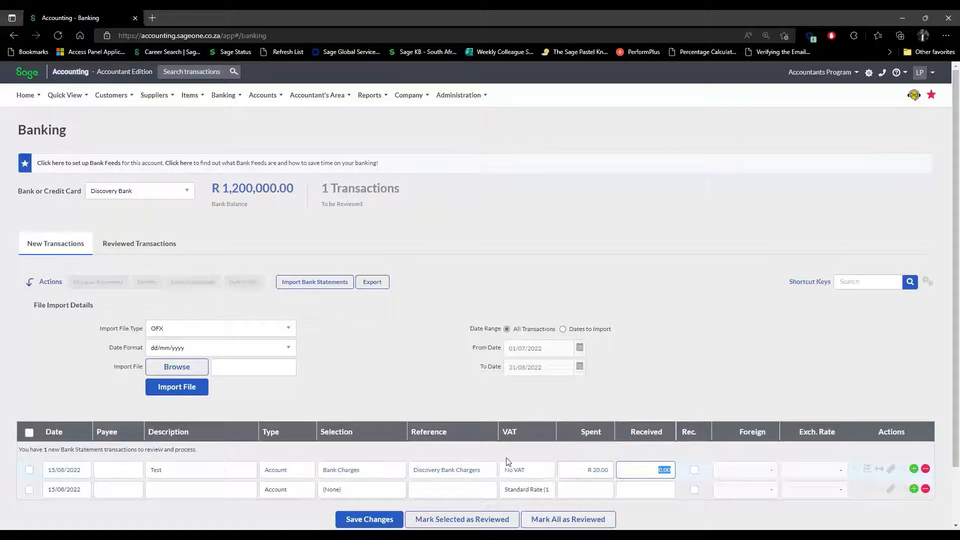
click(868, 471)
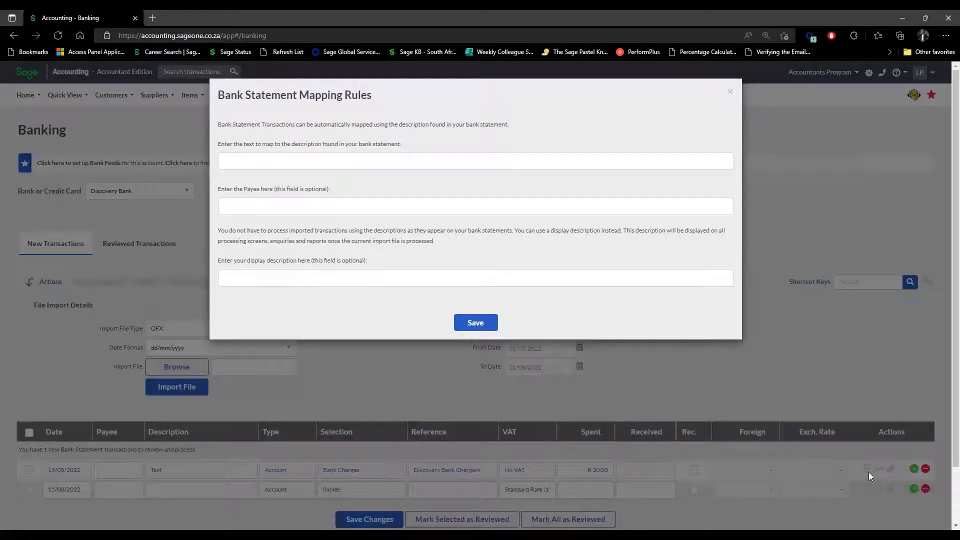
click(317, 162)
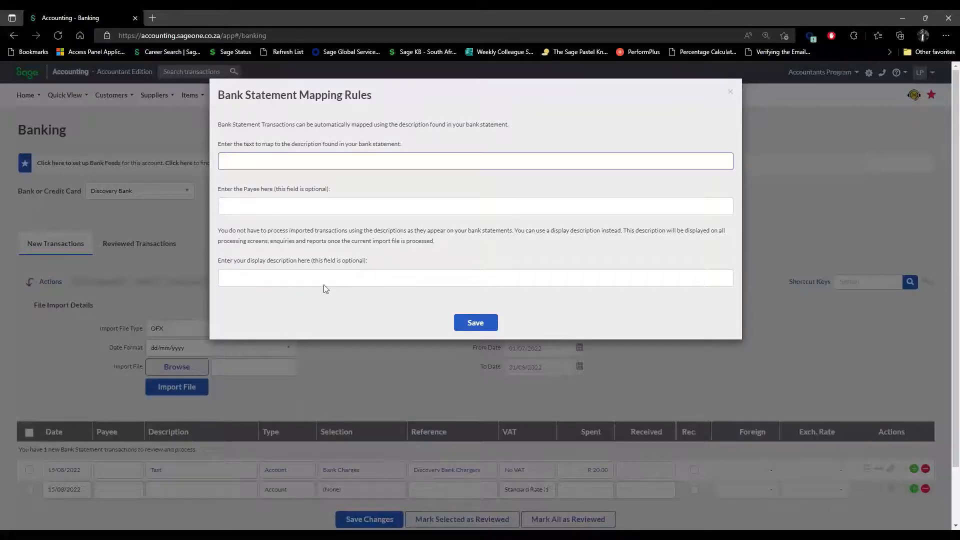
click(731, 92)
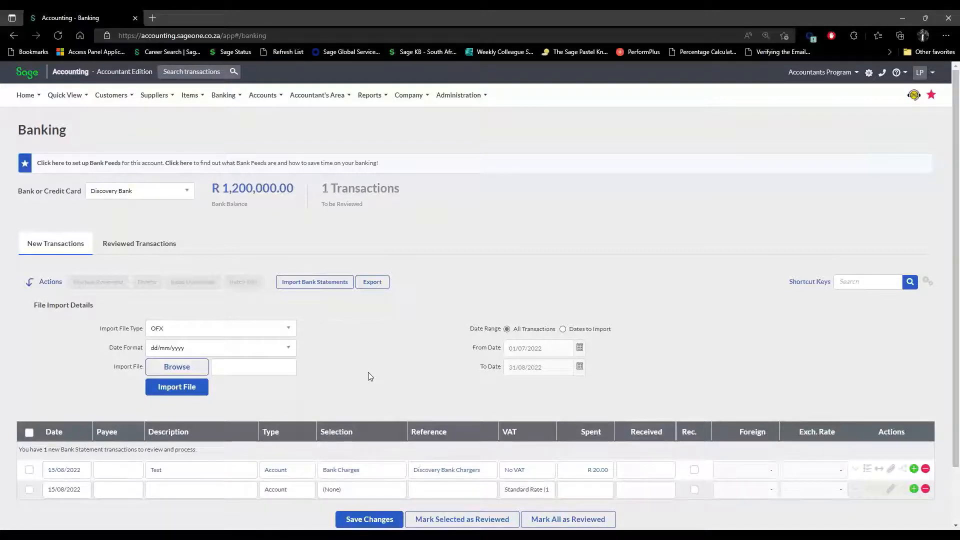
Open Banking > Lists > Bank Statement Mapping Rules, confirming to leave the unsaved page.
click(223, 95)
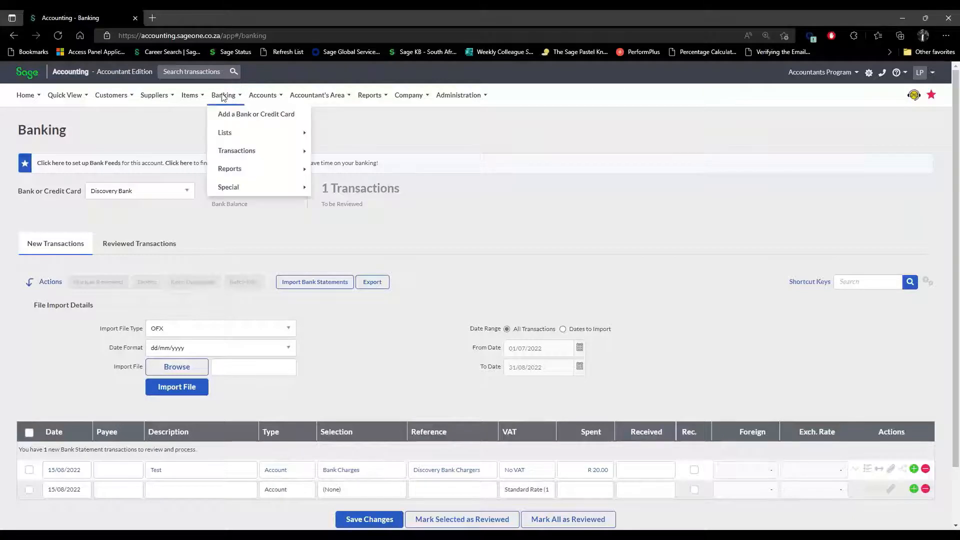
mouse_move(227, 135)
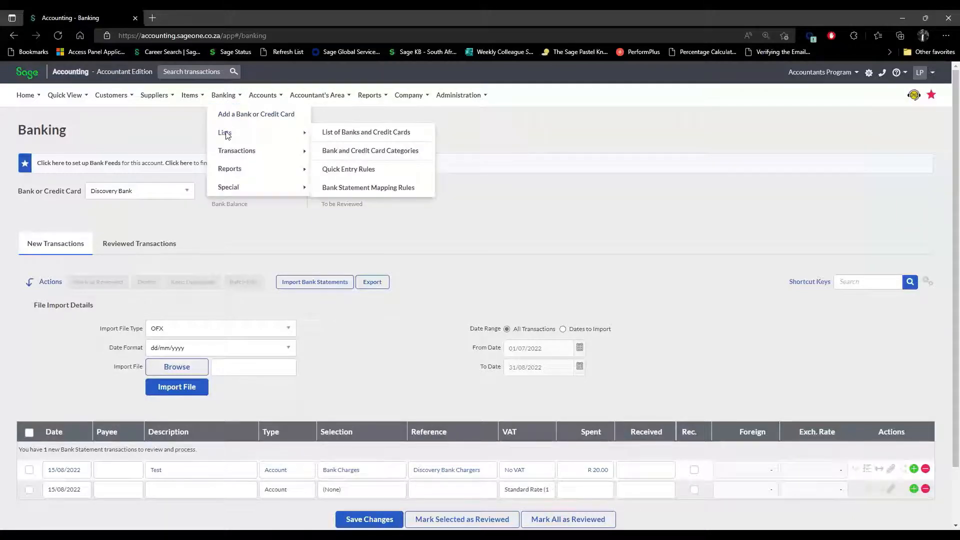
click(363, 194)
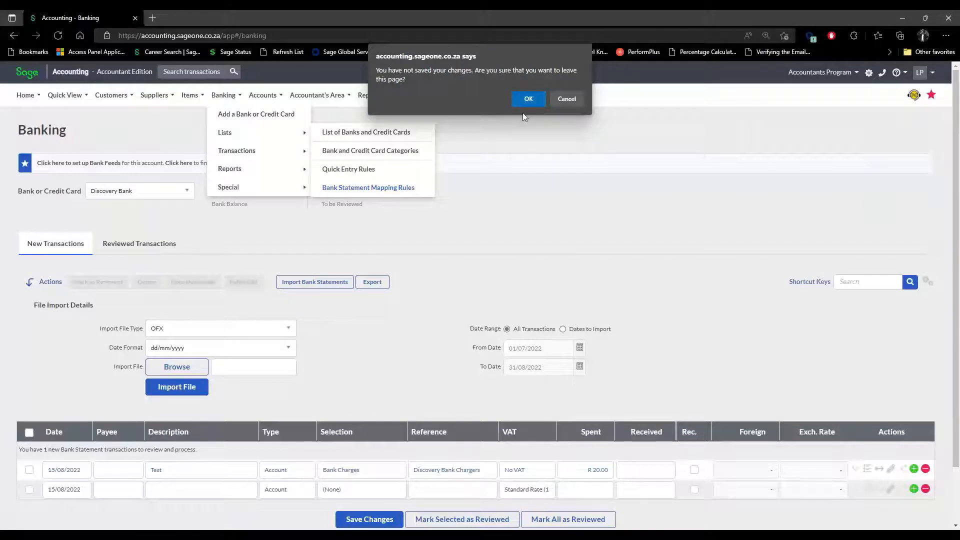
click(533, 103)
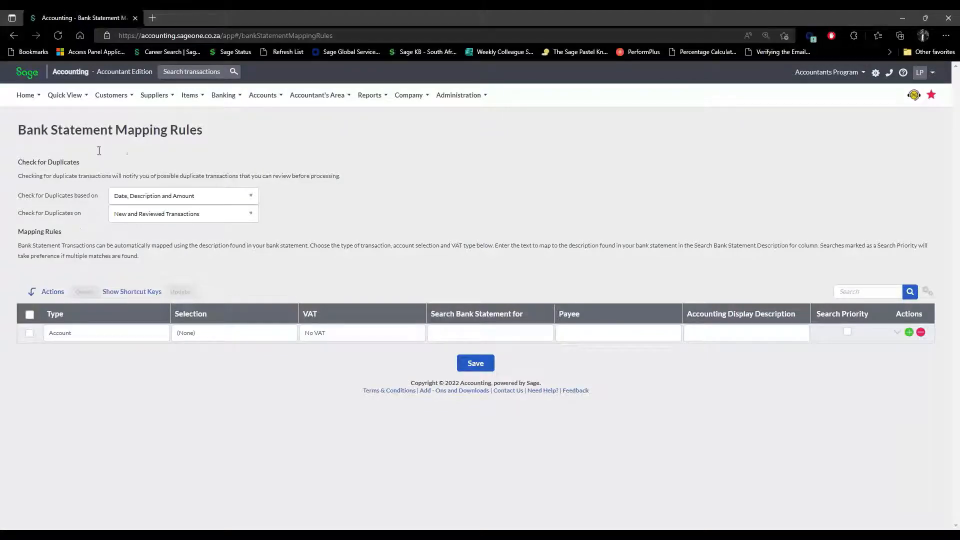
drag(29, 162, 73, 163)
Keep duplicate checks on Date, Description and Amount across New and Reviewed Transactions.
click(255, 200)
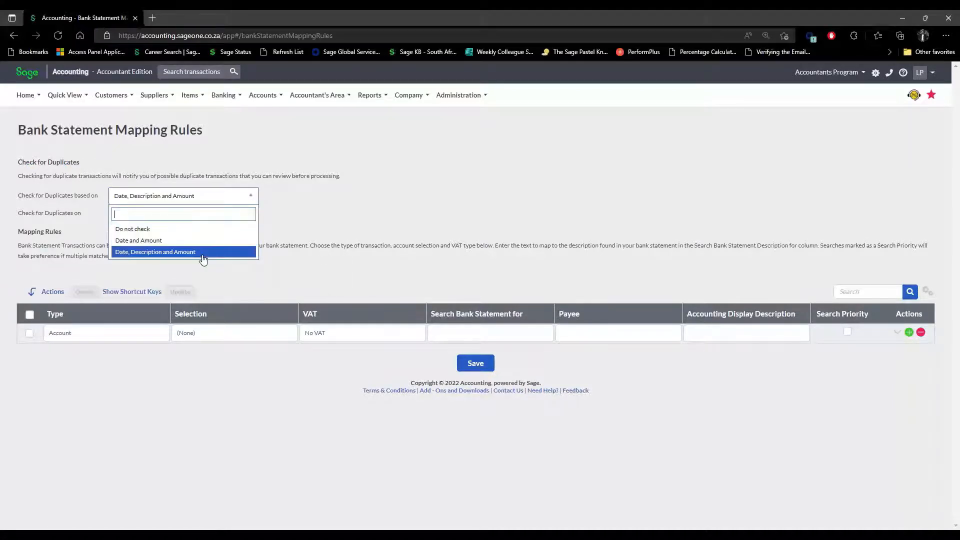
click(224, 253)
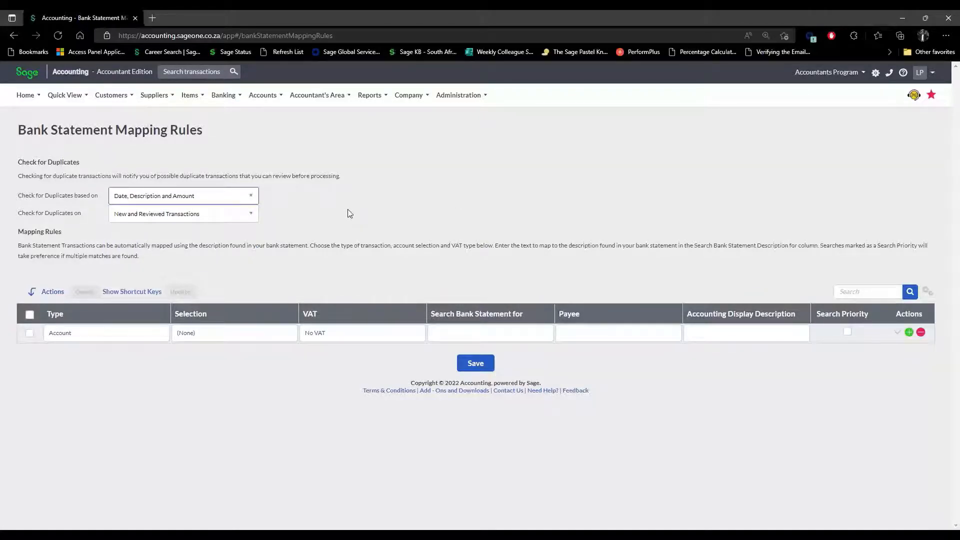
click(251, 216)
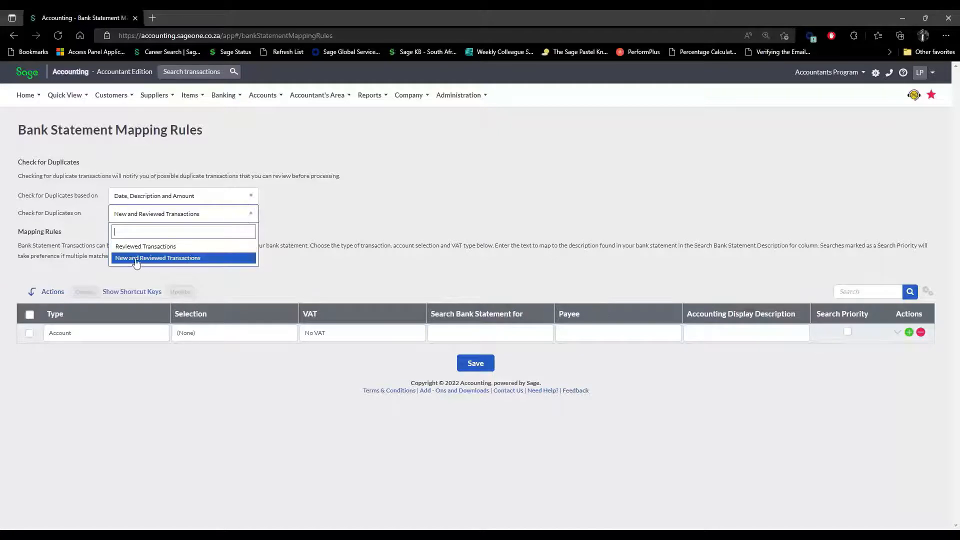
click(233, 259)
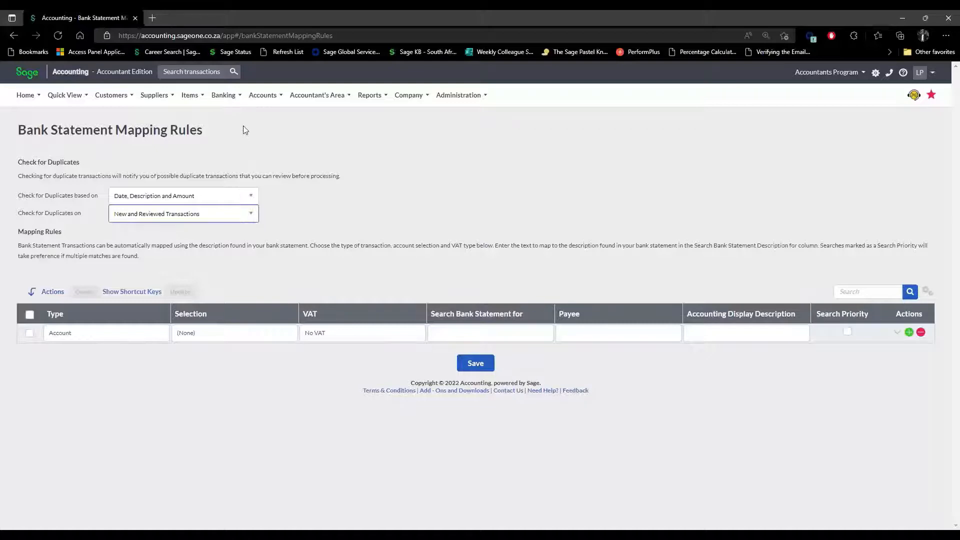
click(224, 95)
mouse_move(243, 152)
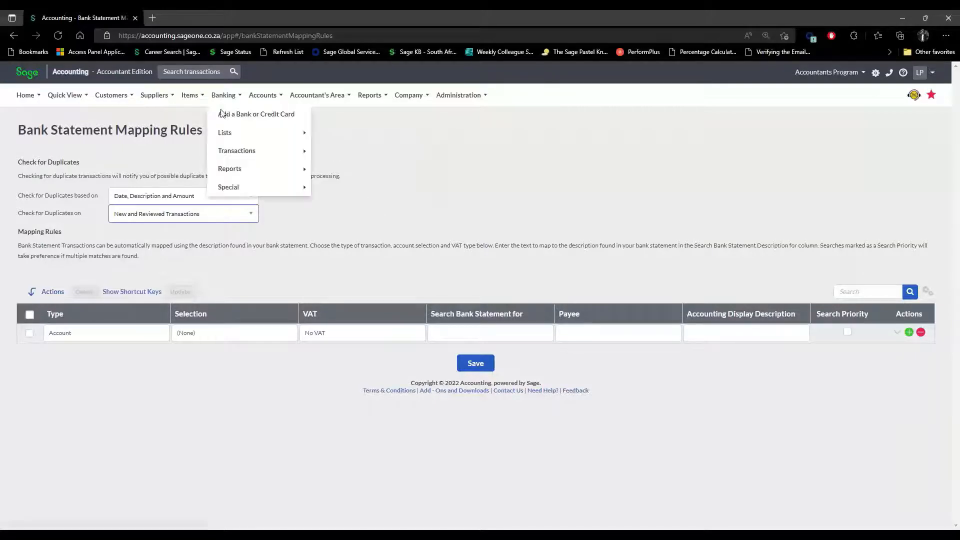
Open Manage Bank Feeds, continue with Sage Bank Feeds, and accept its terms.
mouse_move(281, 154)
click(368, 190)
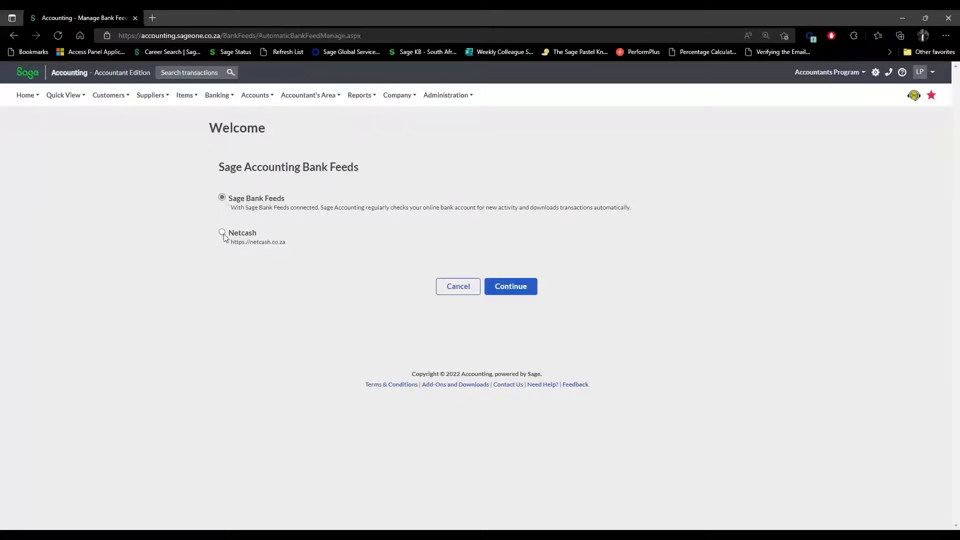
click(512, 293)
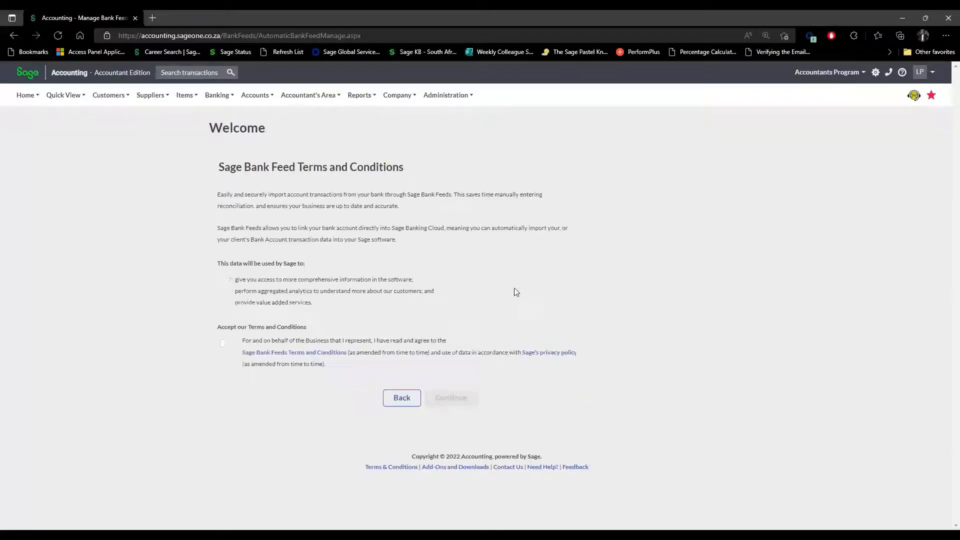
click(224, 344)
click(452, 397)
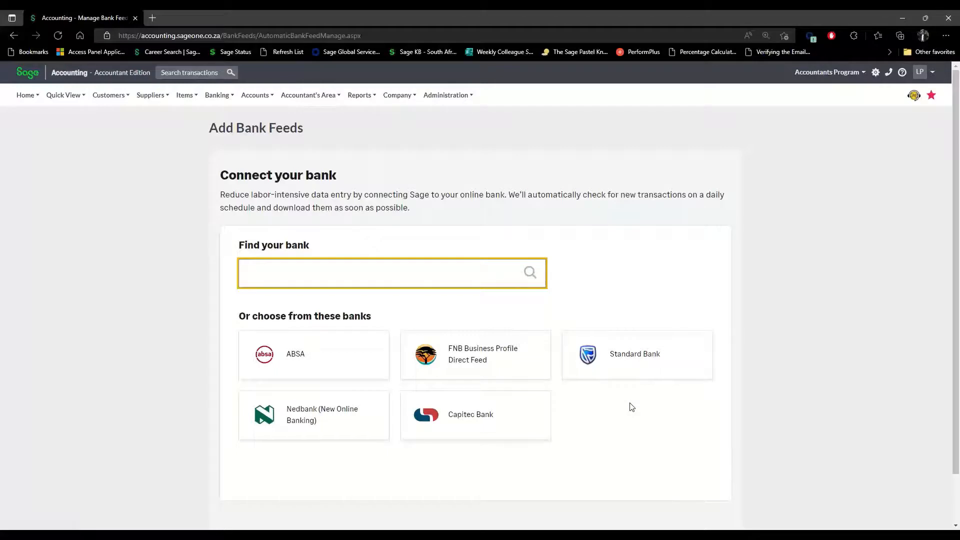
Search for the bank 'investec', fixing the typo, to list two Investec options.
text(invstec)
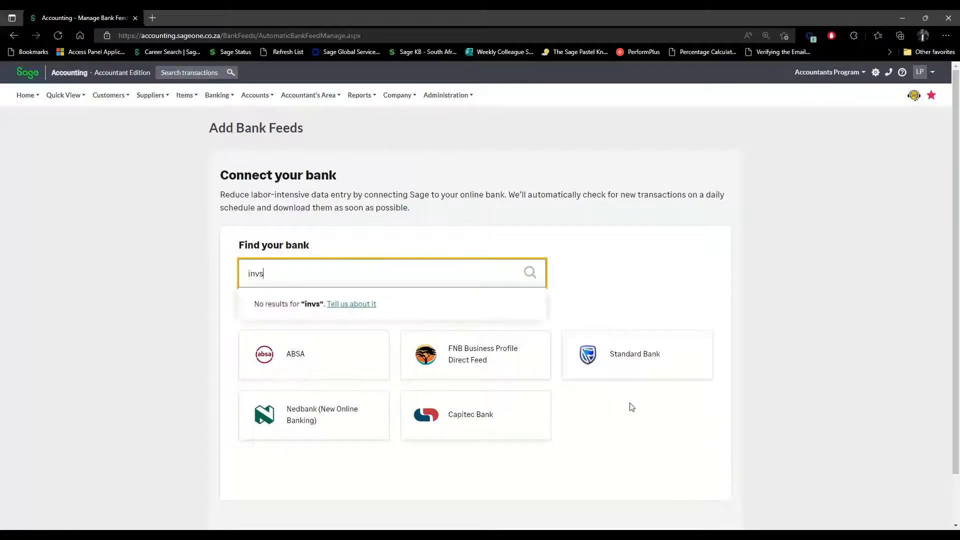
key(BackSpace)
key(BackSpace)
key(BackSpace)
key(BackSpace)
text(estec)
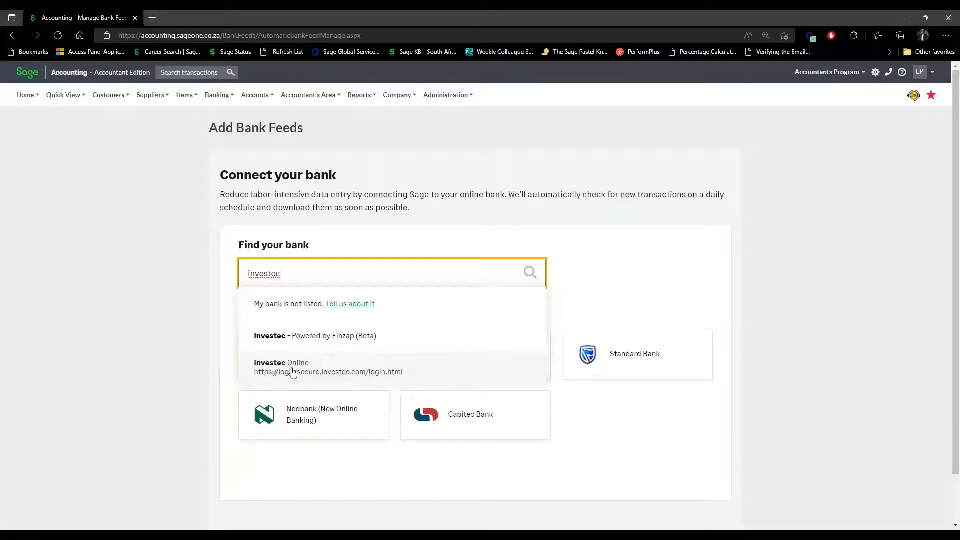
mouse_move(217, 96)
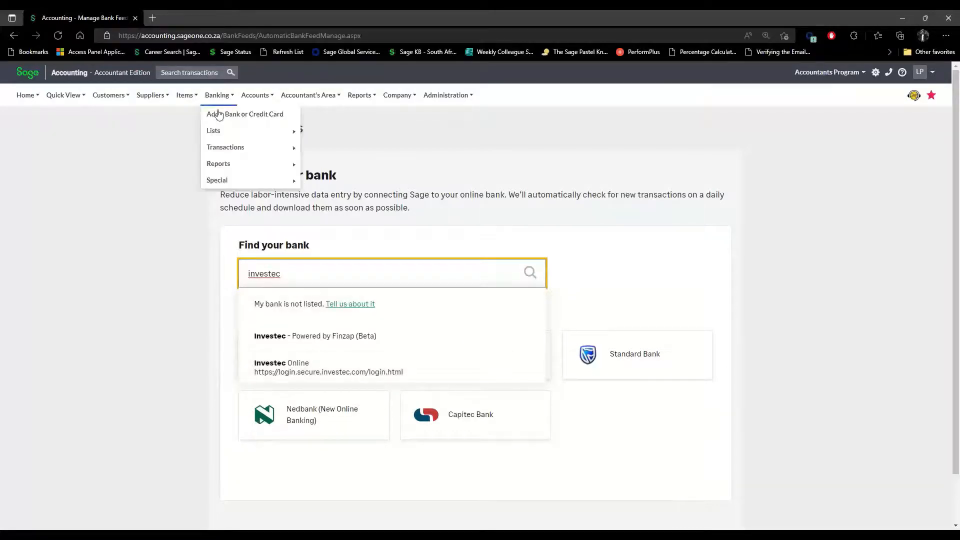
mouse_move(285, 153)
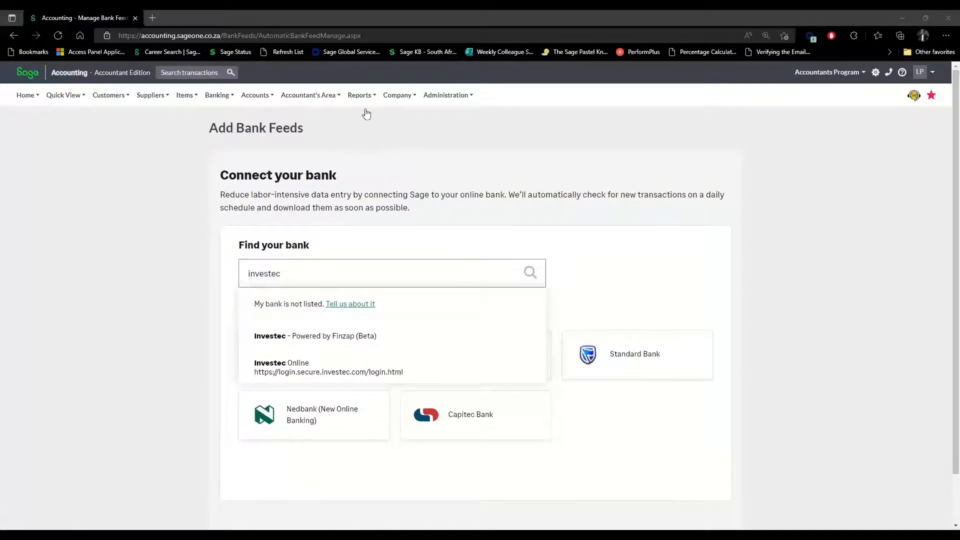
mouse_move(364, 97)
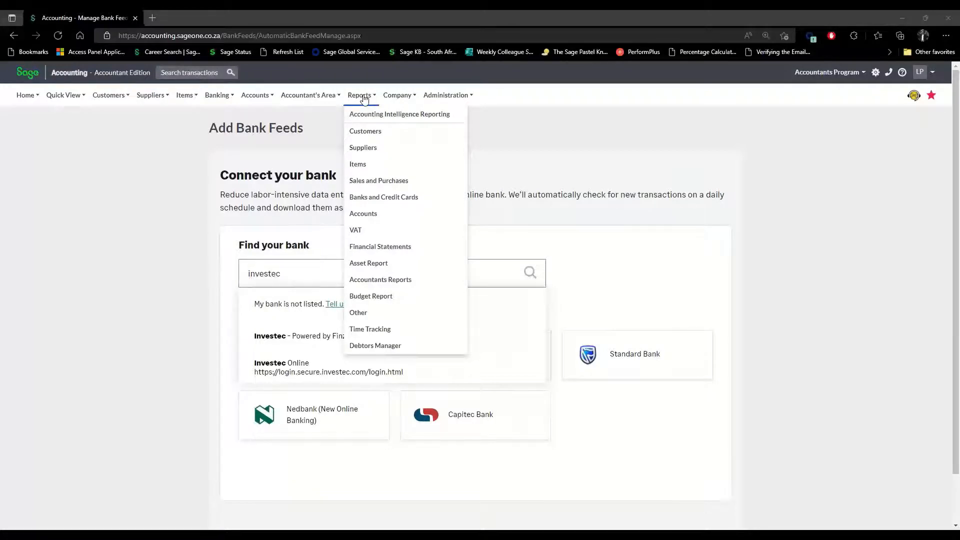
Open the Profit and Loss report options from Reports > Financial Statements, leaving the current page.
click(392, 247)
click(530, 97)
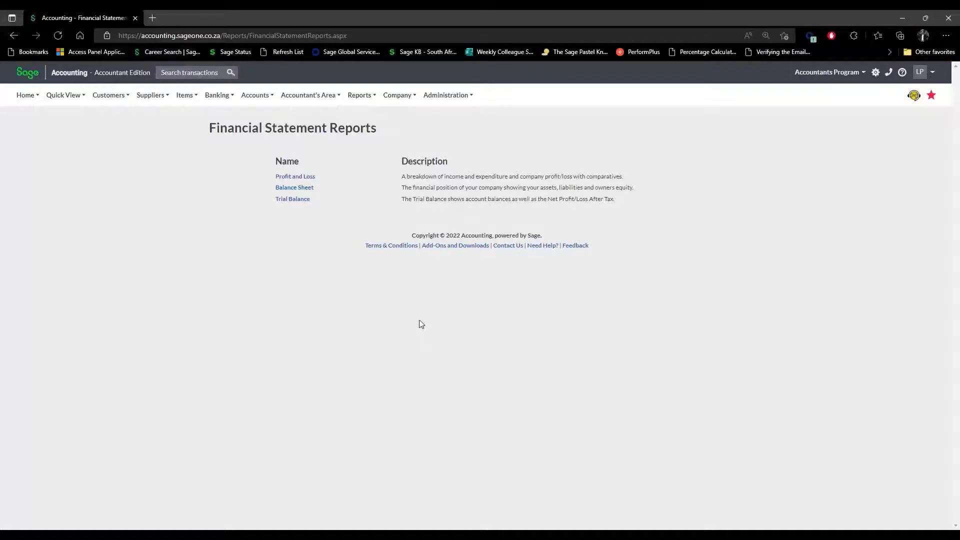
click(299, 178)
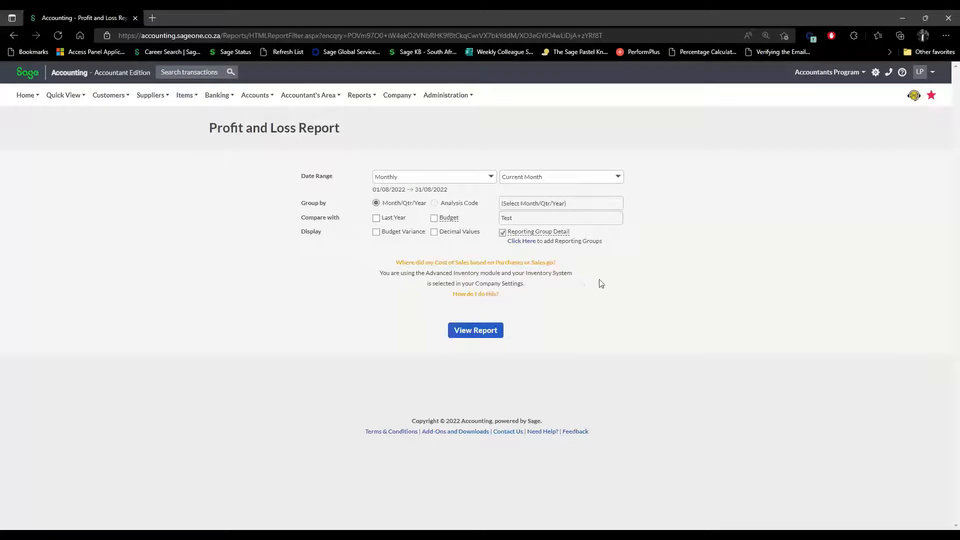
Try the Quarterly, Yearly and All report periods, and check the grouping choices without changing them.
click(495, 180)
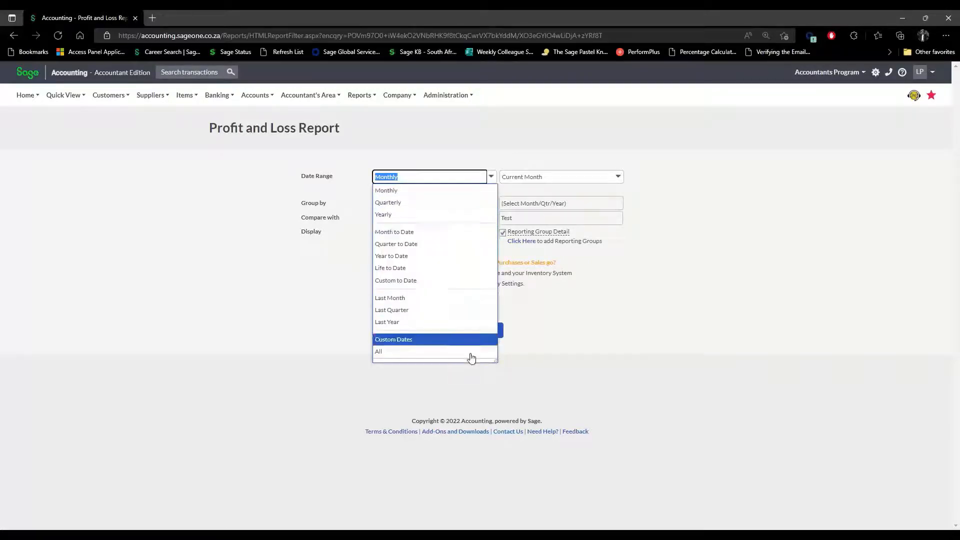
click(633, 324)
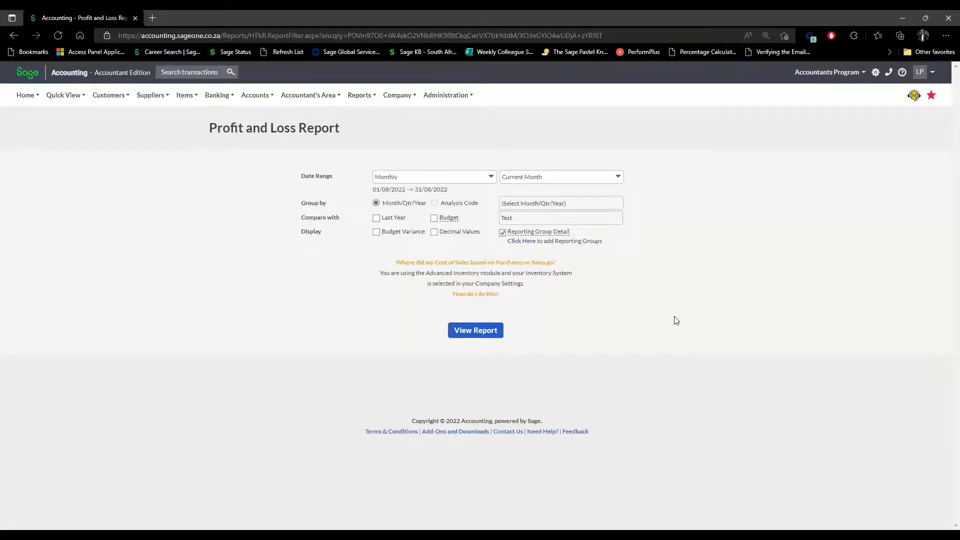
click(491, 178)
click(455, 203)
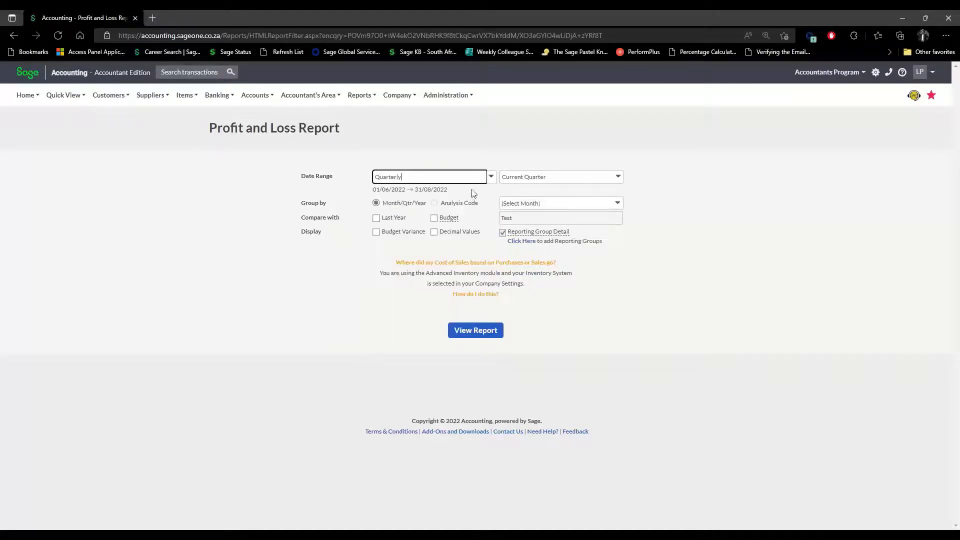
click(492, 180)
click(451, 214)
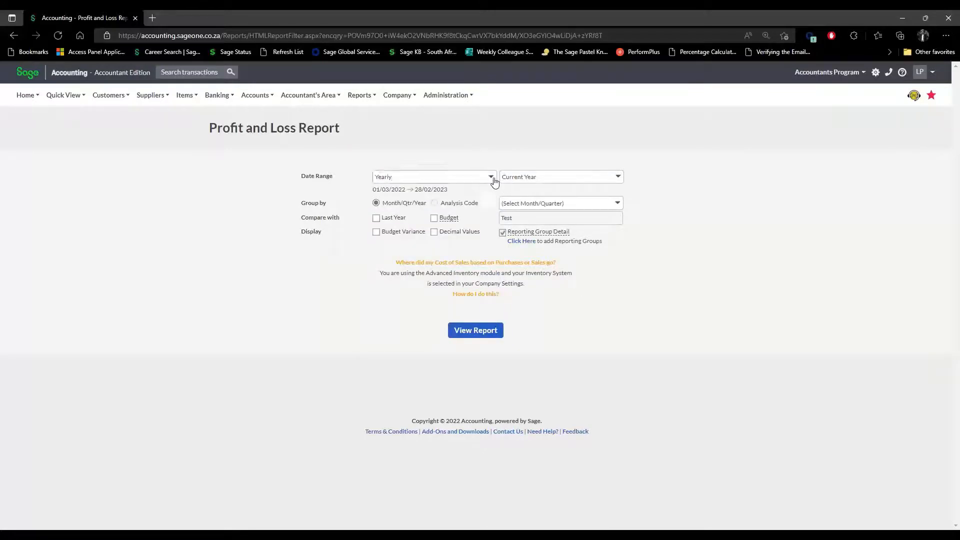
click(491, 178)
click(419, 352)
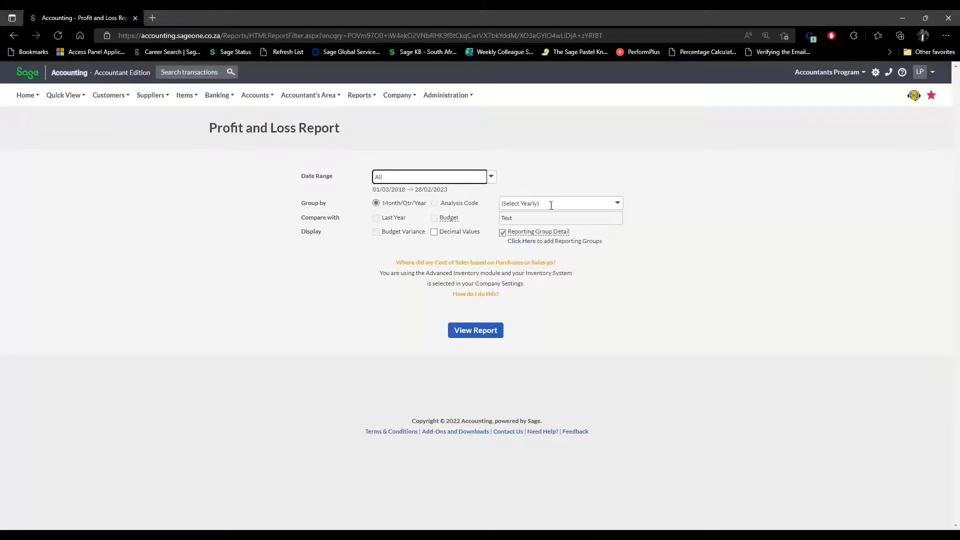
click(618, 202)
click(618, 202)
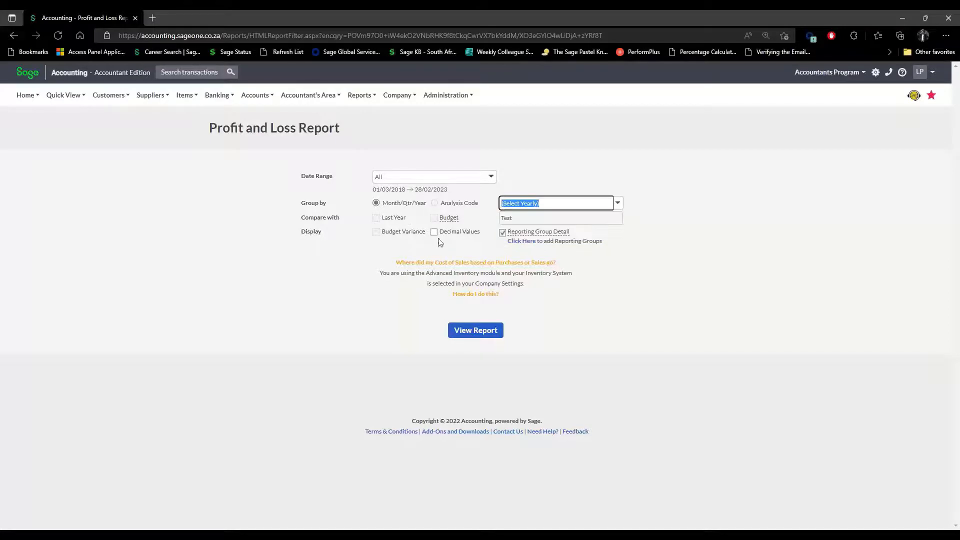
Try the Monthly, Custom Dates and Custom to Date periods, then settle on Yearly (01/03/2022–28/02/2023).
click(492, 177)
click(421, 220)
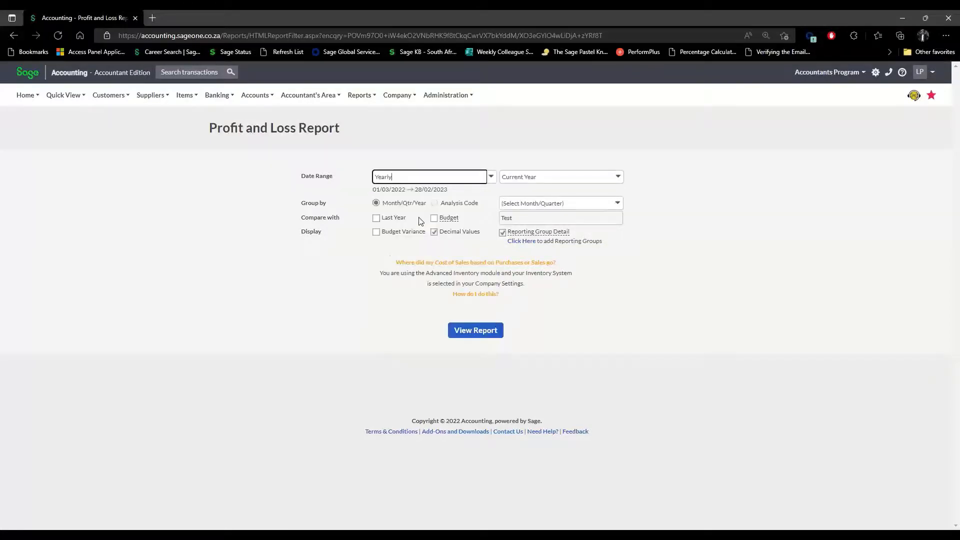
click(491, 177)
click(434, 195)
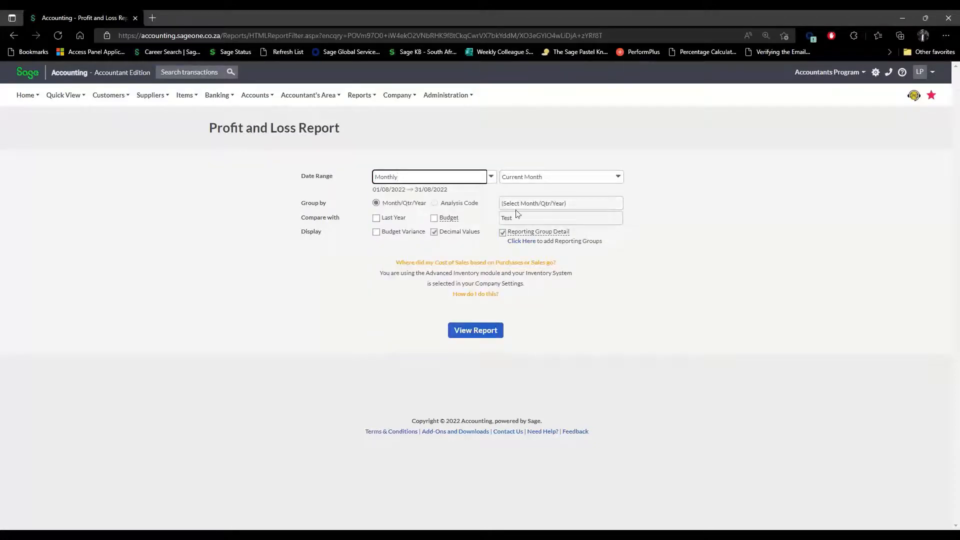
click(492, 177)
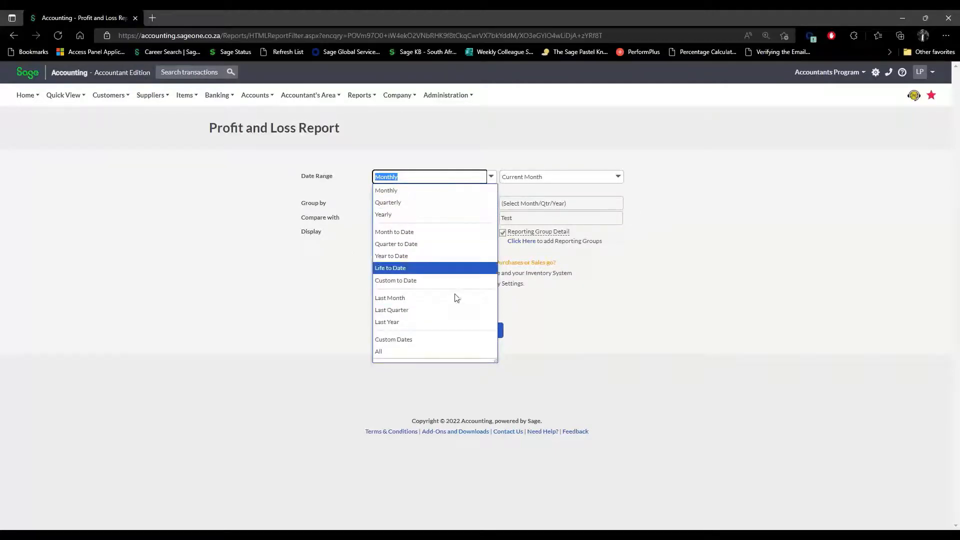
click(428, 340)
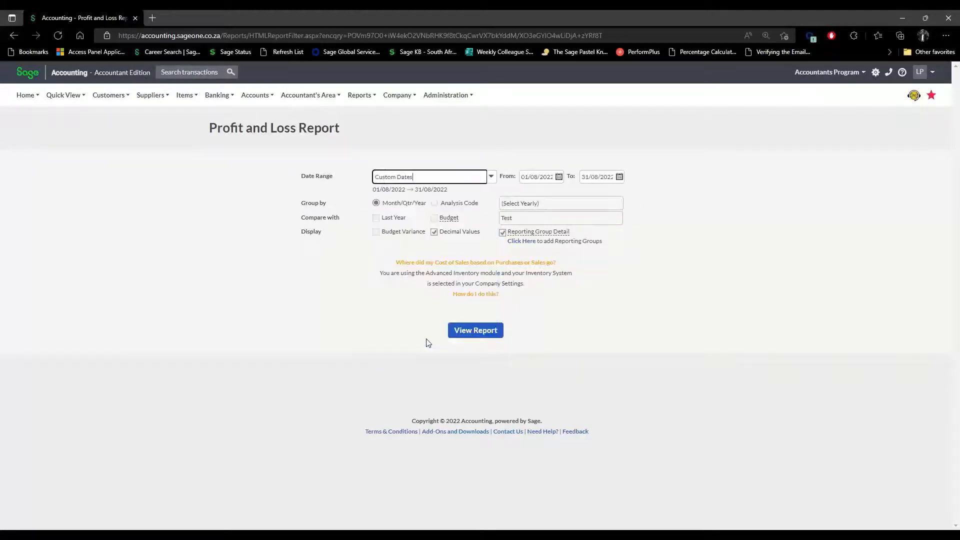
click(492, 177)
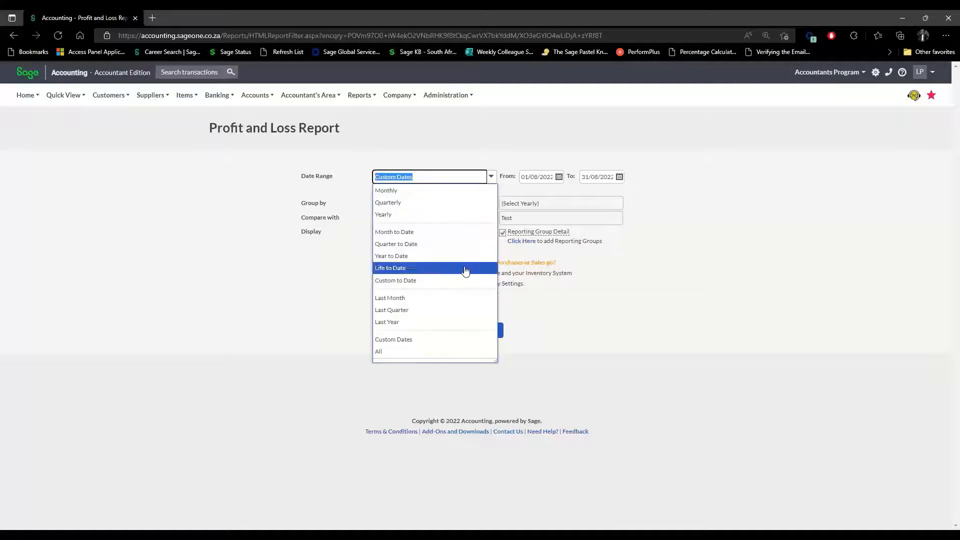
click(403, 281)
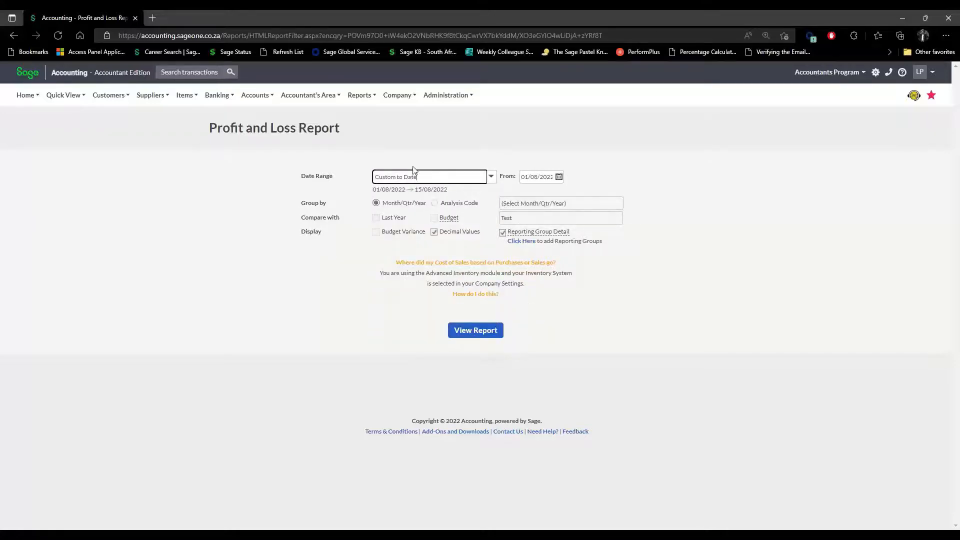
click(491, 176)
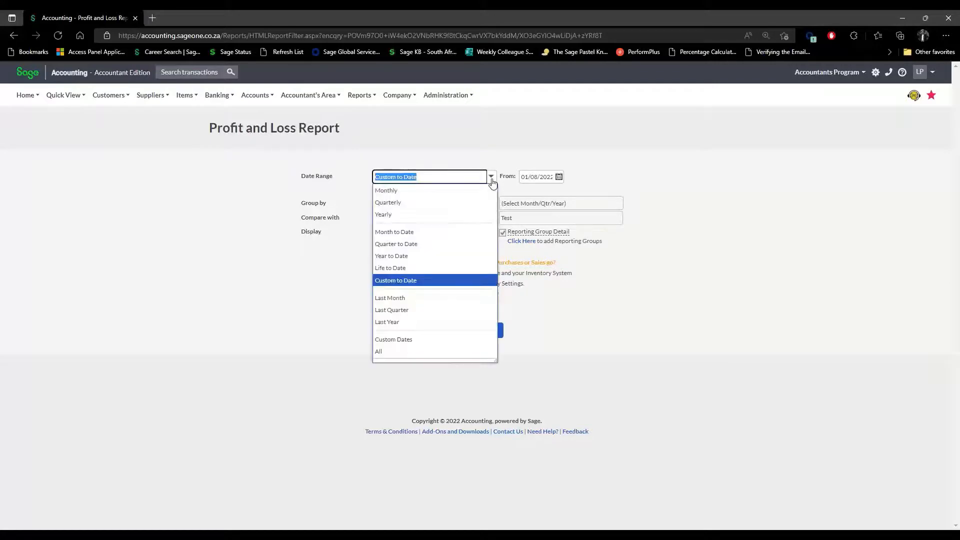
click(428, 219)
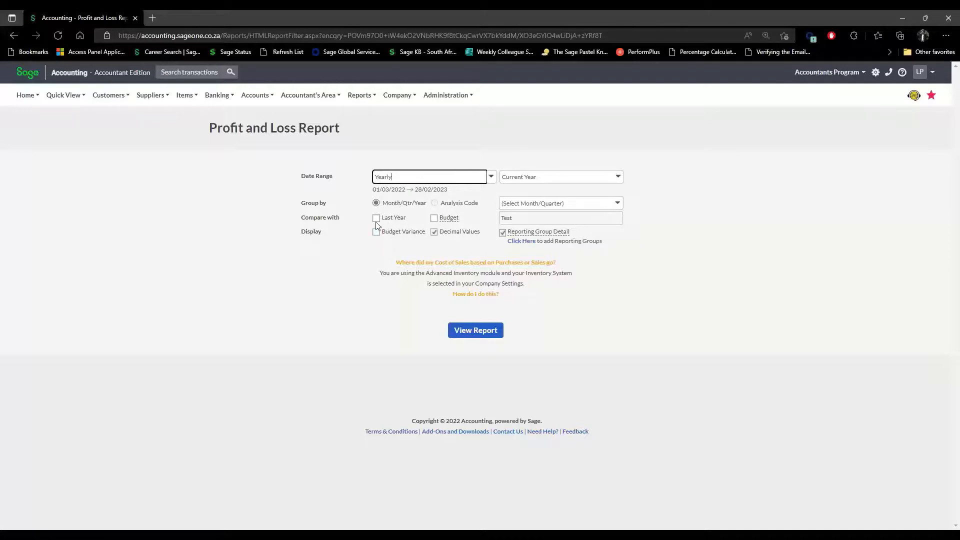
click(311, 94)
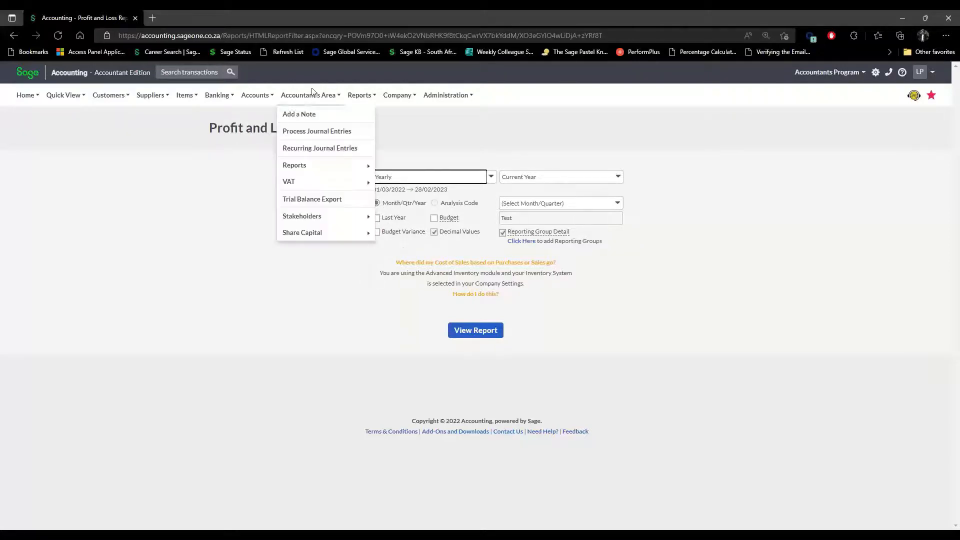
Go to Accounts > Account Reporting Groups to list every account under its category.
click(252, 100)
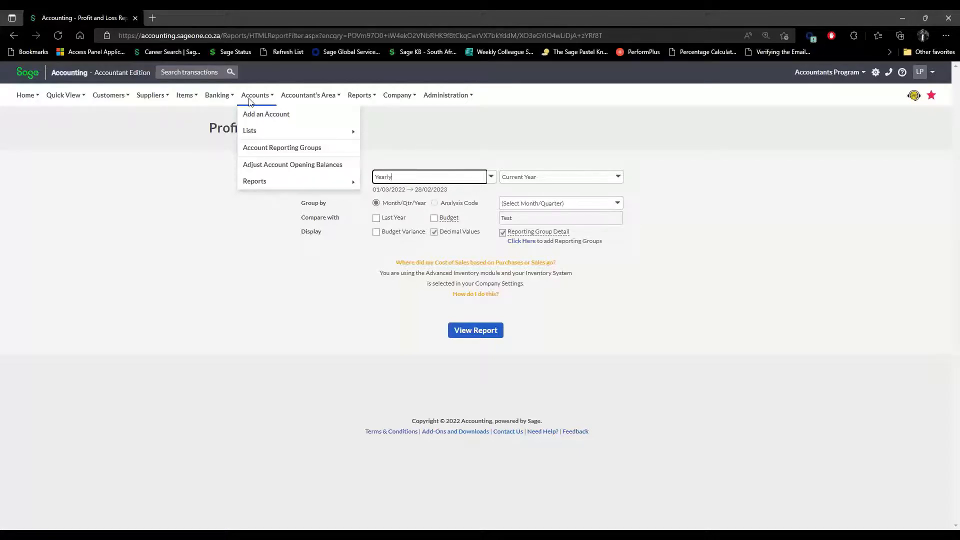
click(260, 149)
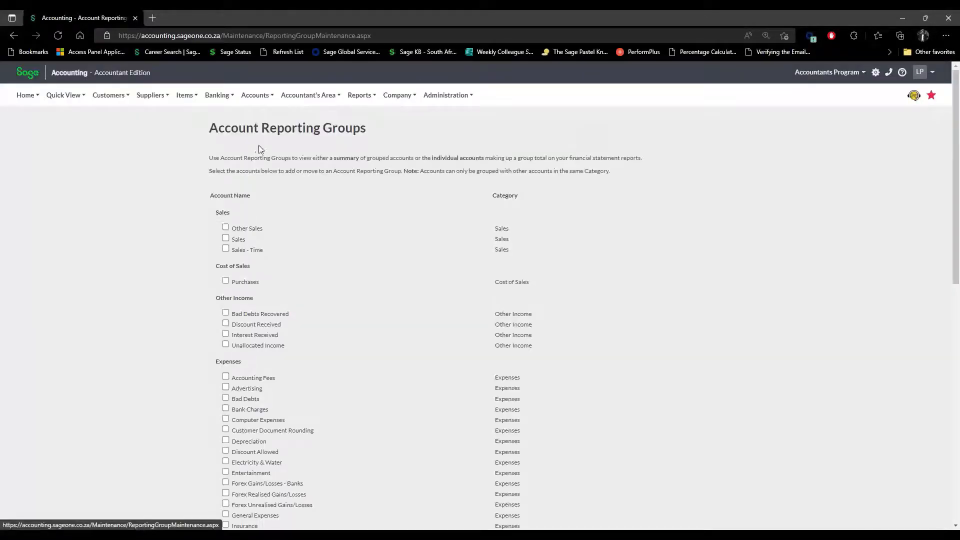
Tick Electricity & Water, Entertainment and Insurance under Expenses and start a new group from them.
scroll(281, 245, down, 10)
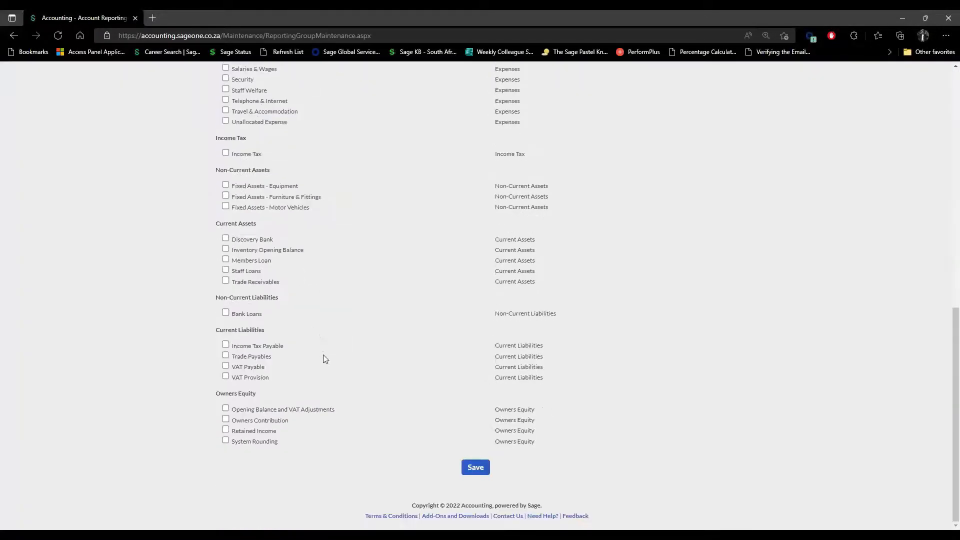
scroll(323, 356, up, 10)
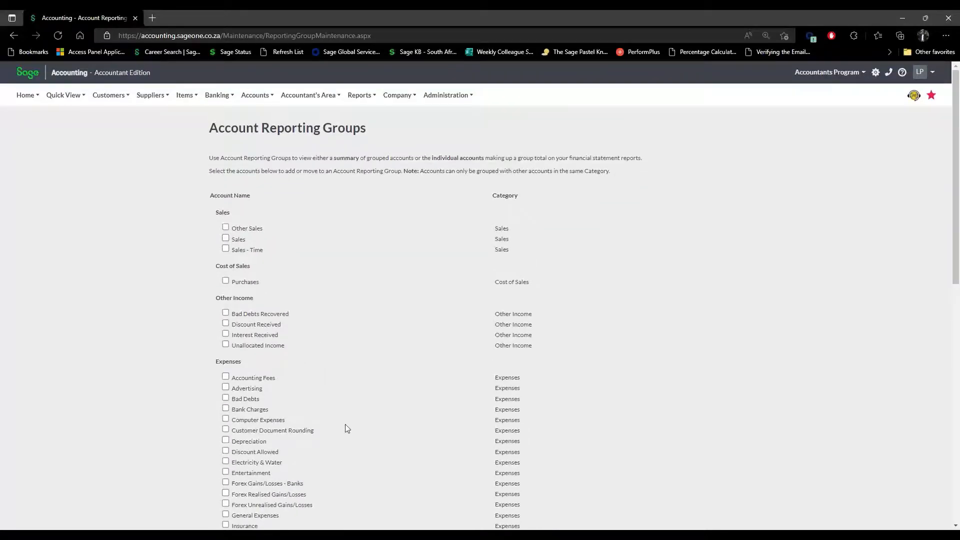
scroll(154, 231, down, 3)
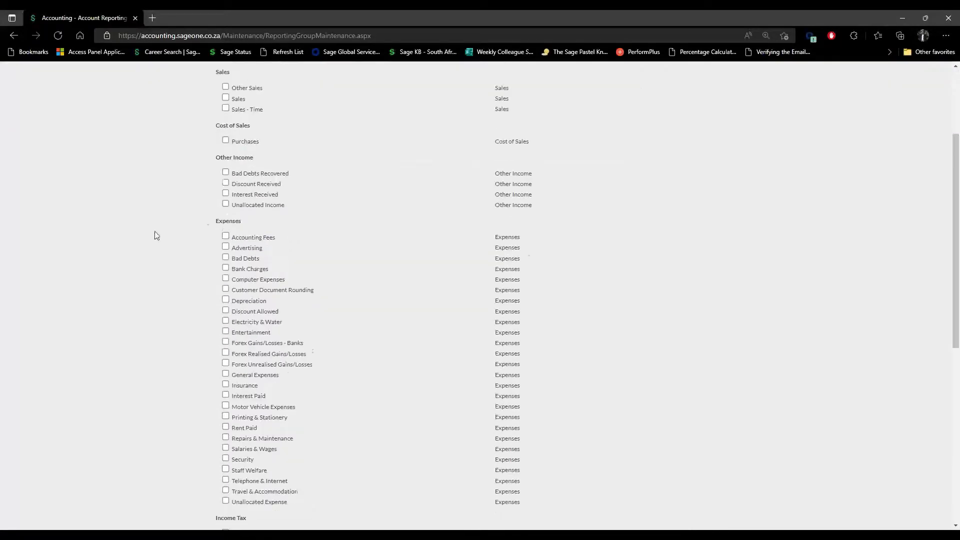
click(225, 322)
click(226, 332)
click(225, 384)
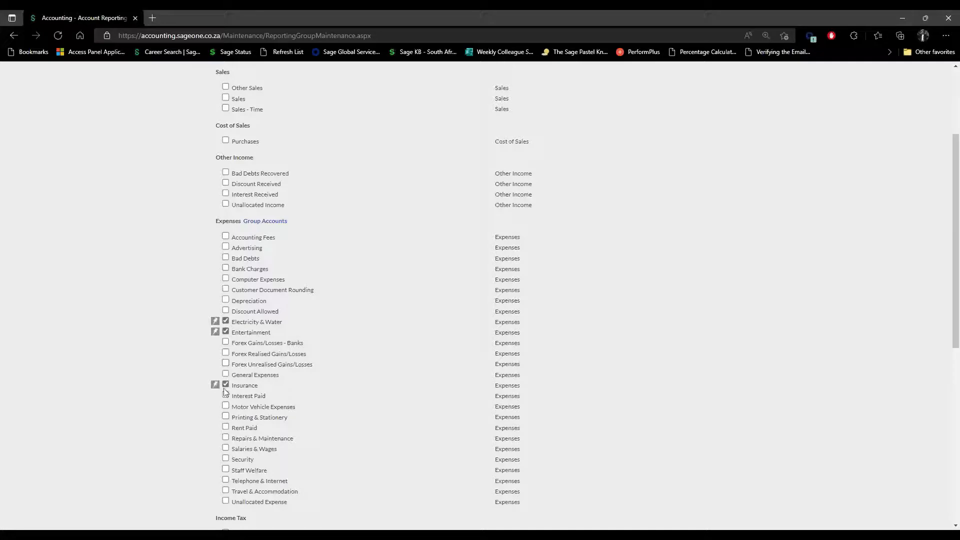
click(260, 222)
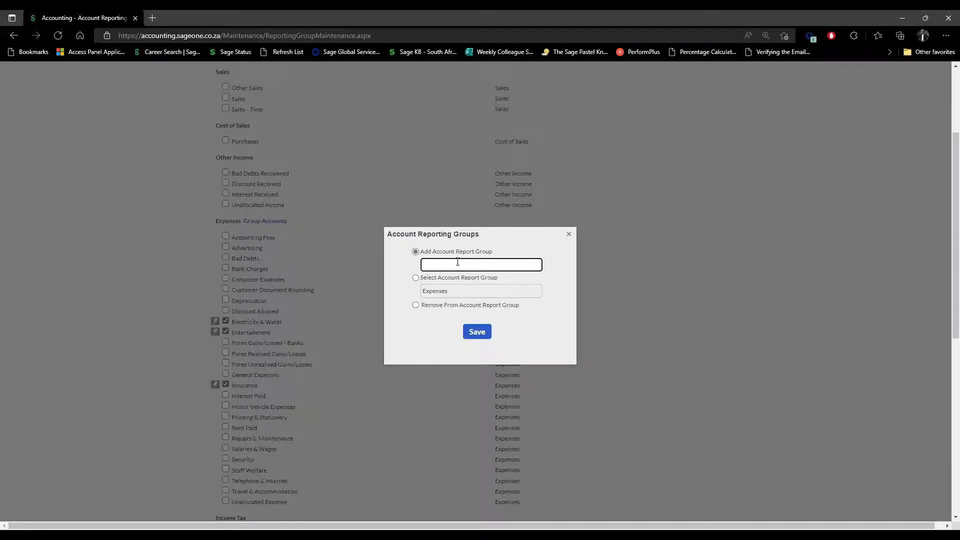
Name the new group Entertainment, then rename it Tragic after the duplicate-name error and save.
text(Entertainment)
click(475, 332)
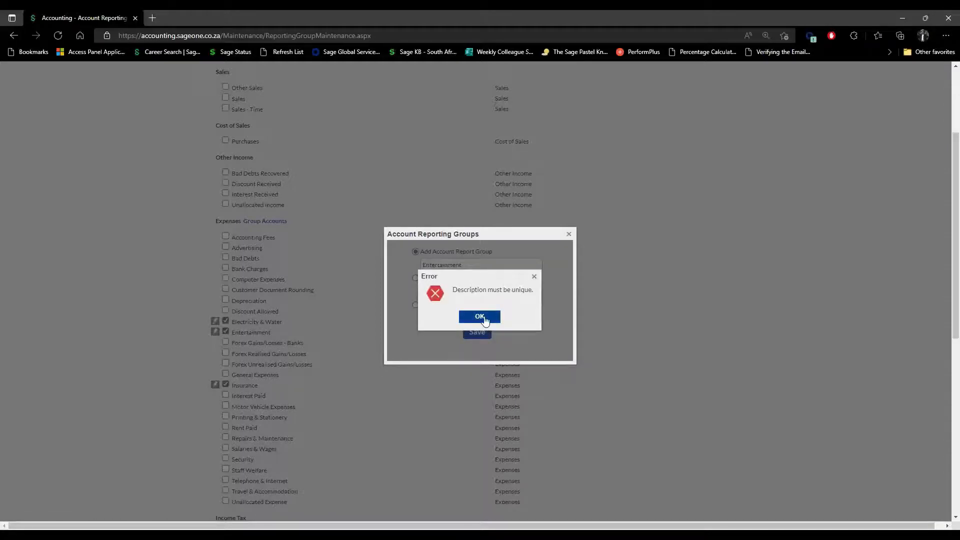
click(480, 318)
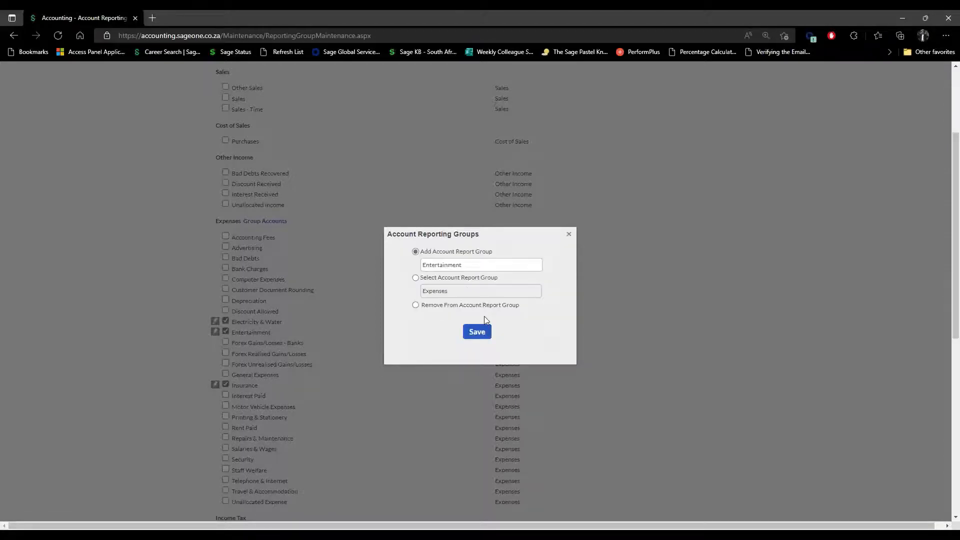
double_click(482, 266)
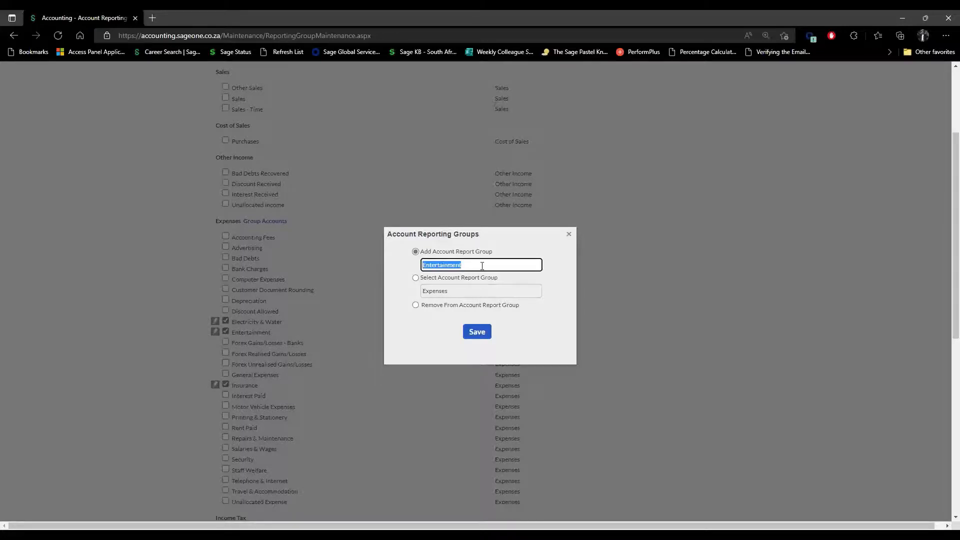
text(Tragic)
click(476, 332)
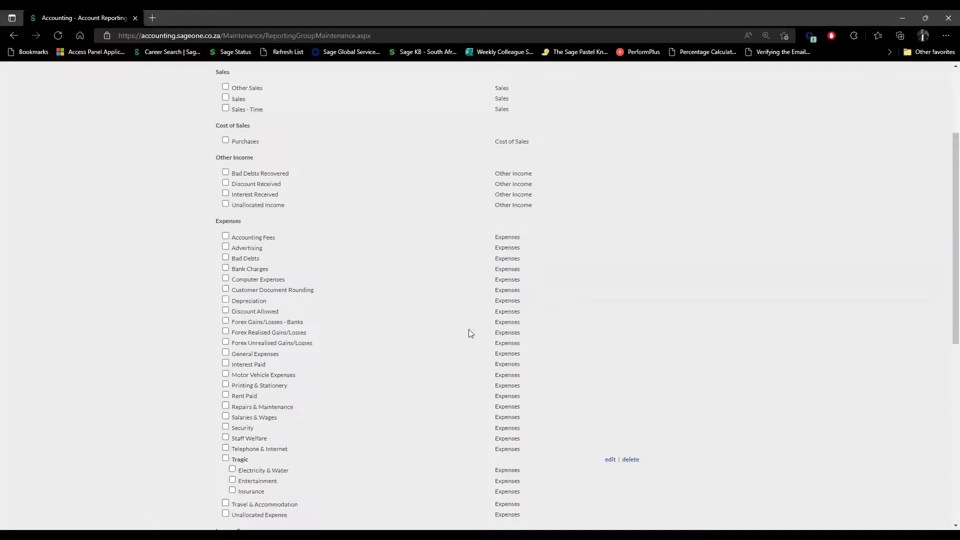
Delete the Tragic reporting group and confirm, leaving the expense accounts ungrouped.
scroll(418, 403, down, 3)
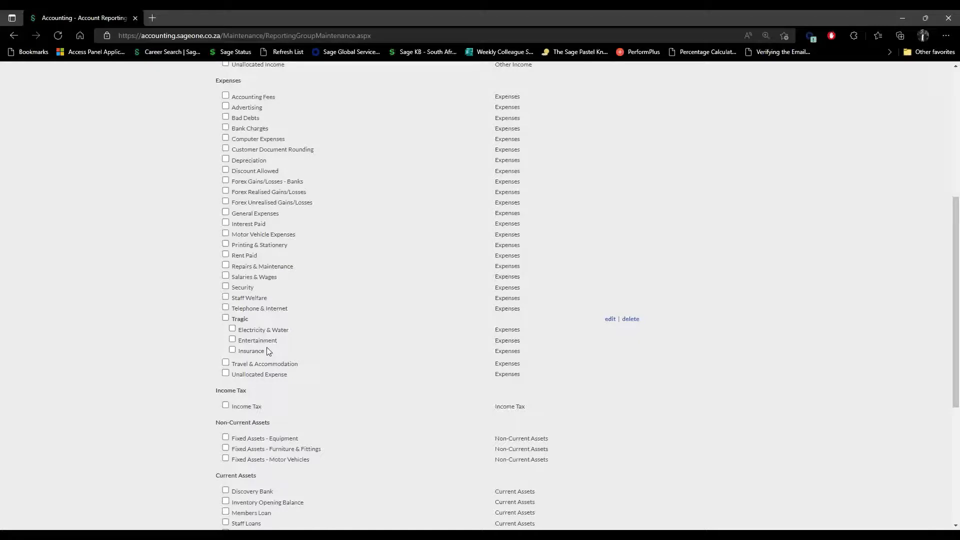
click(638, 320)
click(457, 312)
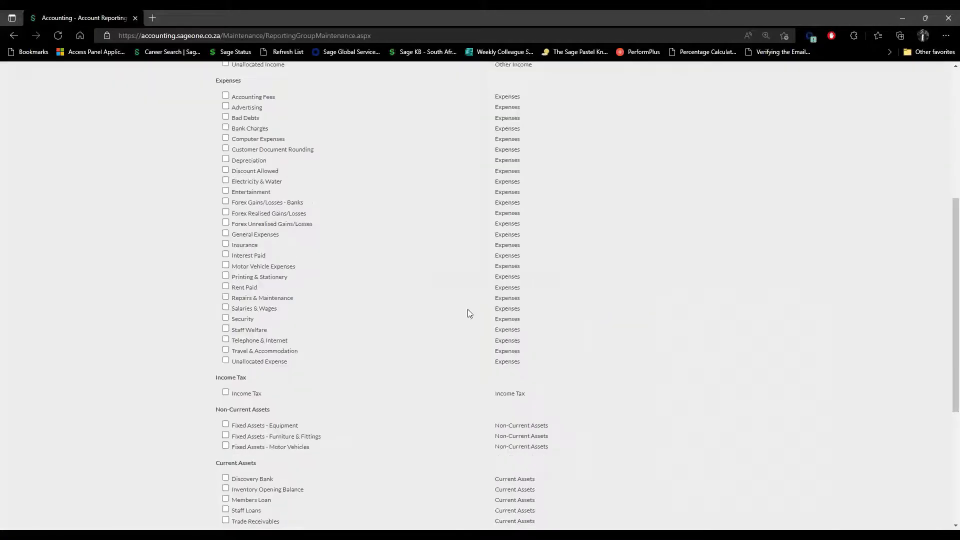
scroll(321, 403, up, 1)
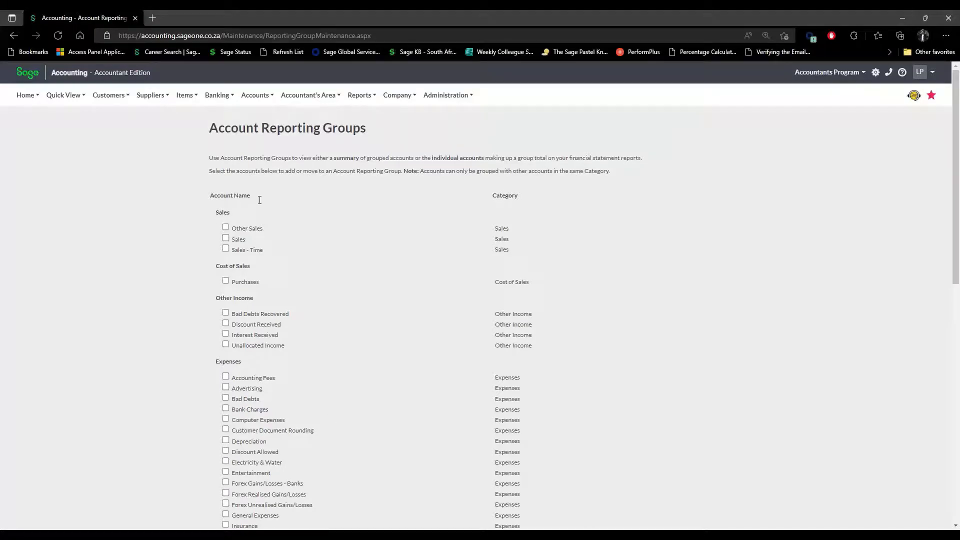
scroll(316, 411, down, 4)
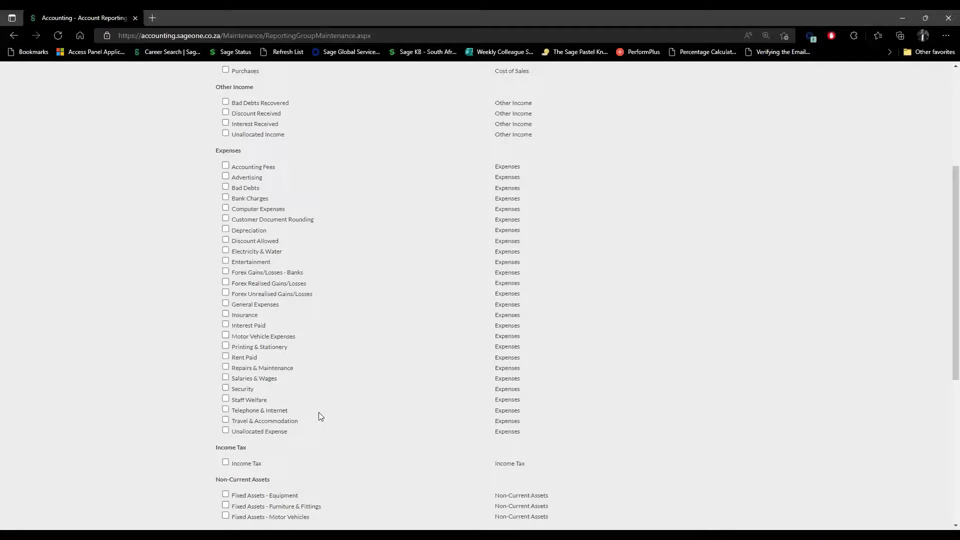
scroll(541, 410, up, 4)
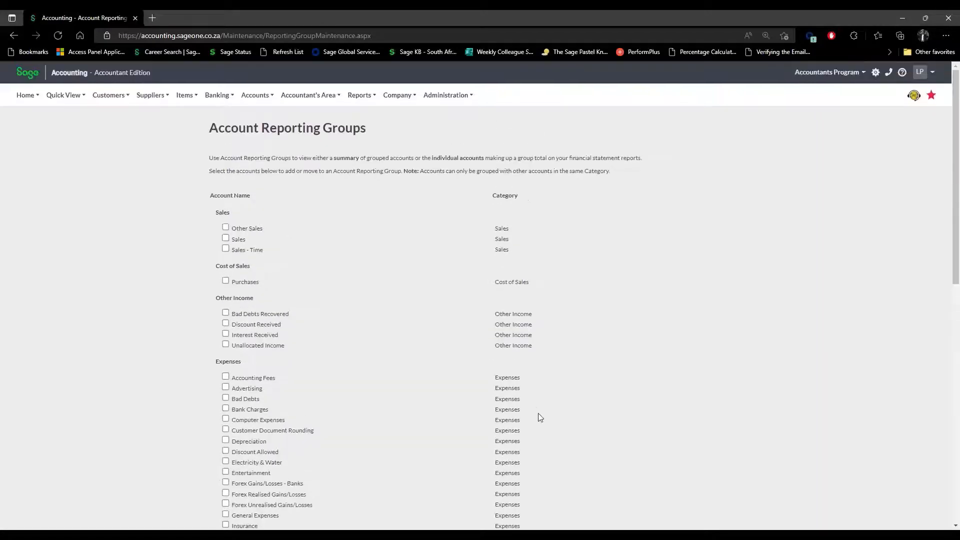
click(402, 95)
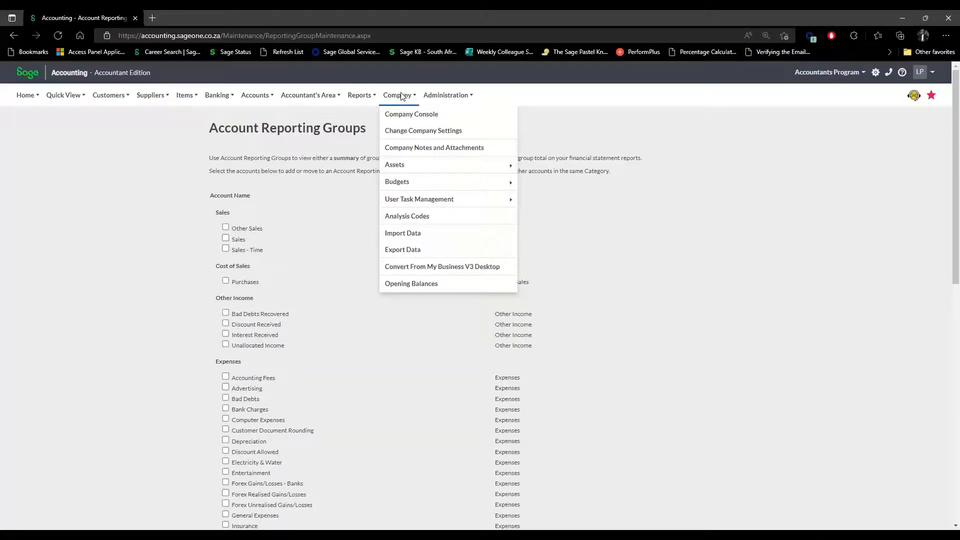
Browse the Reports, Accounts and Accountant's Area menus, ending on the Items > Transactions submenu.
click(356, 96)
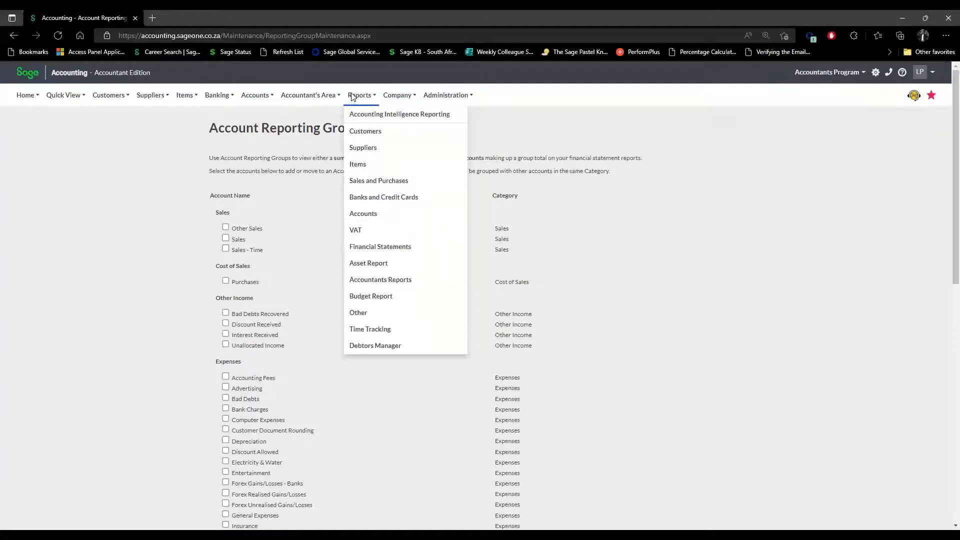
click(256, 96)
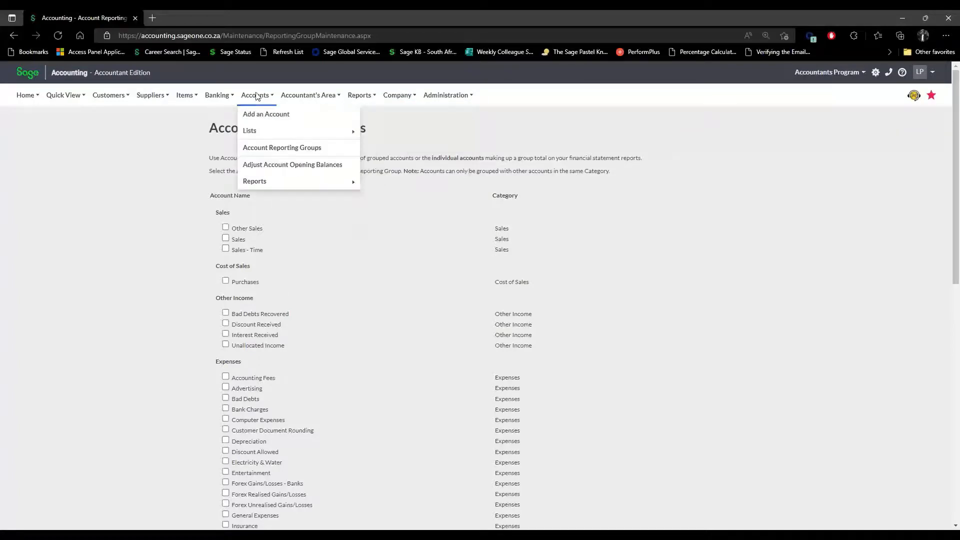
mouse_move(268, 185)
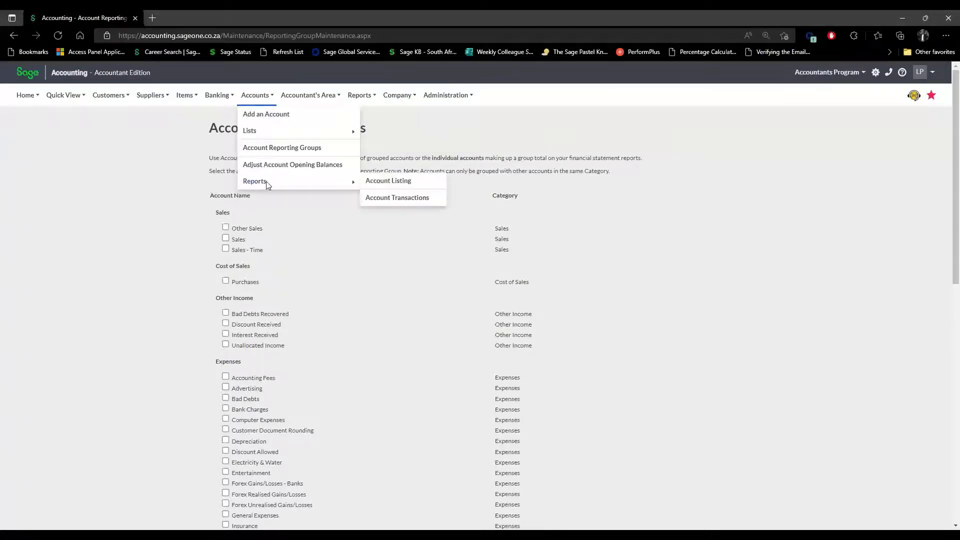
click(309, 97)
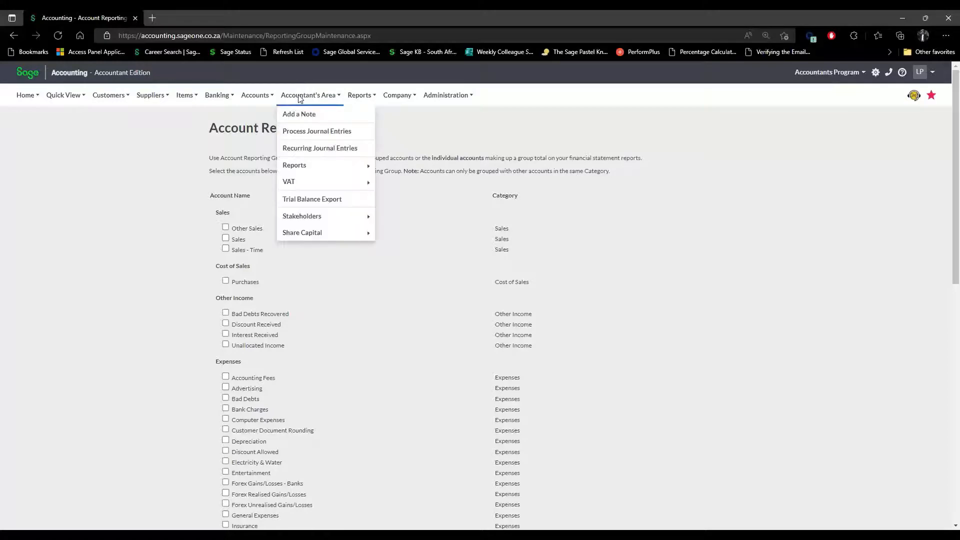
mouse_move(311, 167)
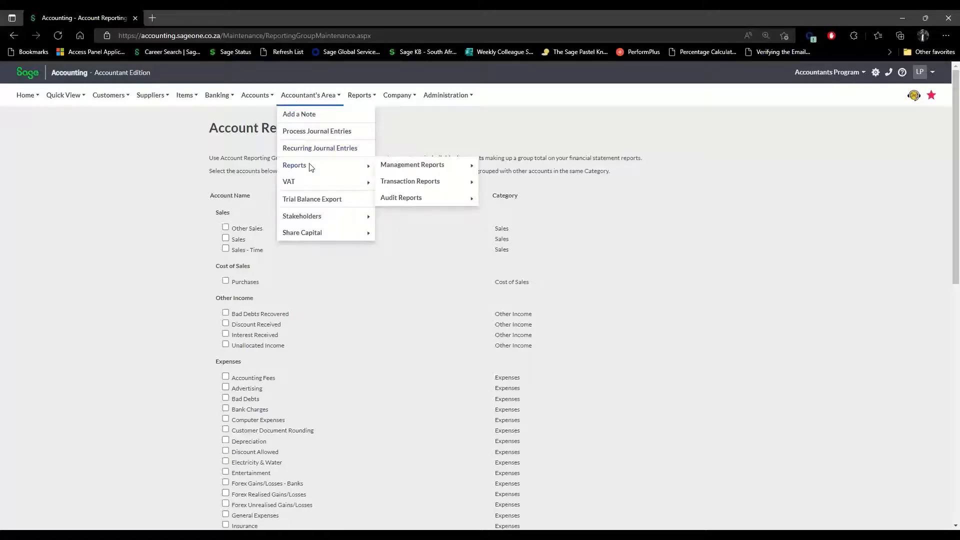
mouse_move(418, 199)
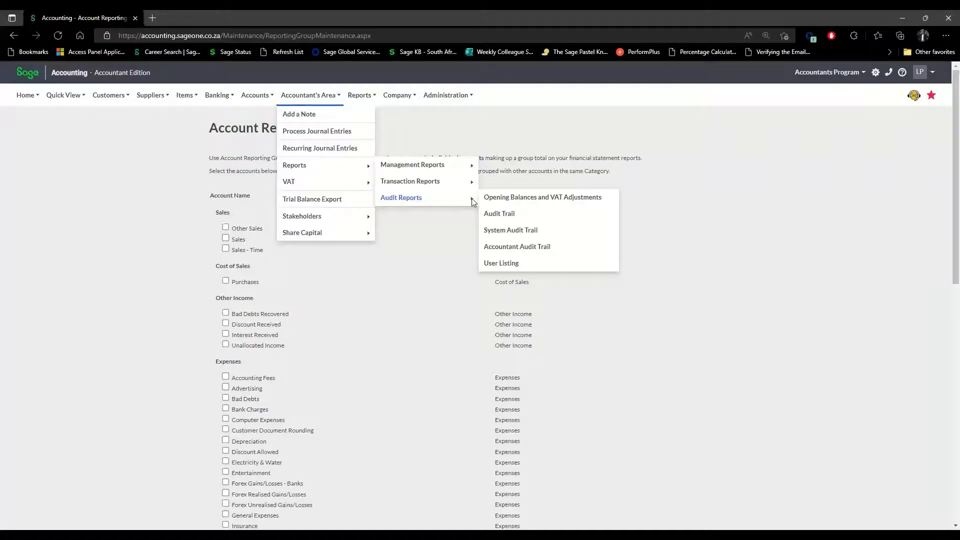
mouse_move(297, 102)
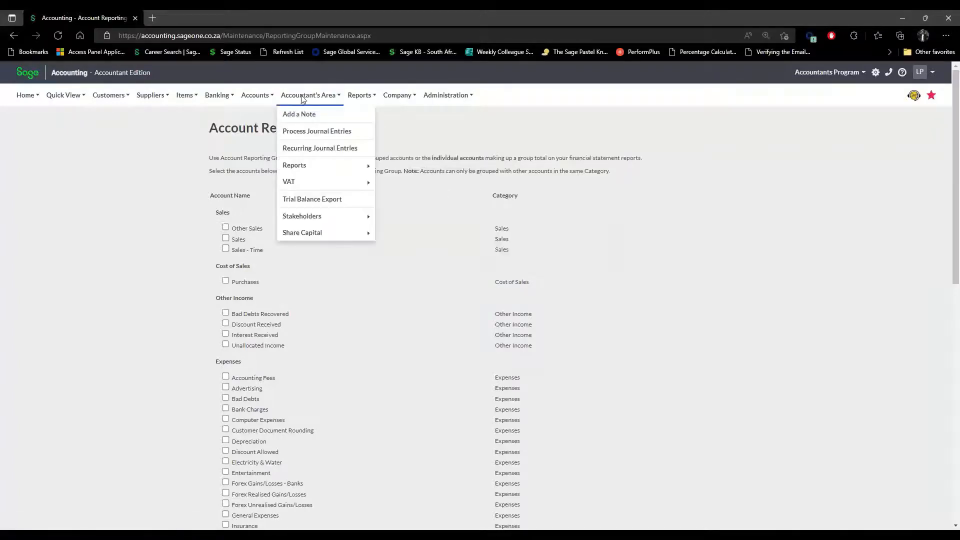
mouse_move(405, 165)
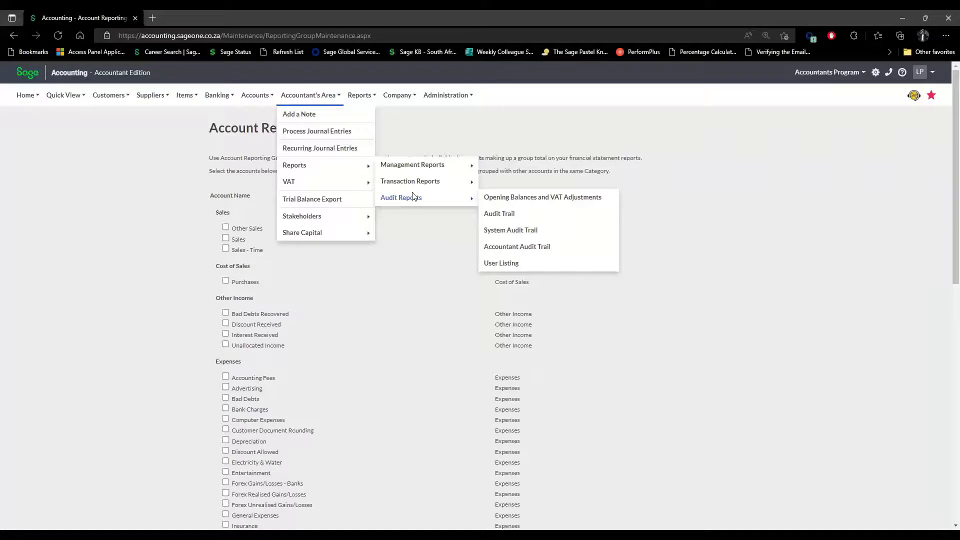
mouse_move(183, 99)
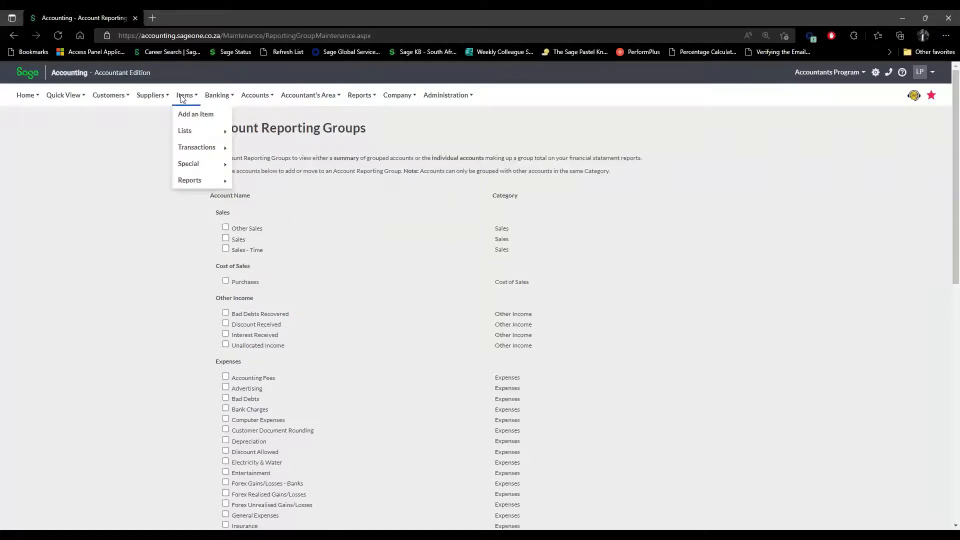
mouse_move(195, 153)
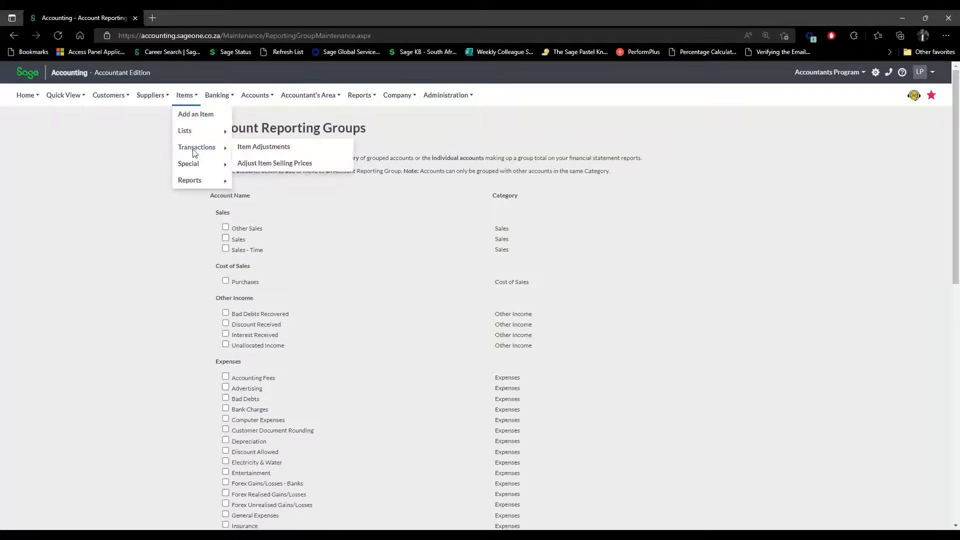
Open Items > Transactions > Item Adjustments, leaving the reporting groups page, and advance past the first step.
click(257, 152)
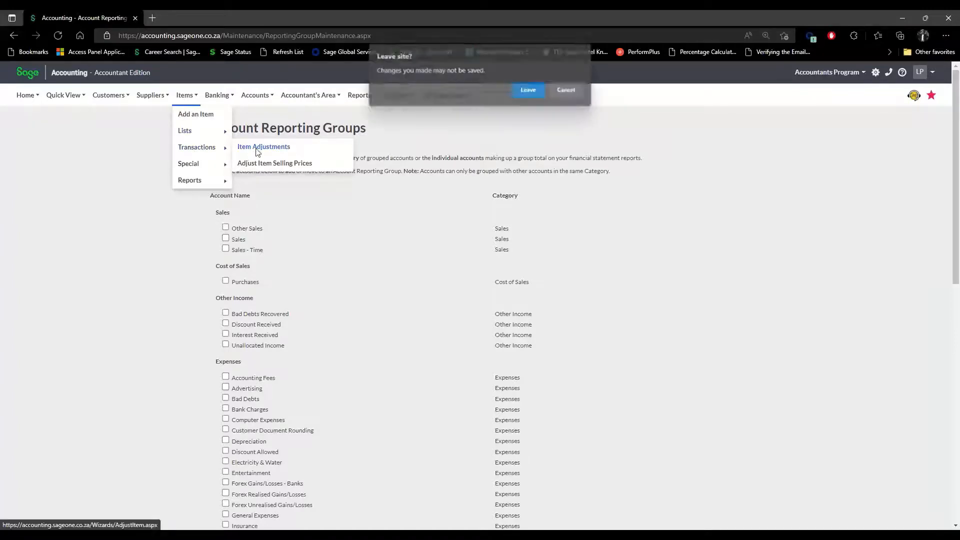
click(541, 90)
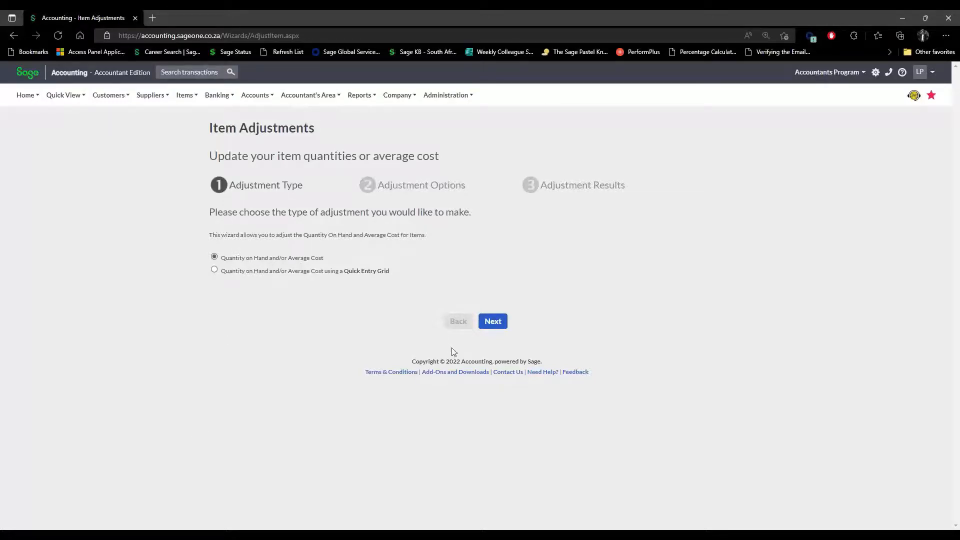
click(493, 322)
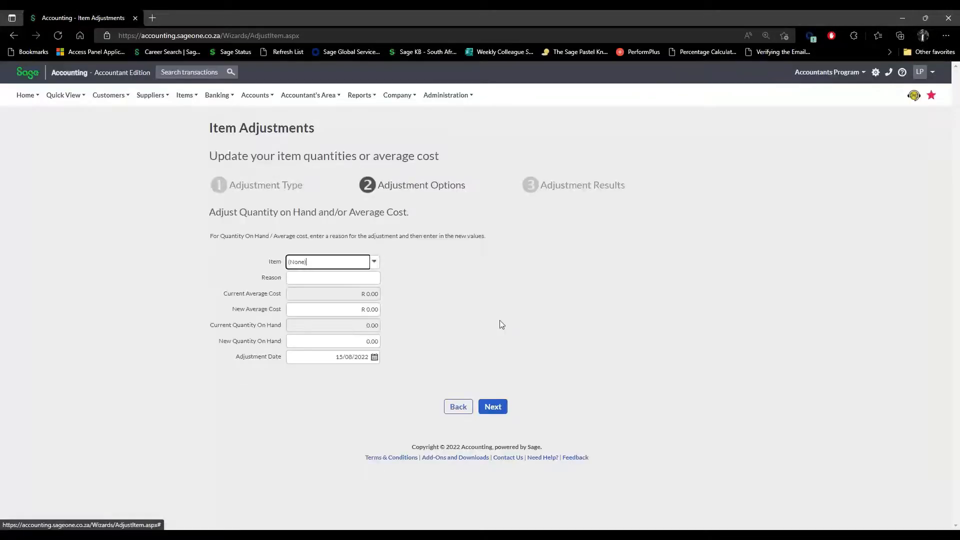
Check the Item list, leave it at (None), return to the first step and choose Quick Entry Grid.
click(375, 262)
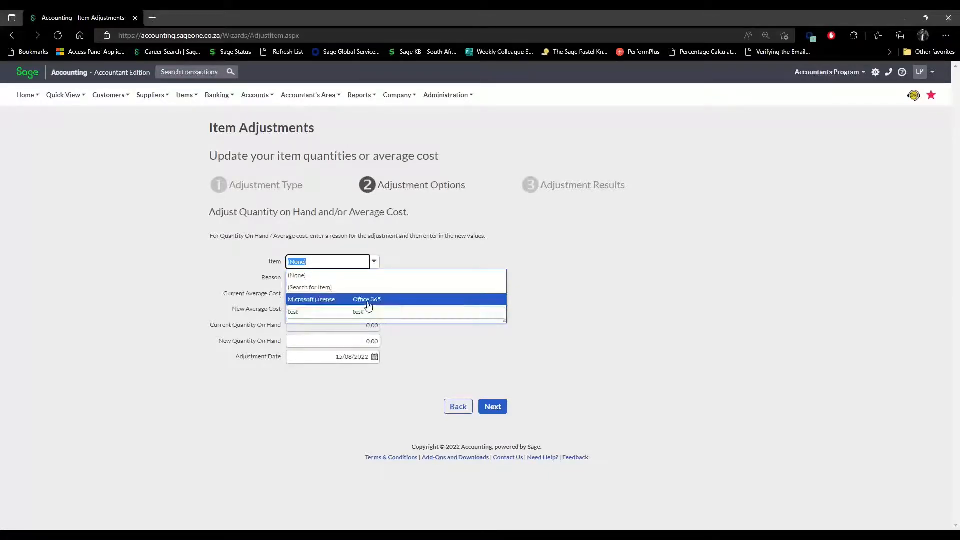
click(574, 338)
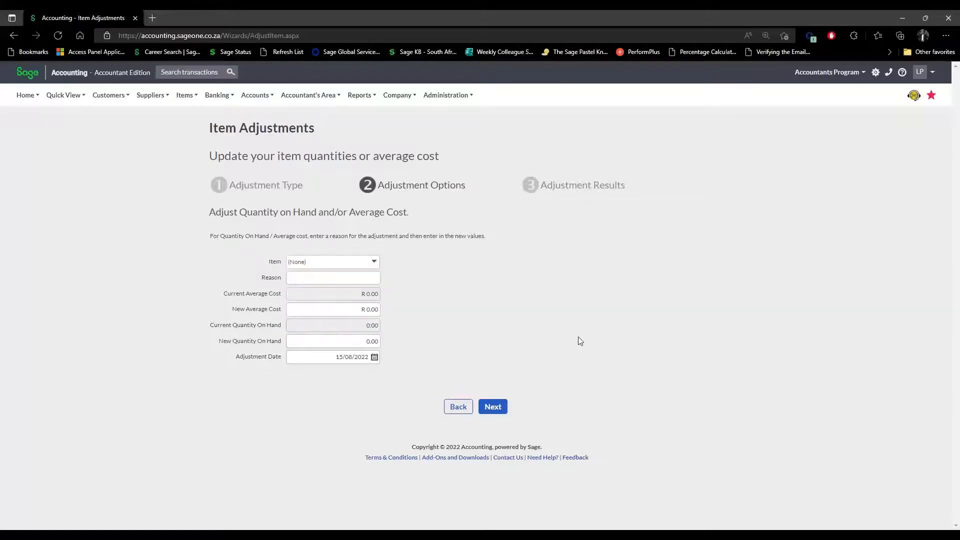
click(374, 262)
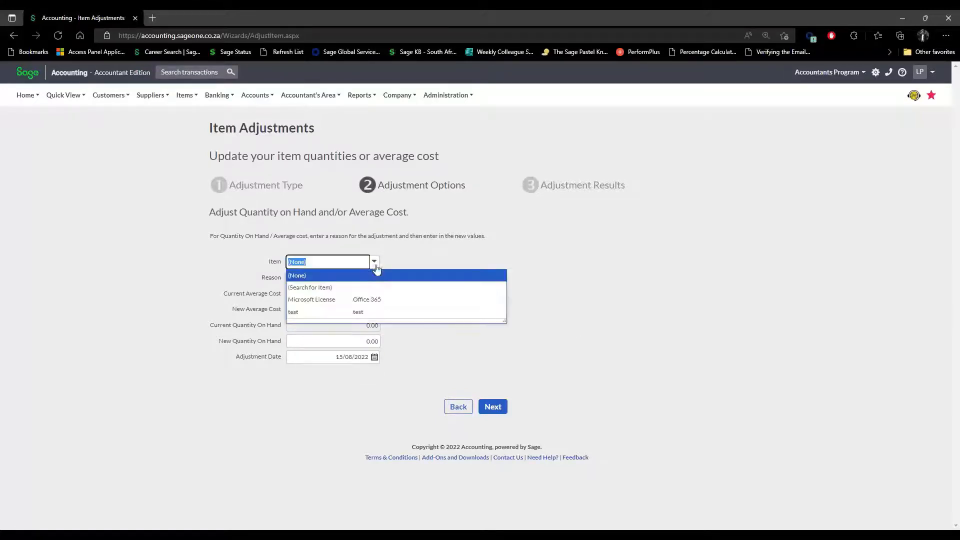
click(556, 343)
click(470, 405)
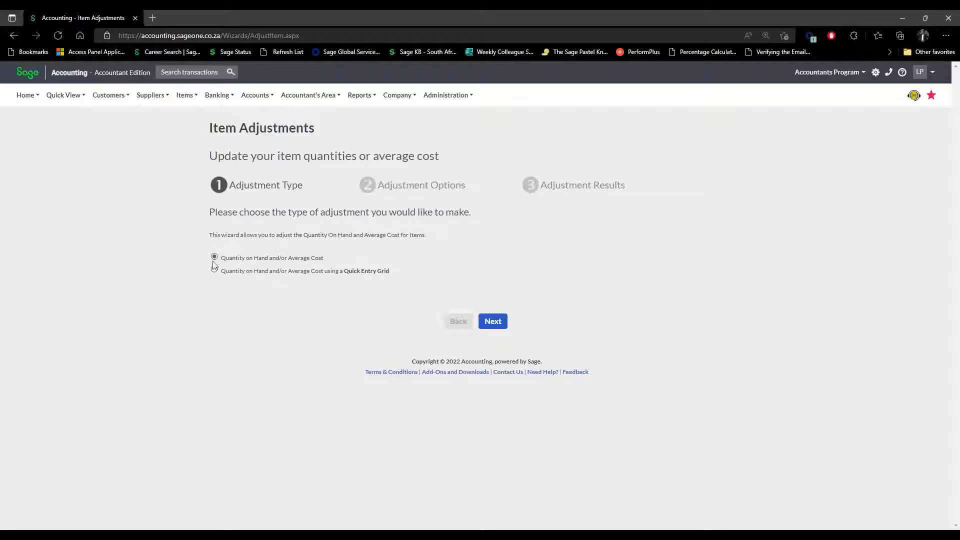
click(214, 270)
Load all items into the Quick Entry Grid, inspect Microsoft License's cost and quantity cells, then show CSV import.
click(505, 323)
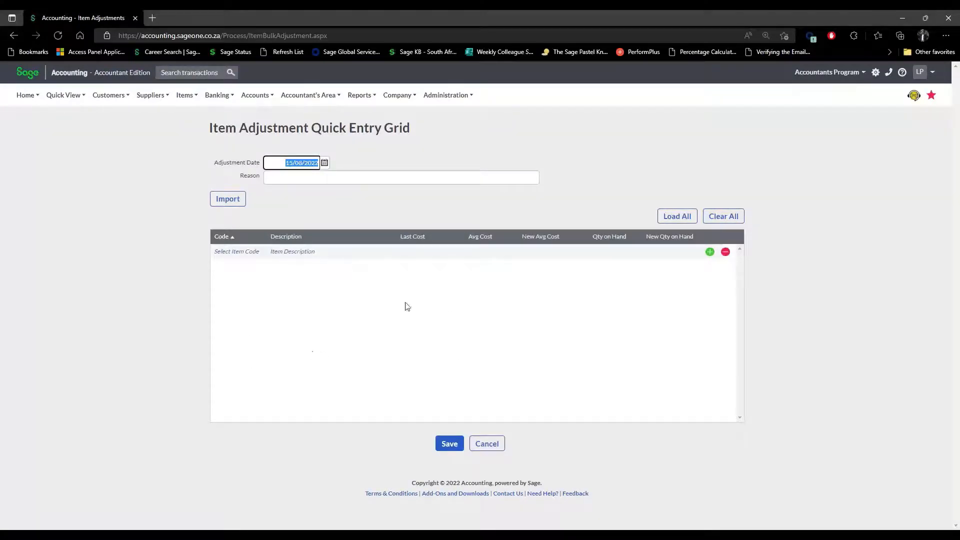
click(686, 220)
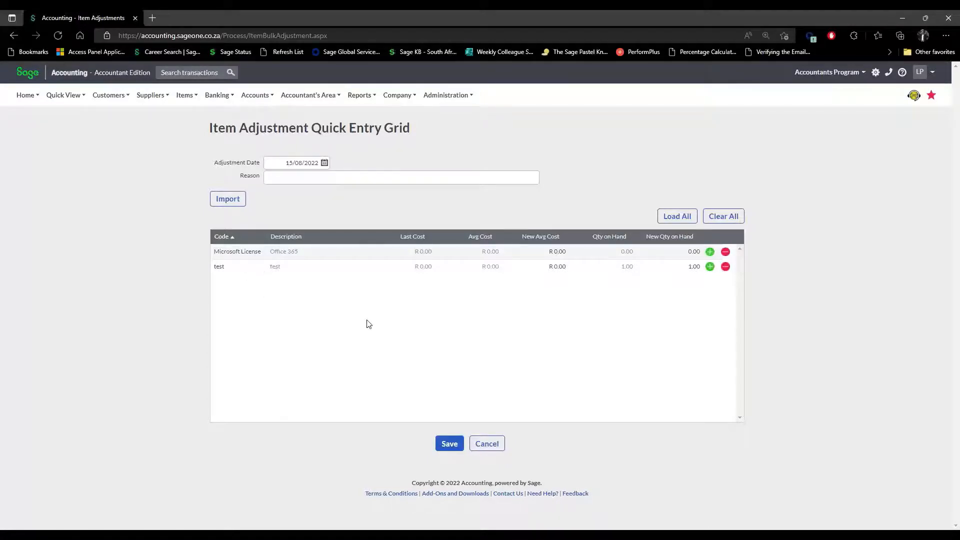
click(560, 255)
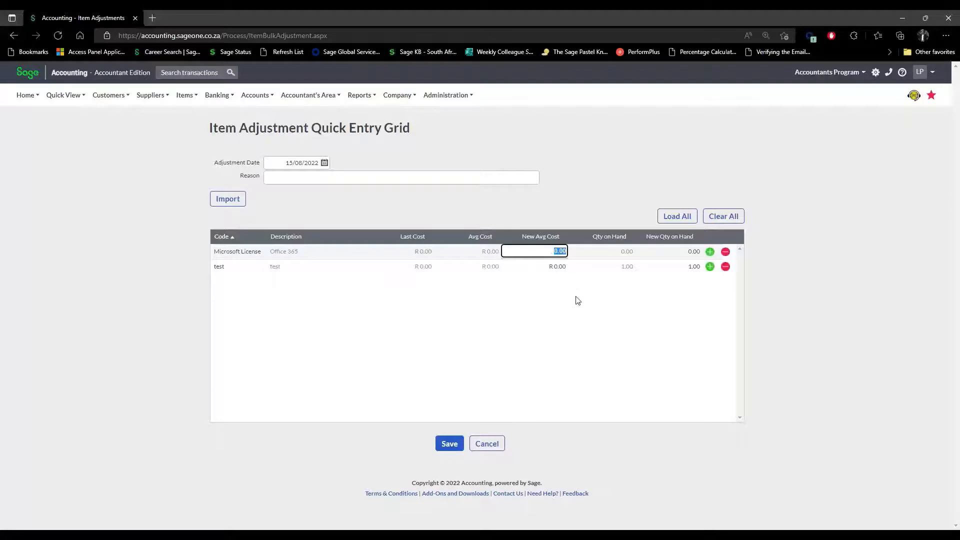
click(699, 254)
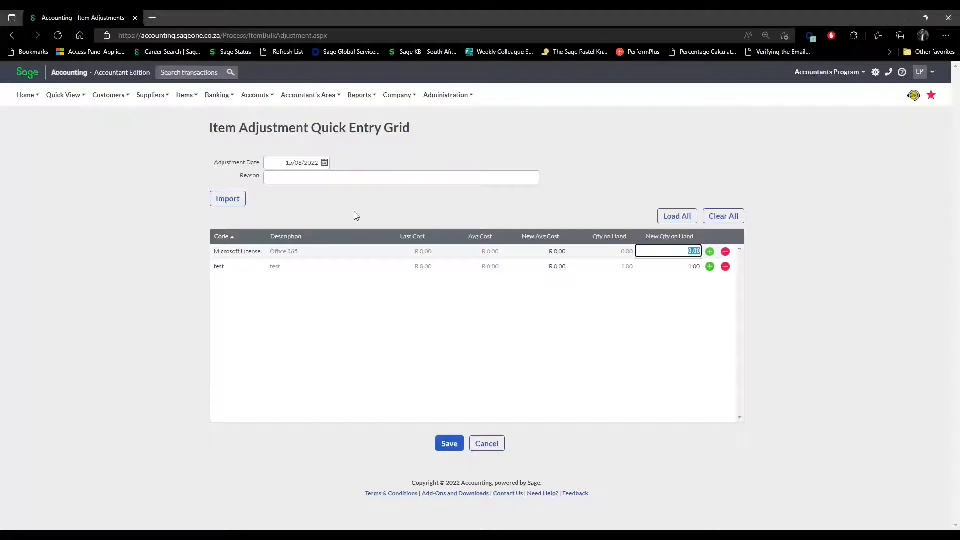
click(229, 199)
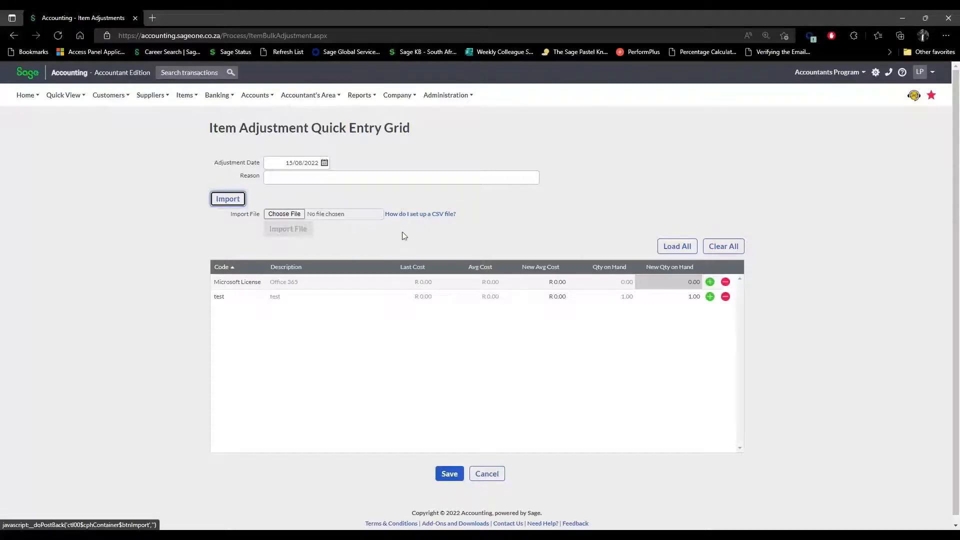
click(415, 216)
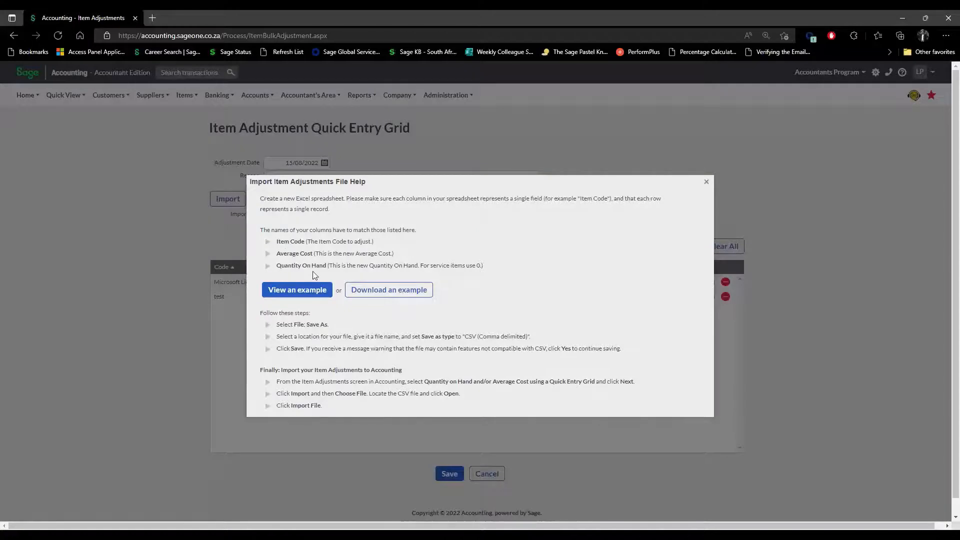
drag(281, 241, 326, 266)
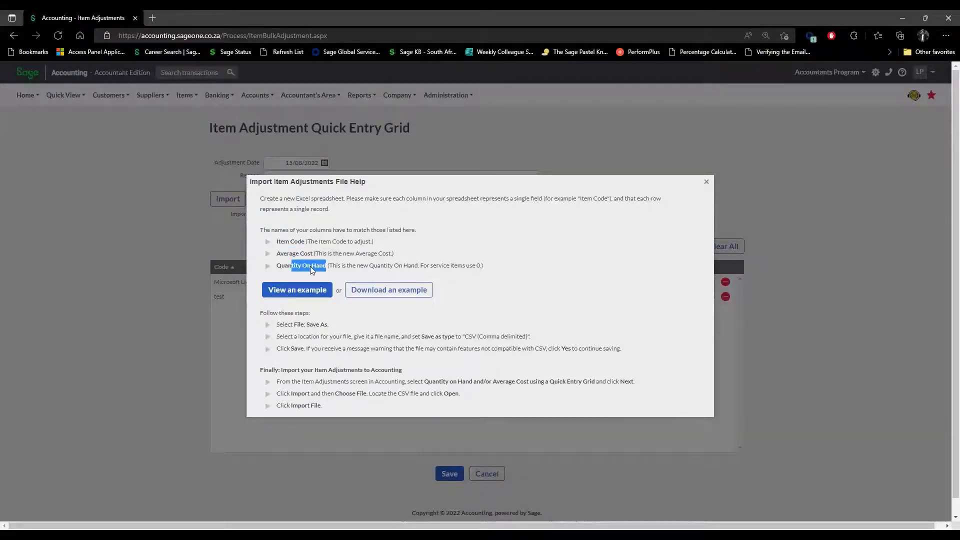
click(288, 261)
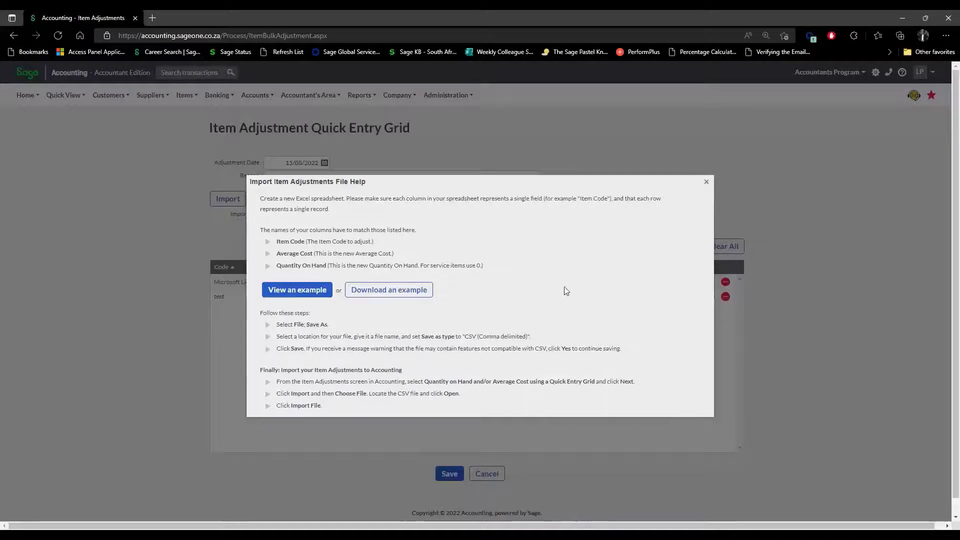
click(707, 182)
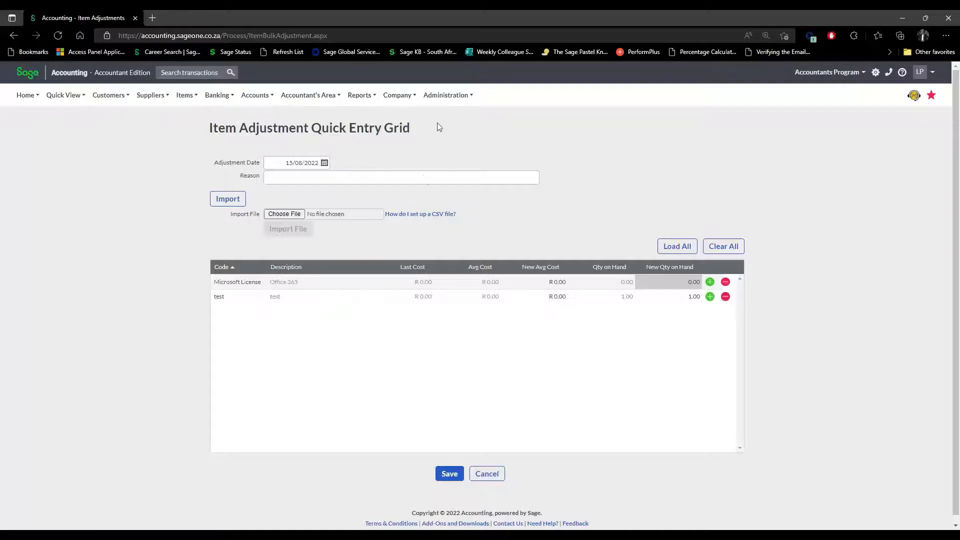
click(395, 96)
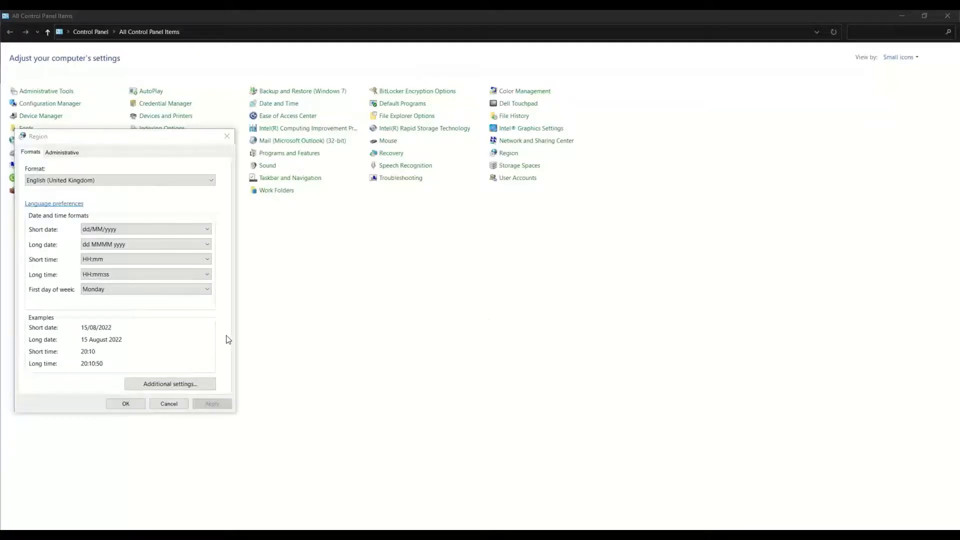
click(132, 183)
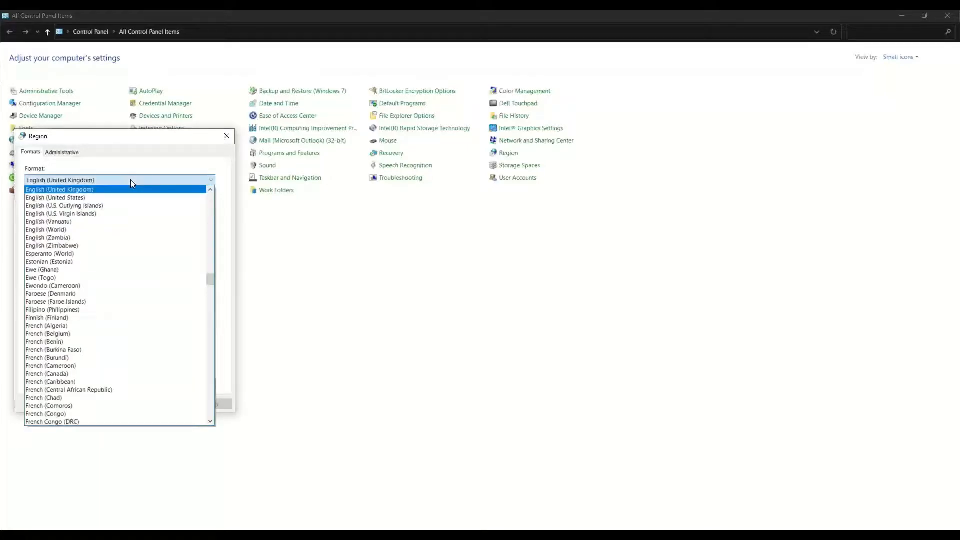
click(161, 167)
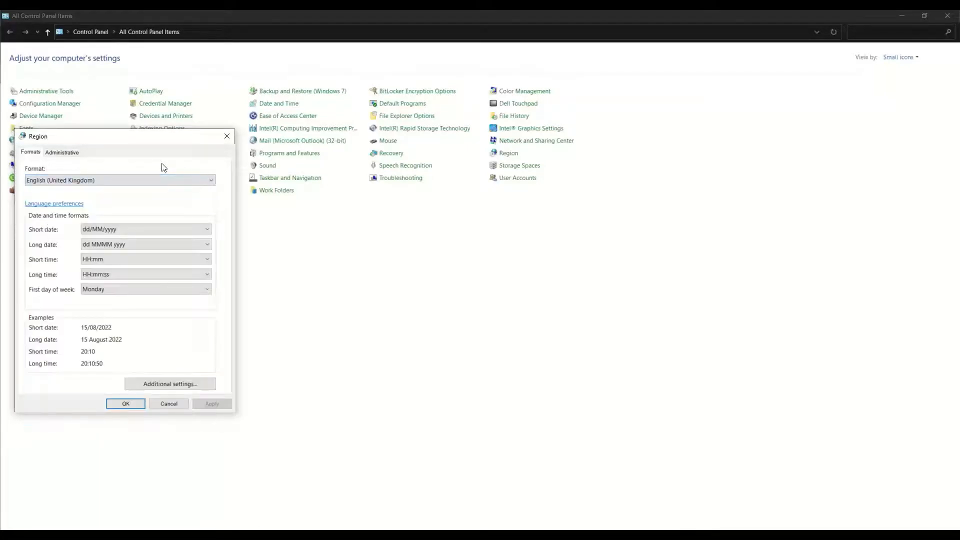
click(156, 385)
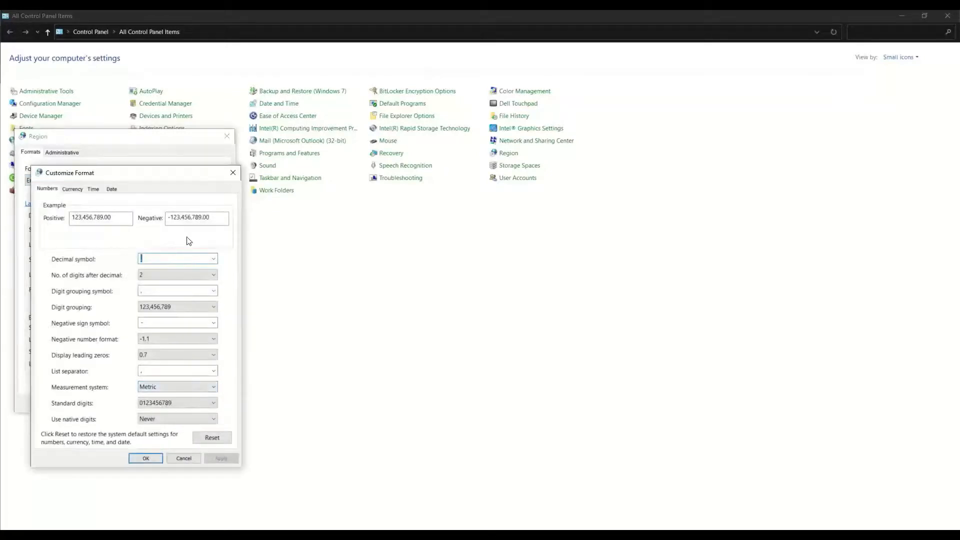
click(159, 258)
click(72, 188)
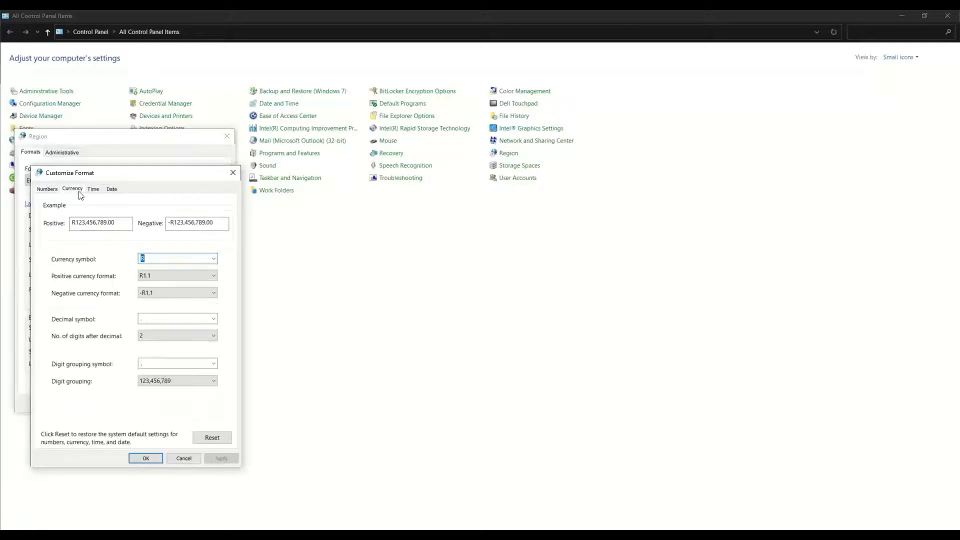
click(167, 258)
click(157, 316)
click(153, 364)
click(179, 457)
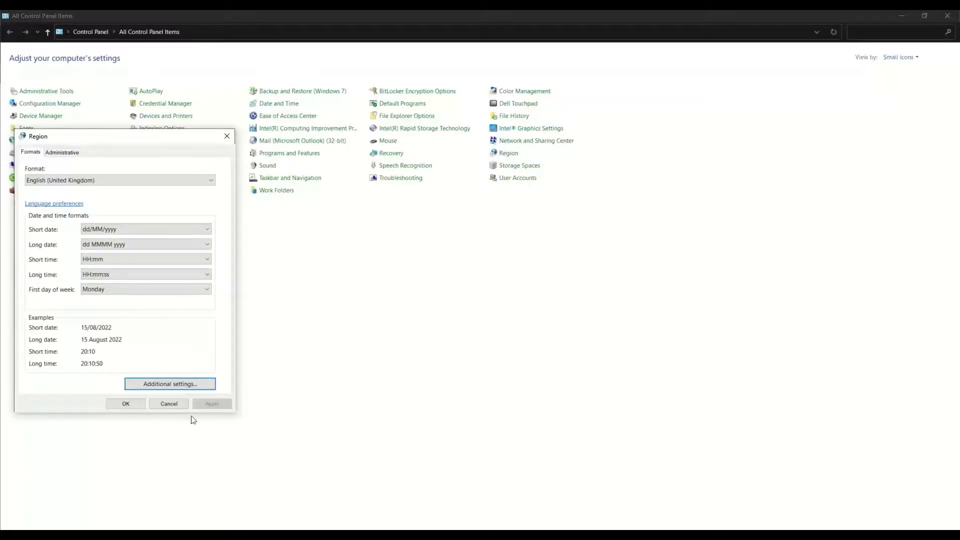
click(168, 406)
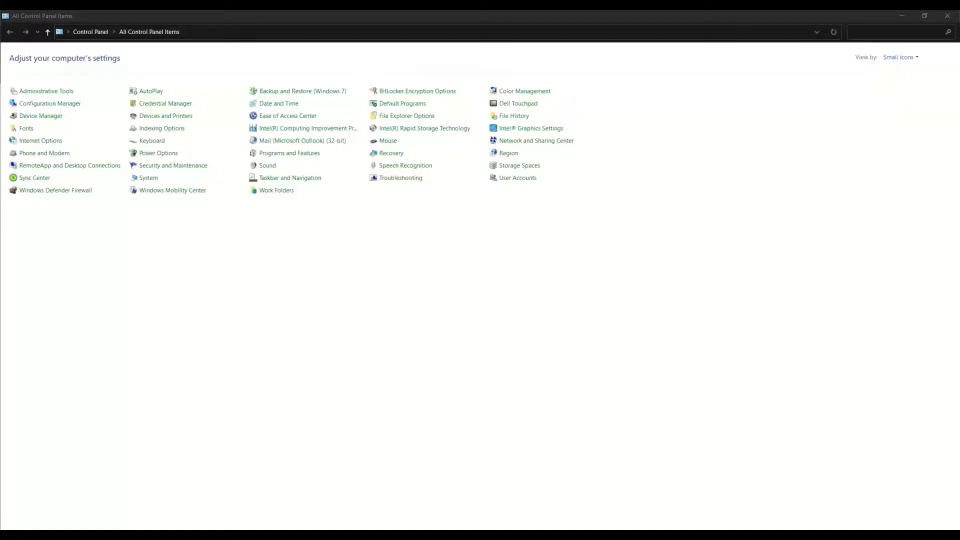
key(alt+Tab)
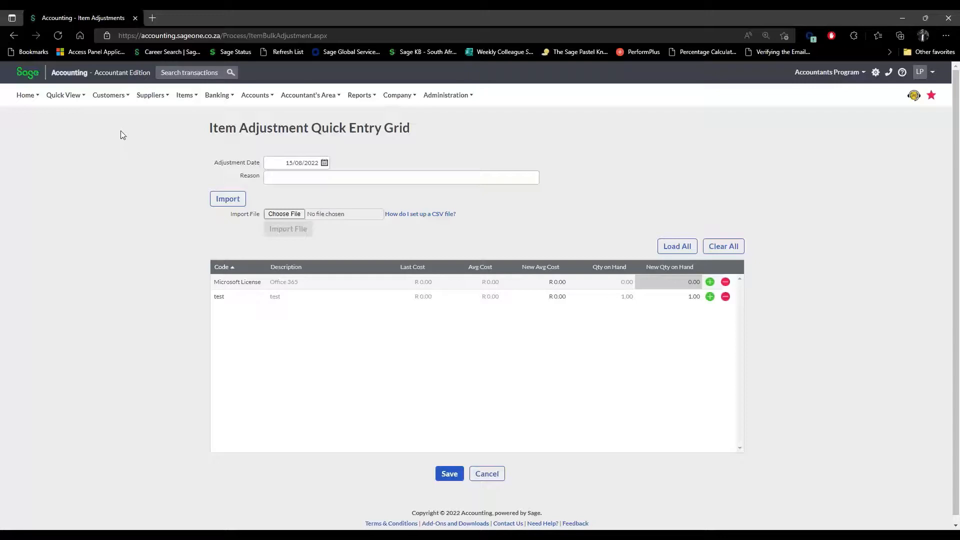
Go to the List of Customers under the Customers menu.
click(122, 96)
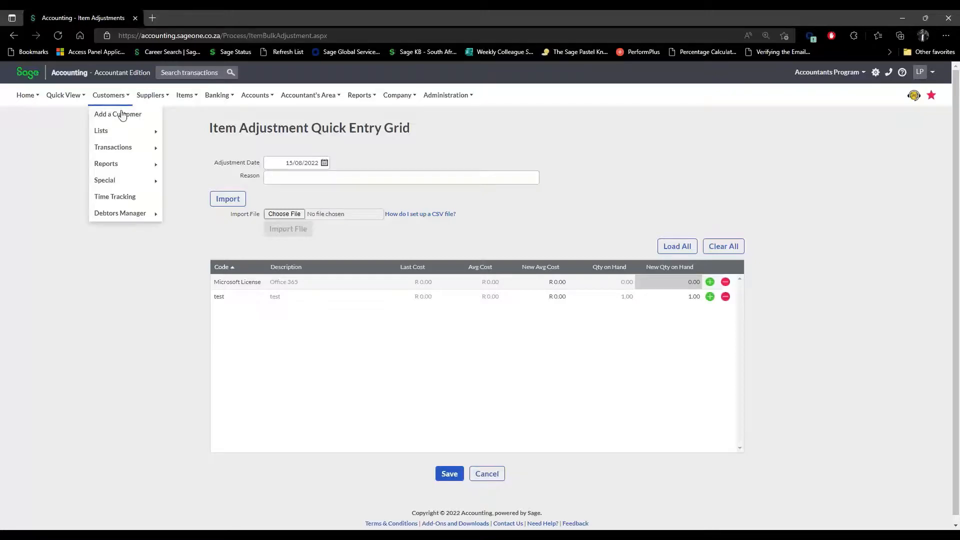
mouse_move(120, 139)
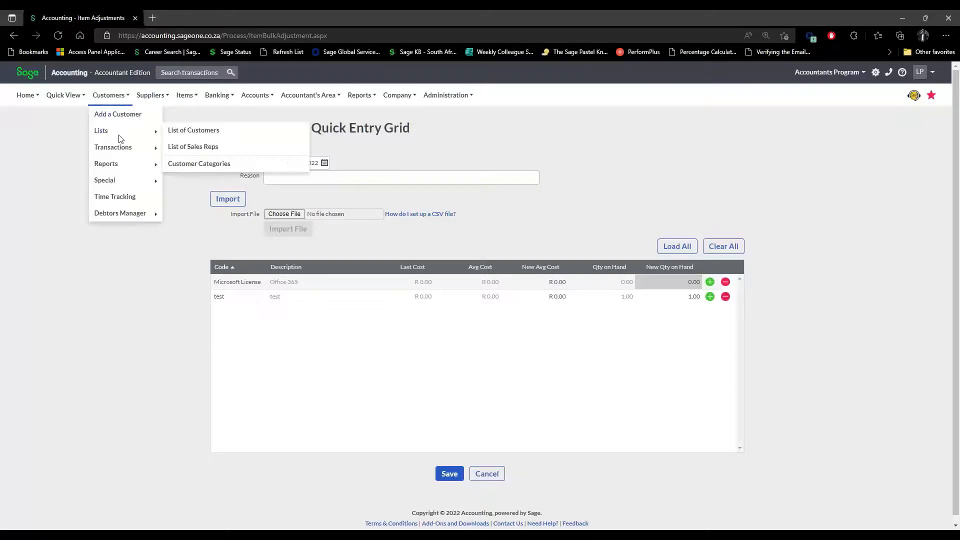
click(209, 132)
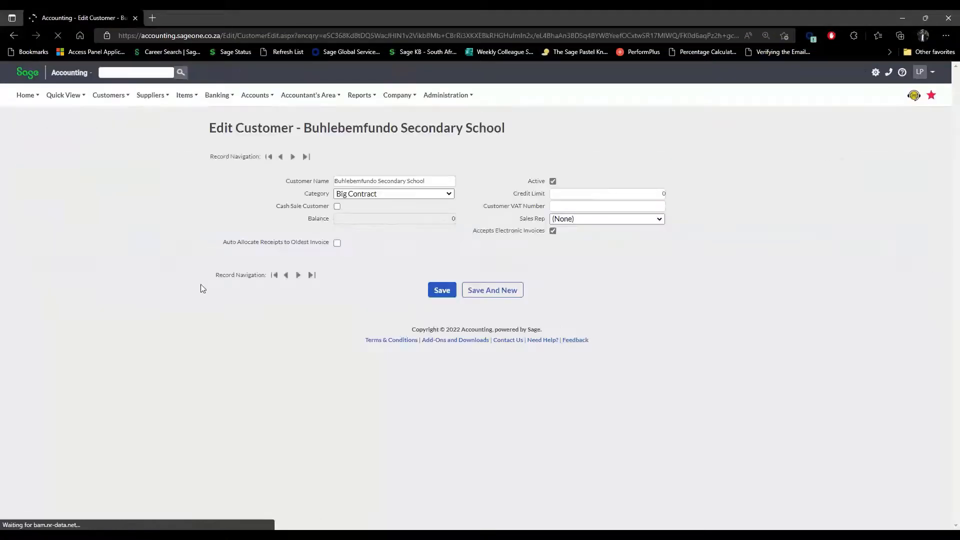
scroll(717, 337, down, 3)
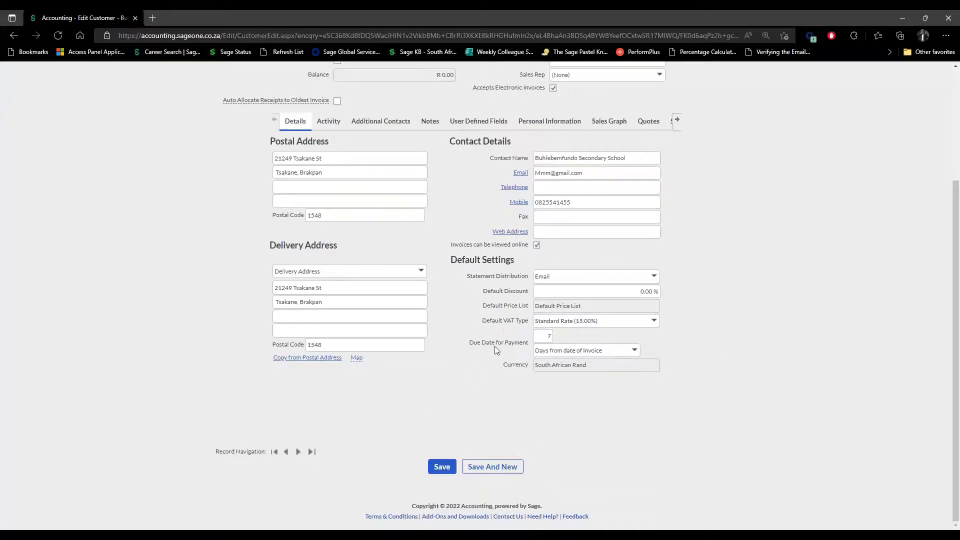
drag(481, 344, 528, 343)
click(571, 344)
double_click(551, 336)
click(635, 351)
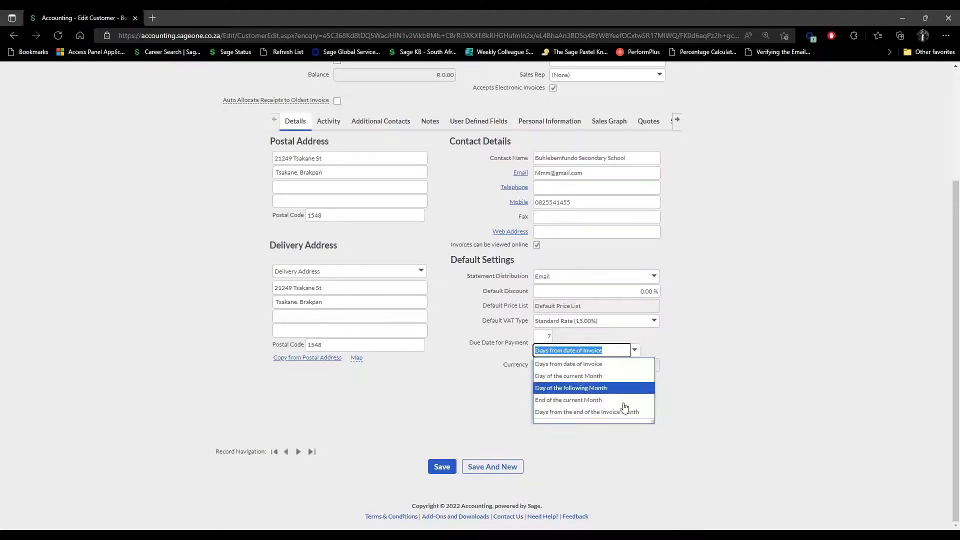
click(633, 361)
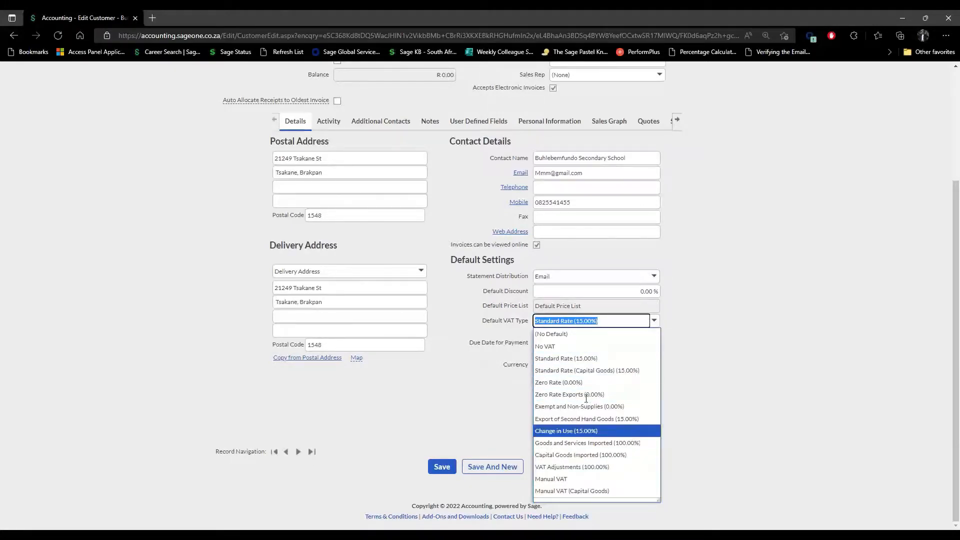
click(728, 359)
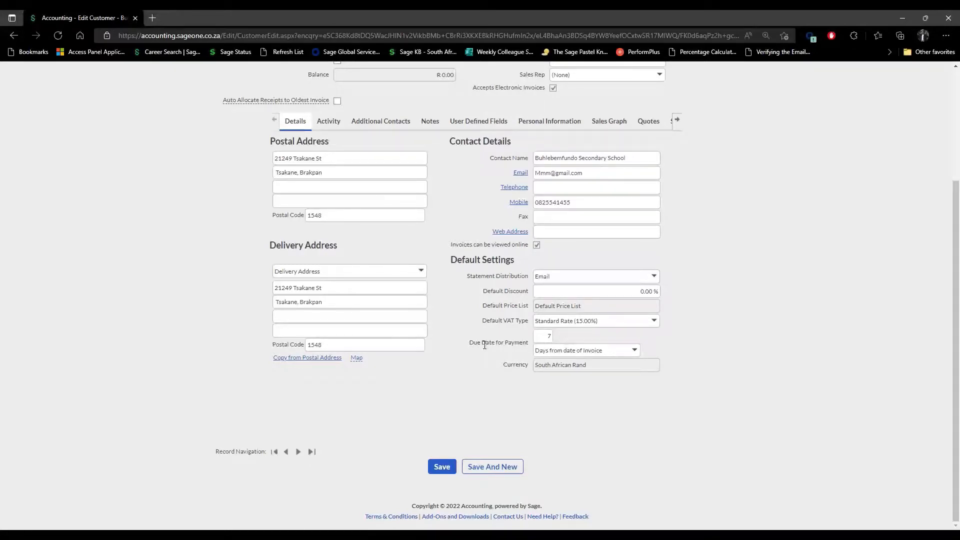
double_click(547, 338)
click(676, 419)
scroll(675, 419, up, 3)
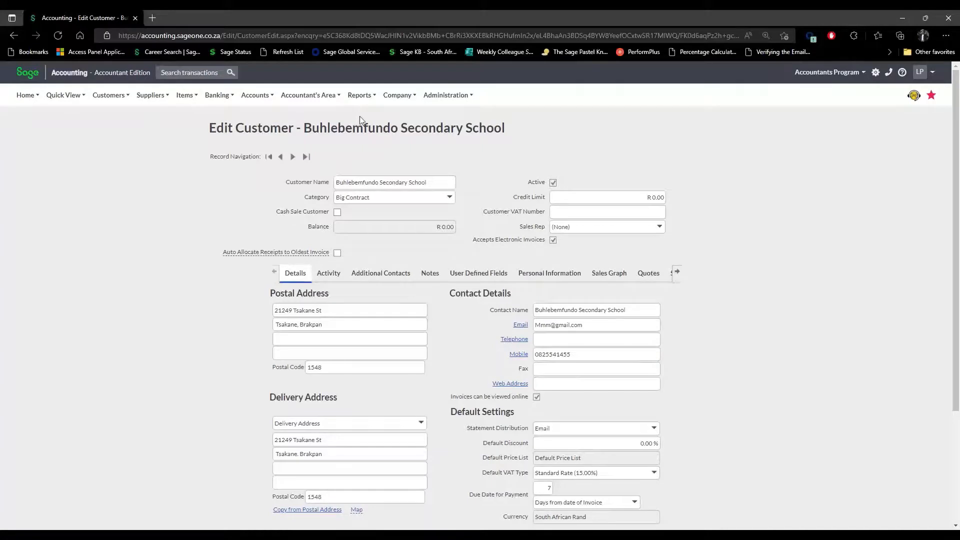
Move from the Reports menu to the Company menu in the top bar.
click(362, 96)
click(398, 96)
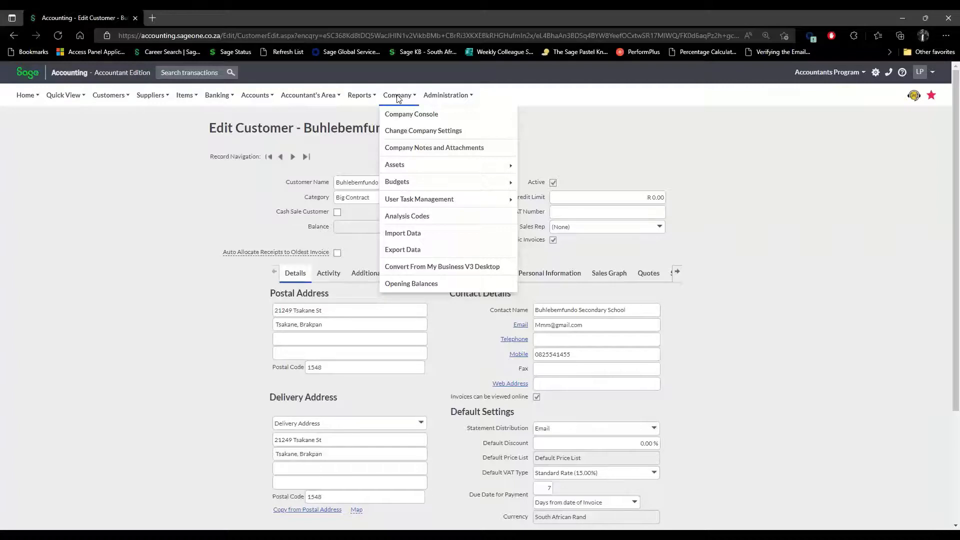
click(419, 152)
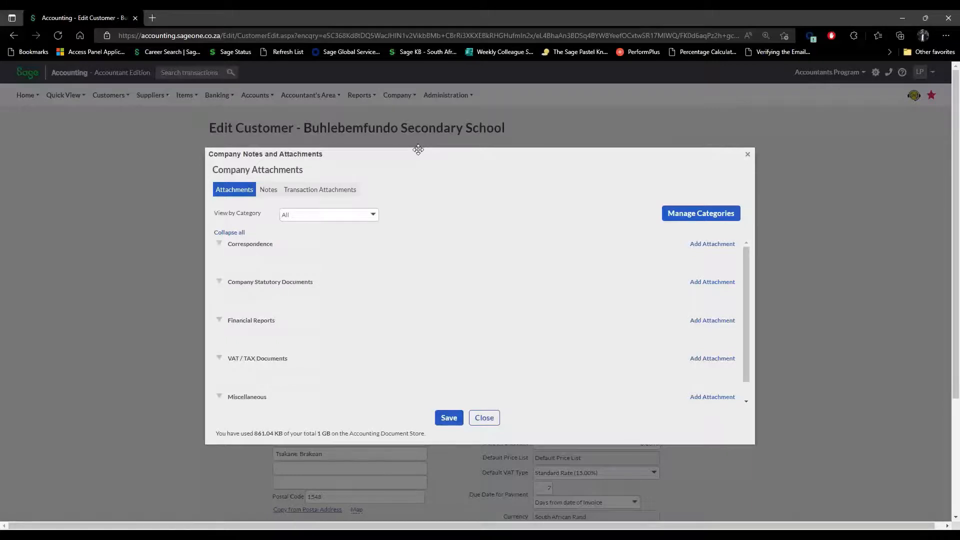
click(271, 195)
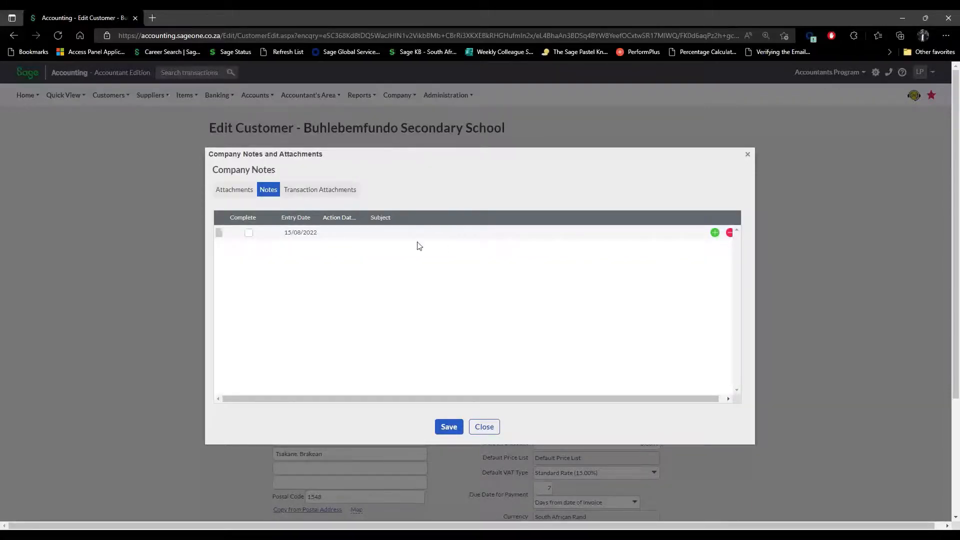
click(237, 194)
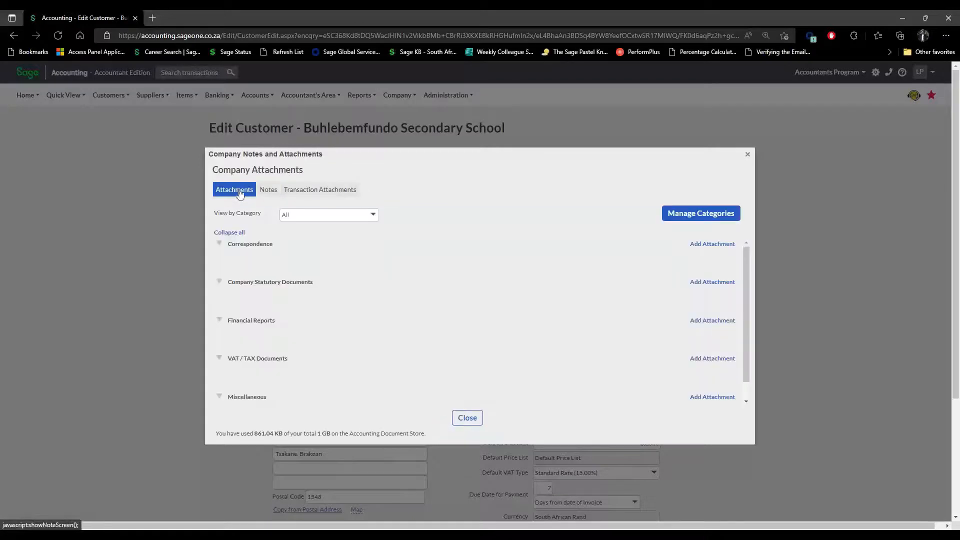
click(270, 192)
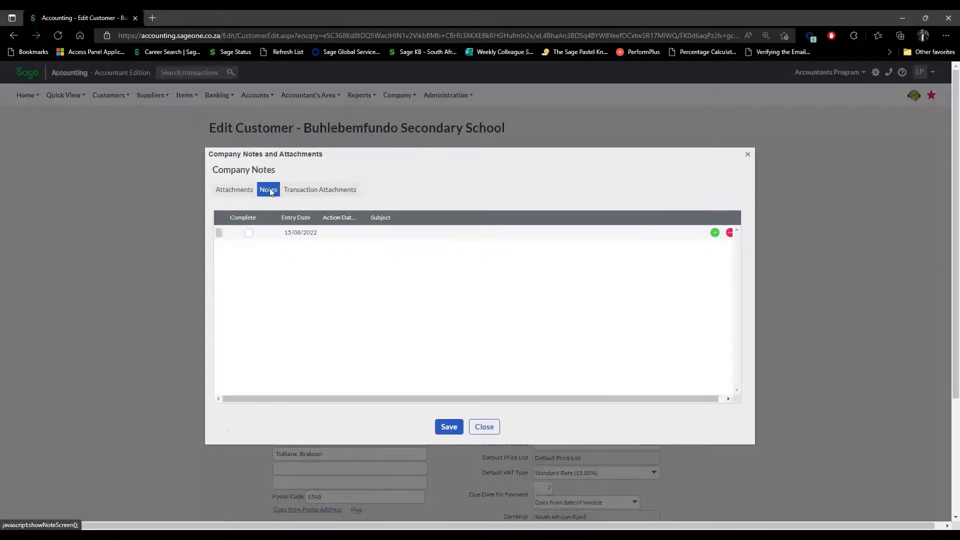
click(224, 192)
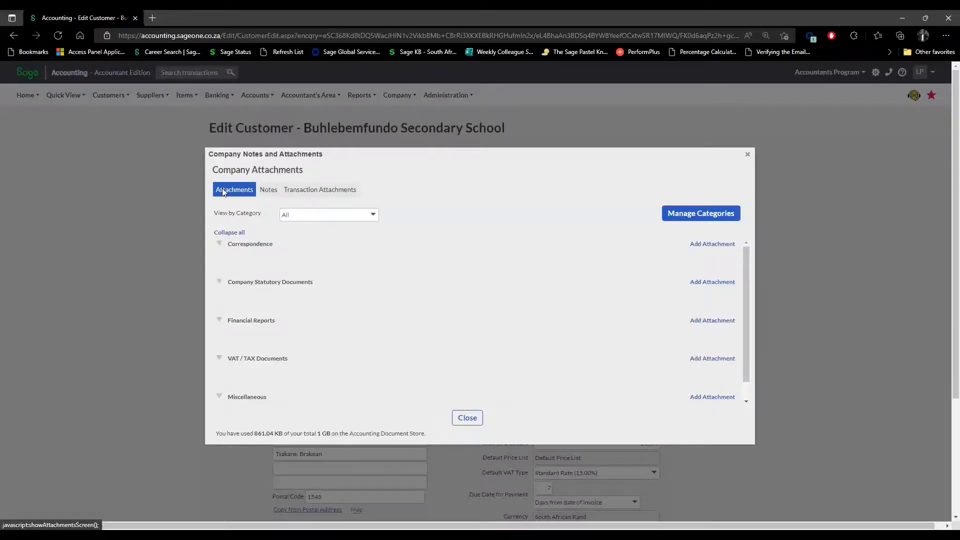
click(220, 321)
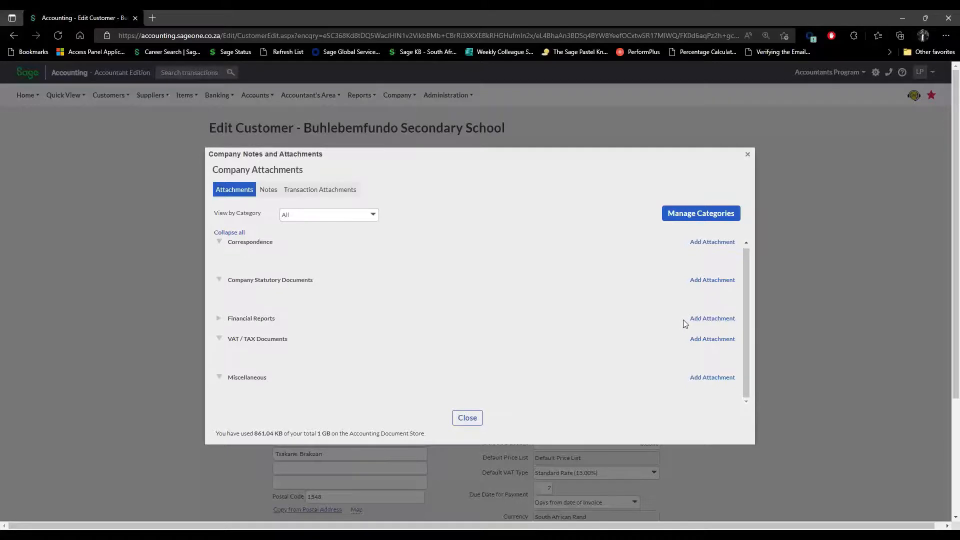
click(467, 419)
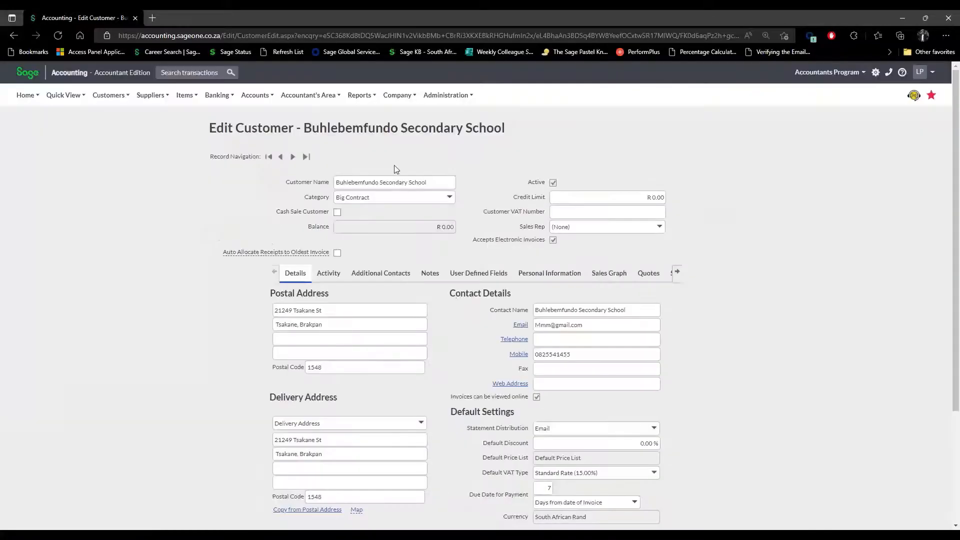
Open the Company Console from the Company menu.
click(405, 95)
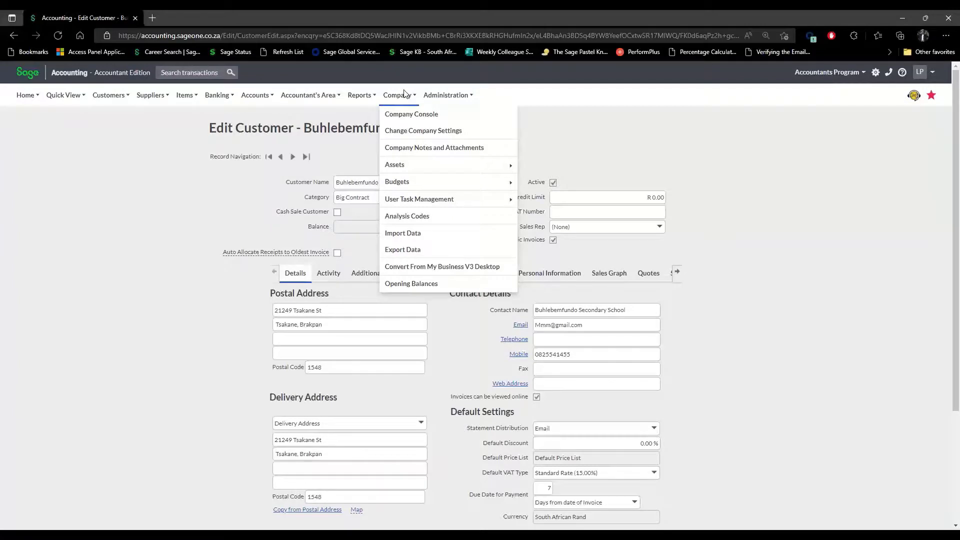
click(405, 115)
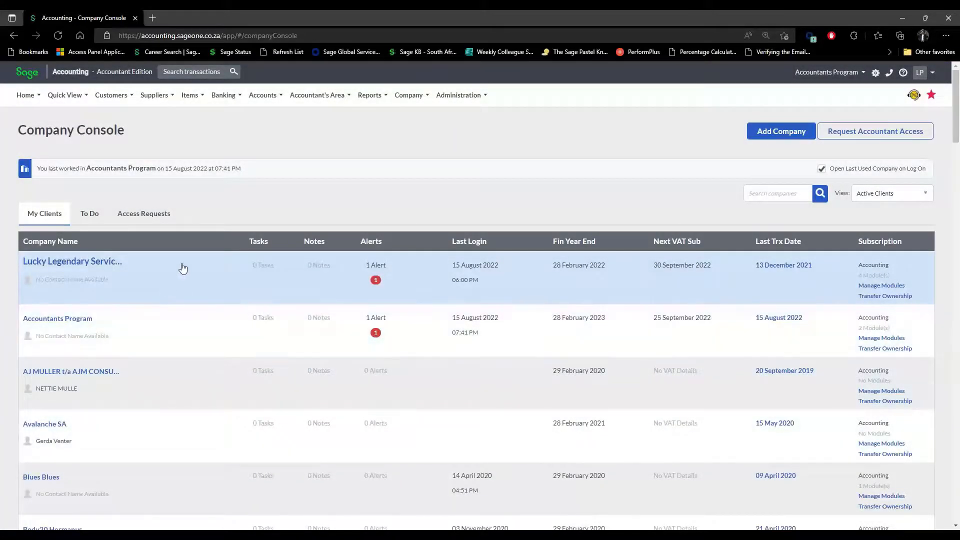
Open Lucky Legendary Services' details and start a new note on its Notes tab.
click(181, 269)
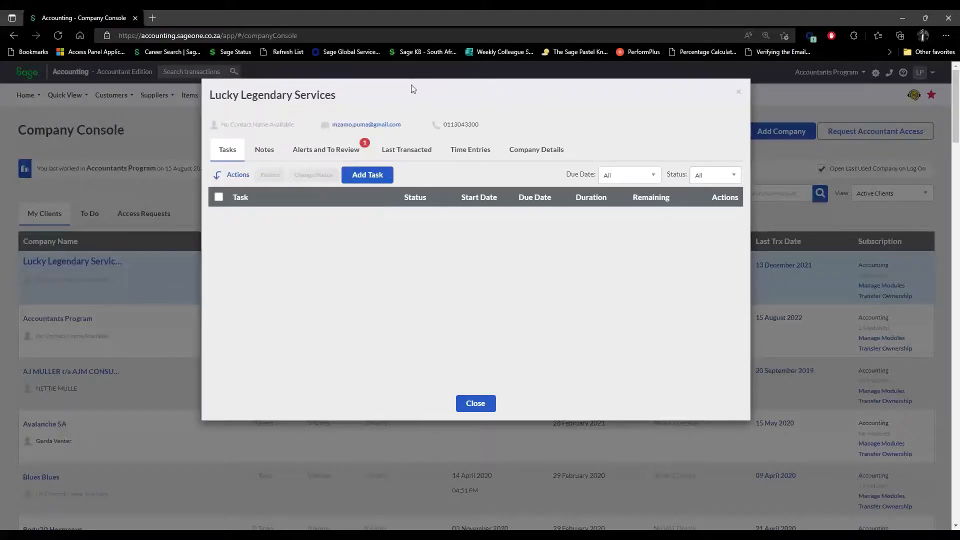
drag(427, 93, 463, 118)
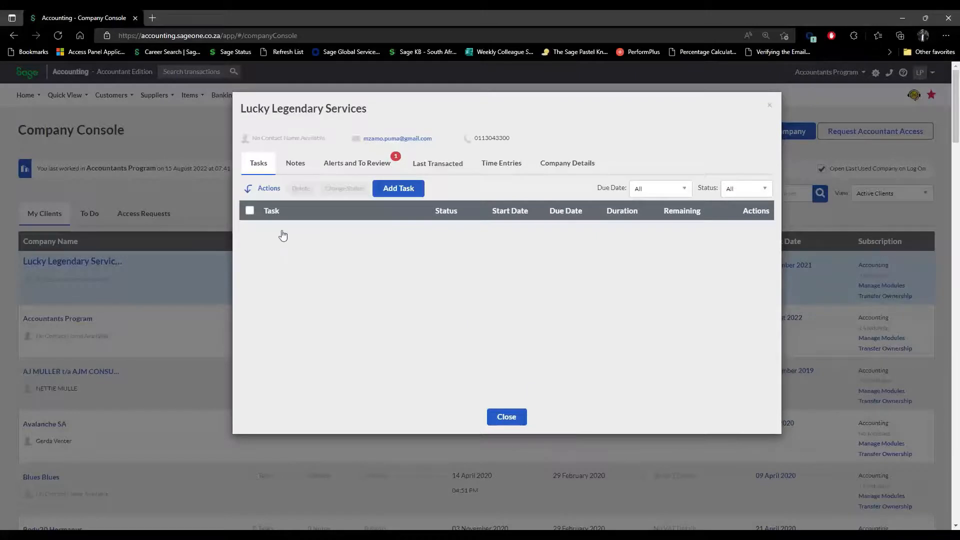
click(295, 163)
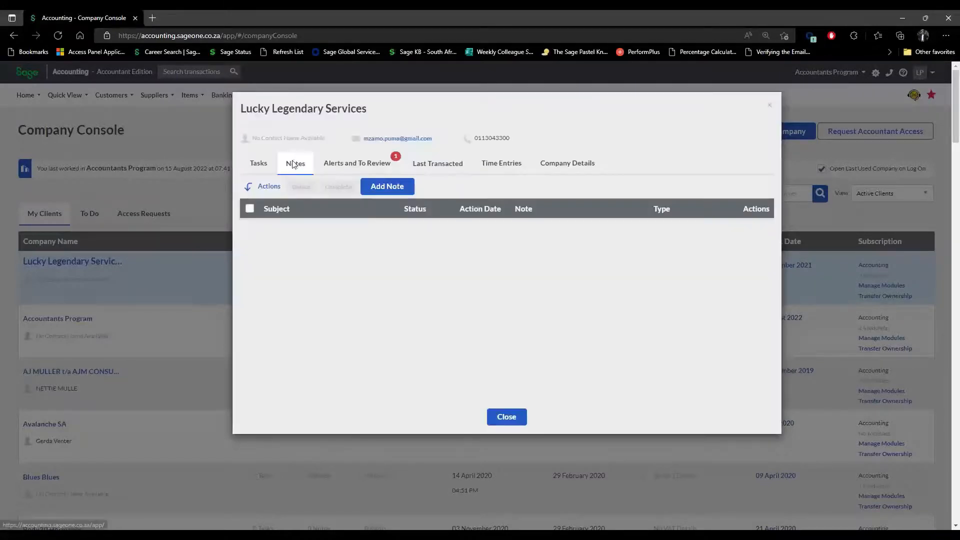
click(387, 187)
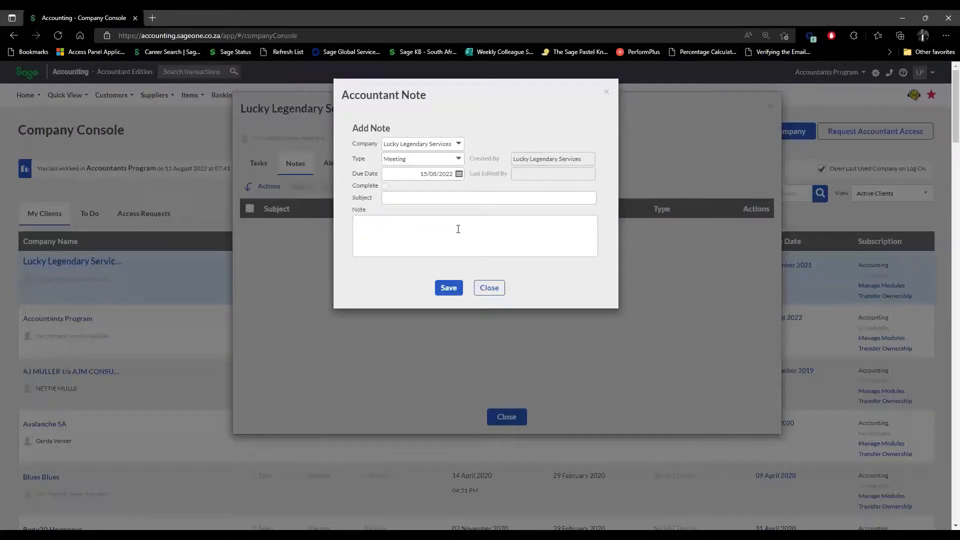
Discard the unsaved accountant note and close Lucky Legendary Services' details window.
click(410, 200)
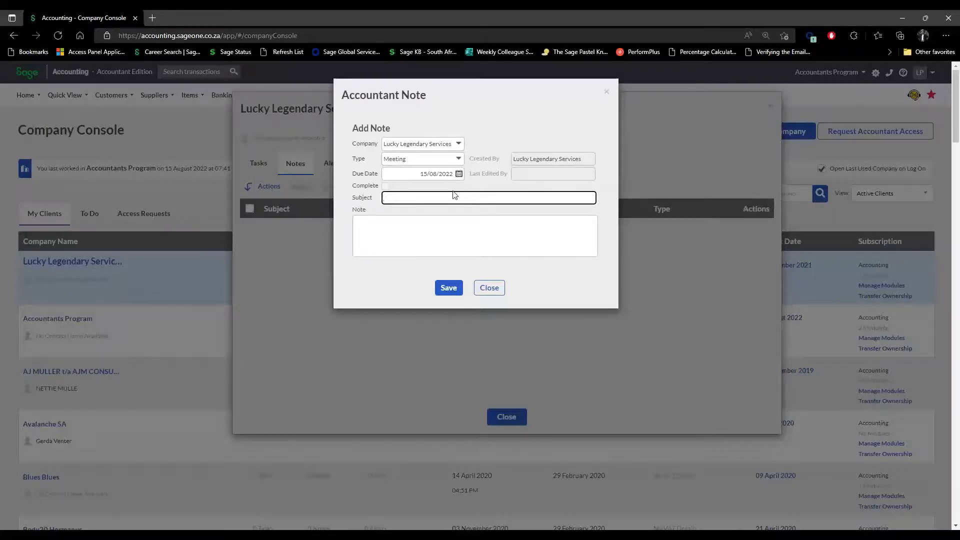
click(489, 288)
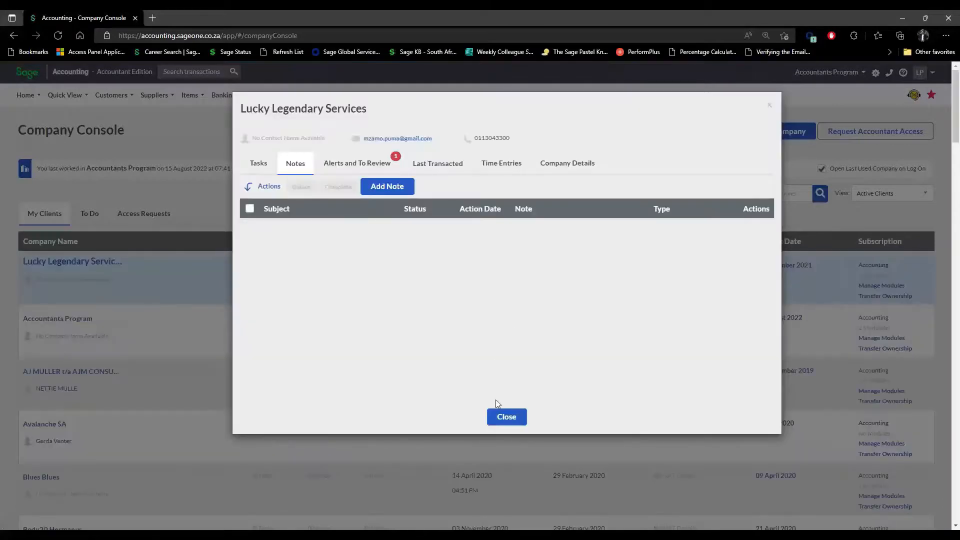
click(518, 419)
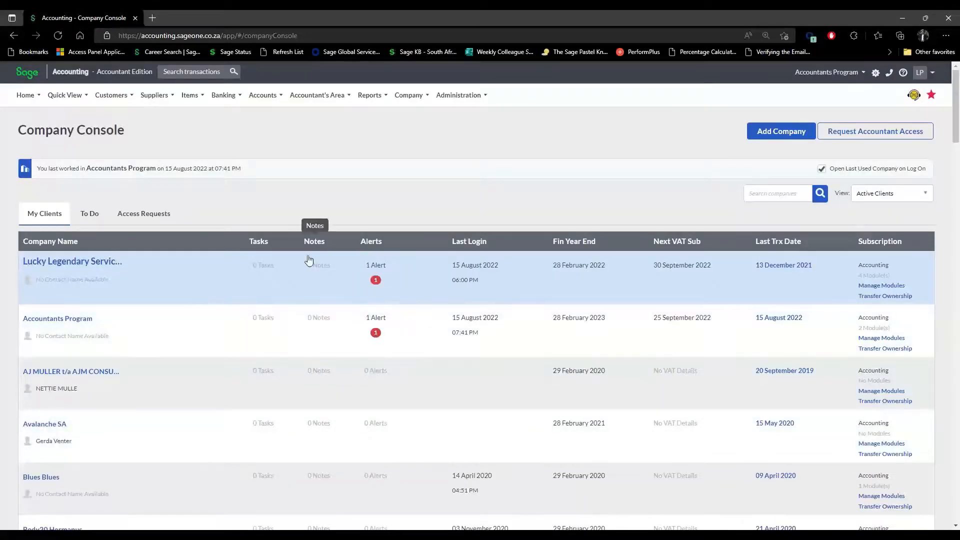
scroll(320, 463, down, 5)
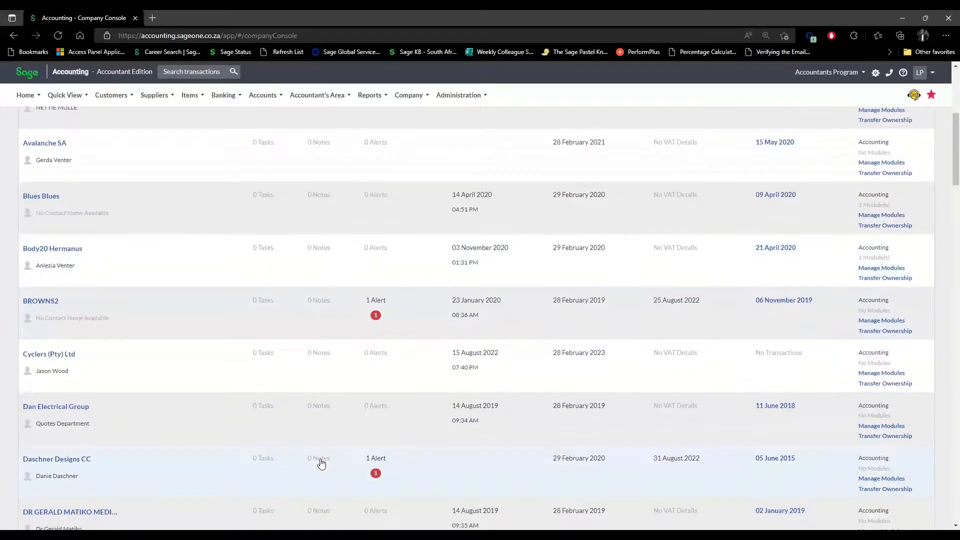
scroll(322, 464, up, 5)
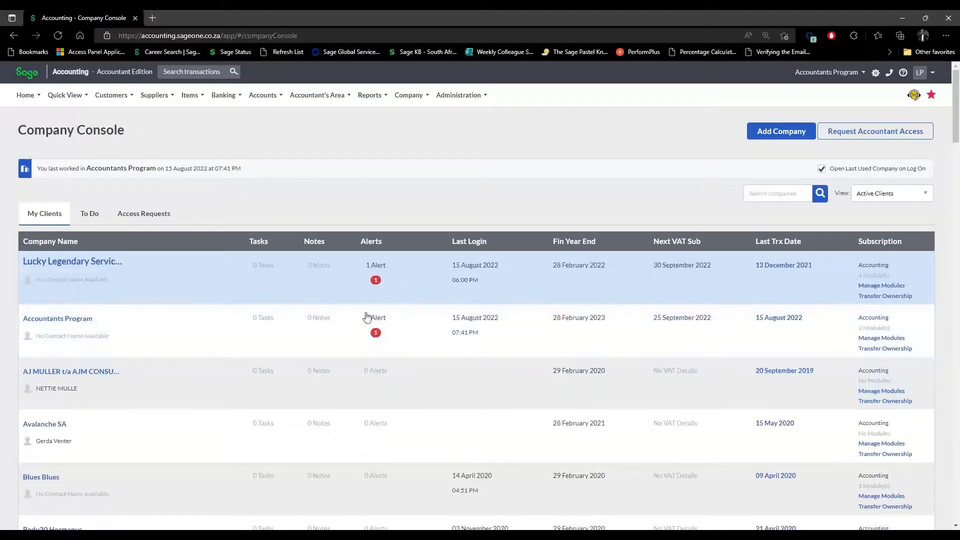
click(178, 269)
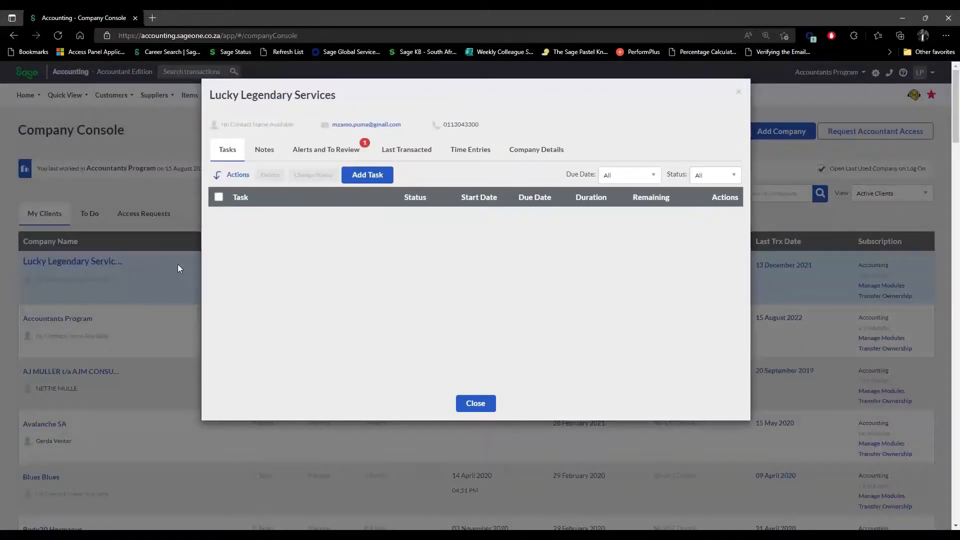
click(264, 152)
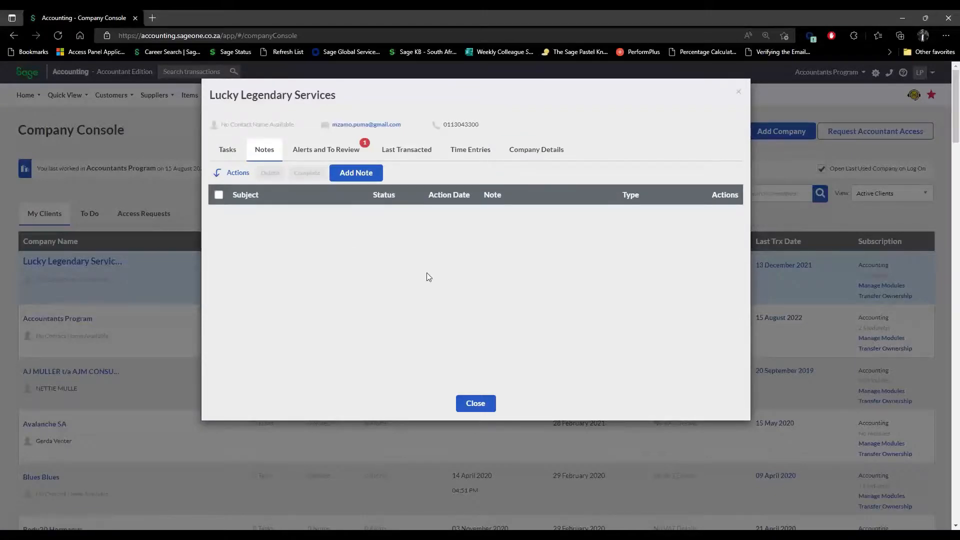
click(320, 156)
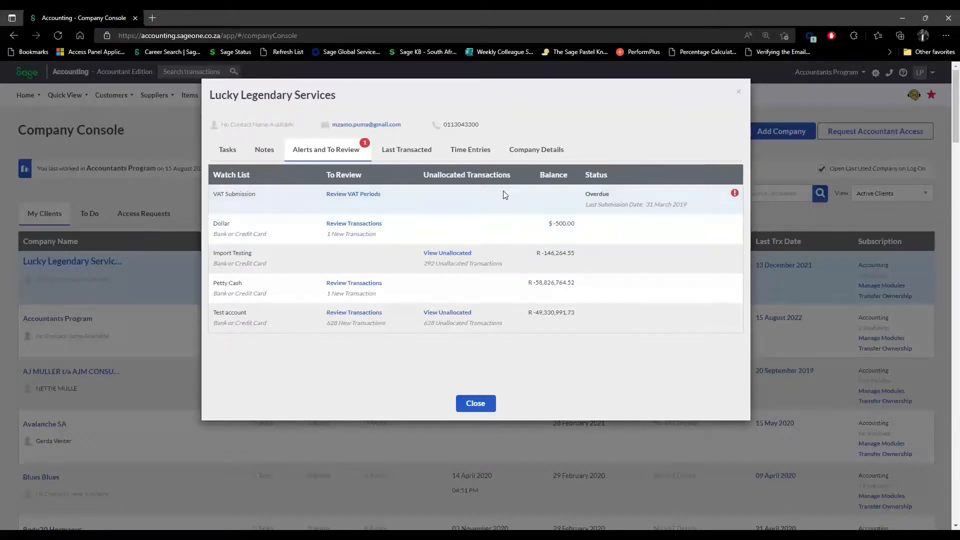
click(537, 150)
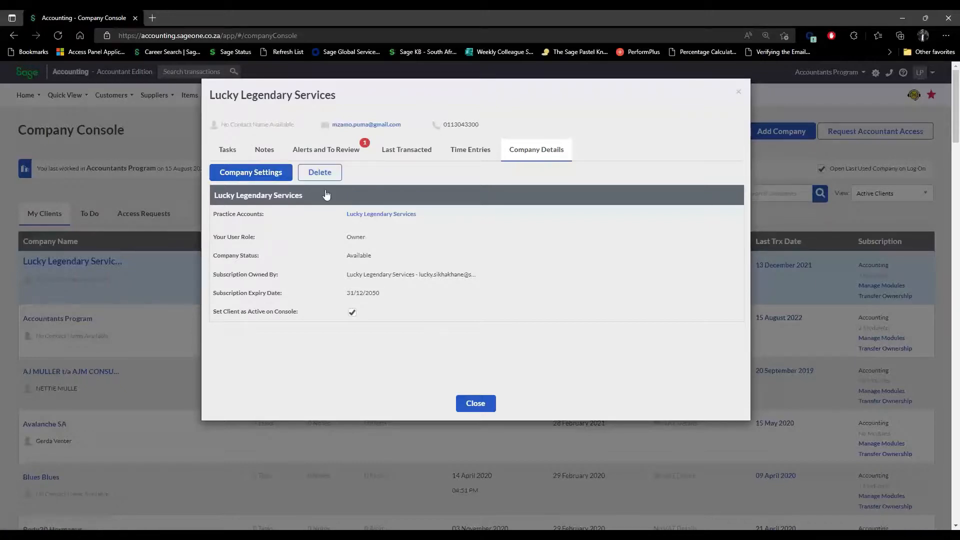
click(483, 406)
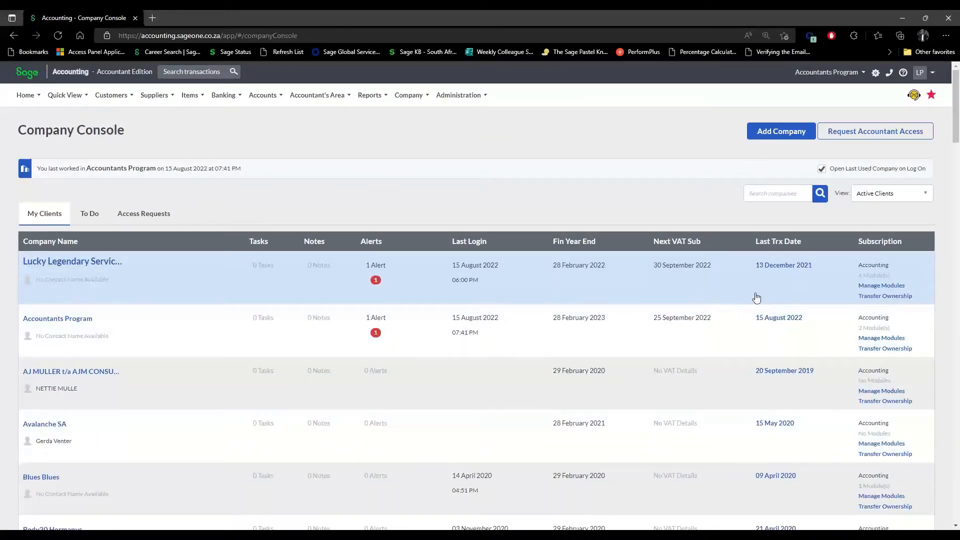
click(192, 270)
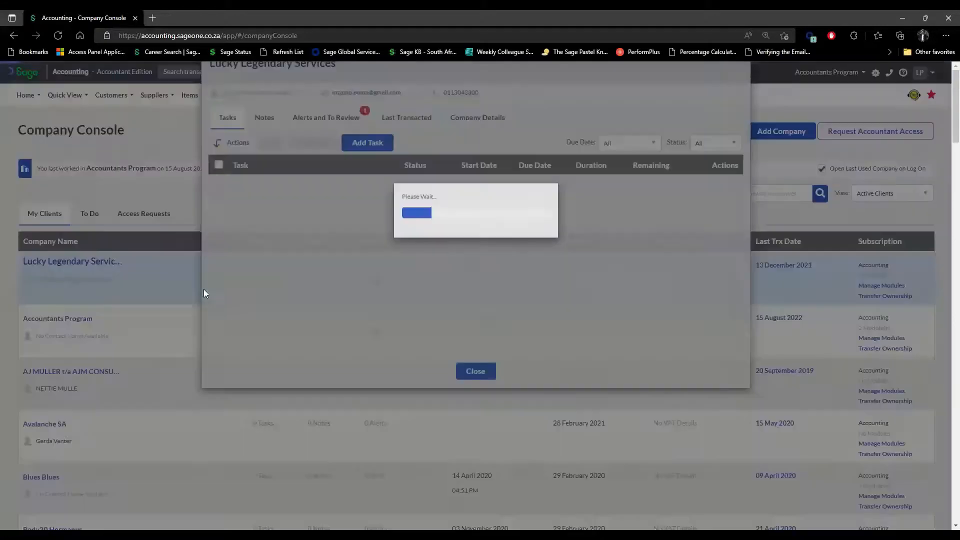
click(537, 150)
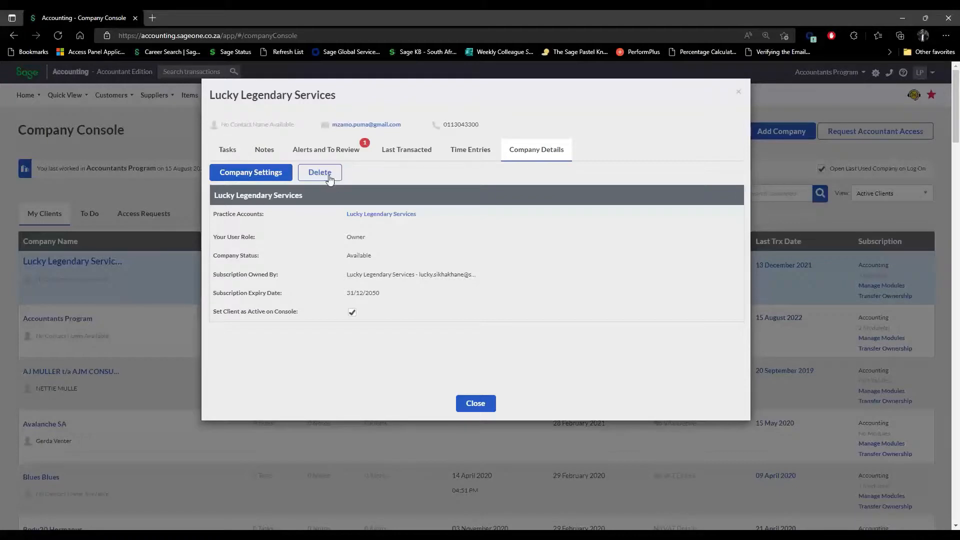
click(489, 408)
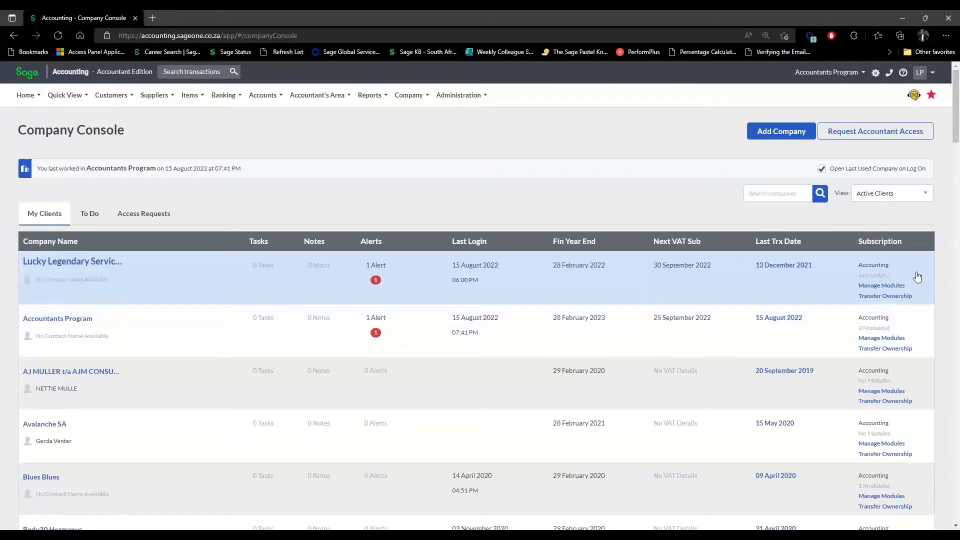
click(891, 296)
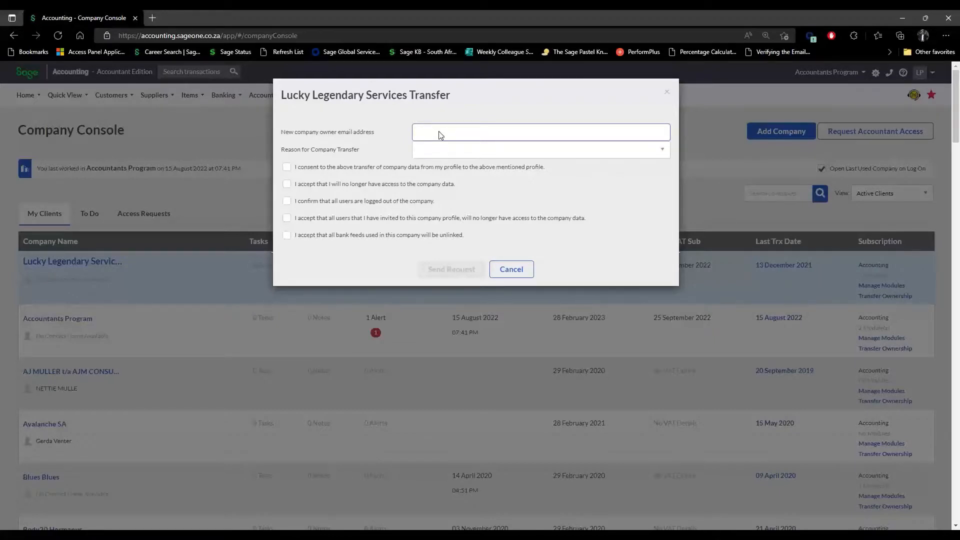
click(663, 150)
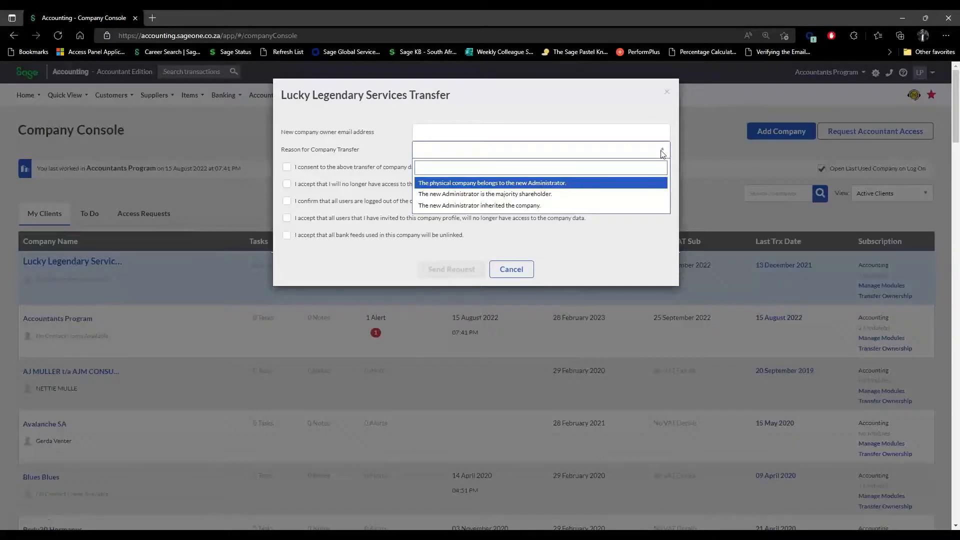
click(629, 261)
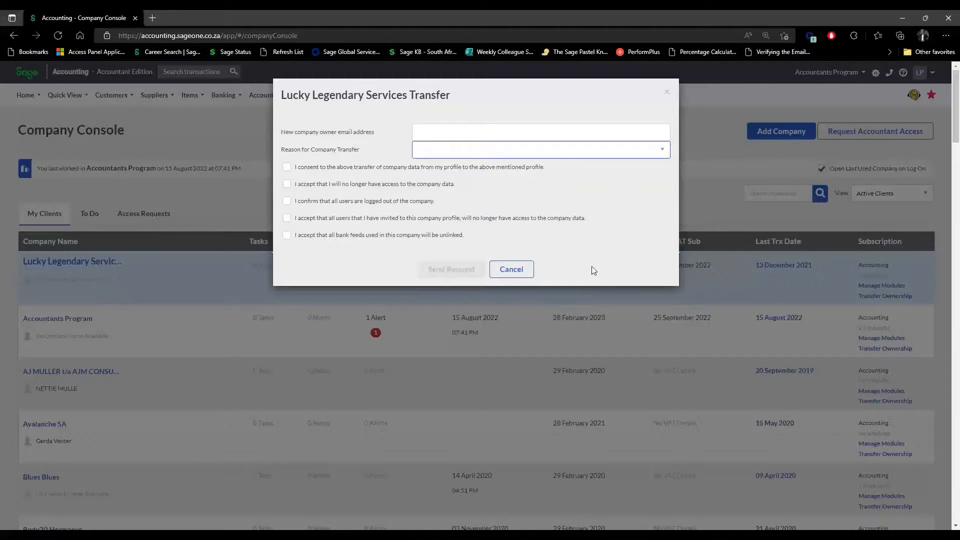
click(516, 271)
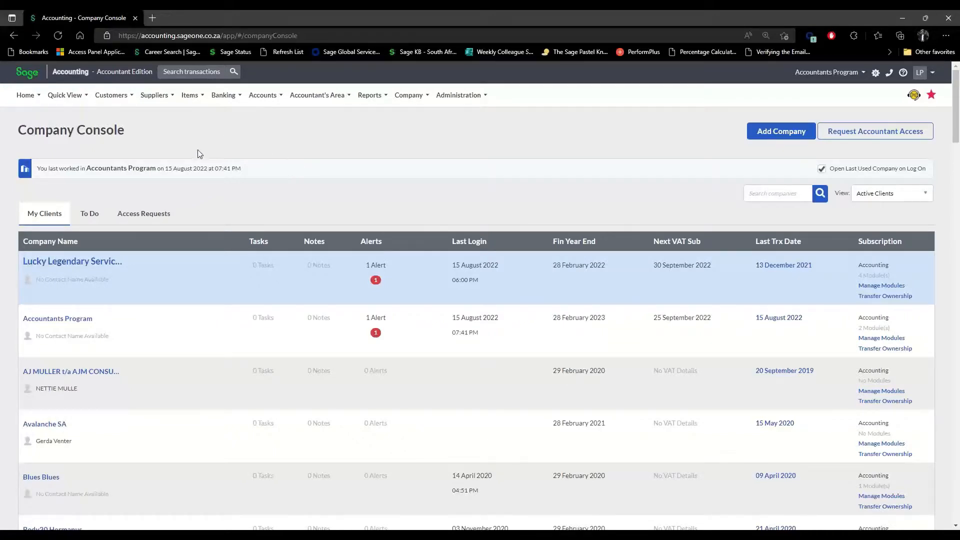
Switch to the Accountant Dashboard from the Home menu and review it.
mouse_move(40, 99)
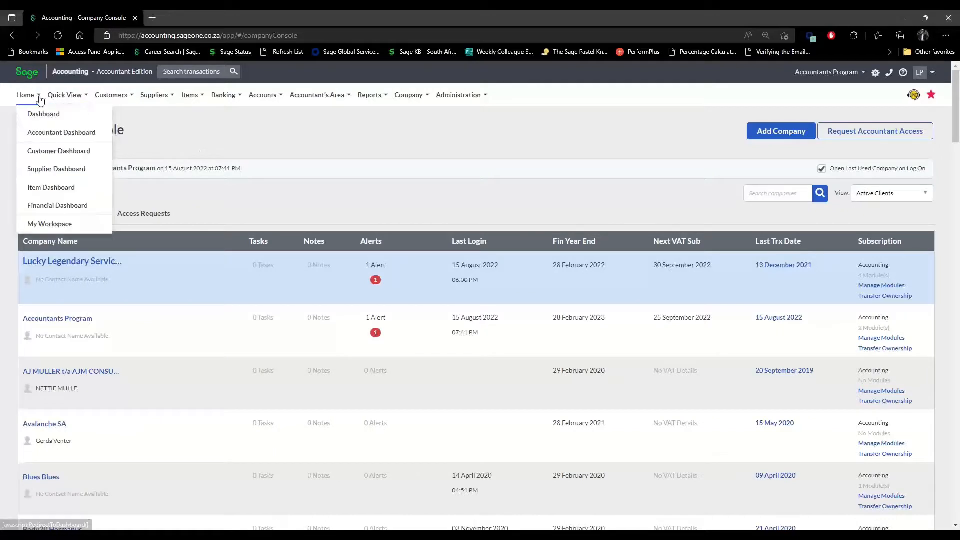
click(66, 134)
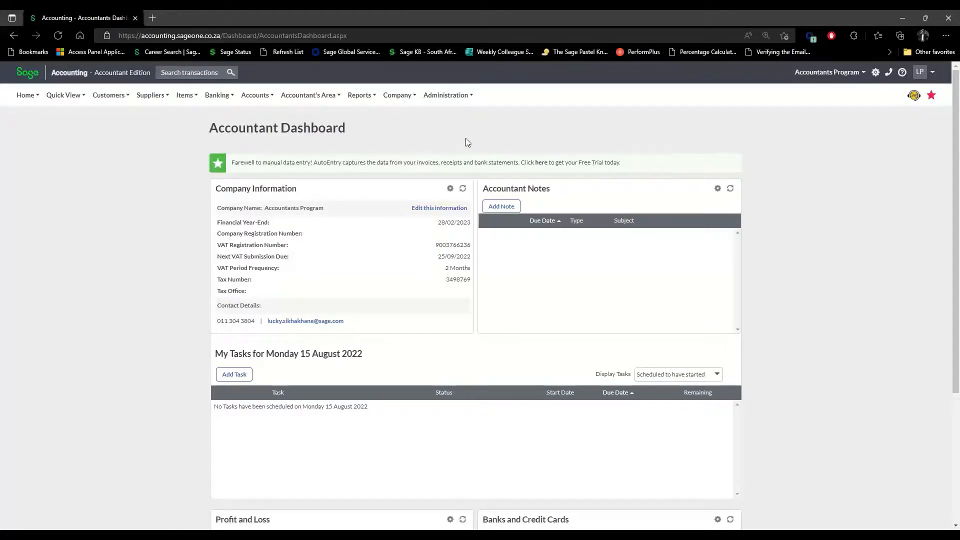
mouse_move(470, 99)
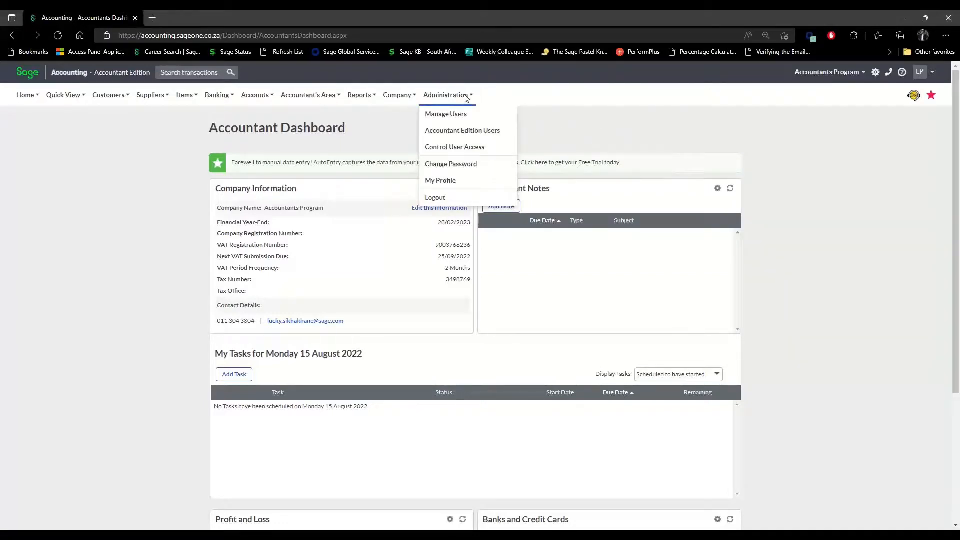
View My Profile's billing information, then go to the subscription Upgrade page.
click(446, 182)
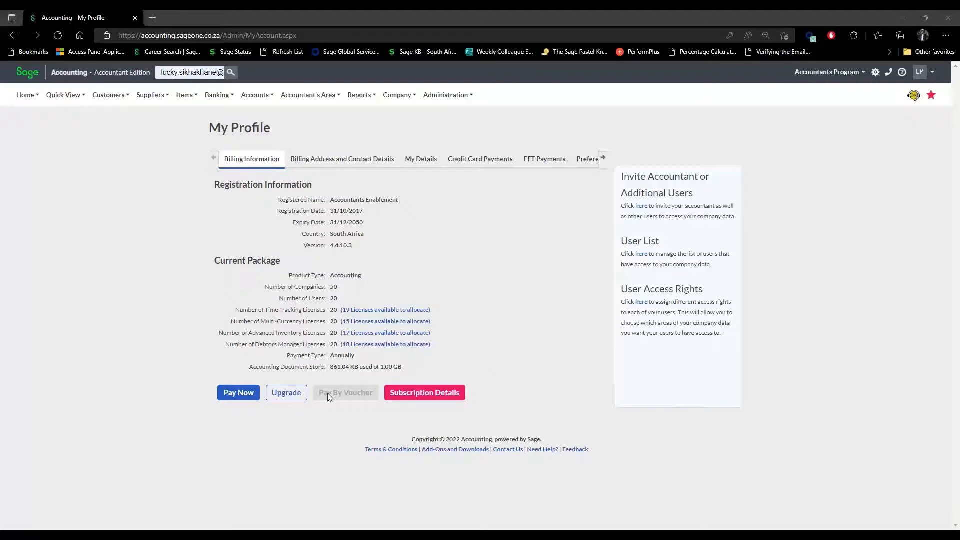
click(286, 394)
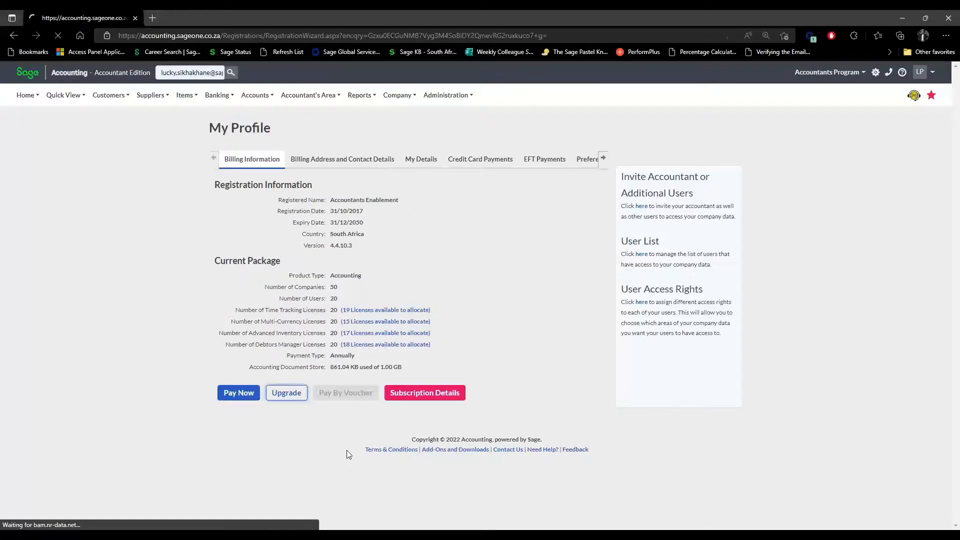
Review the upgrade prices: R295.00 per extra company and R55.00 per extra user.
scroll(660, 420, down, 2)
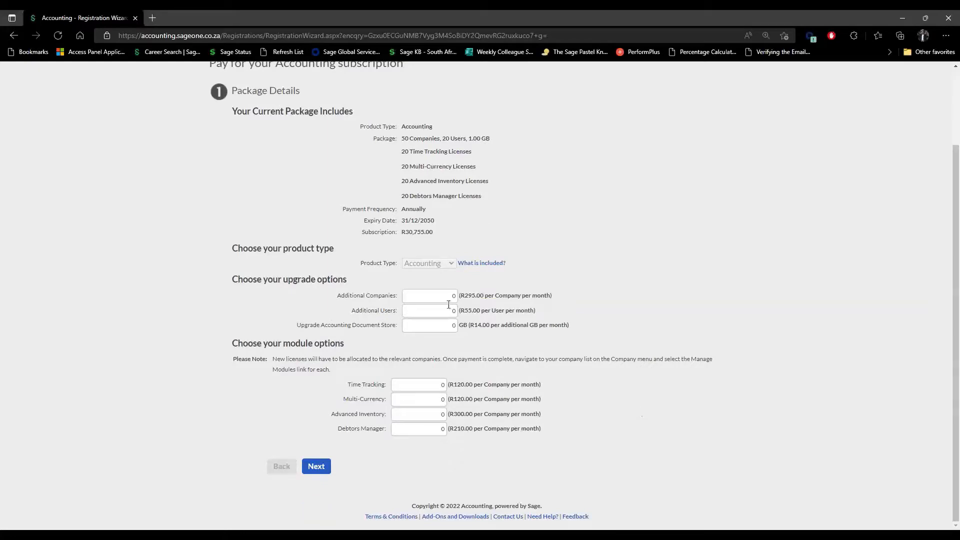
double_click(469, 299)
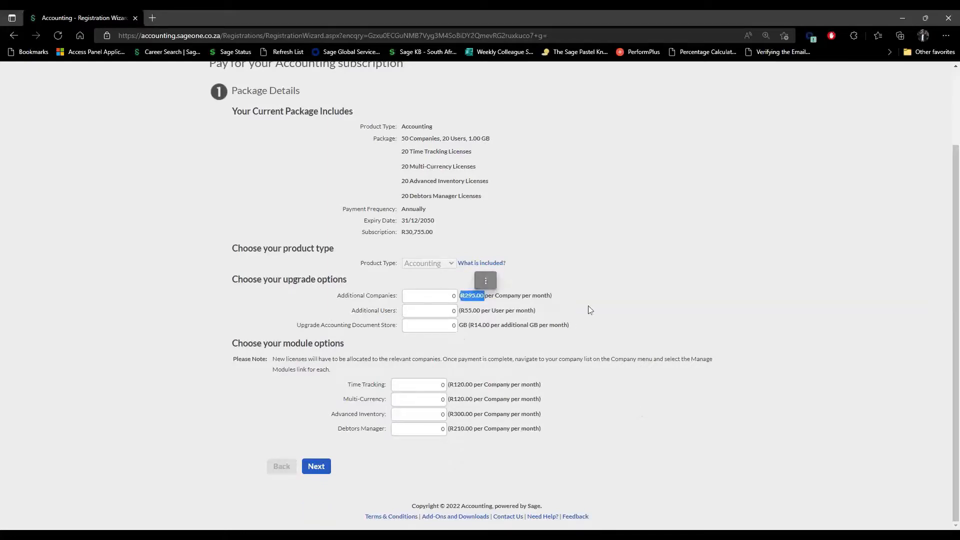
click(594, 305)
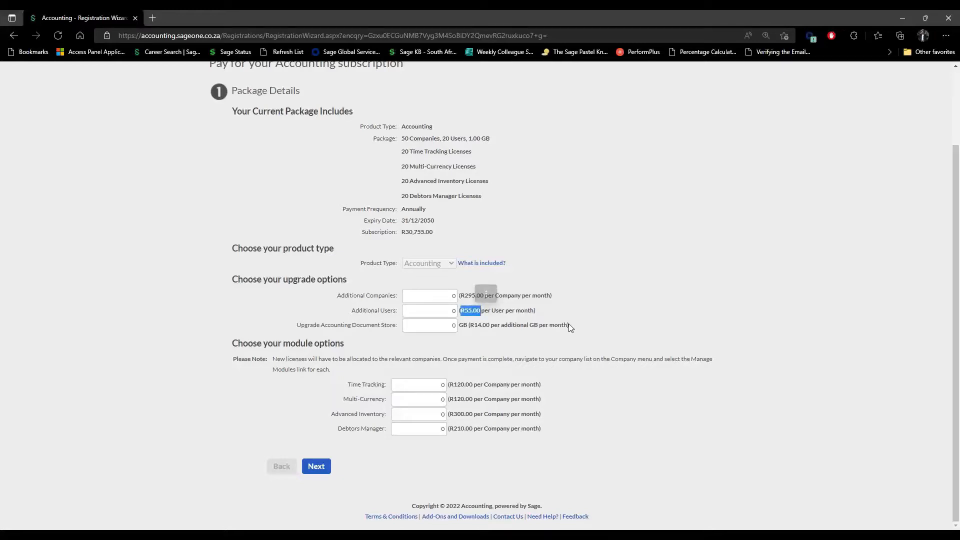
click(715, 307)
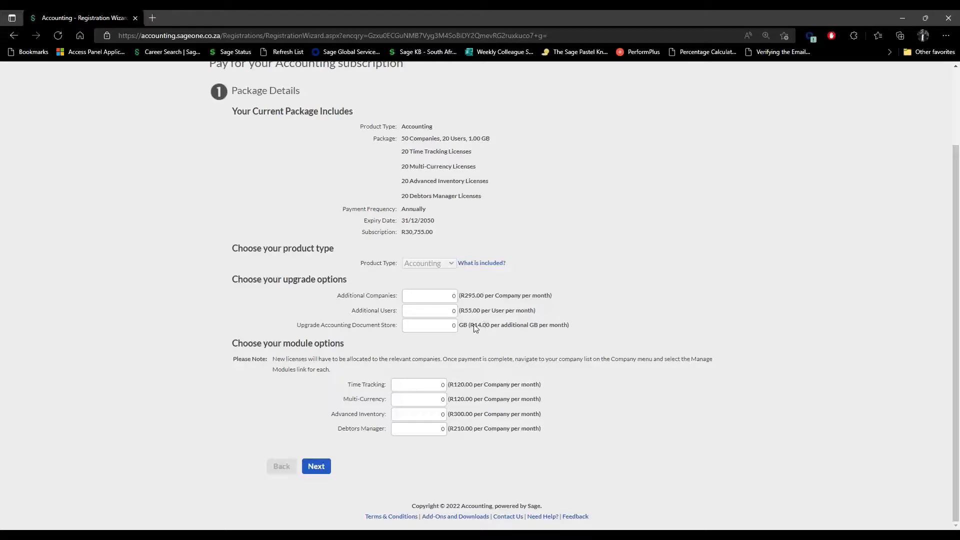
Compare the document store price per GB with the included 1.00 GB, then check Multi-Currency and Time Tracking prices.
drag(475, 326, 490, 328)
drag(469, 141, 496, 143)
drag(470, 326, 487, 330)
drag(461, 399, 490, 397)
click(463, 386)
click(575, 429)
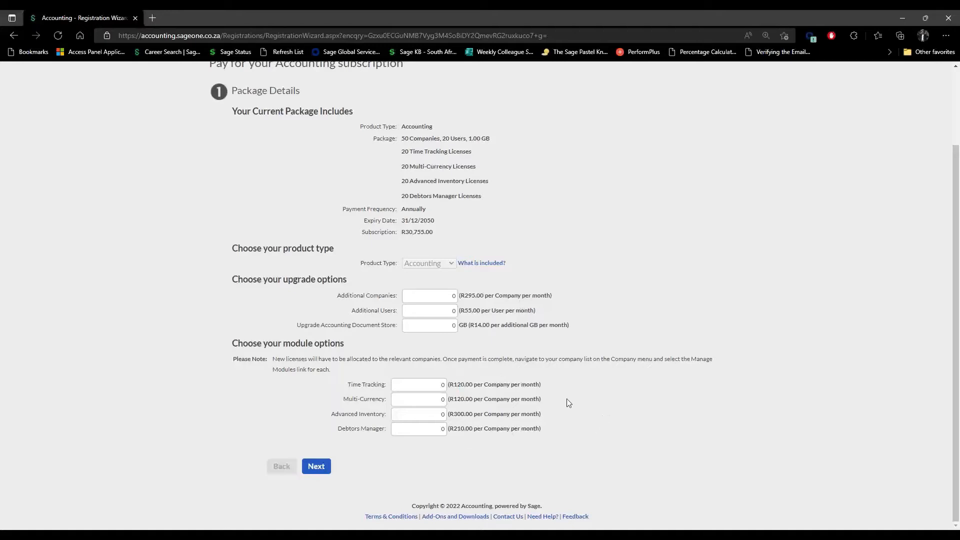